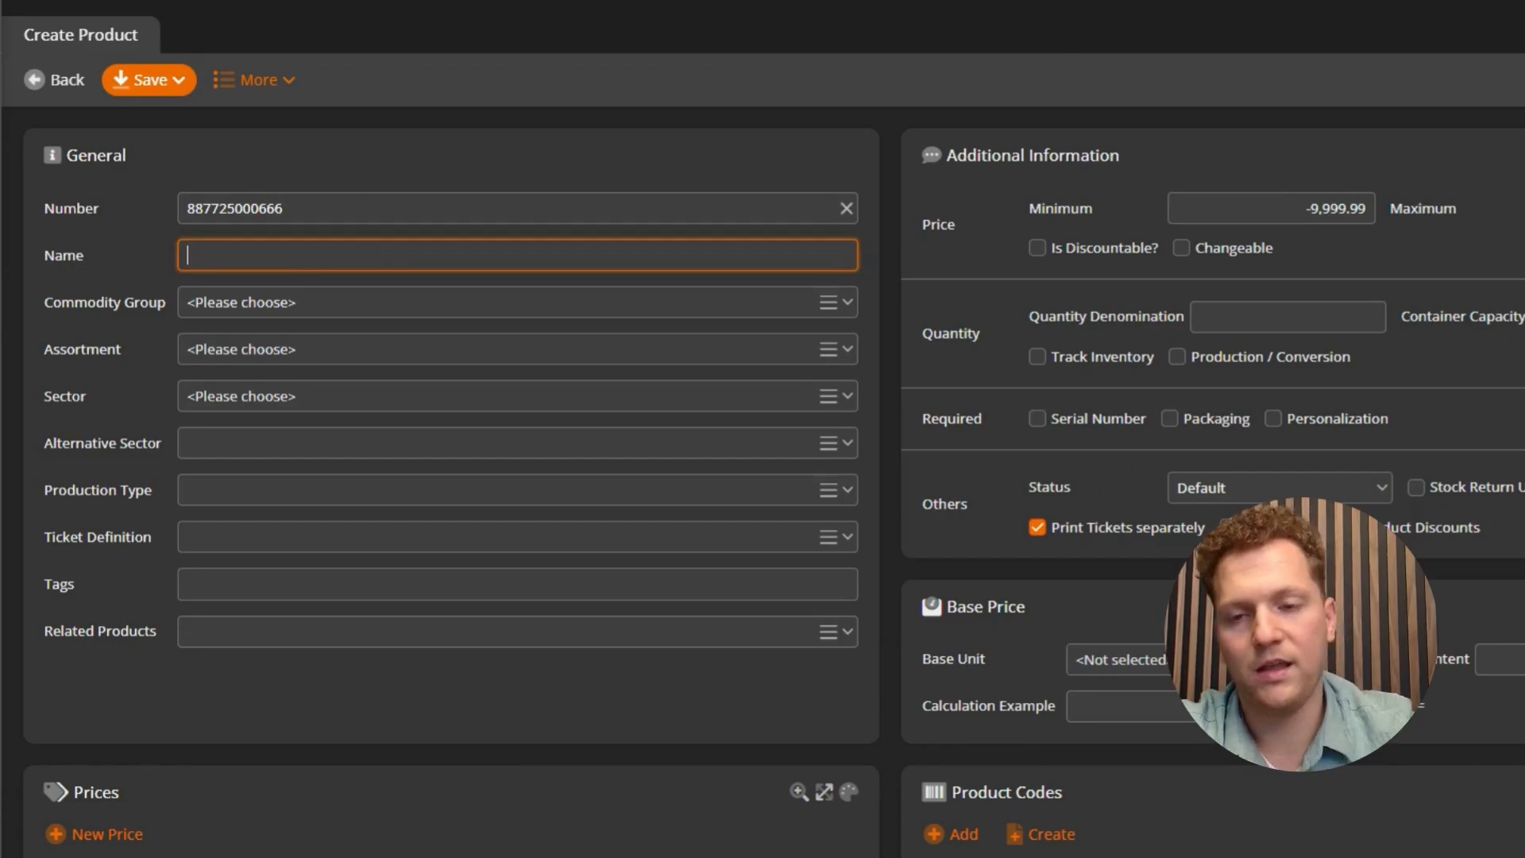
# Name the product TEST and assign it to the Beer commodity group.
pyautogui.write('TEST')
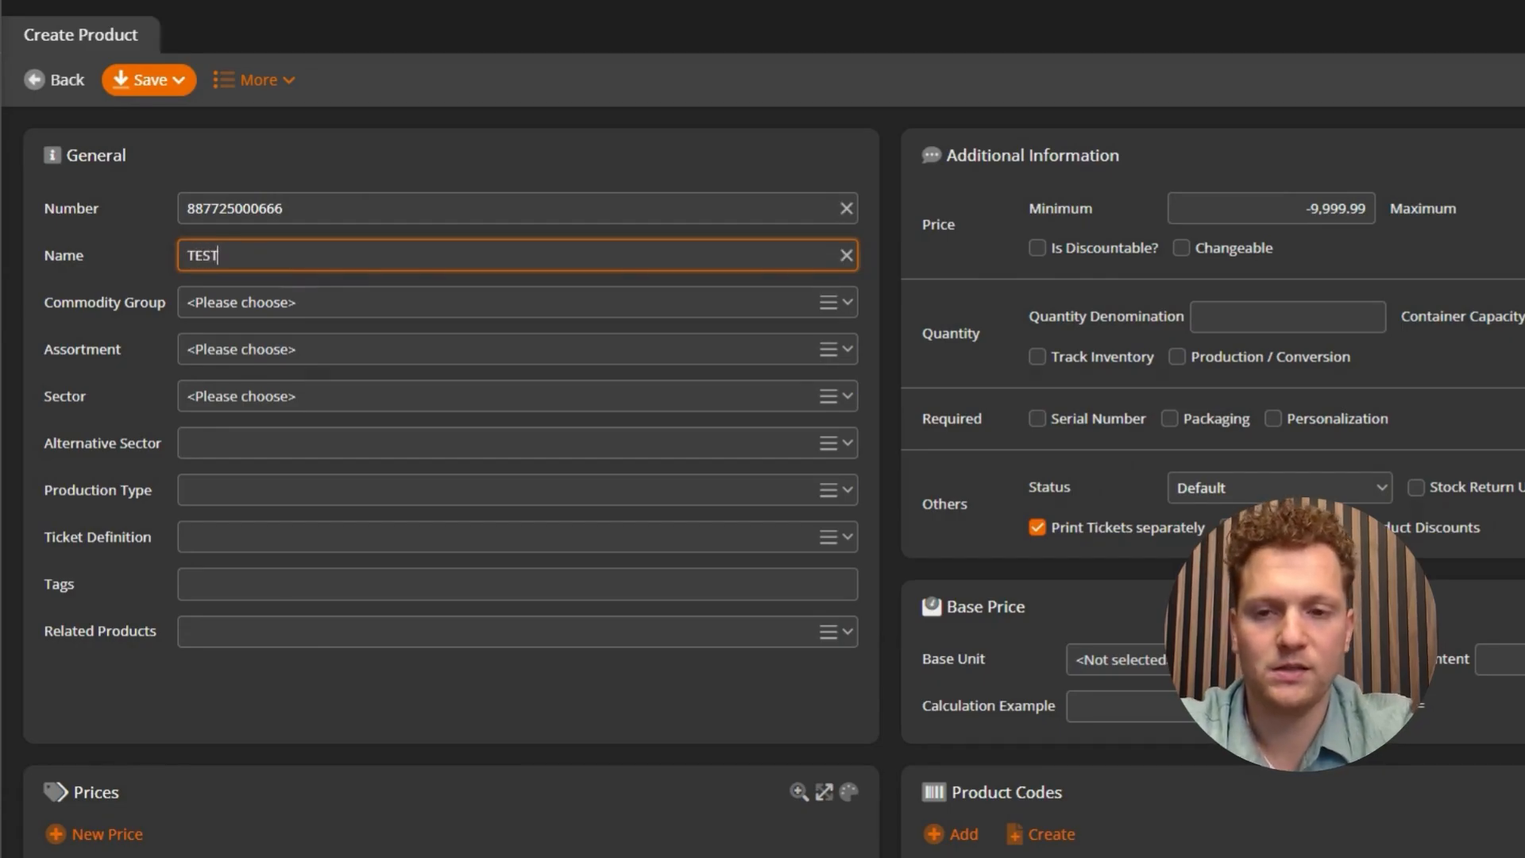
pyautogui.click(412, 185)
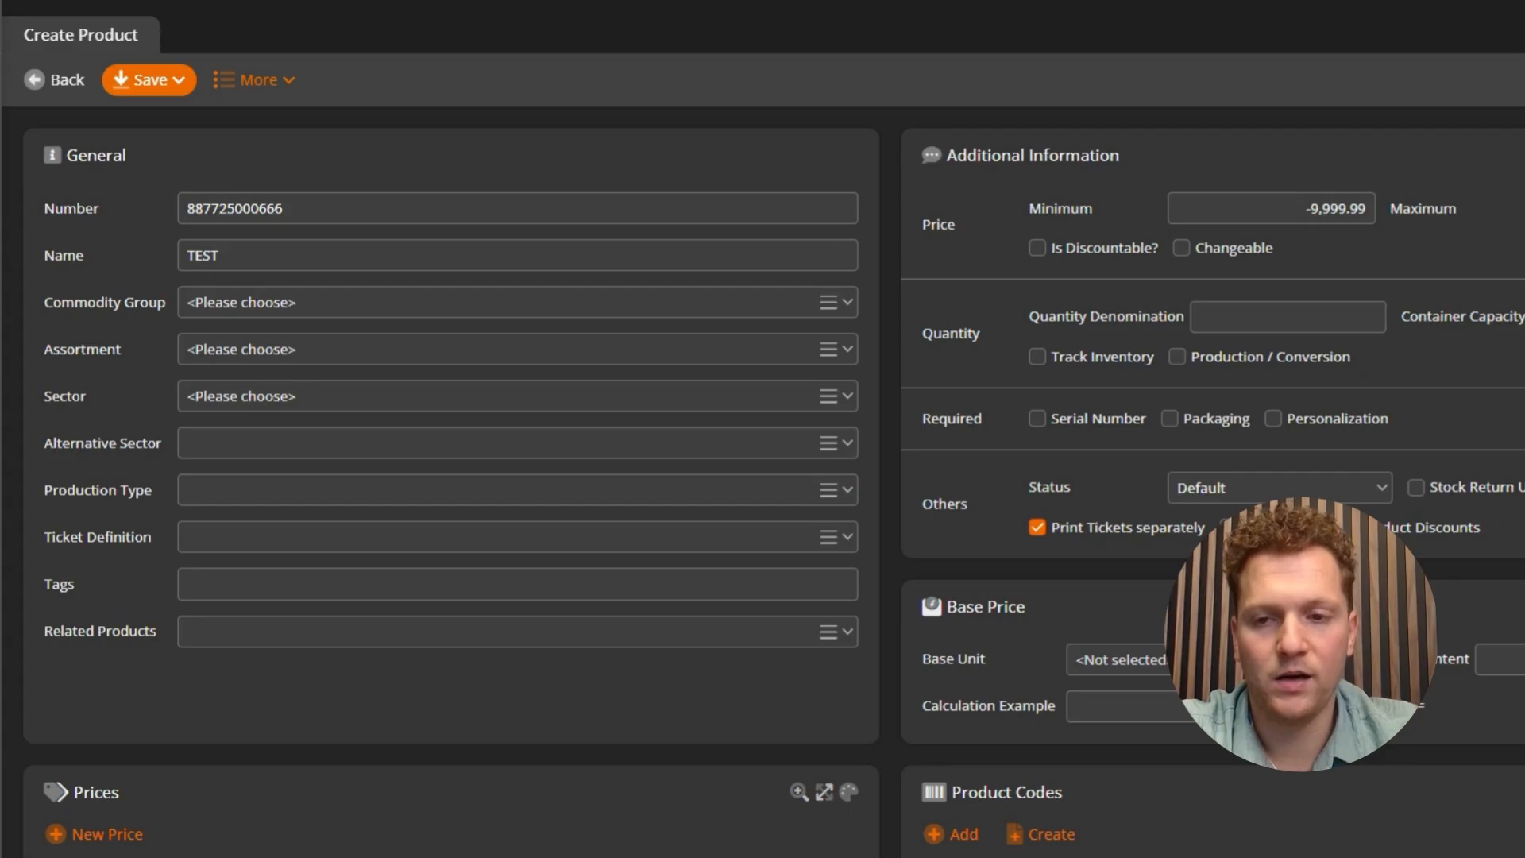
pyautogui.click(509, 303)
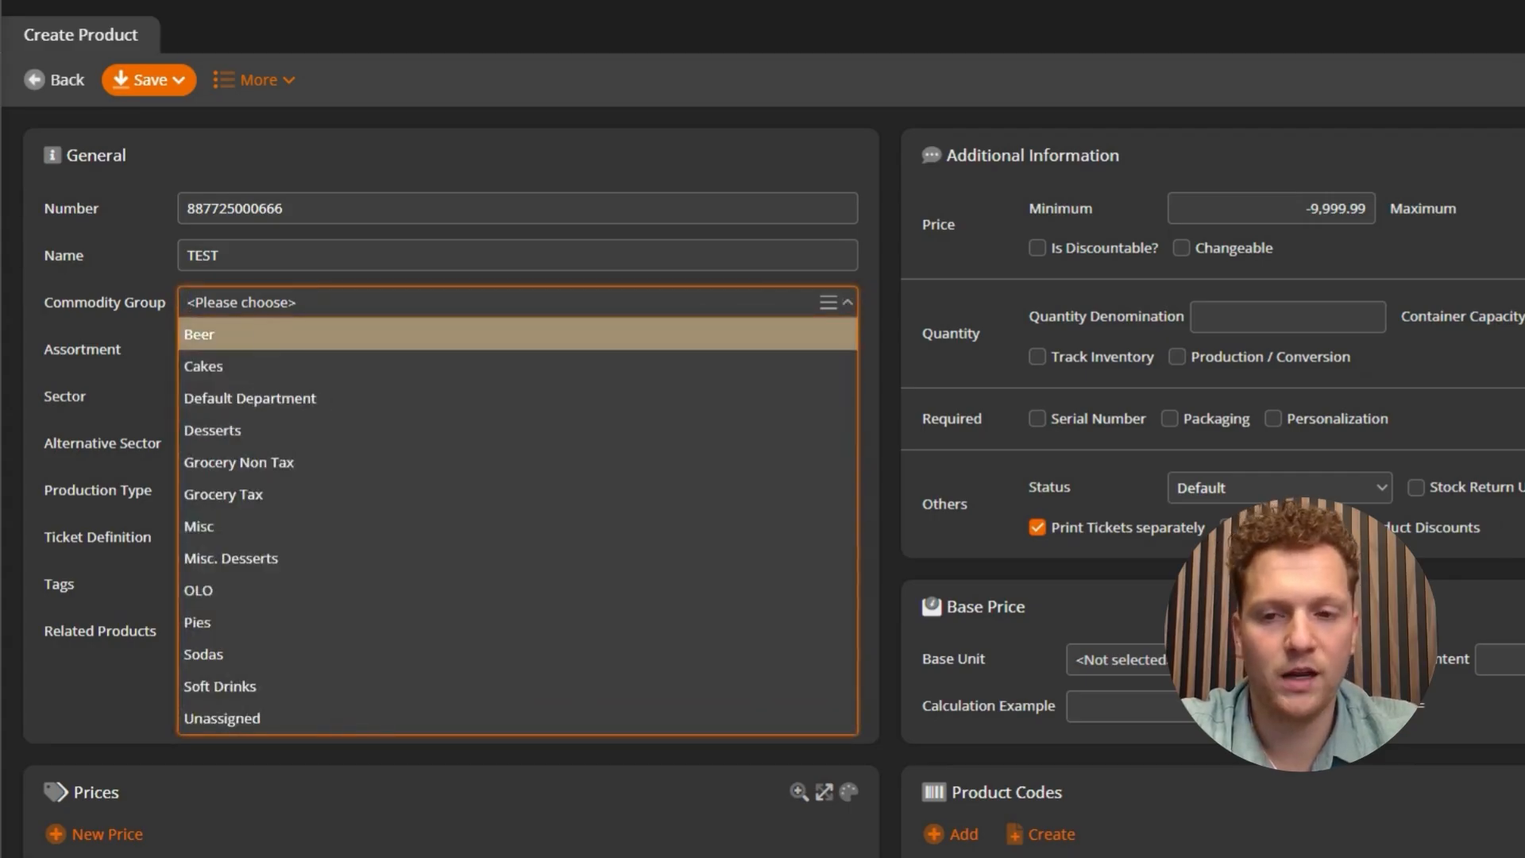
pyautogui.click(245, 334)
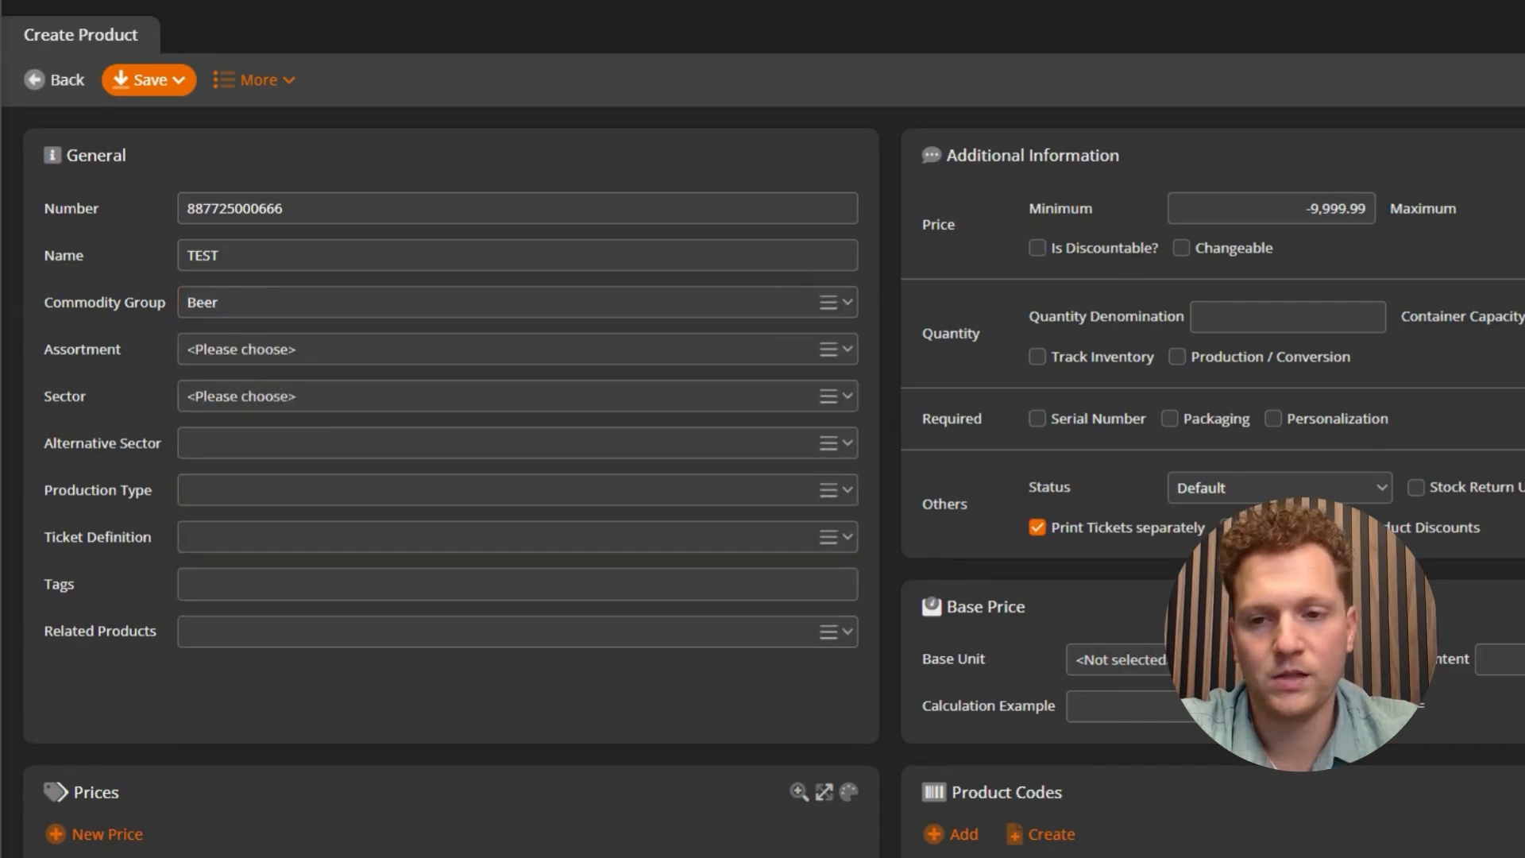
# Set the product's assortment to General Assortment and its sector to Tax Free Sector (2).
pyautogui.click(242, 349)
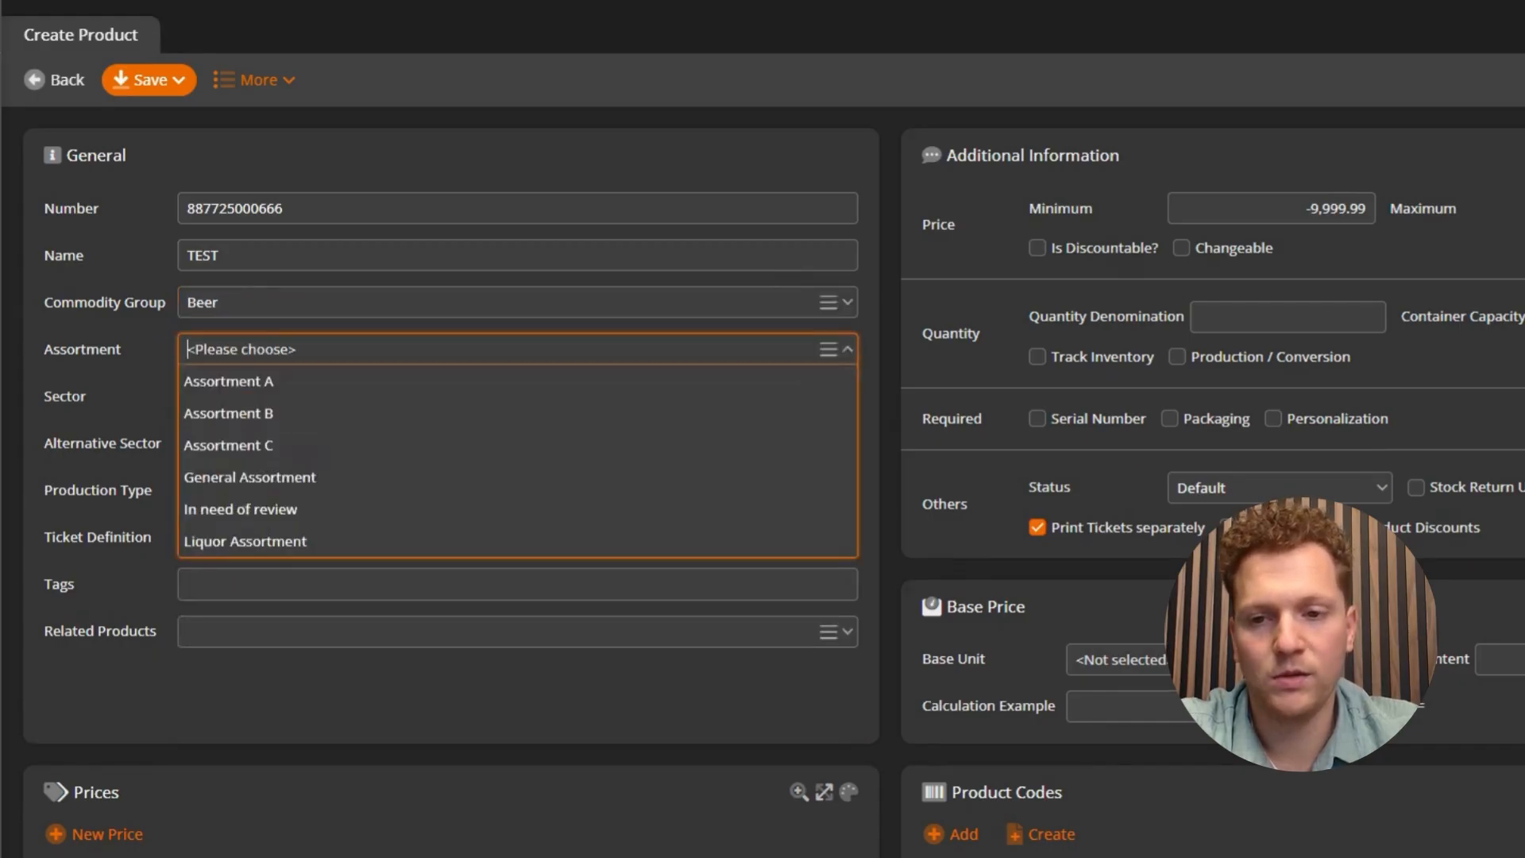
pyautogui.click(211, 483)
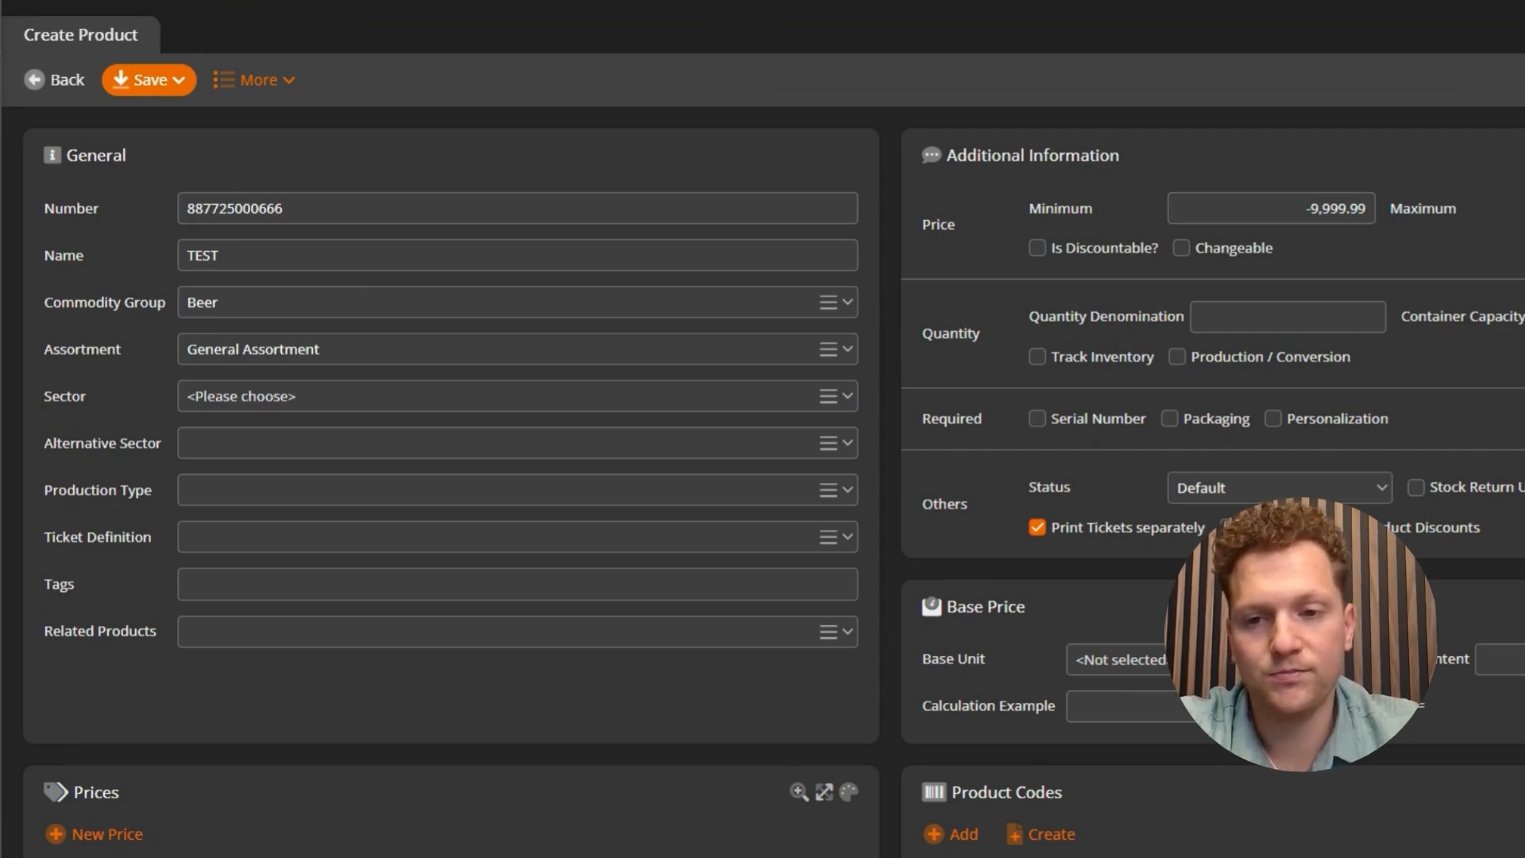
pyautogui.click(242, 397)
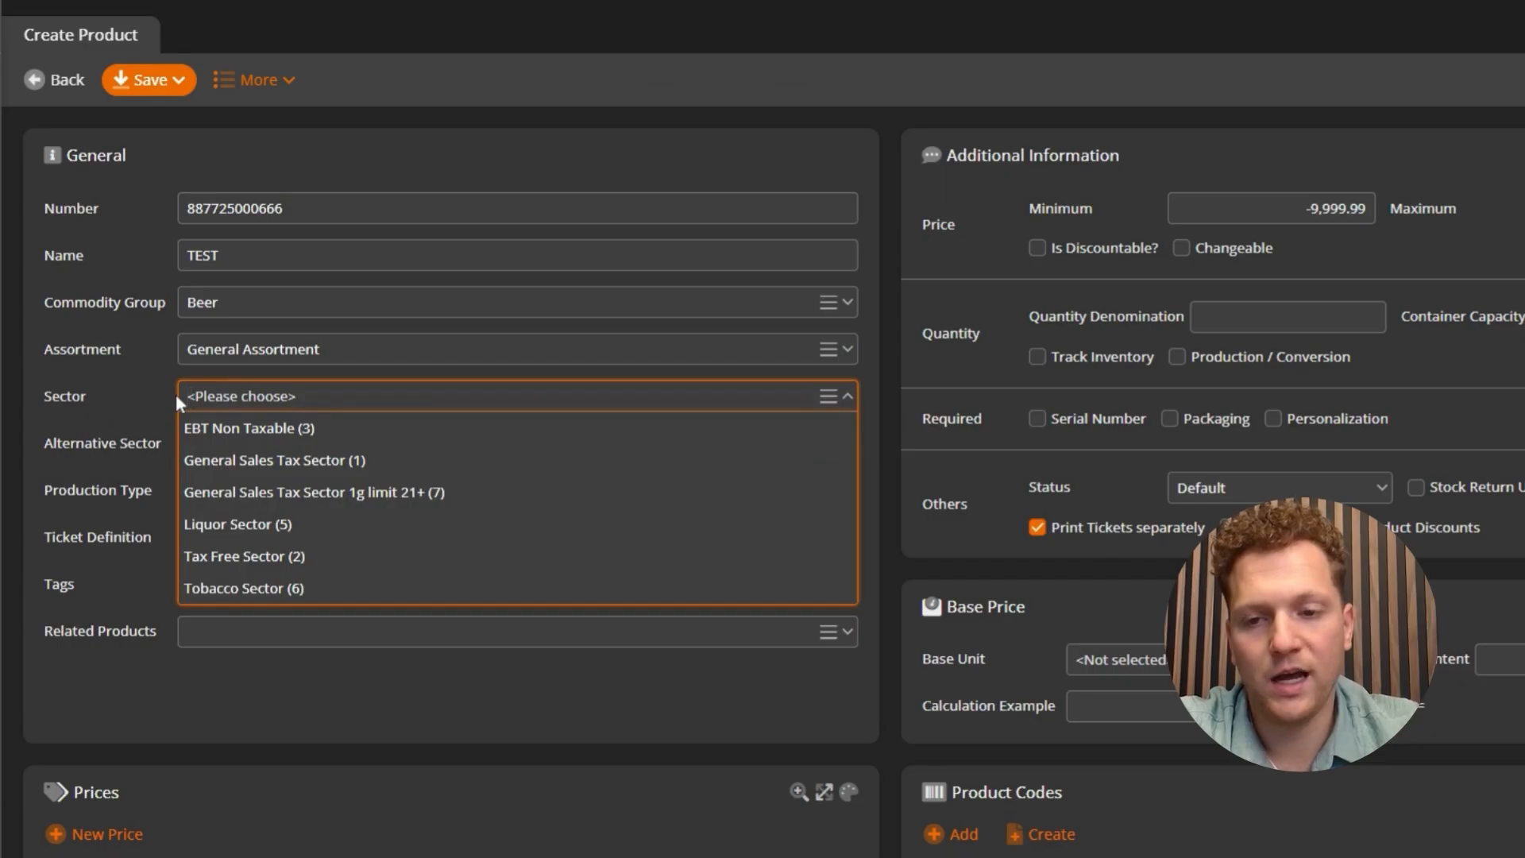
pyautogui.click(238, 556)
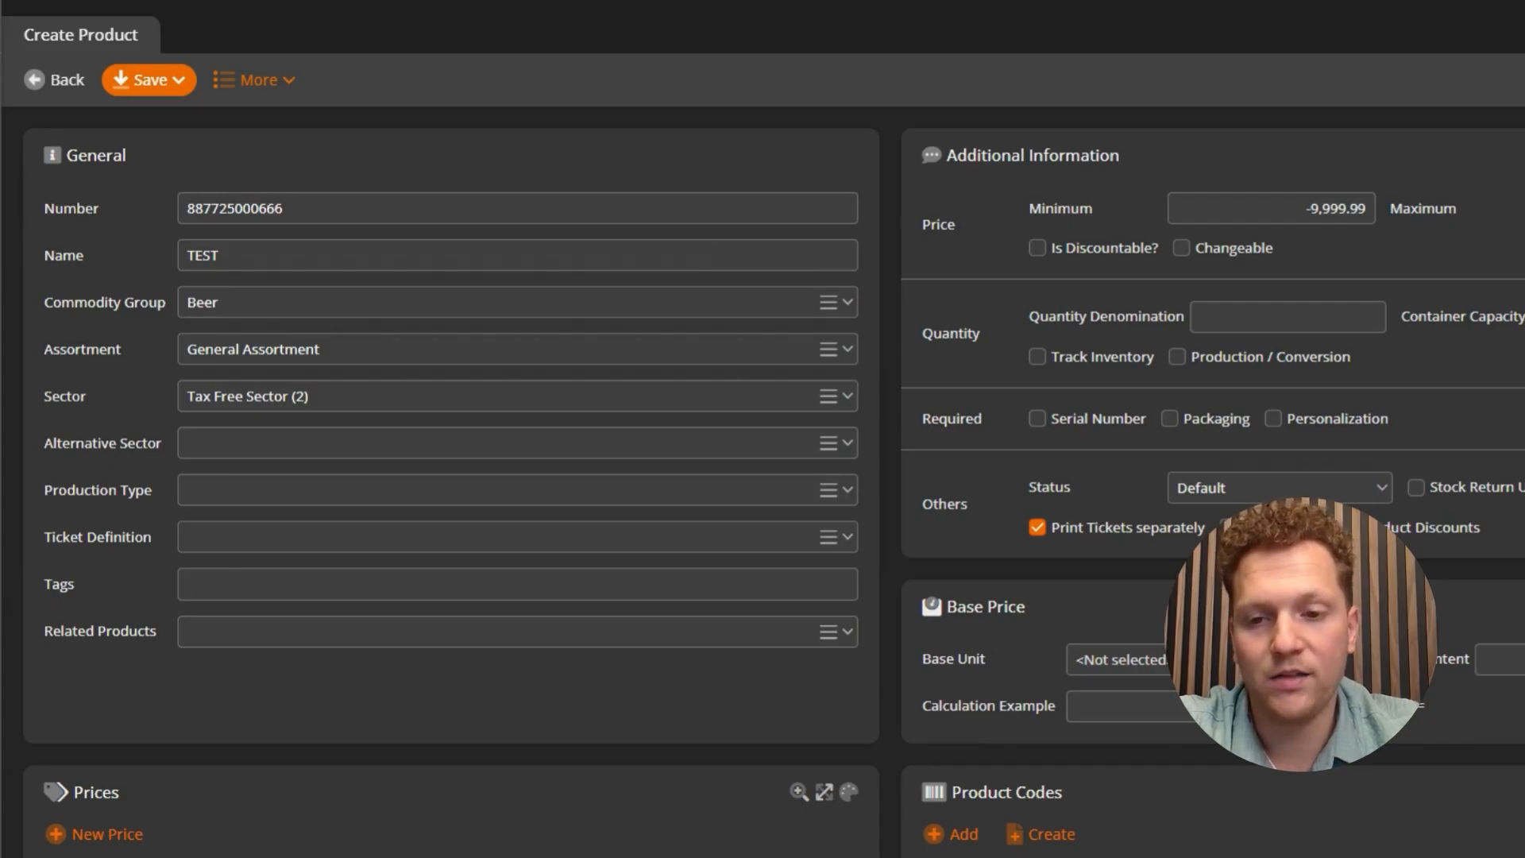
# Add the tag "French Made Wine" to the product.
pyautogui.write('French Mad')
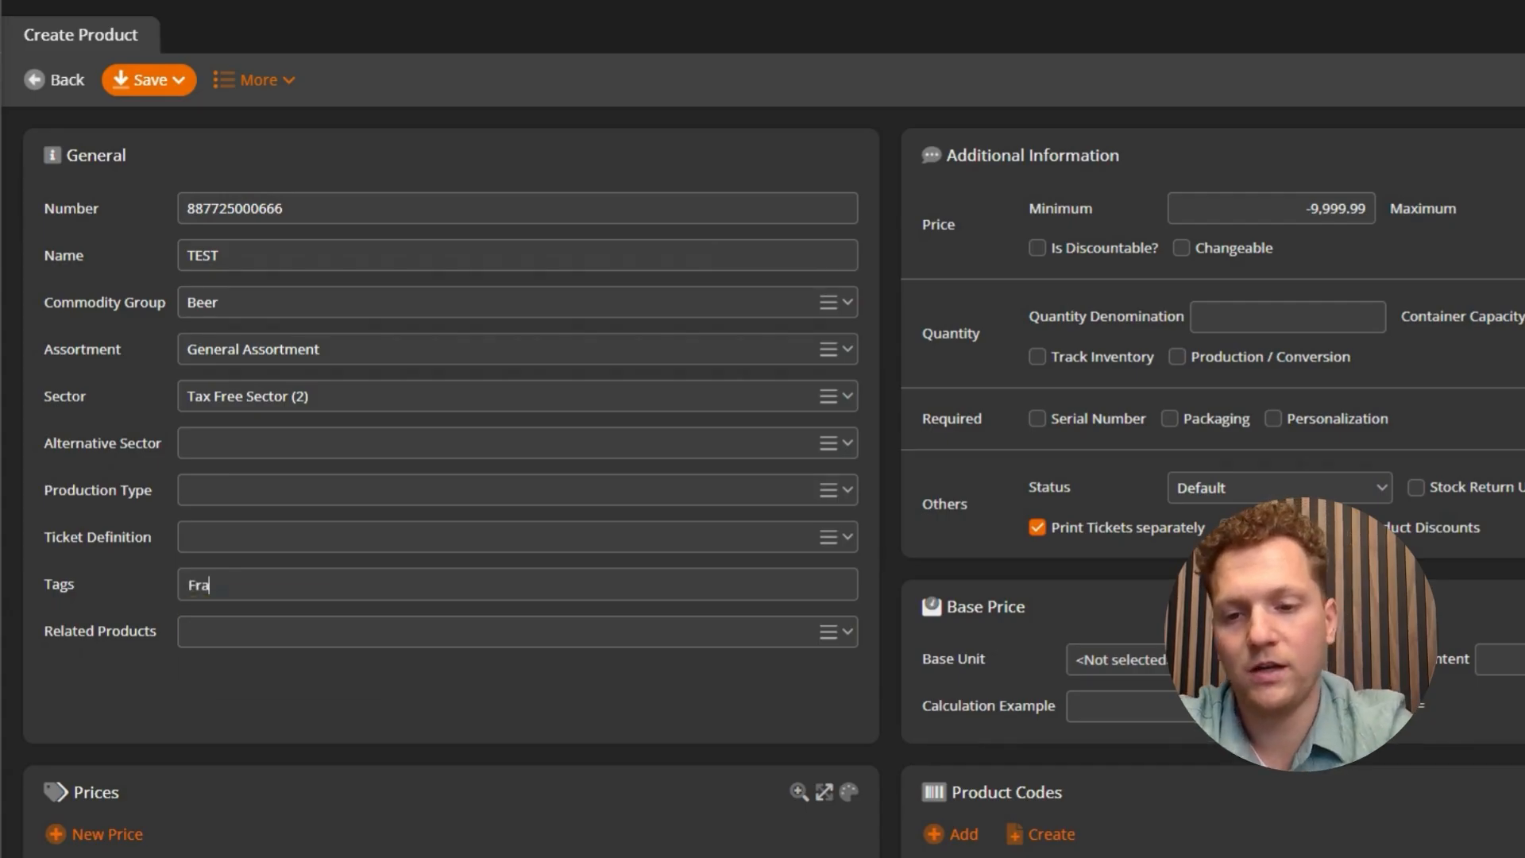
pyautogui.write('e Wine')
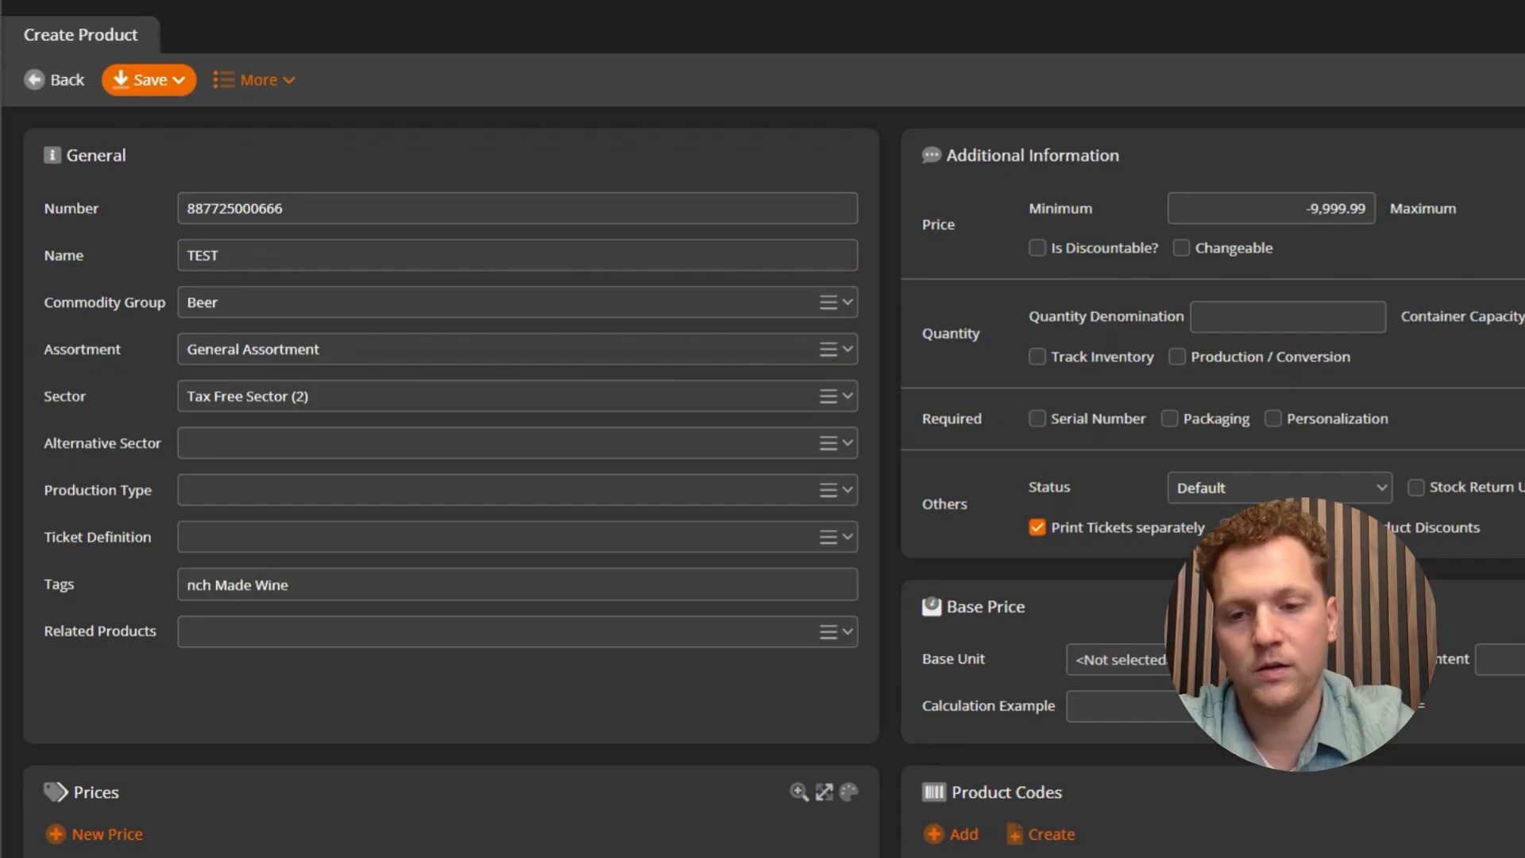
pyautogui.press('Return')
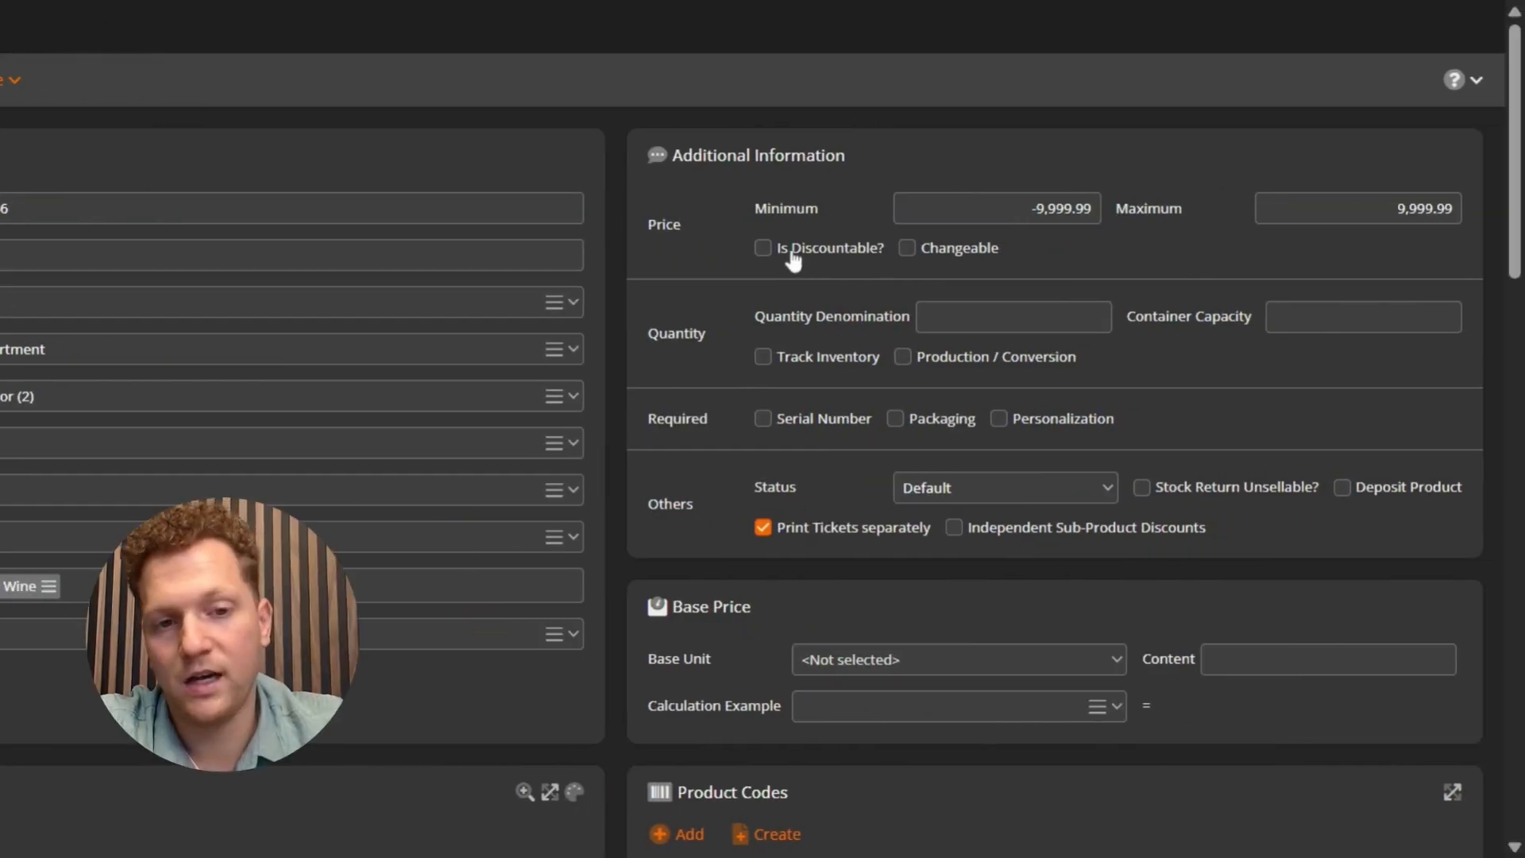
# Enable the Is Discountable?, Changeable and Track Inventory options for the product and dismiss the inventory count notice.
pyautogui.click(762, 249)
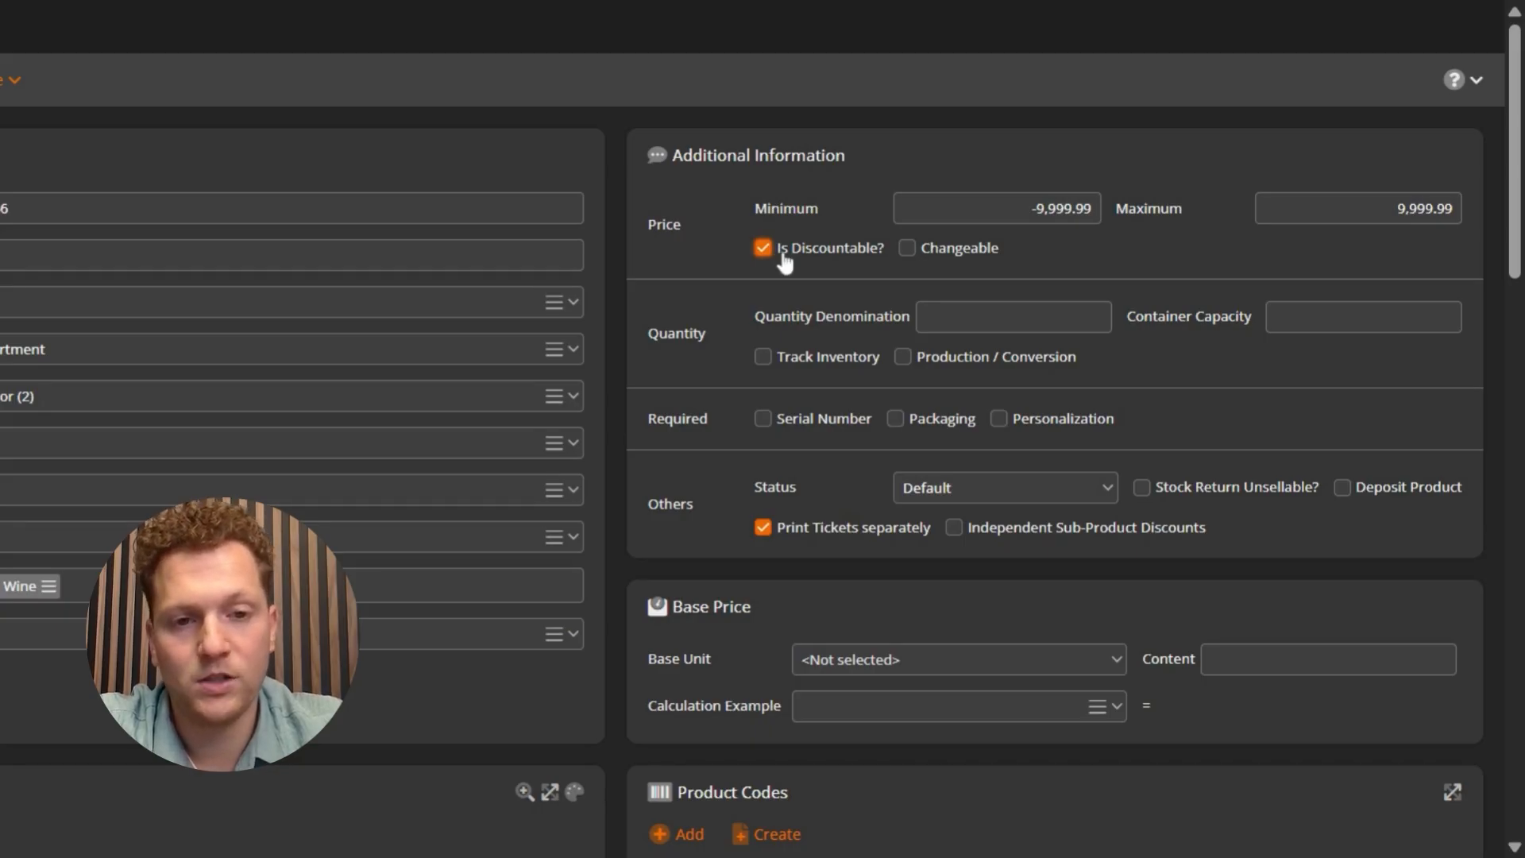
pyautogui.click(907, 250)
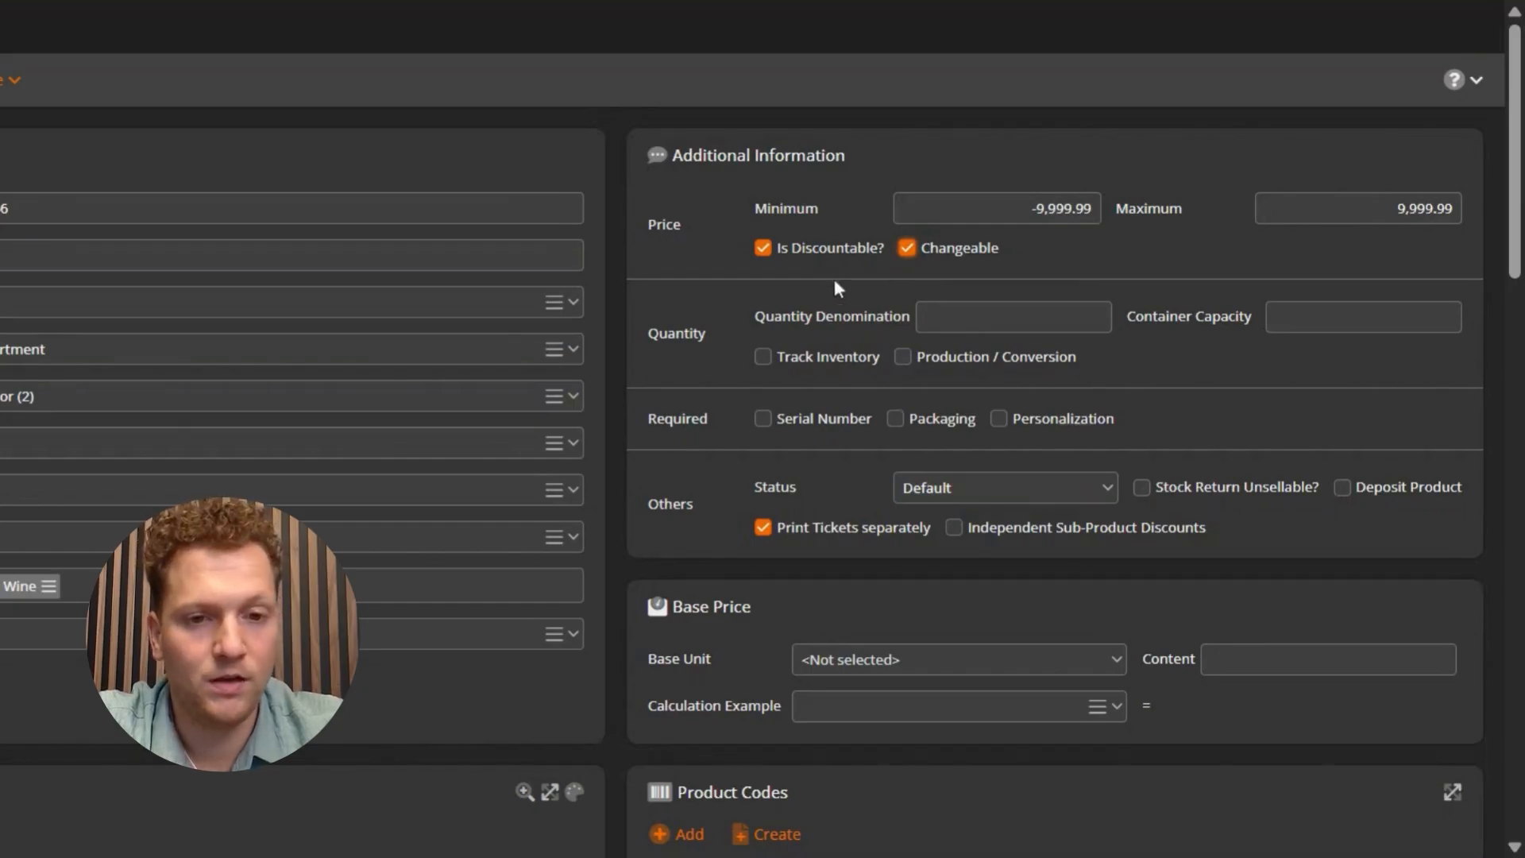
pyautogui.click(763, 359)
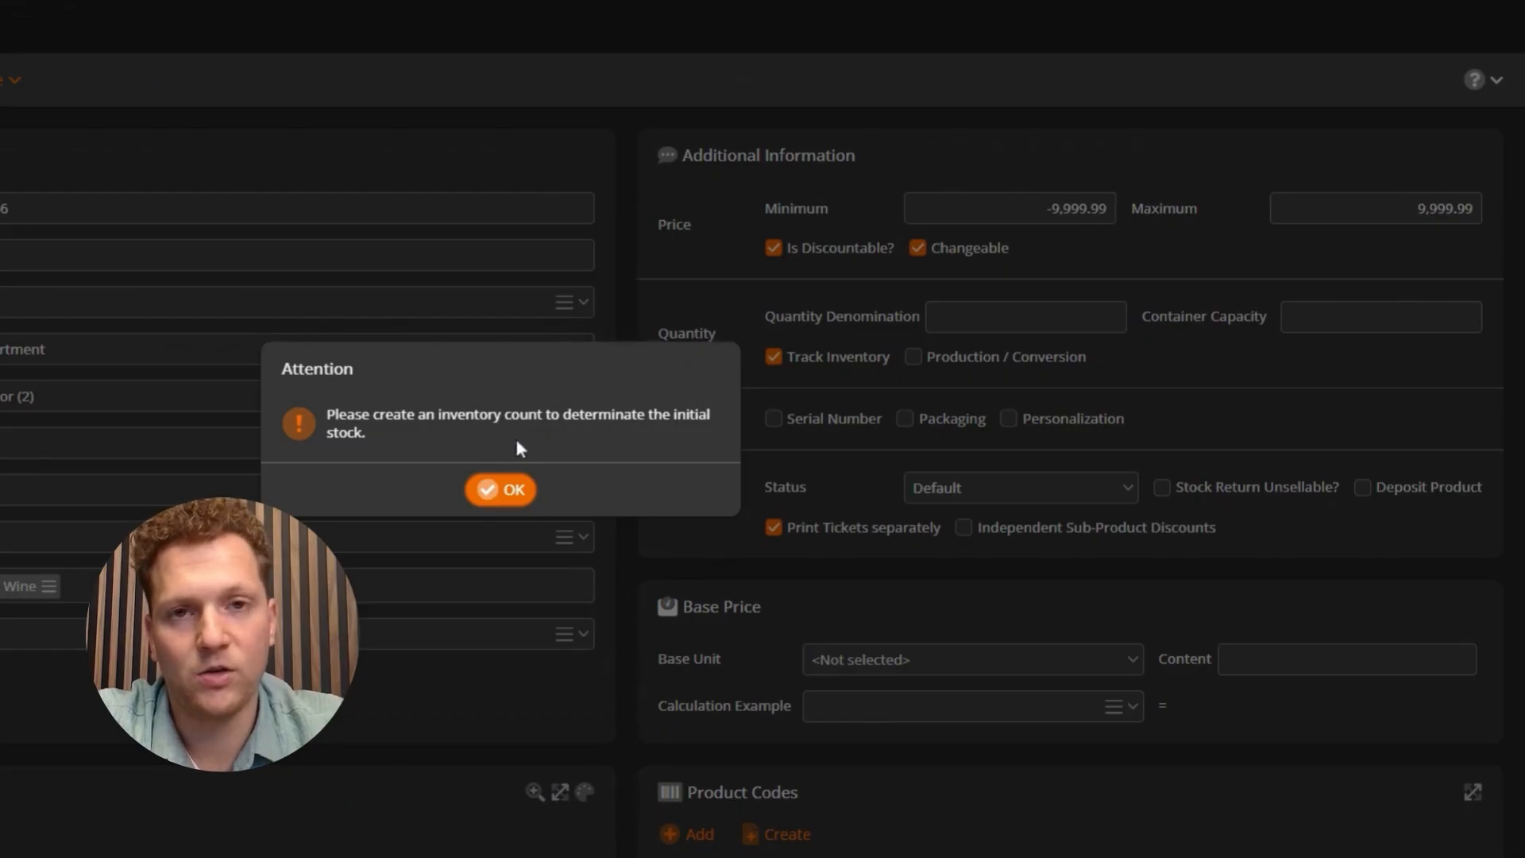
pyautogui.click(506, 488)
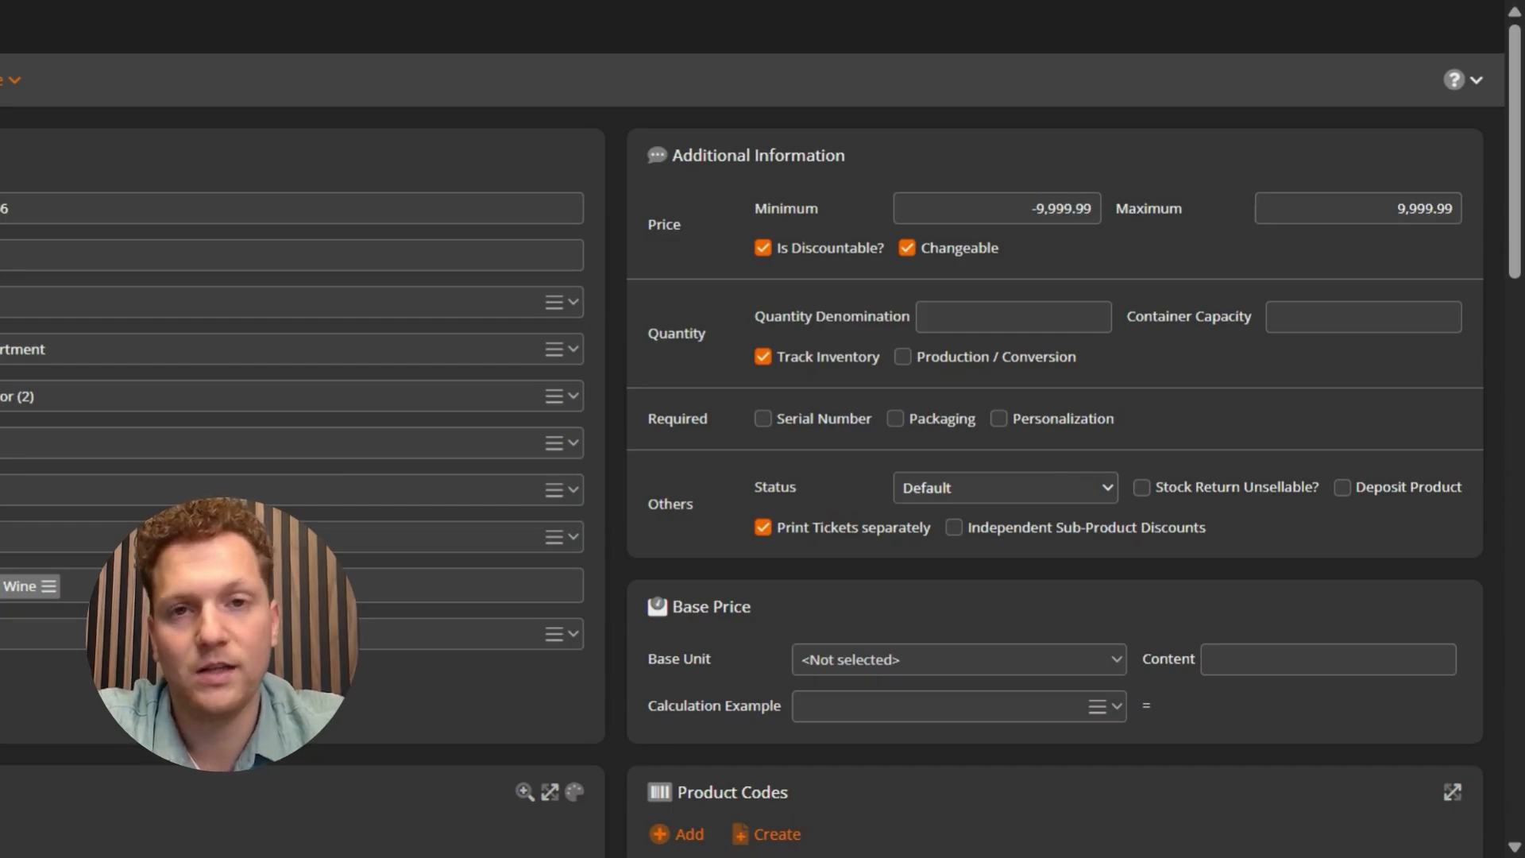
# Switch the product status to Deactivated and return it to Default.
pyautogui.click(924, 499)
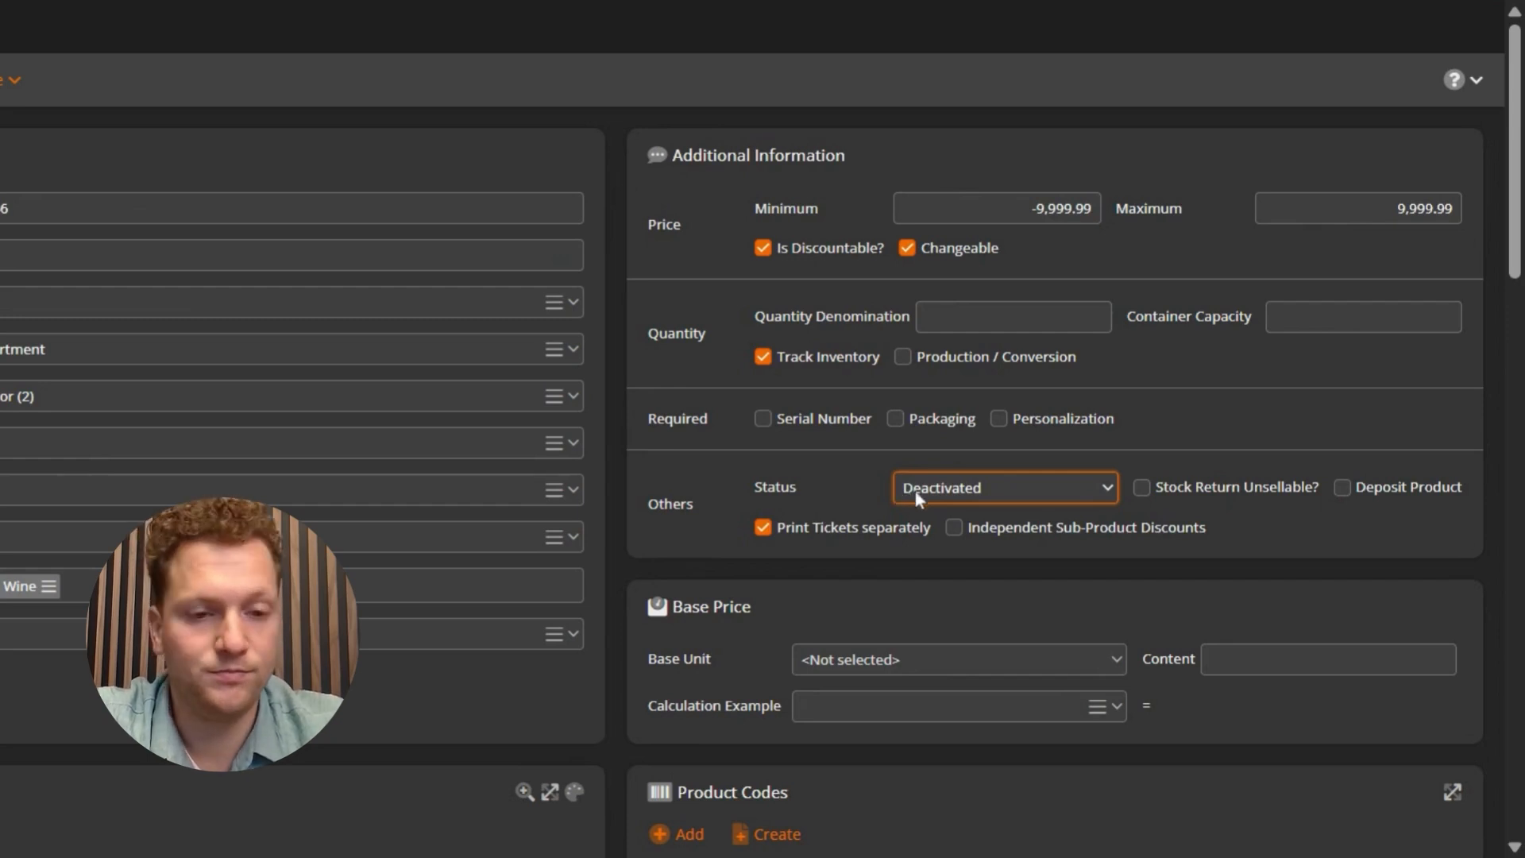
pyautogui.press('Up')
# Add a new price entry with a cash price of 1.00 and a credit price of 1.04.
pyautogui.scroll(-3, 717, 520)
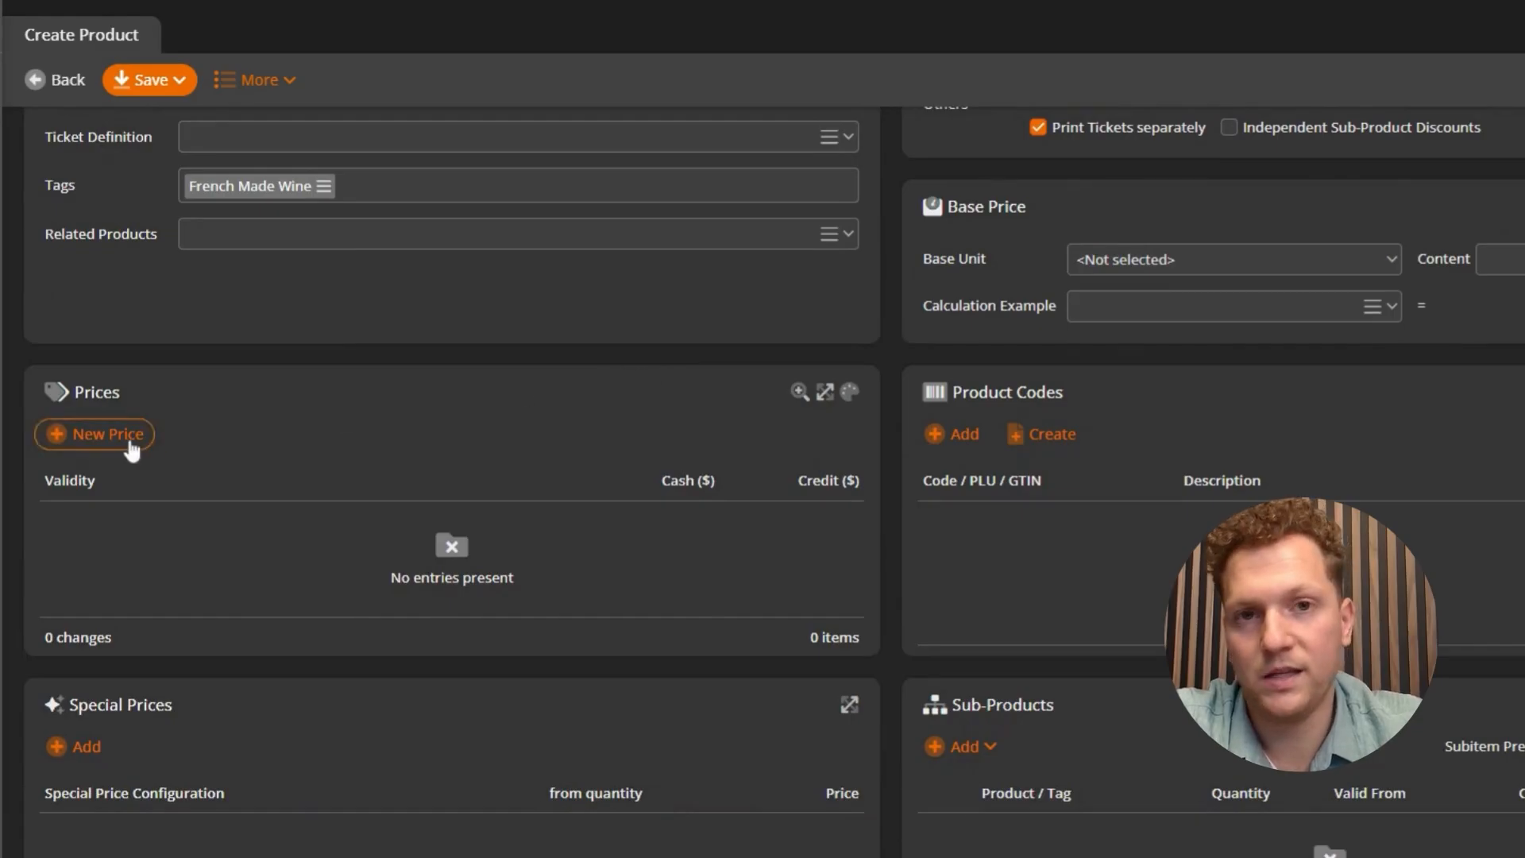
pyautogui.click(140, 439)
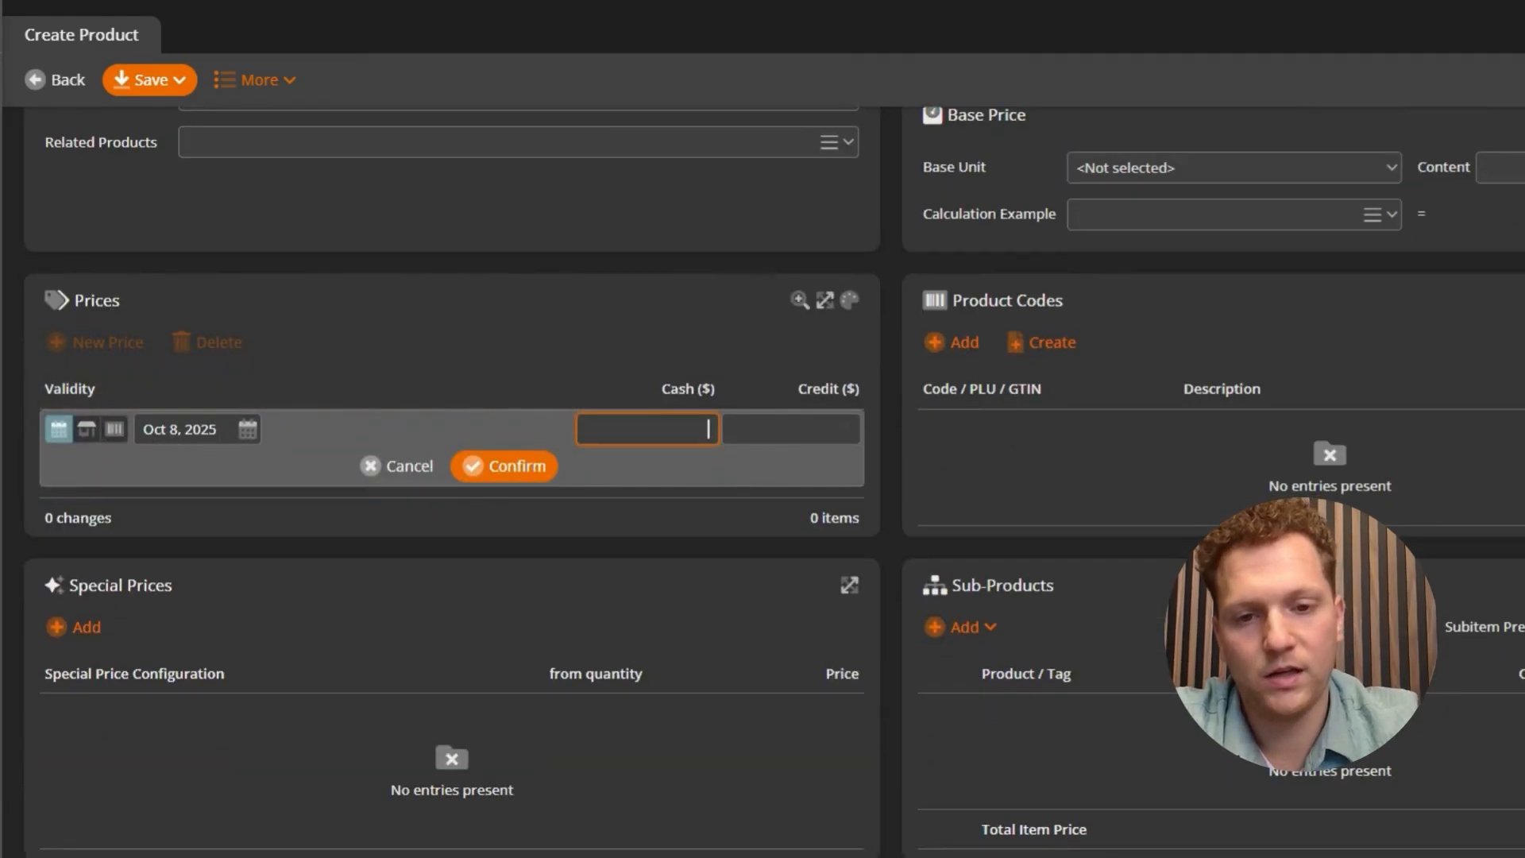
pyautogui.write('1')
pyautogui.press('Tab')
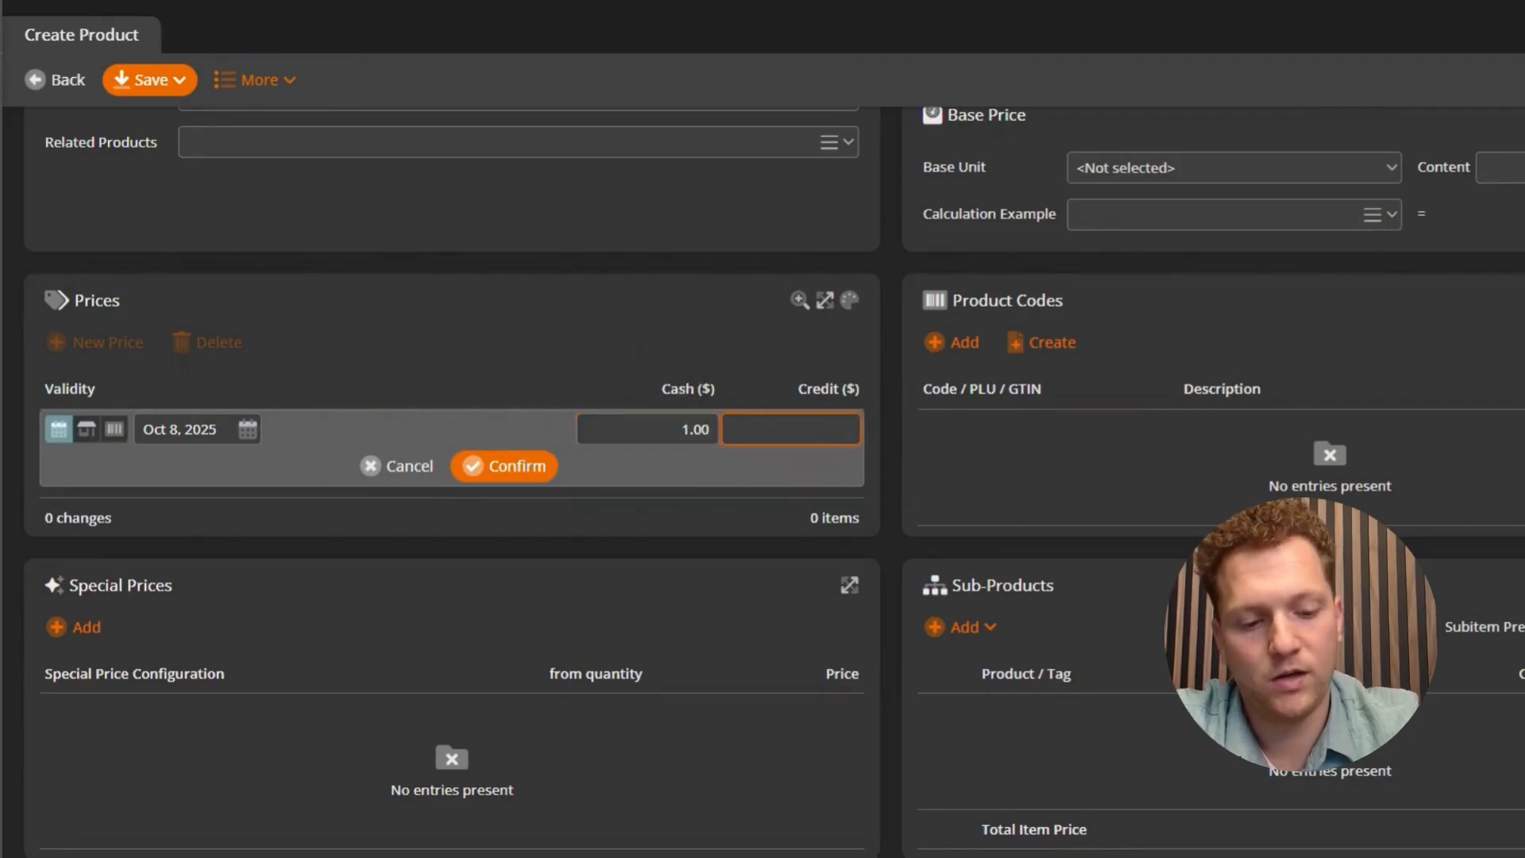
pyautogui.write('1.04')
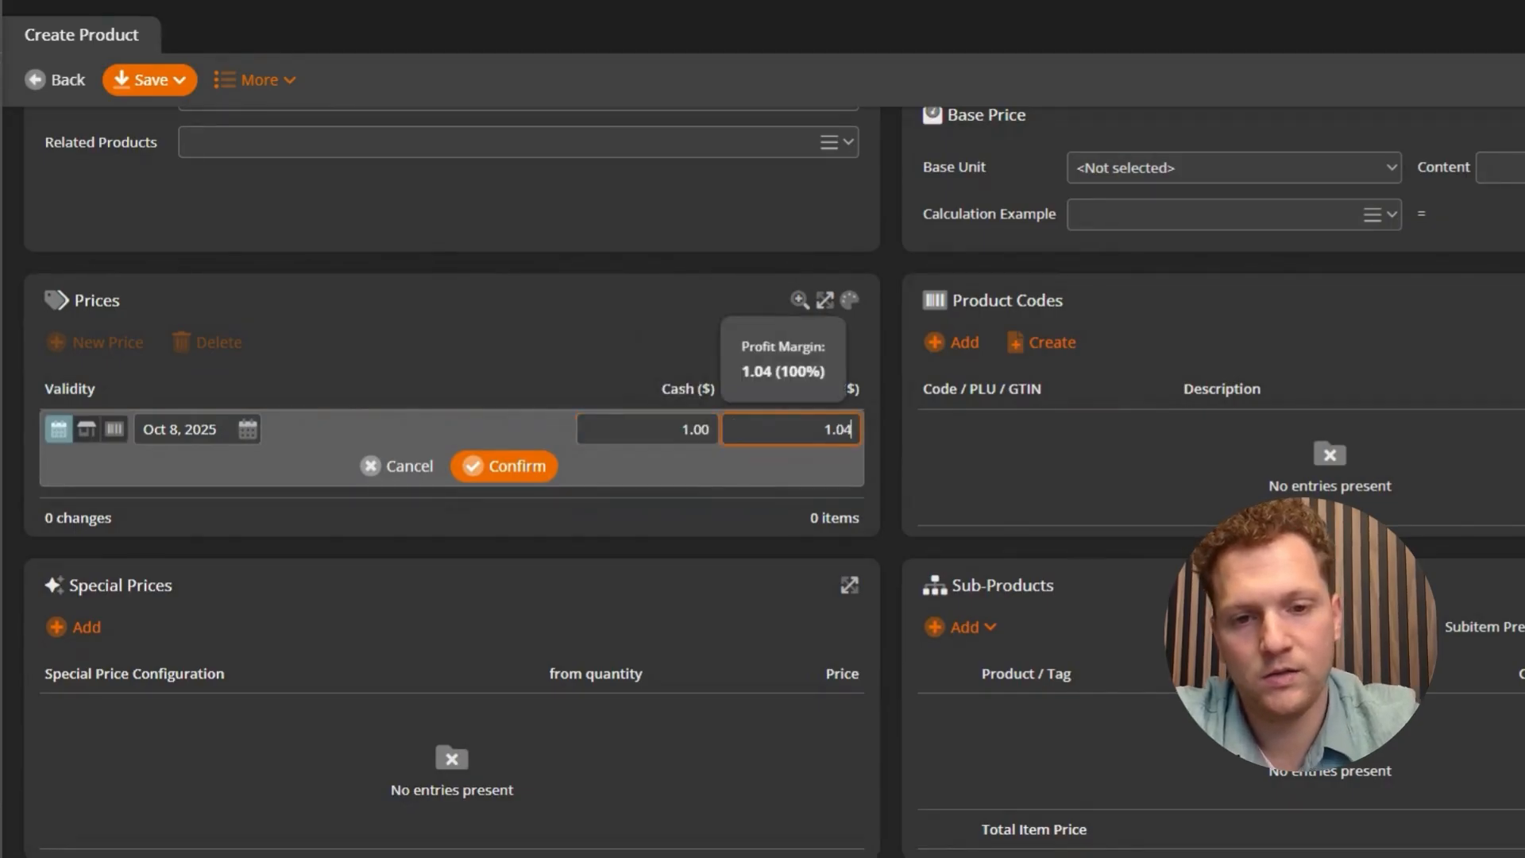
pyautogui.click(742, 451)
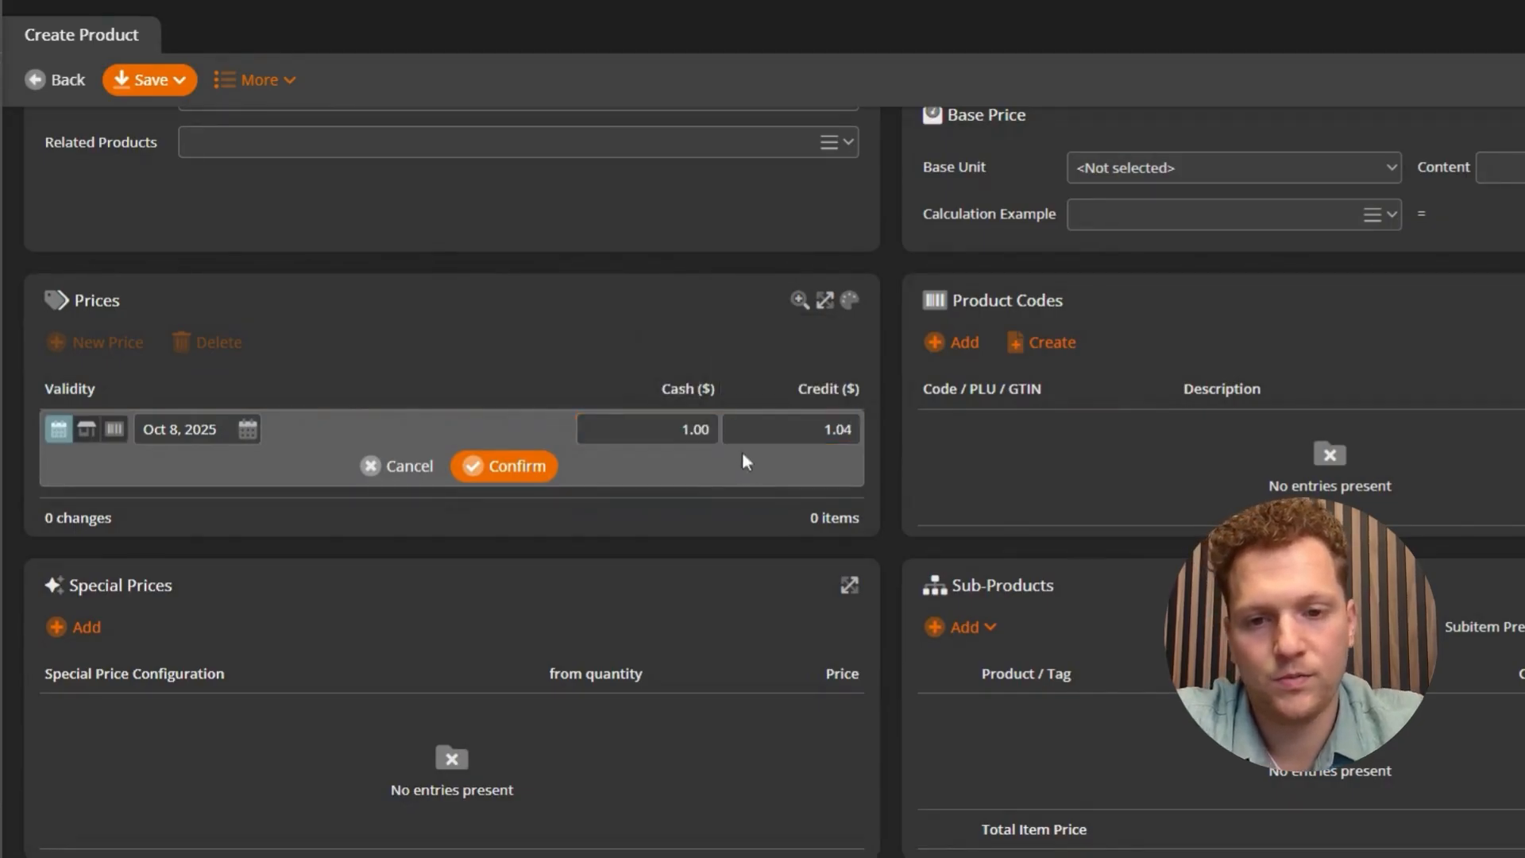
pyautogui.click(541, 470)
pyautogui.scroll(2, 803, 441)
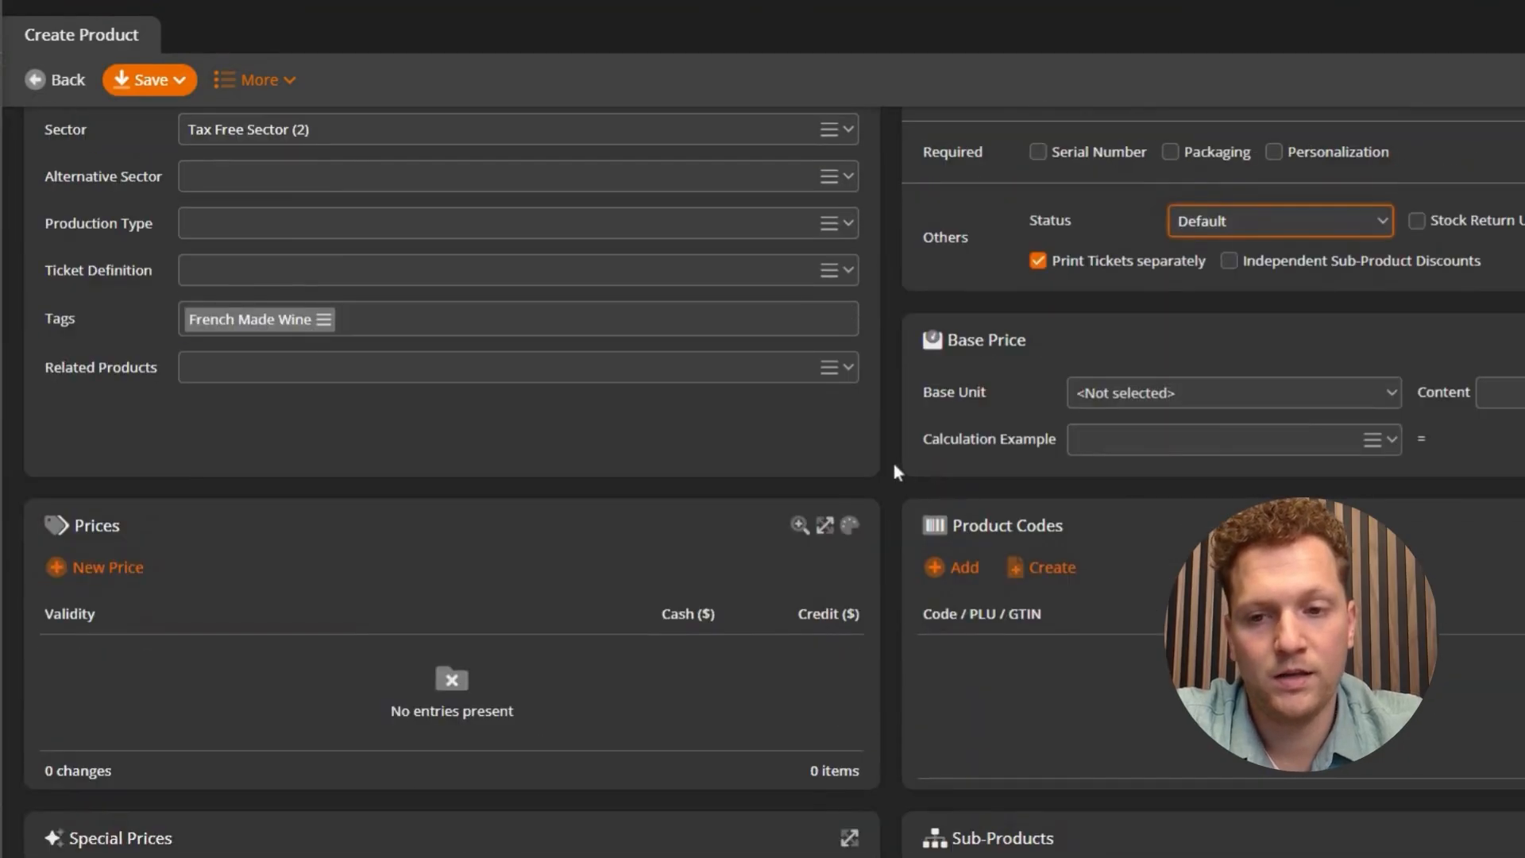
pyautogui.scroll(-3, 893, 459)
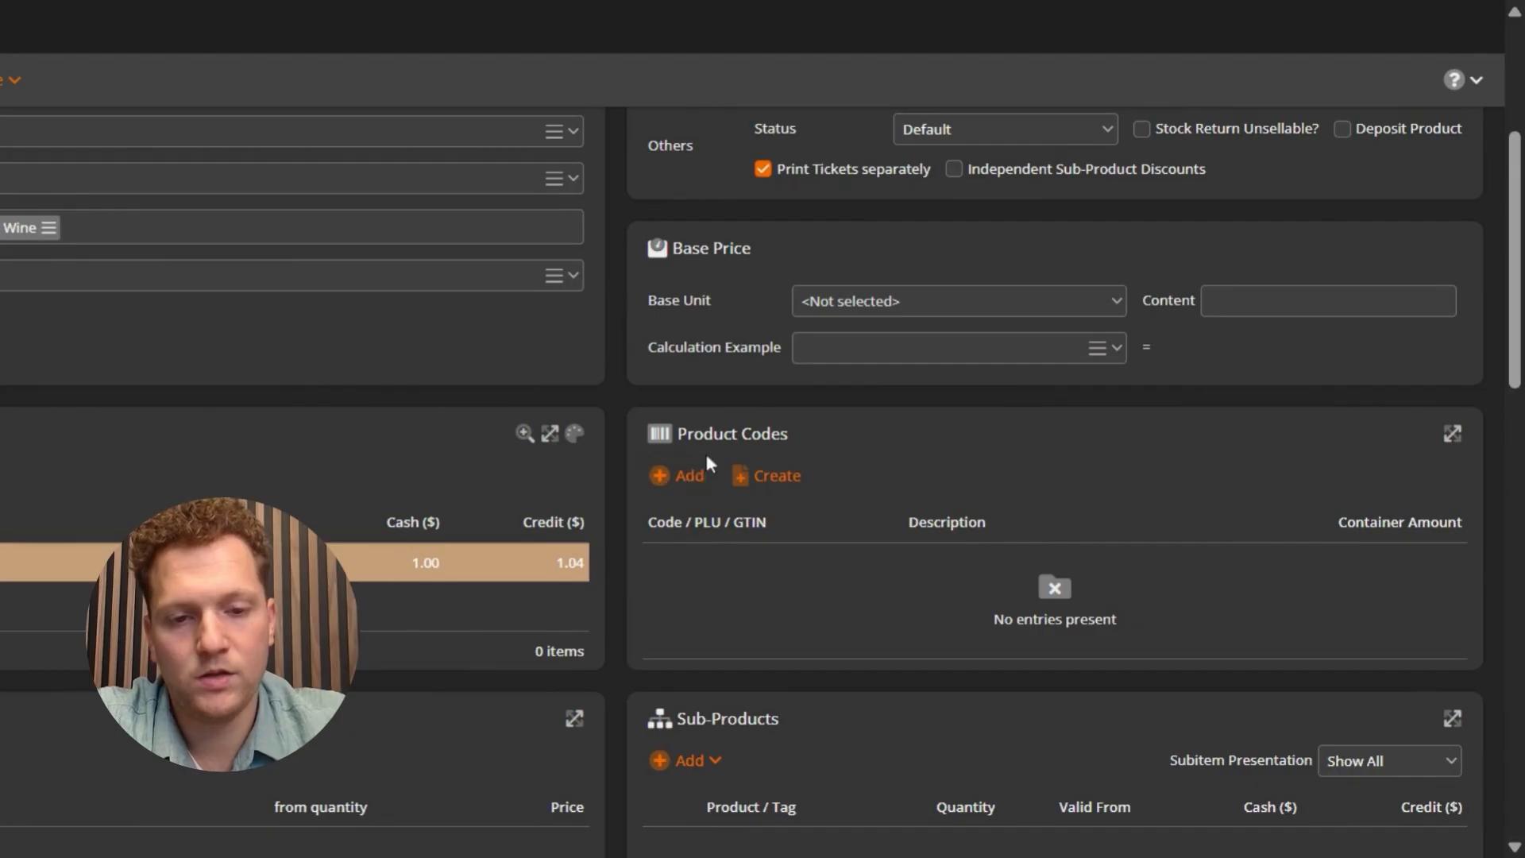
pyautogui.click(688, 476)
pyautogui.scroll(-2, 780, 485)
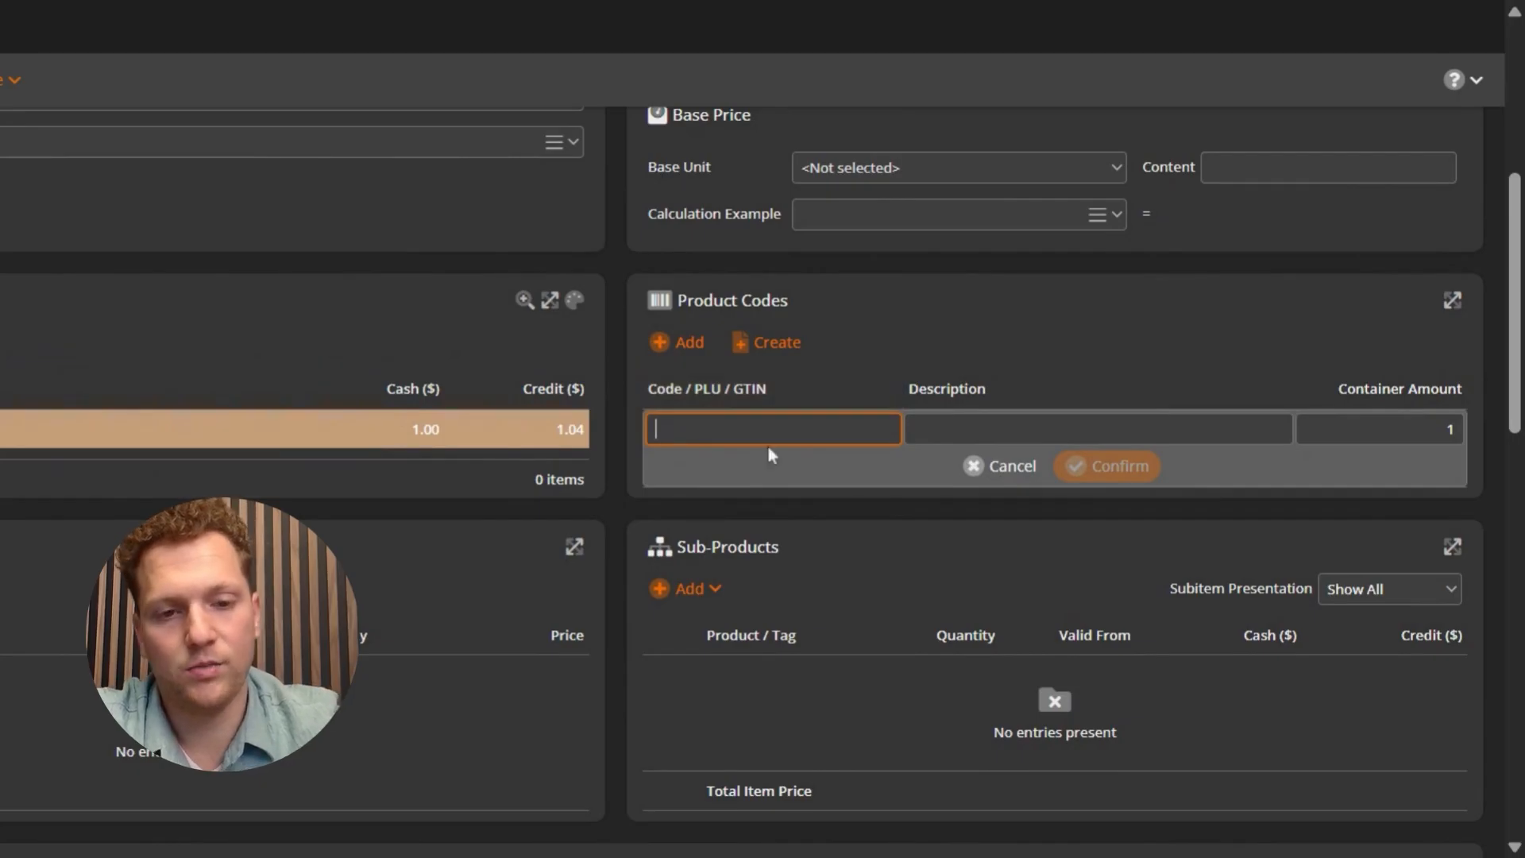
pyautogui.write('1051651651')
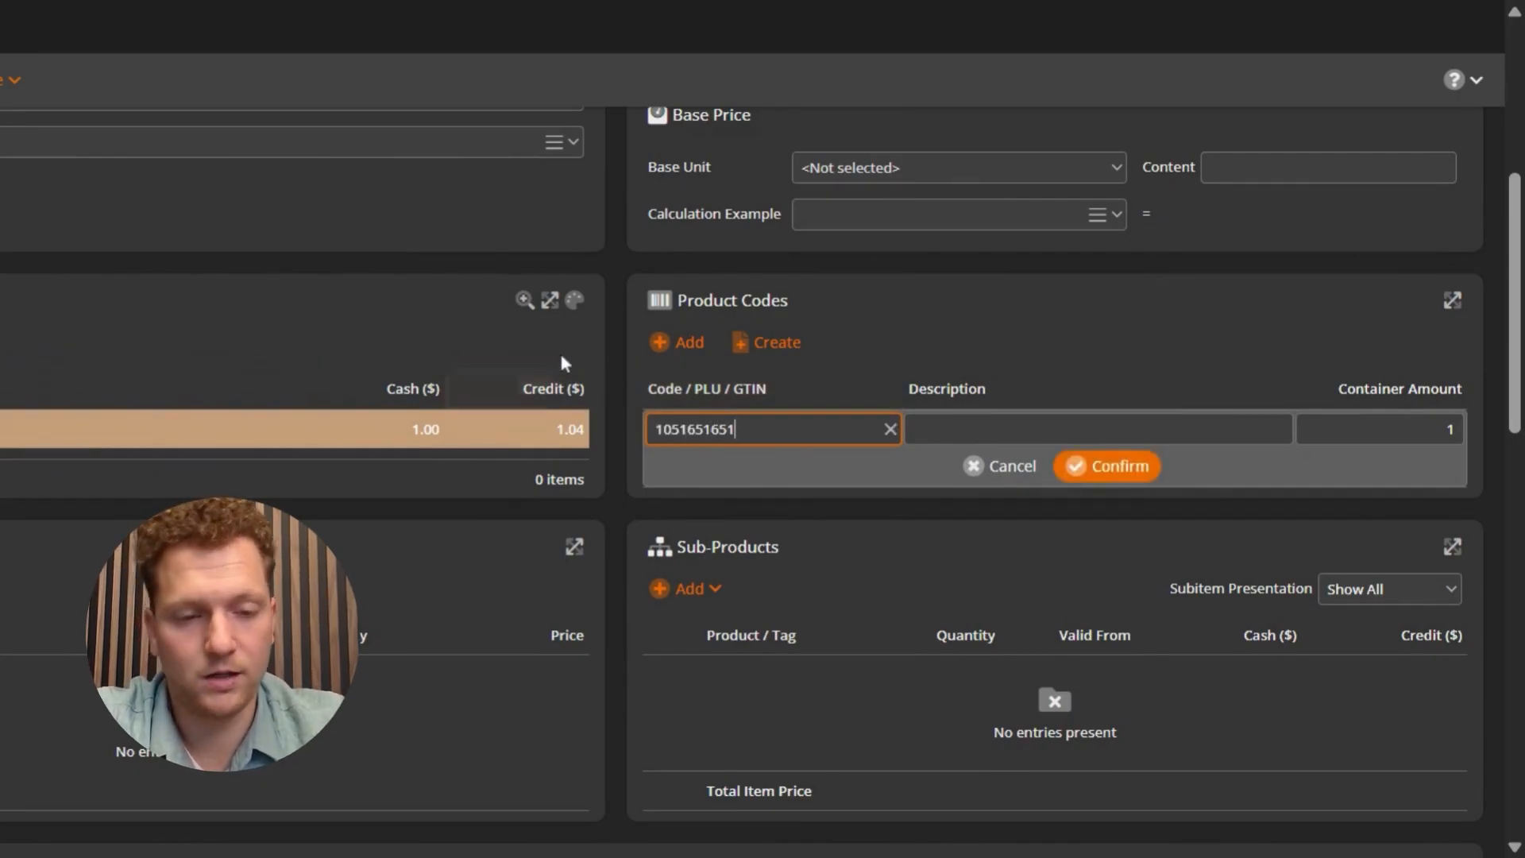
pyautogui.click(1130, 470)
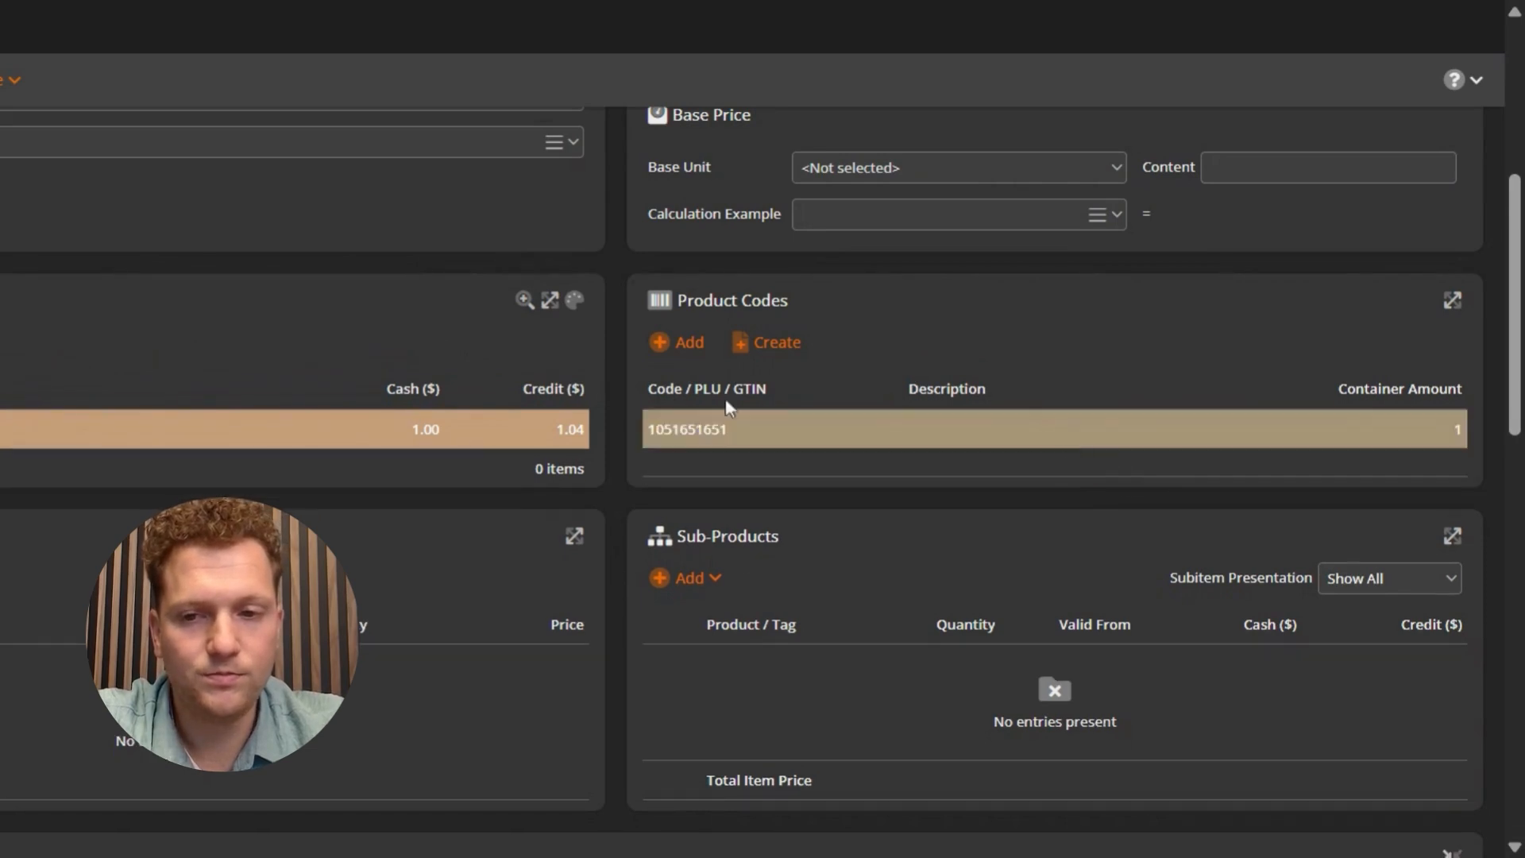
# Start a supplier entry for Brewery X with "-" as the order code.
pyautogui.scroll(2, 610, 516)
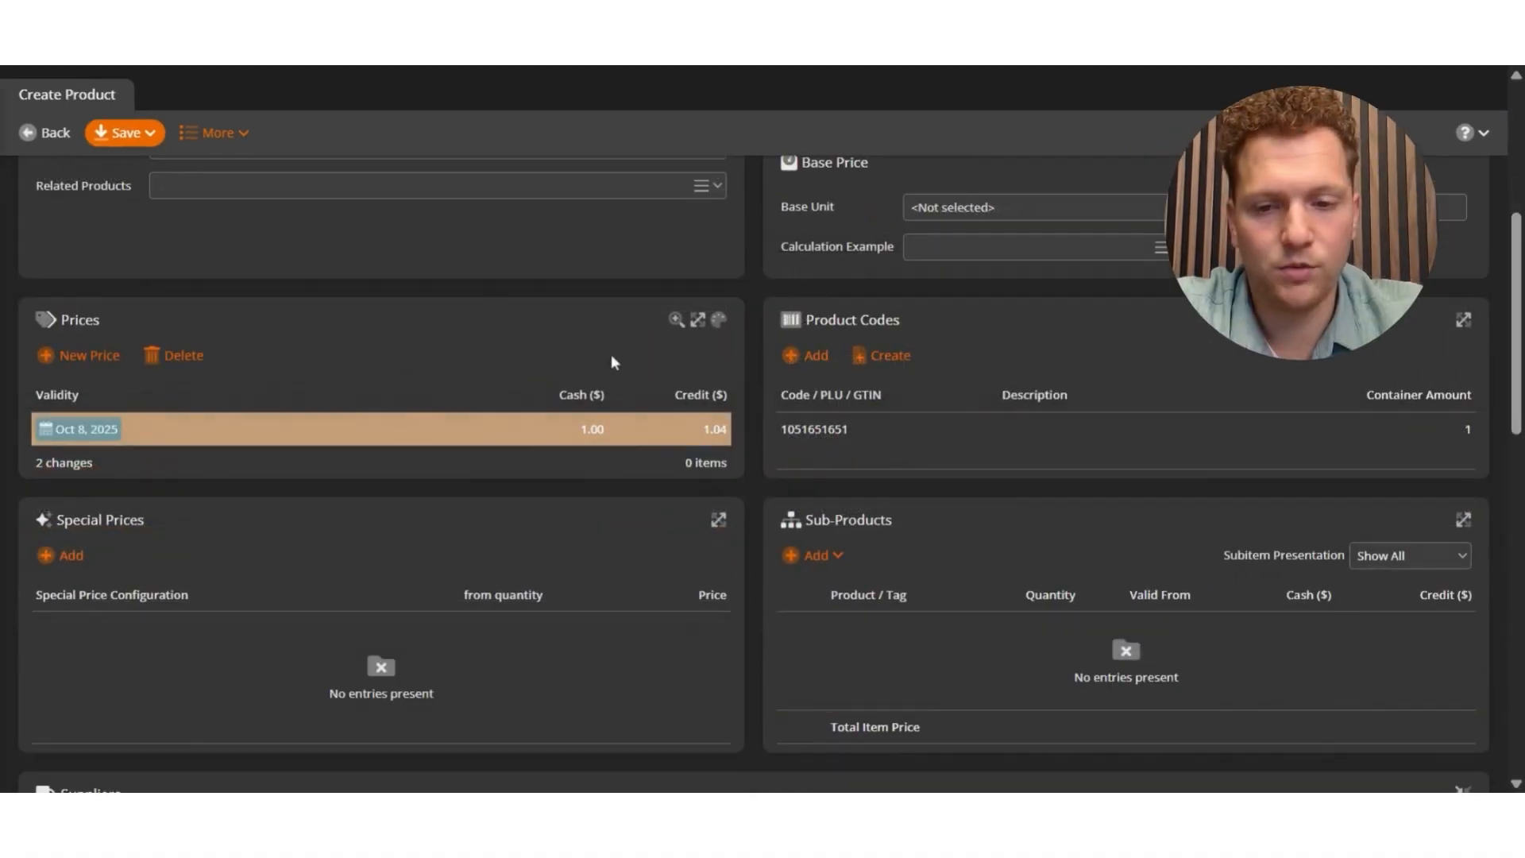
pyautogui.scroll(-3, 654, 357)
pyautogui.scroll(-2, 654, 362)
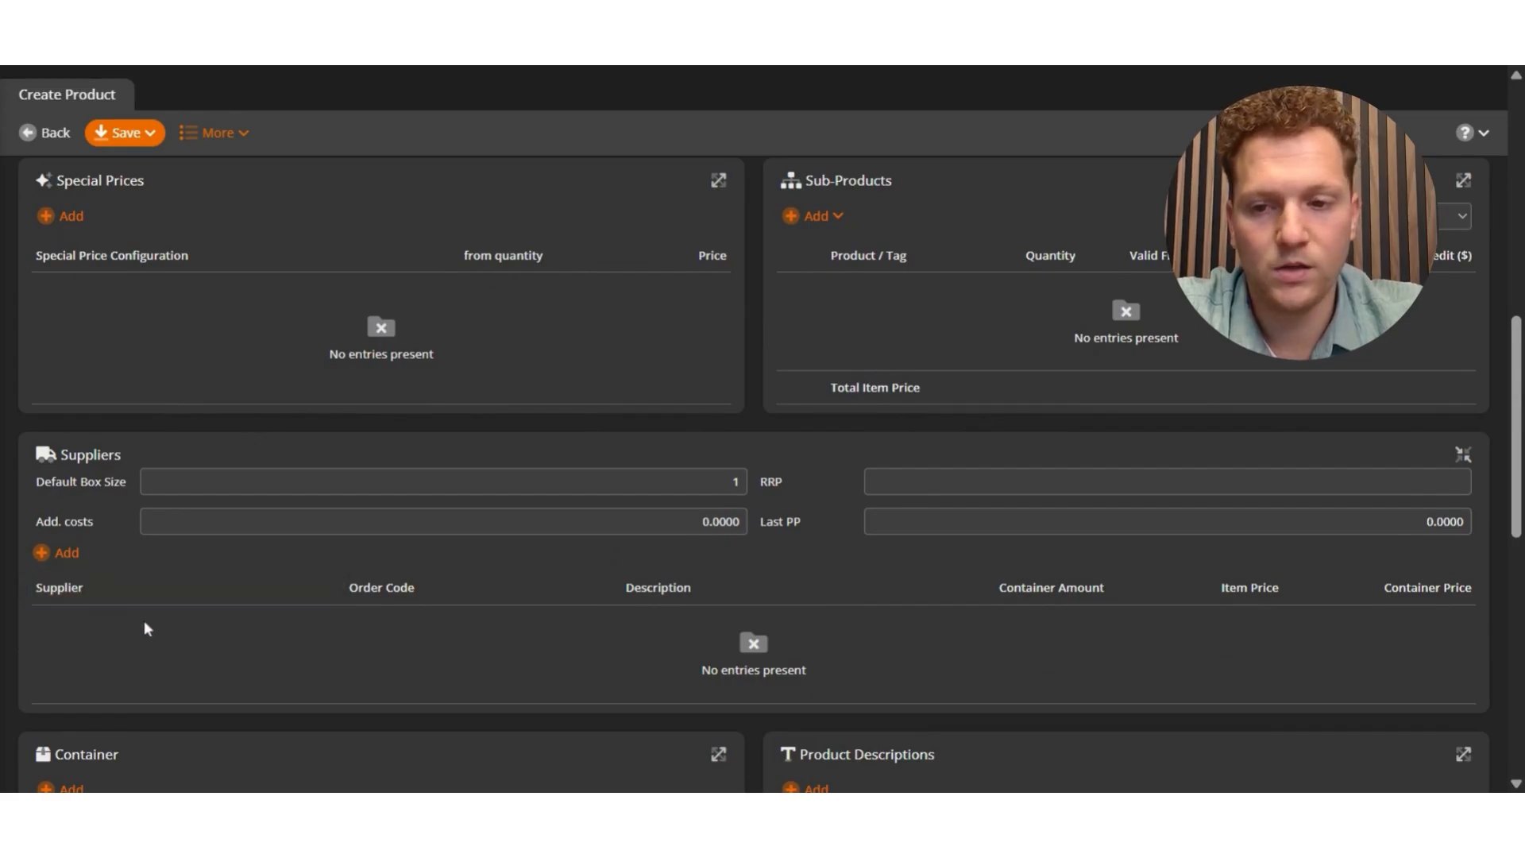
pyautogui.click(75, 551)
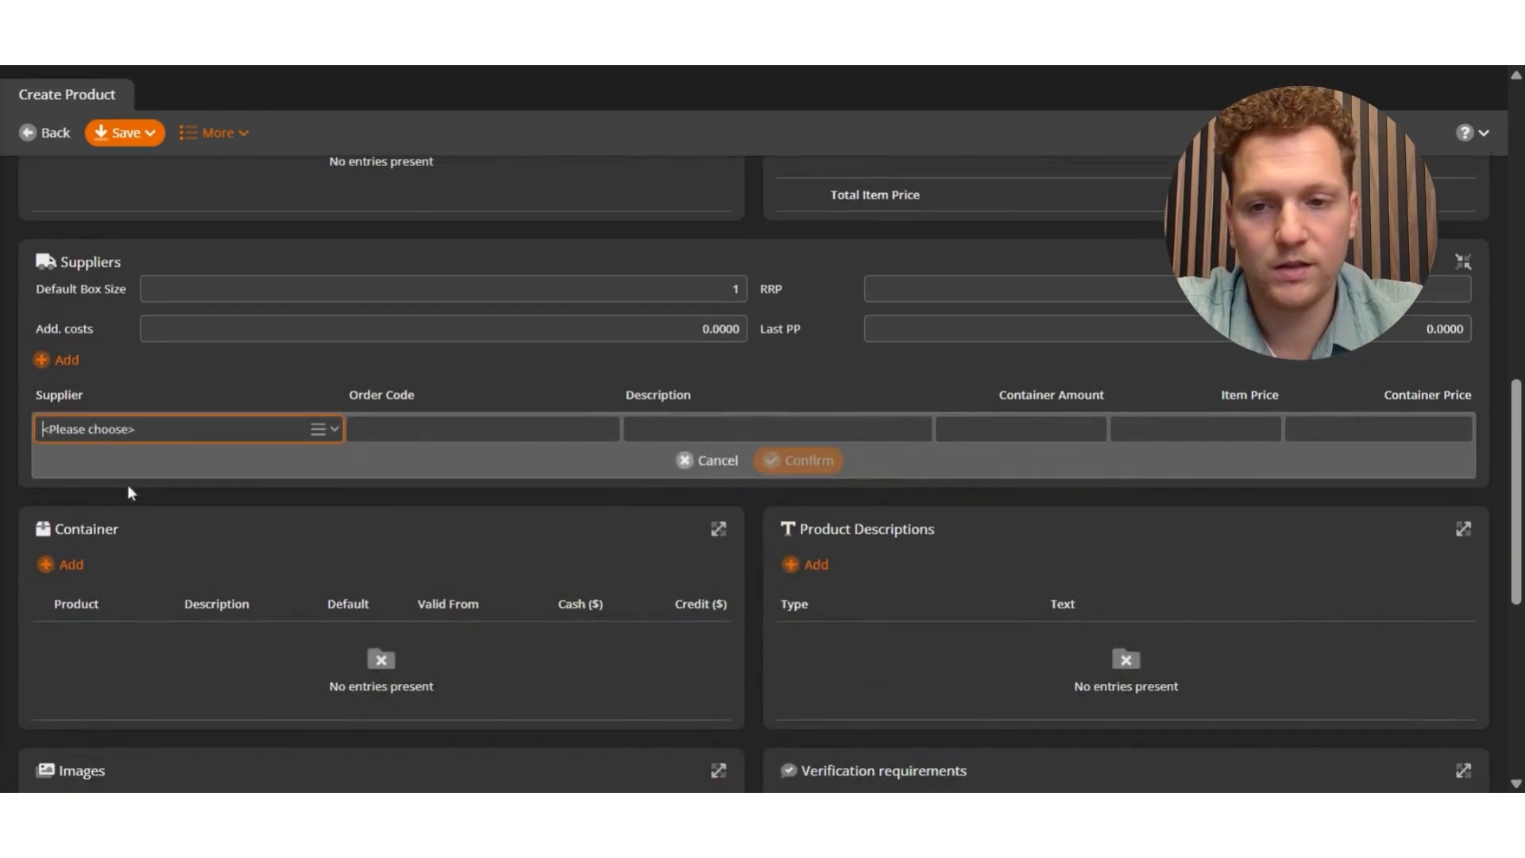
pyautogui.click(127, 429)
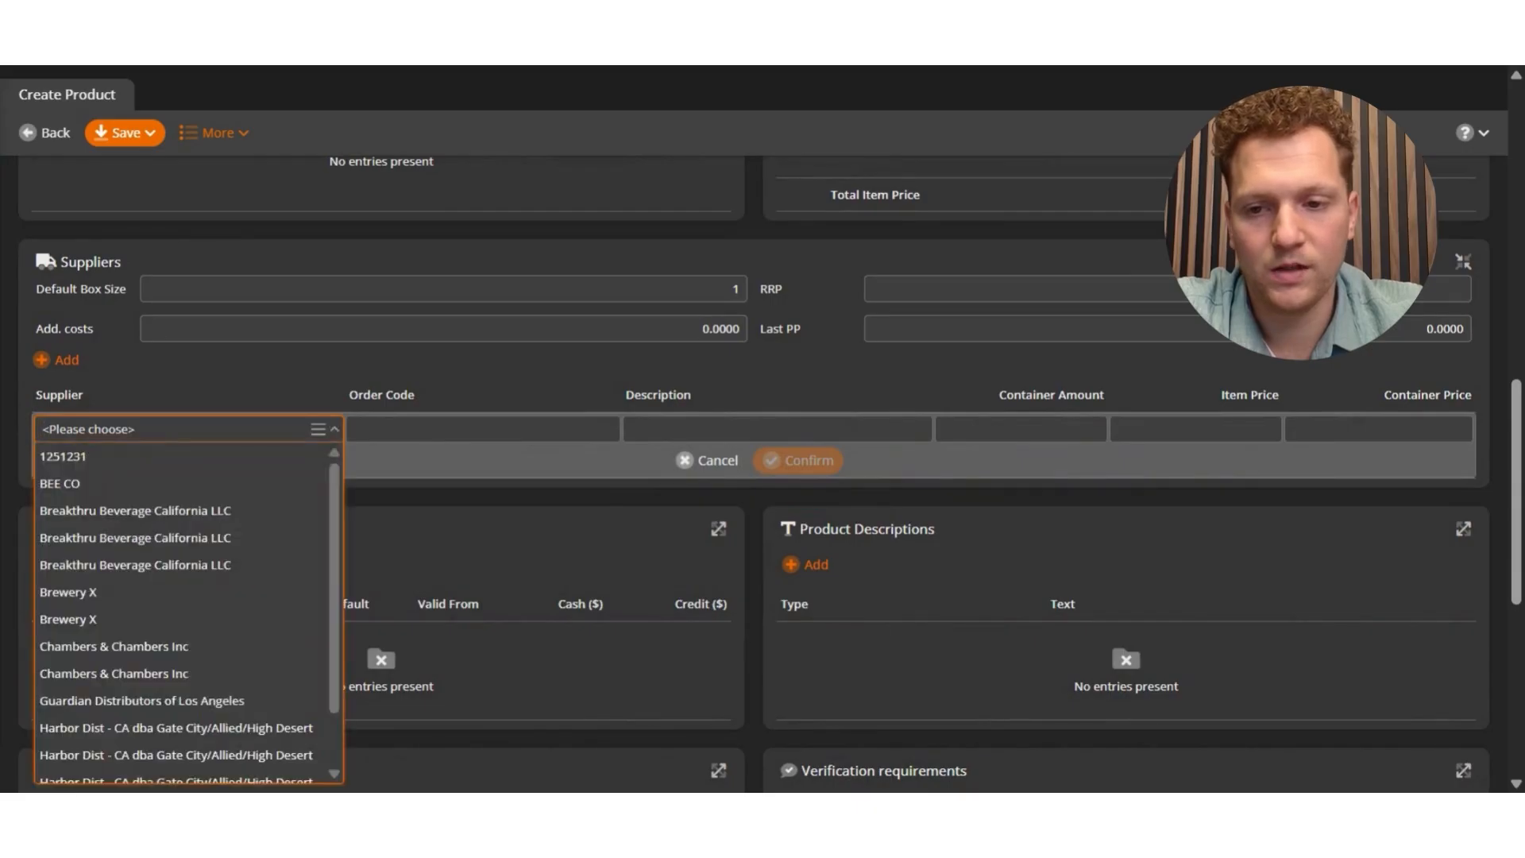
pyautogui.click(90, 588)
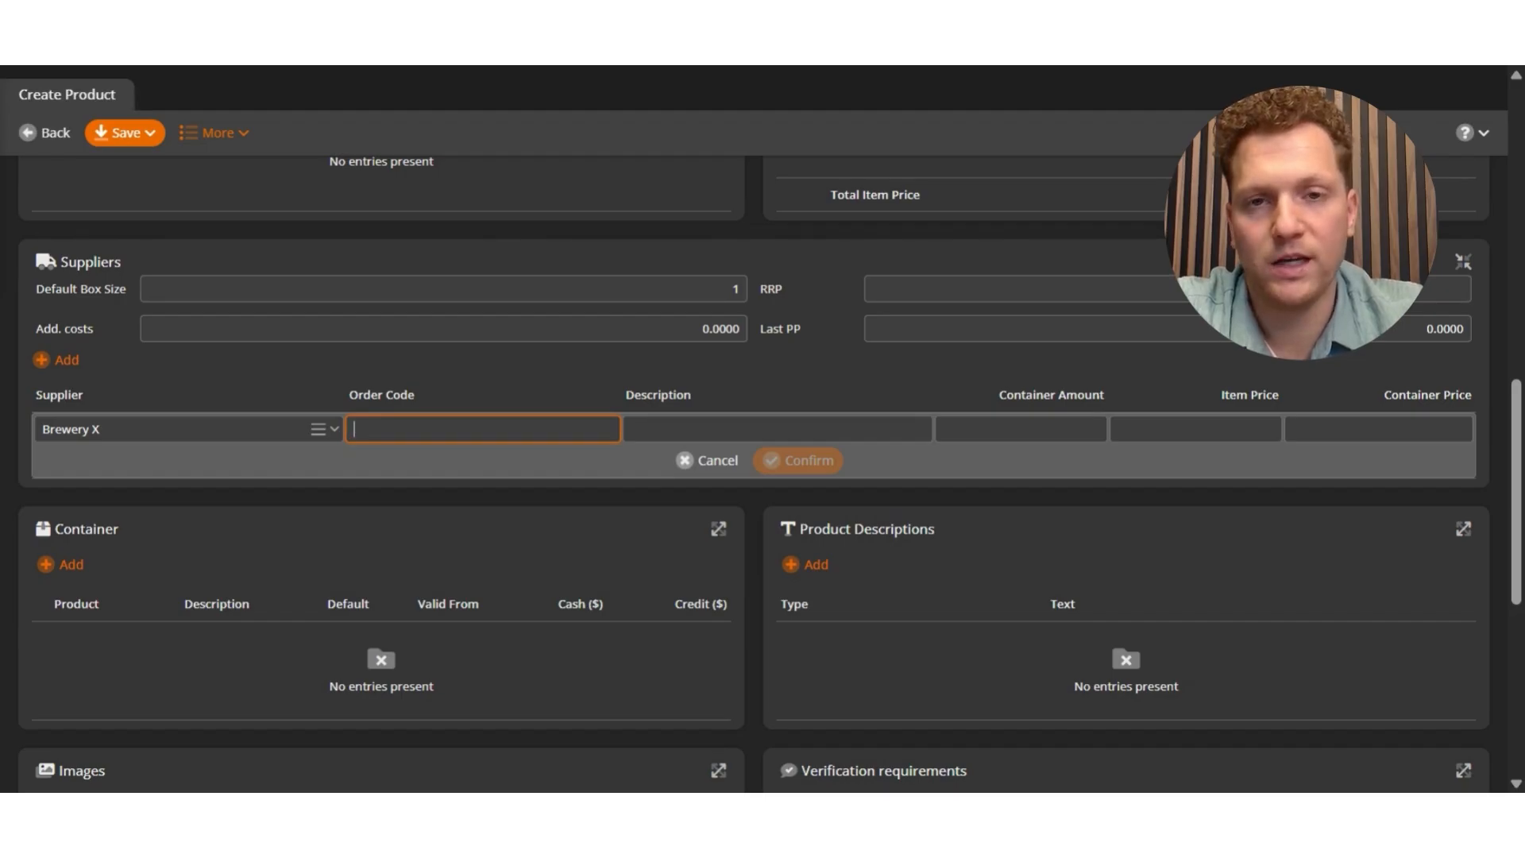
pyautogui.write('-')
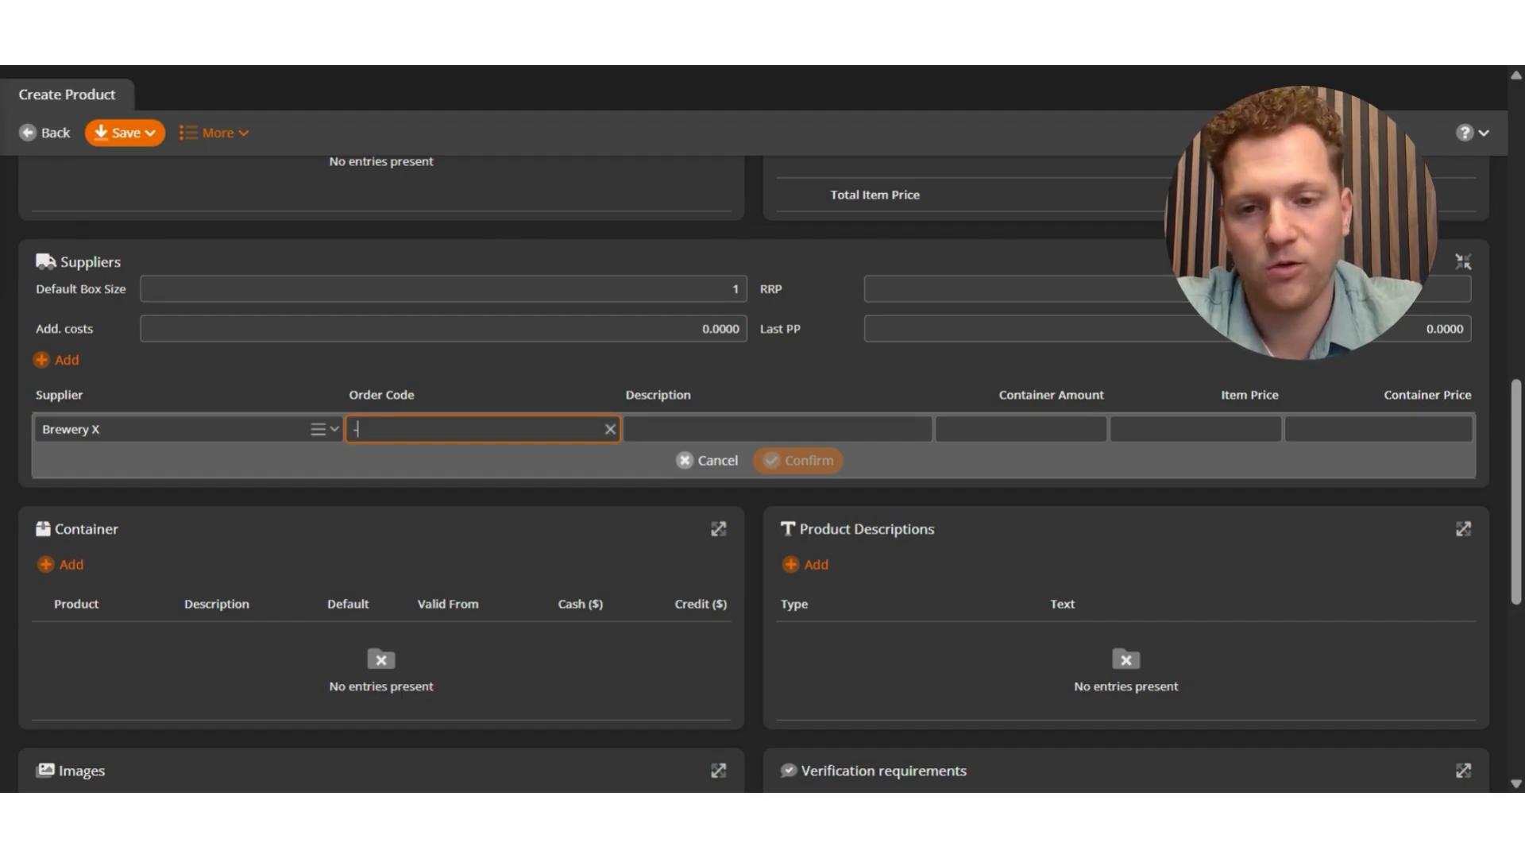
# Set the Brewery X supplier entry's container amount to 6 and its container price to 3.
pyautogui.click(410, 444)
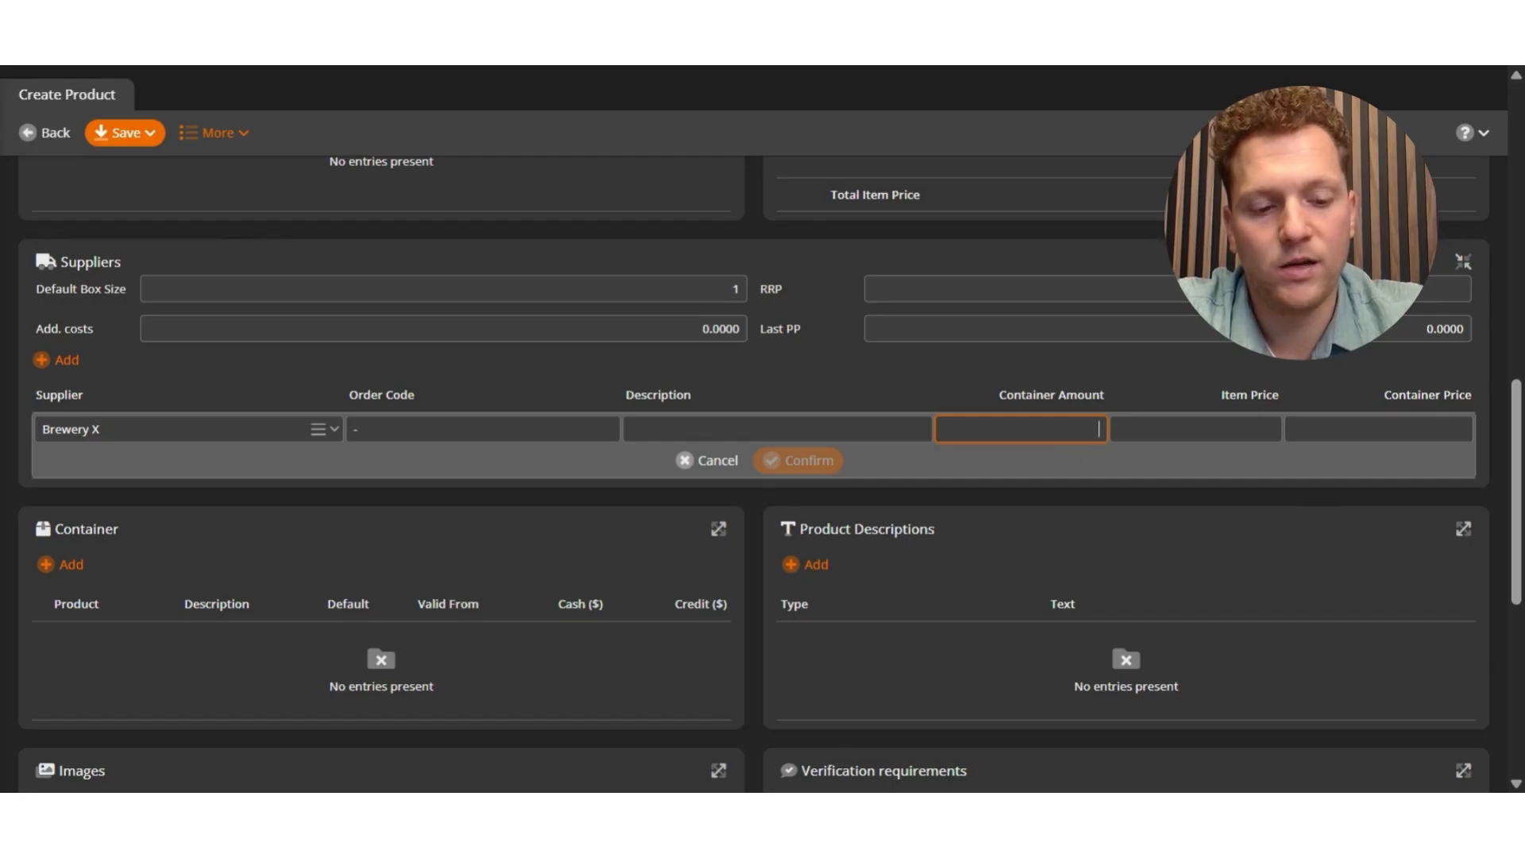
pyautogui.write('6')
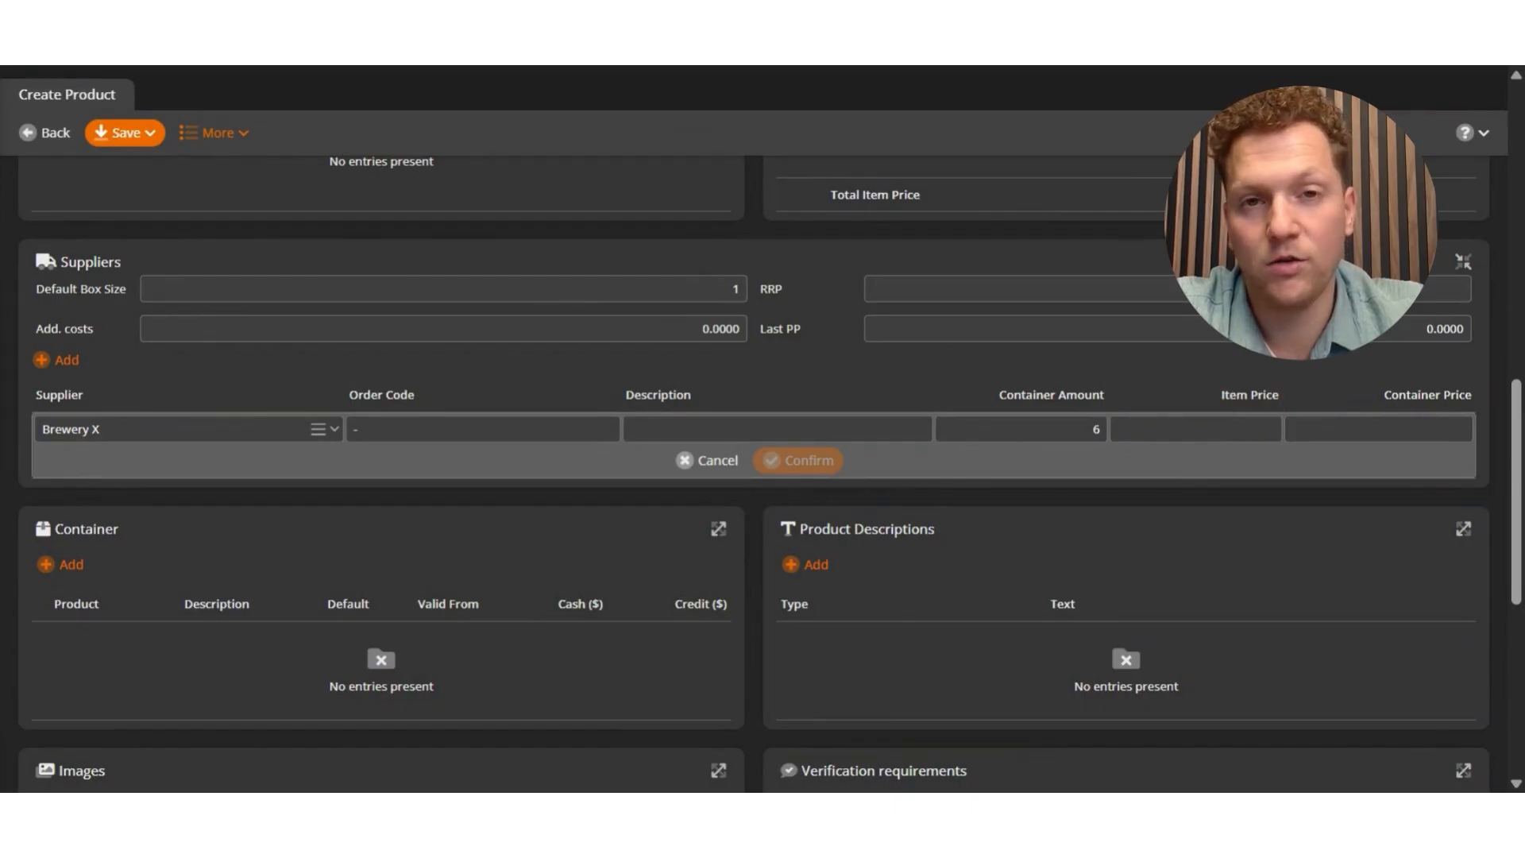
pyautogui.click(1379, 429)
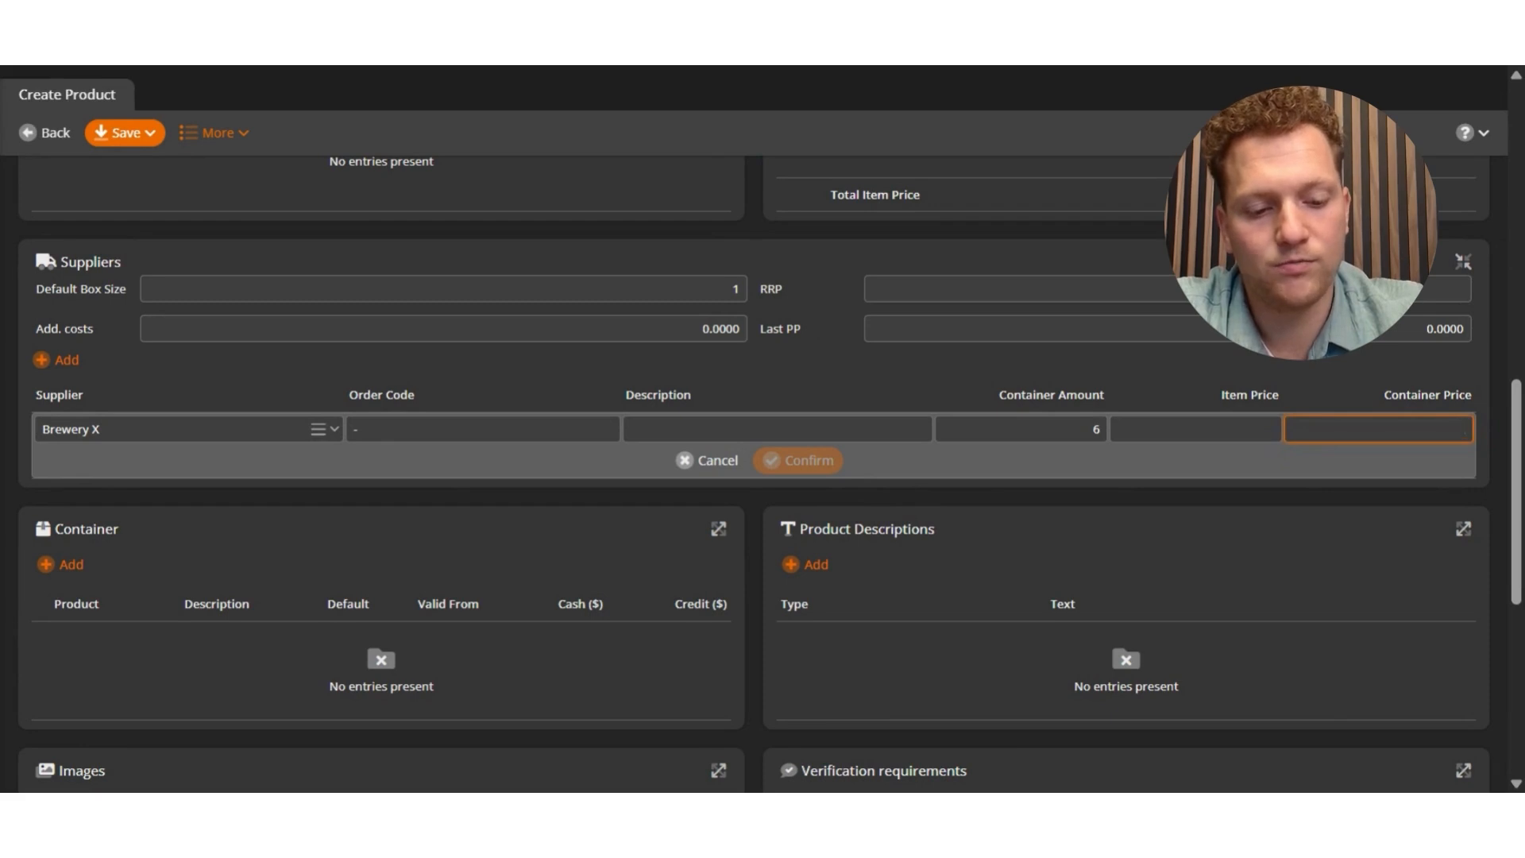
pyautogui.write('3')
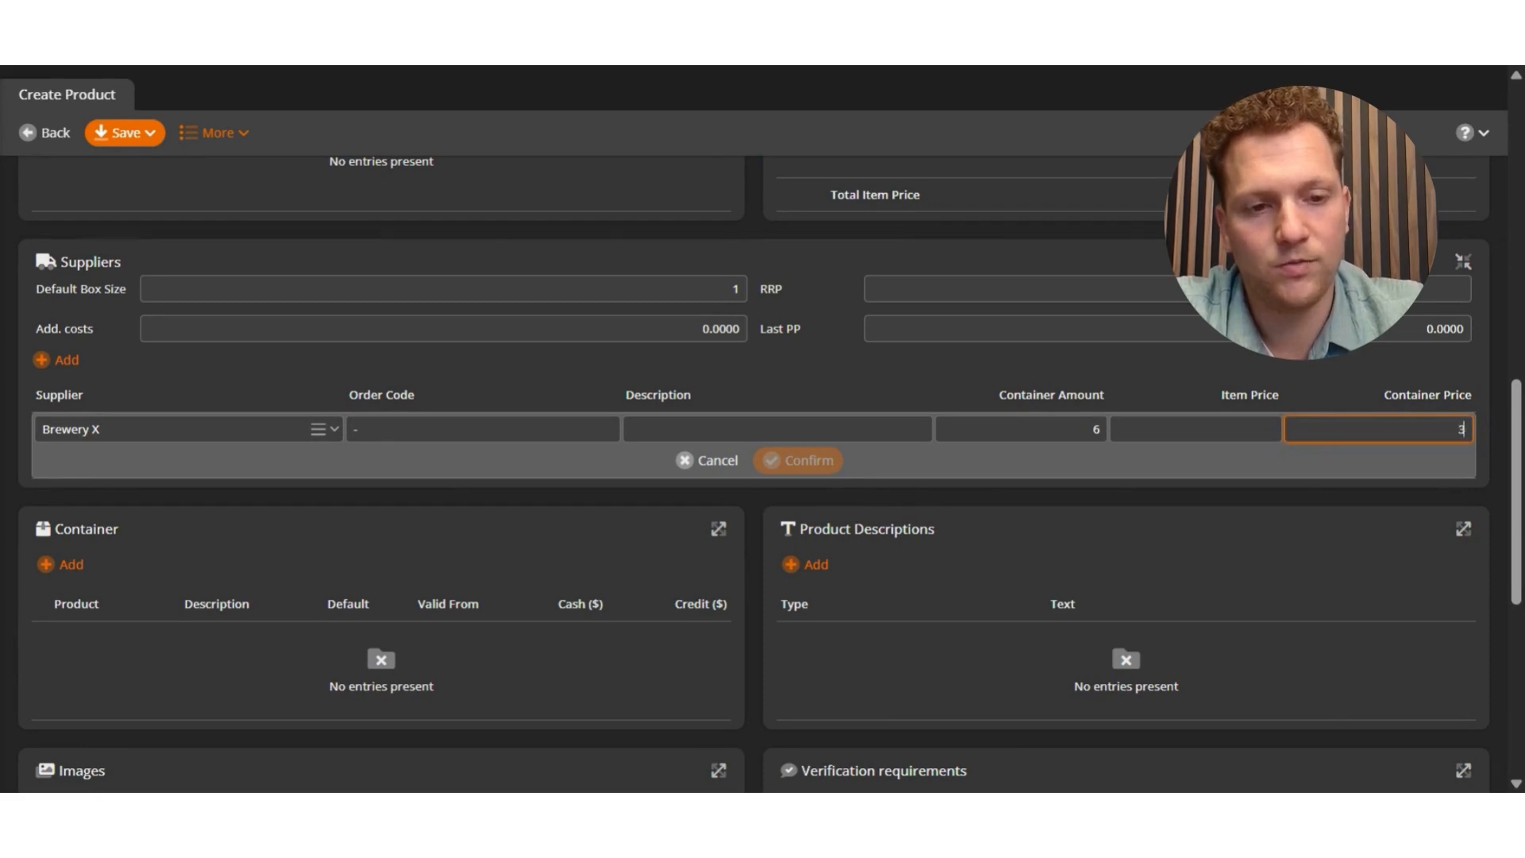
pyautogui.press('Tab')
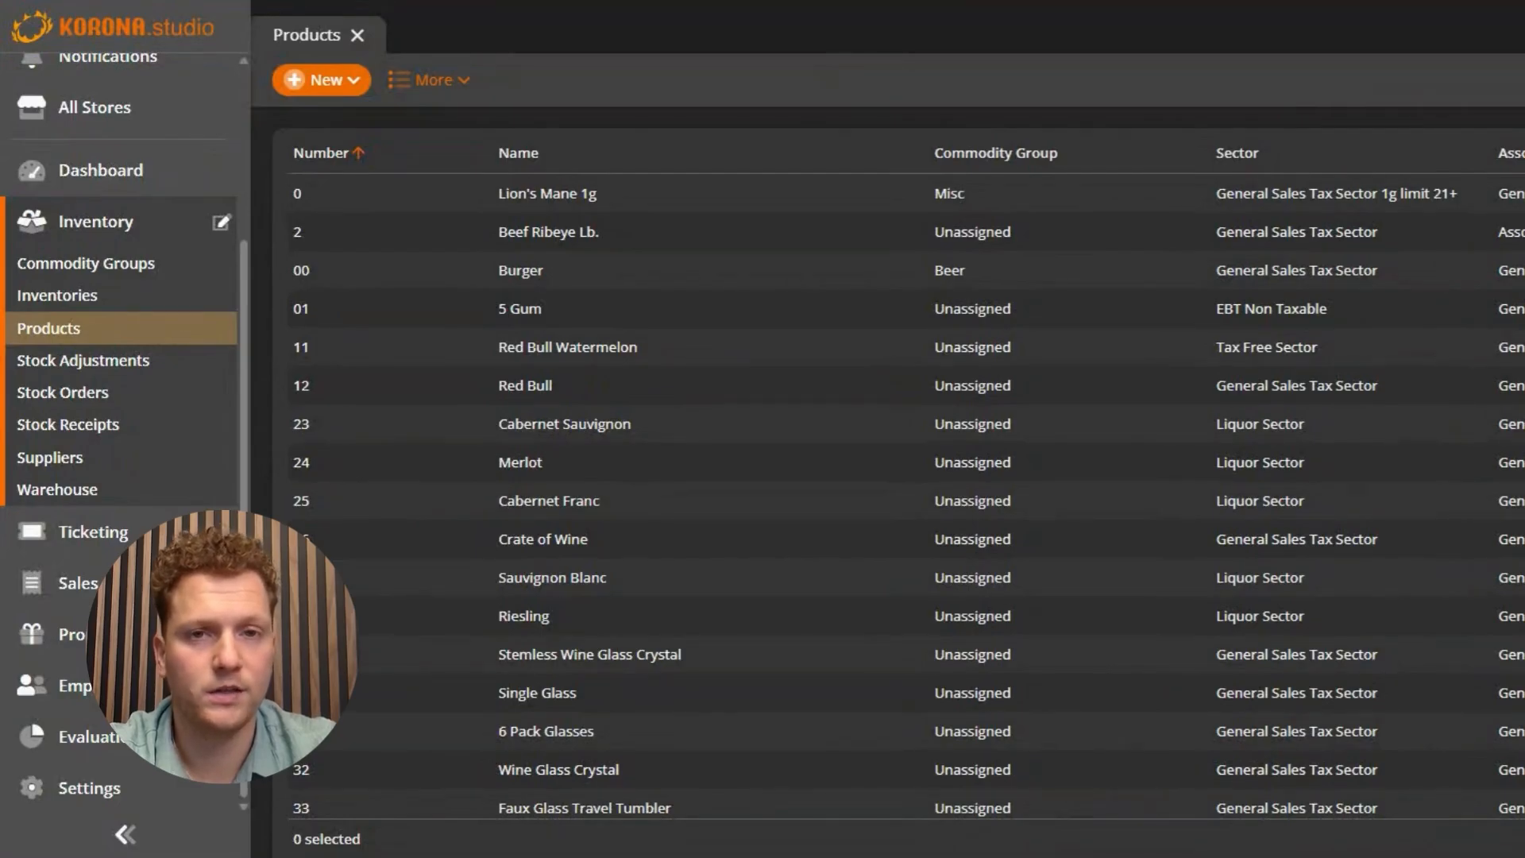
# Create an empty external stock order for the NV Store warehouse with Totally Real Supplier as the supplier.
pyautogui.click(82, 395)
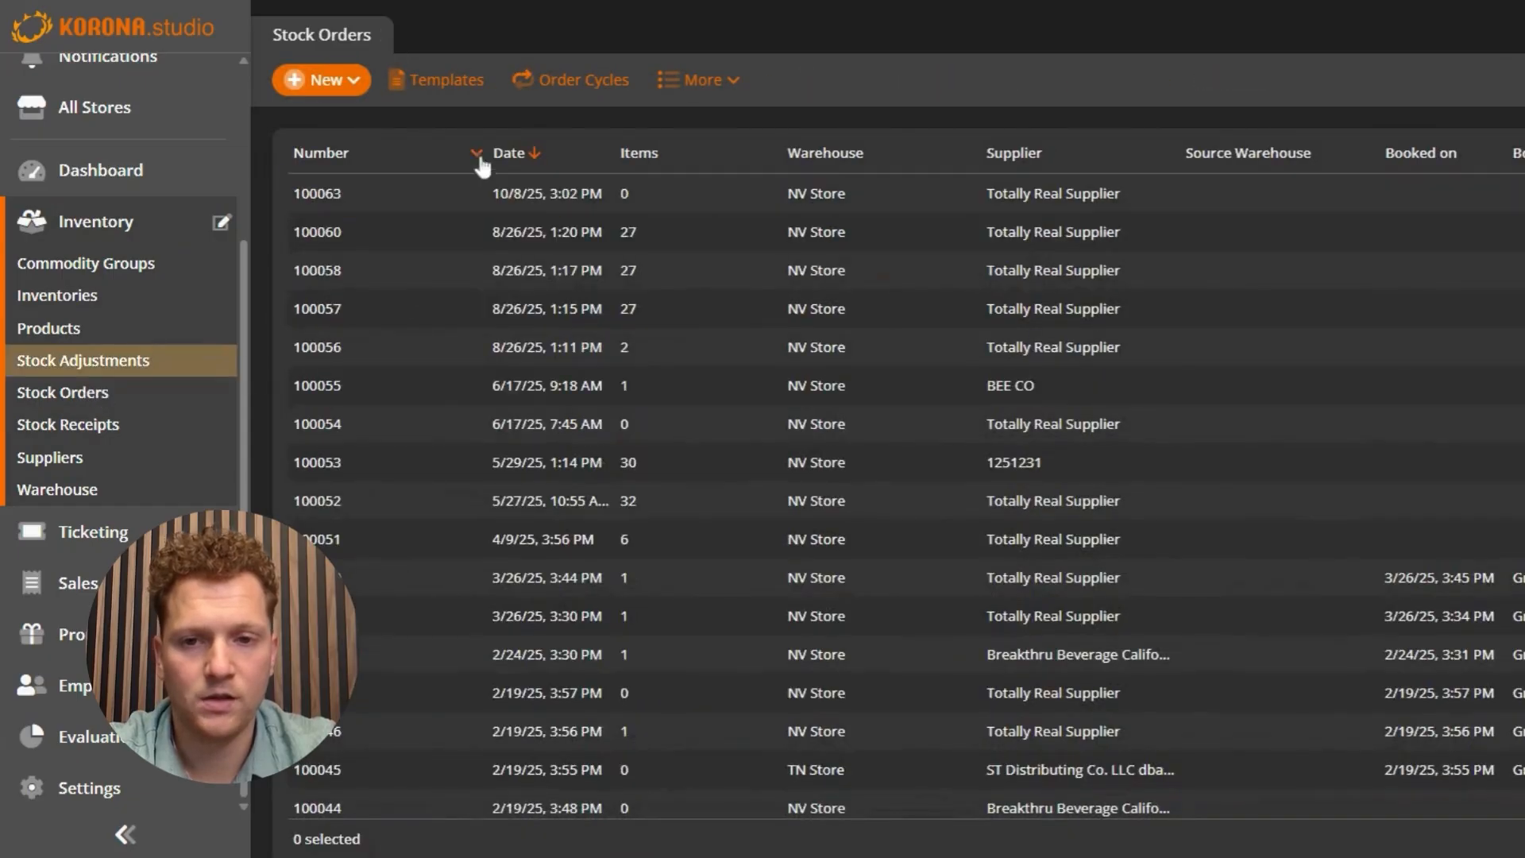
pyautogui.click(324, 82)
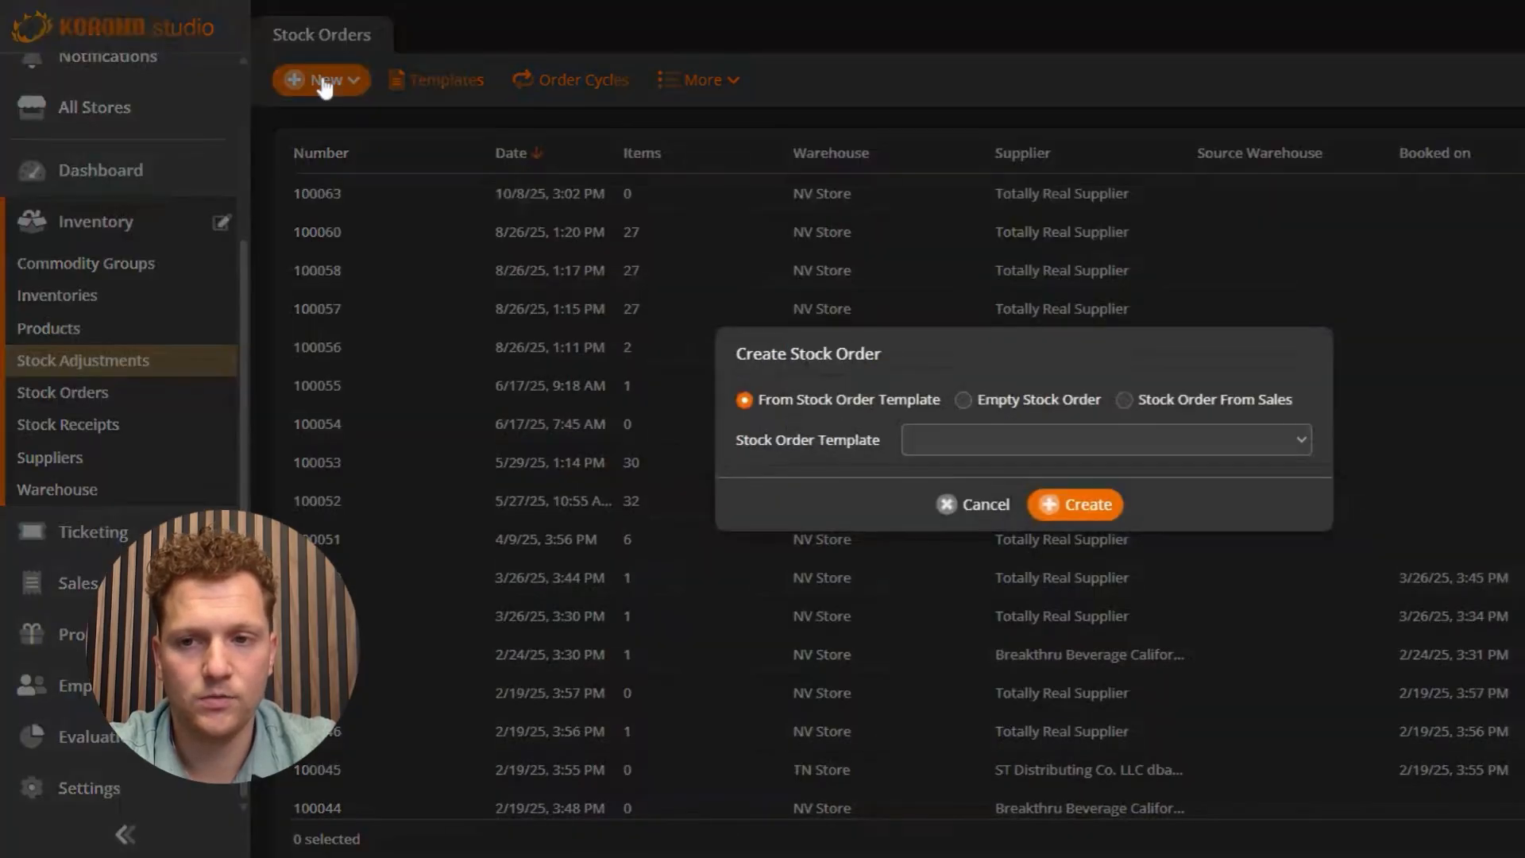
pyautogui.click(964, 401)
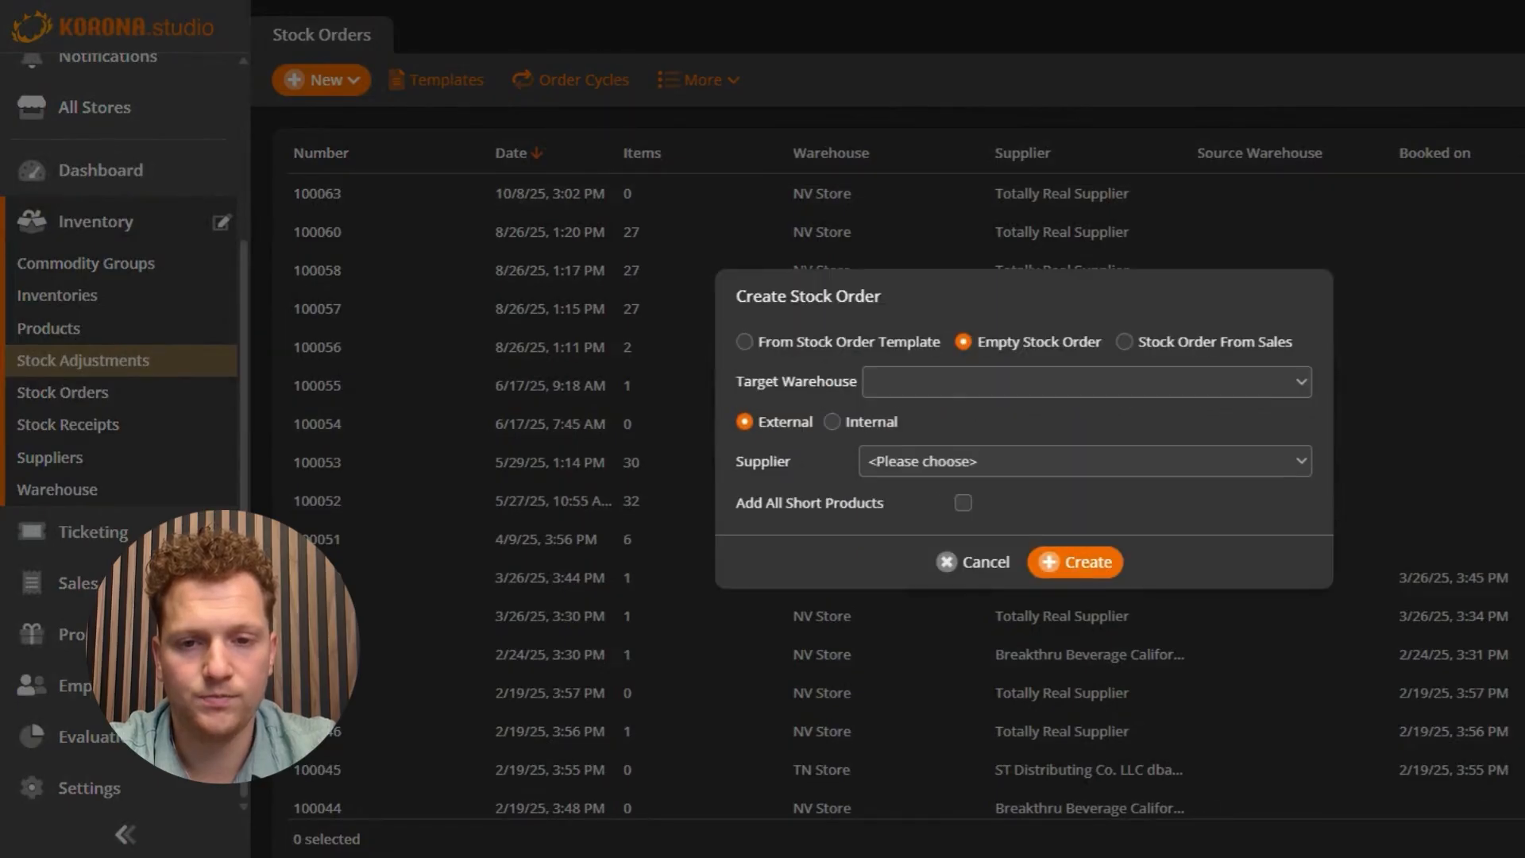
pyautogui.click(1085, 382)
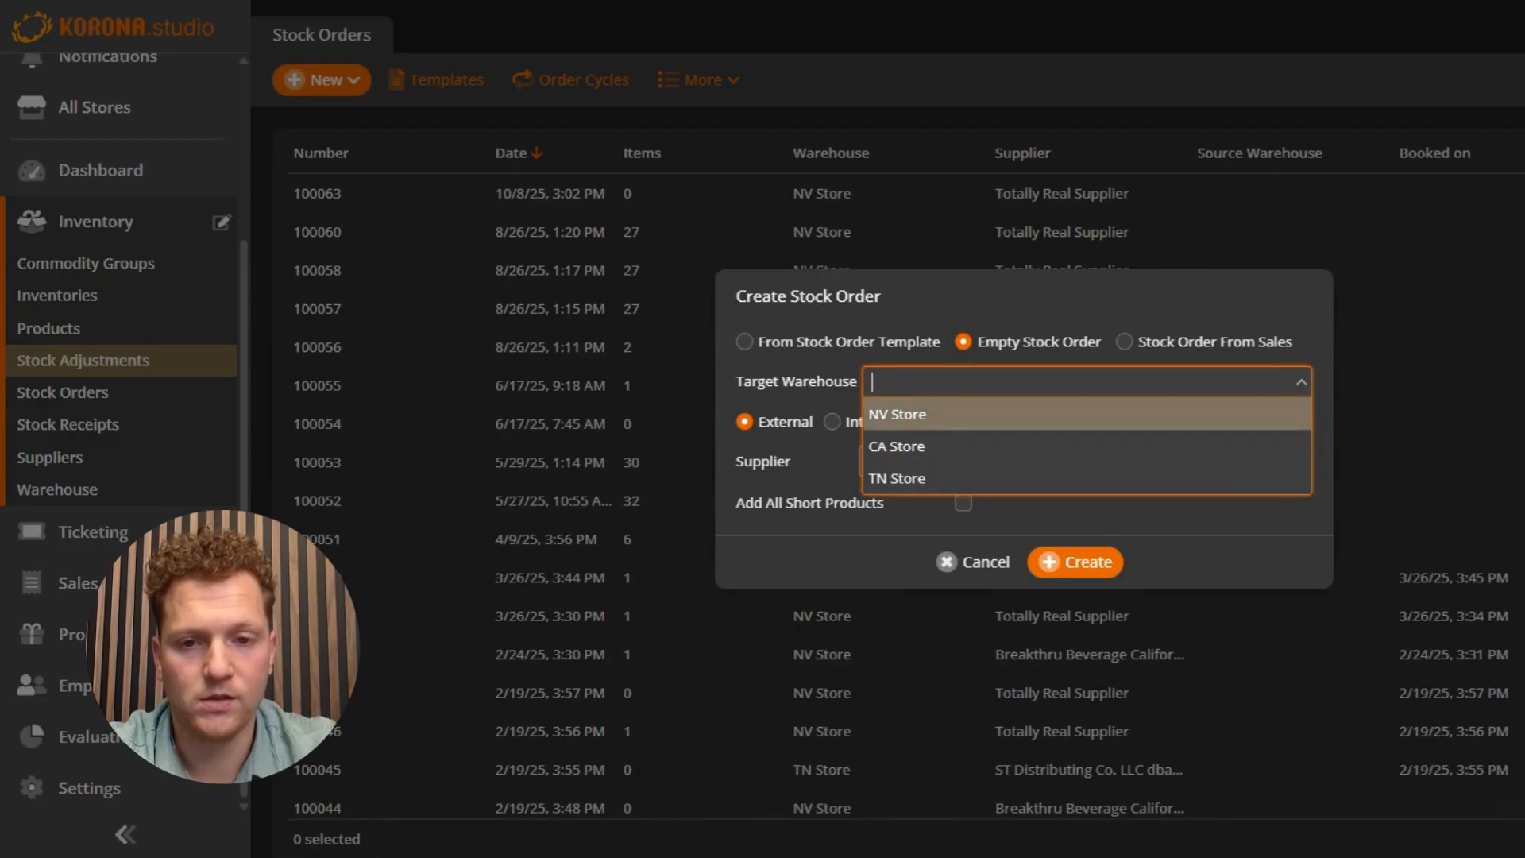
pyautogui.click(923, 417)
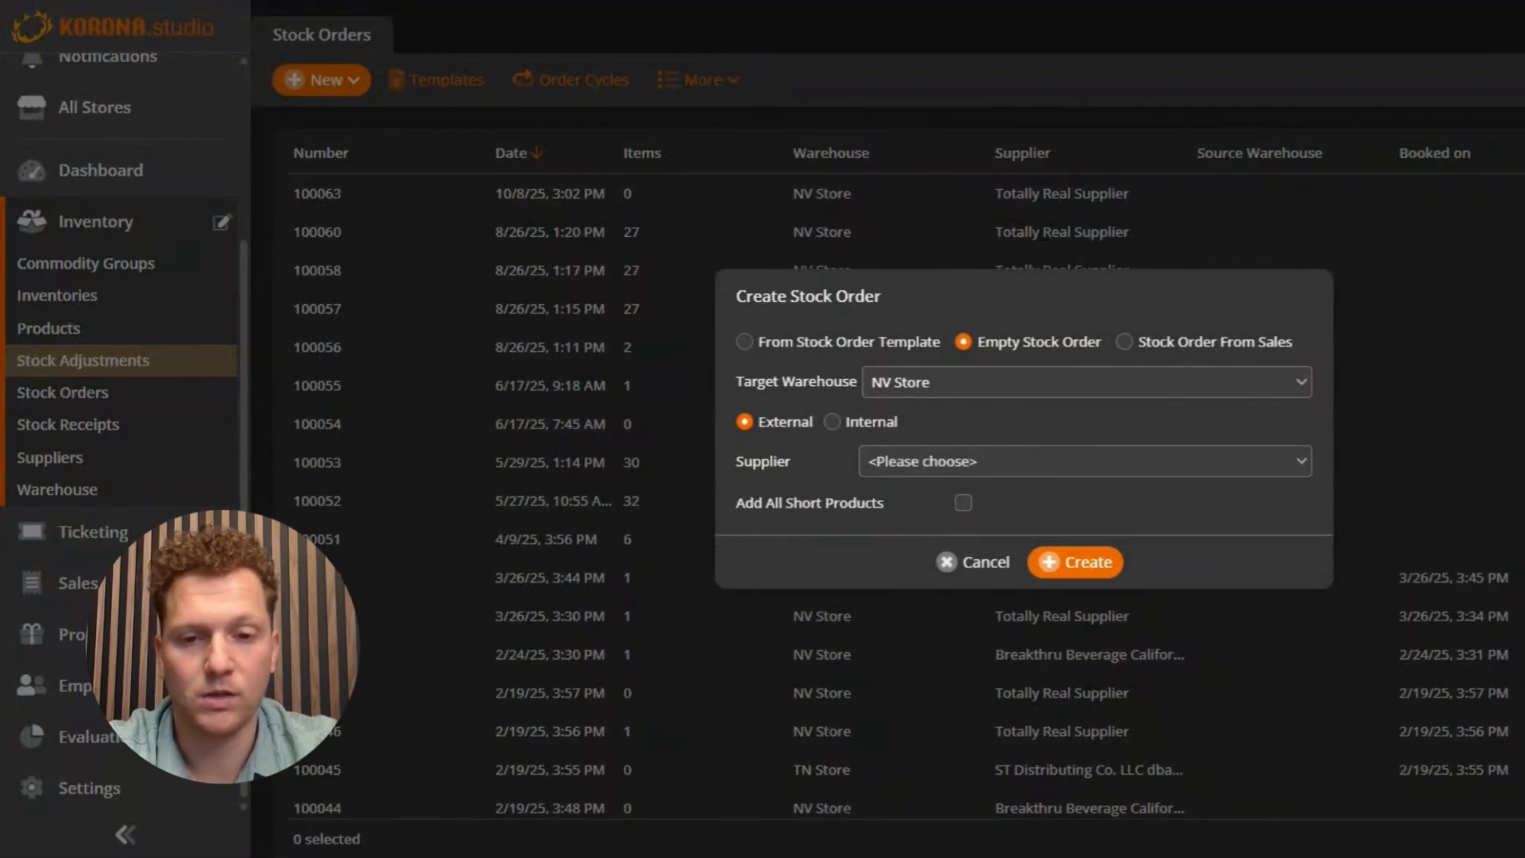
pyautogui.click(1085, 462)
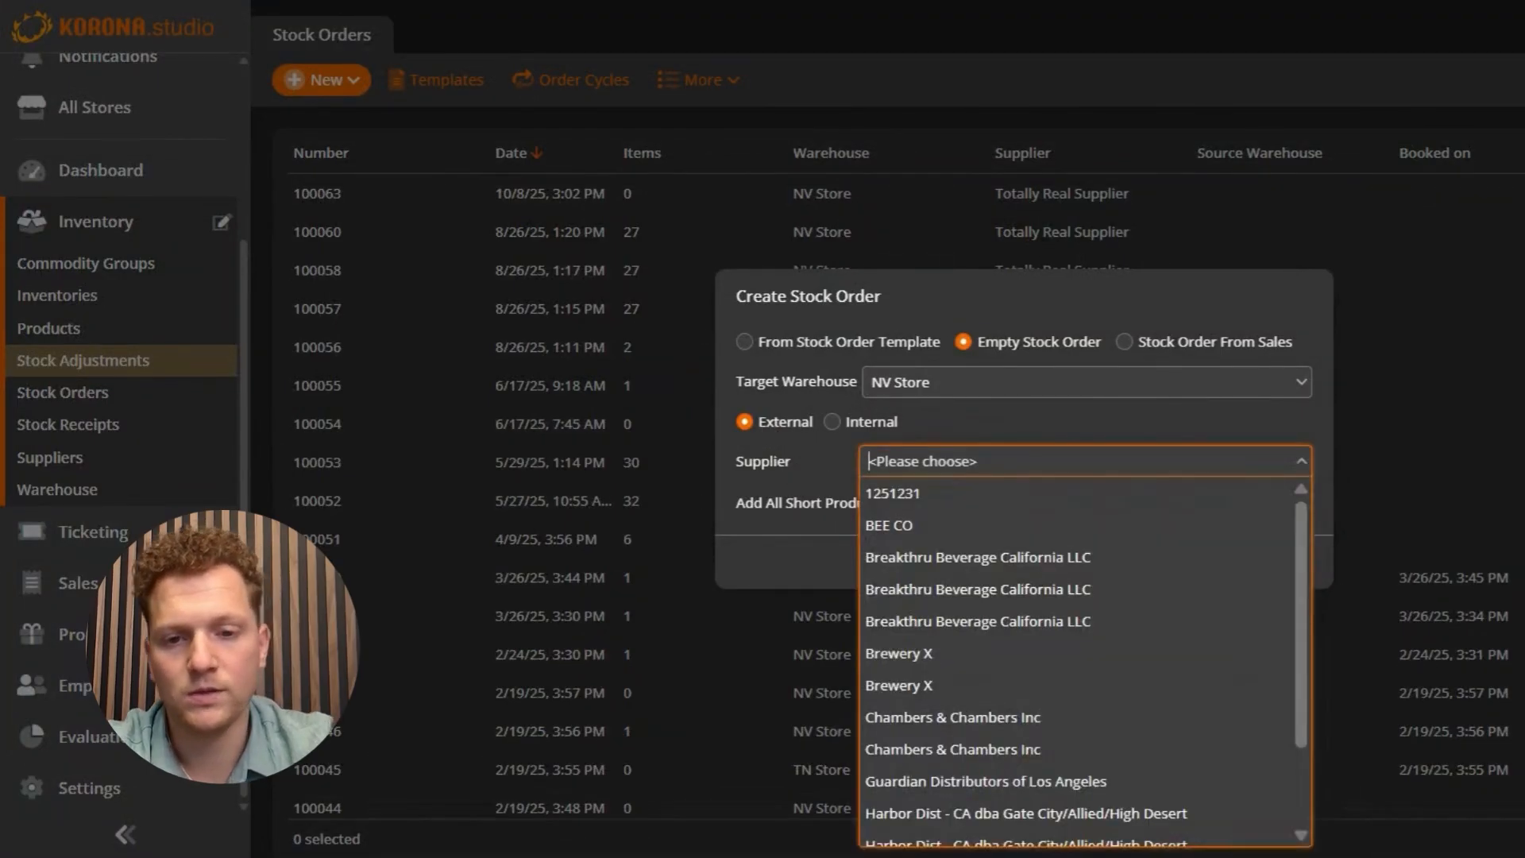
pyautogui.write('Tota')
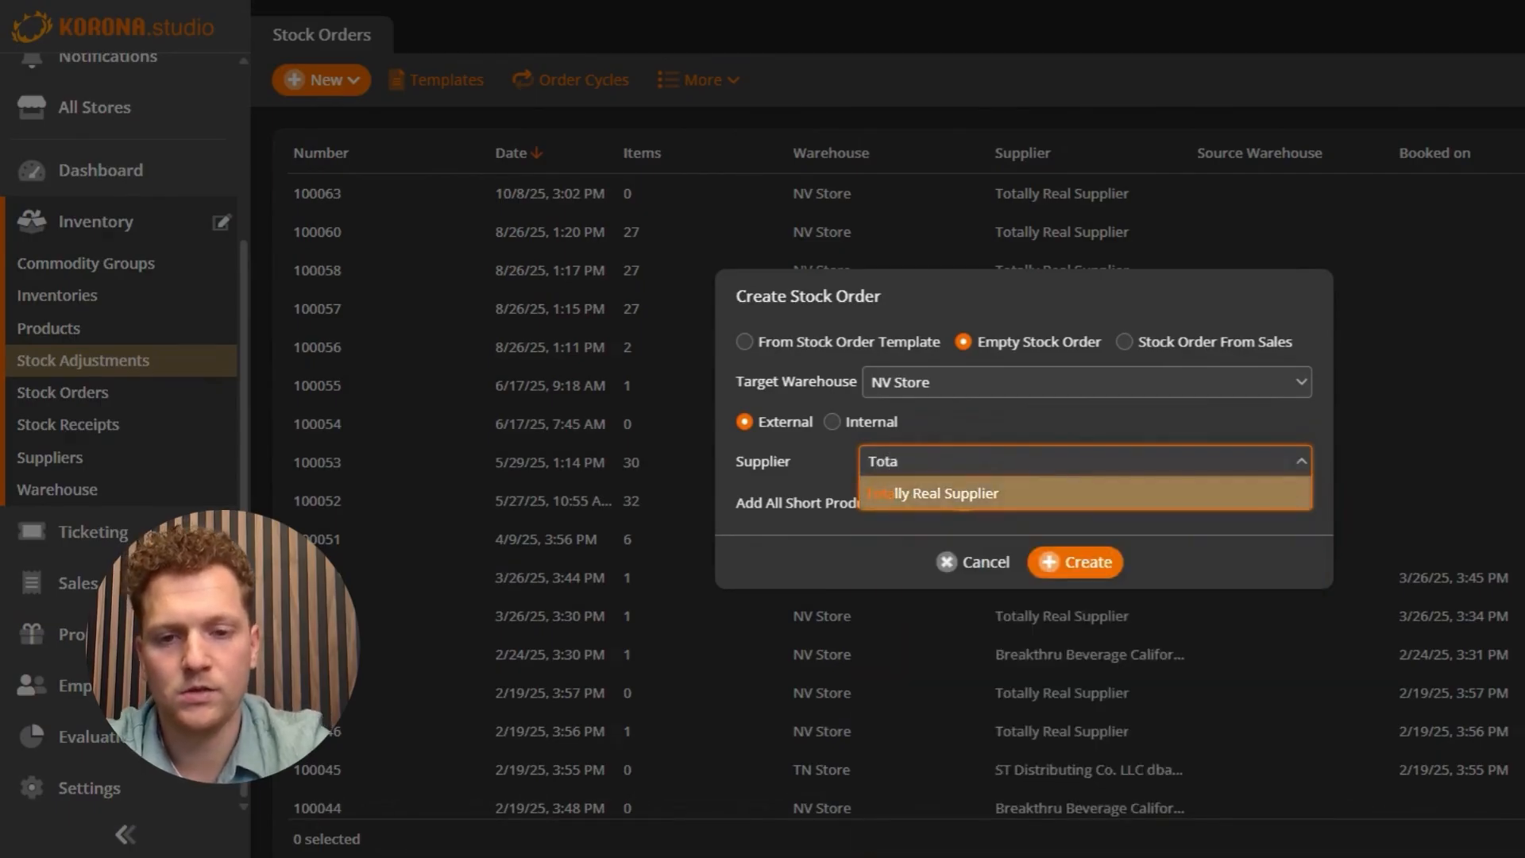
pyautogui.click(1033, 493)
pyautogui.click(1078, 562)
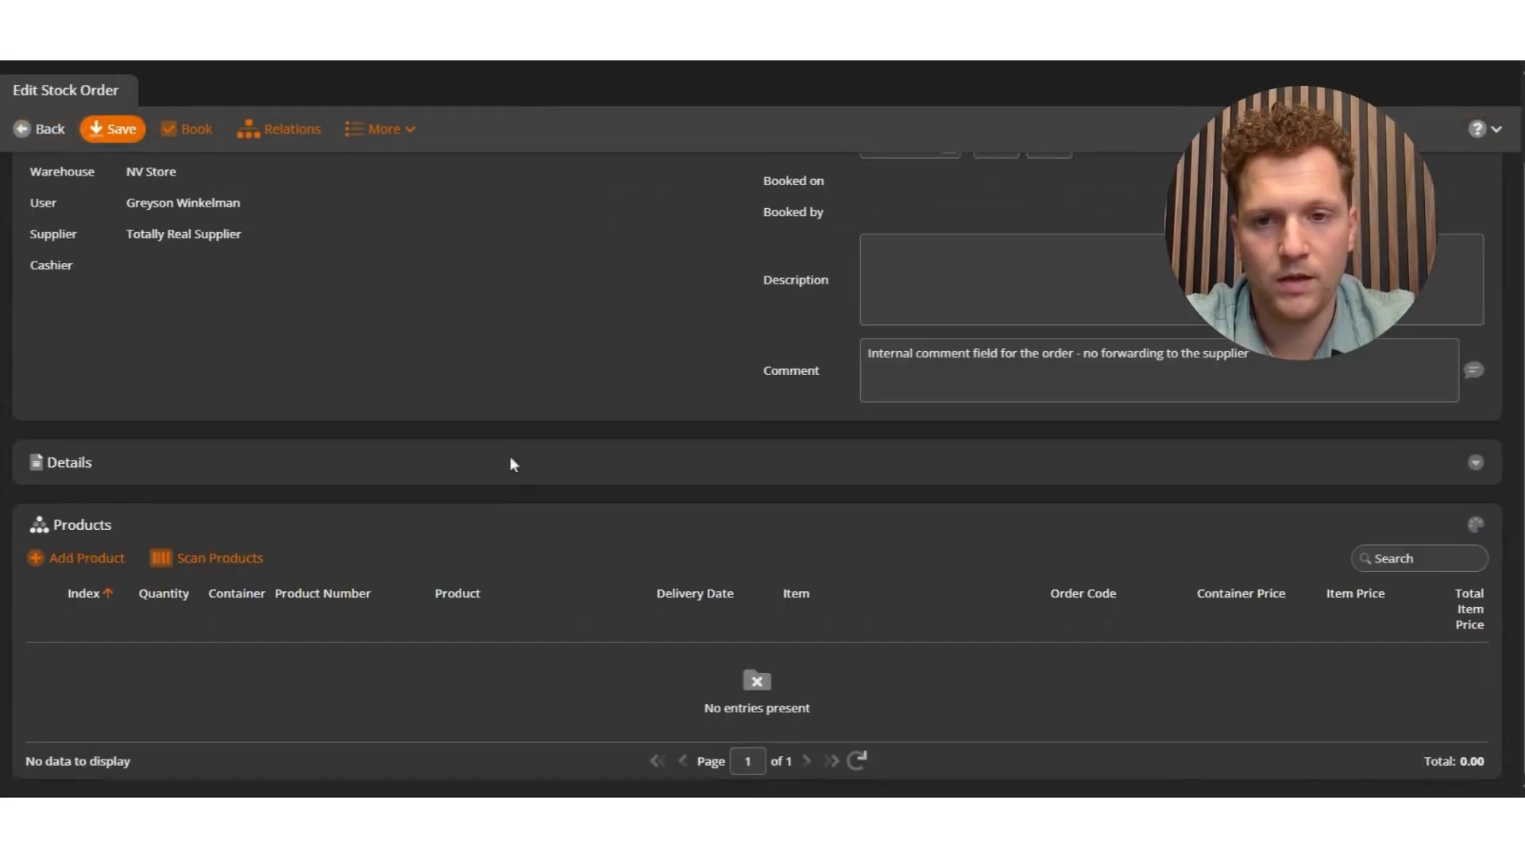
# Find "jerky" among the supplier's products and add 1.2 THIN BEEF JERKY to the stock order.
pyautogui.scroll(2, 579, 477)
pyautogui.scroll(-2, 556, 475)
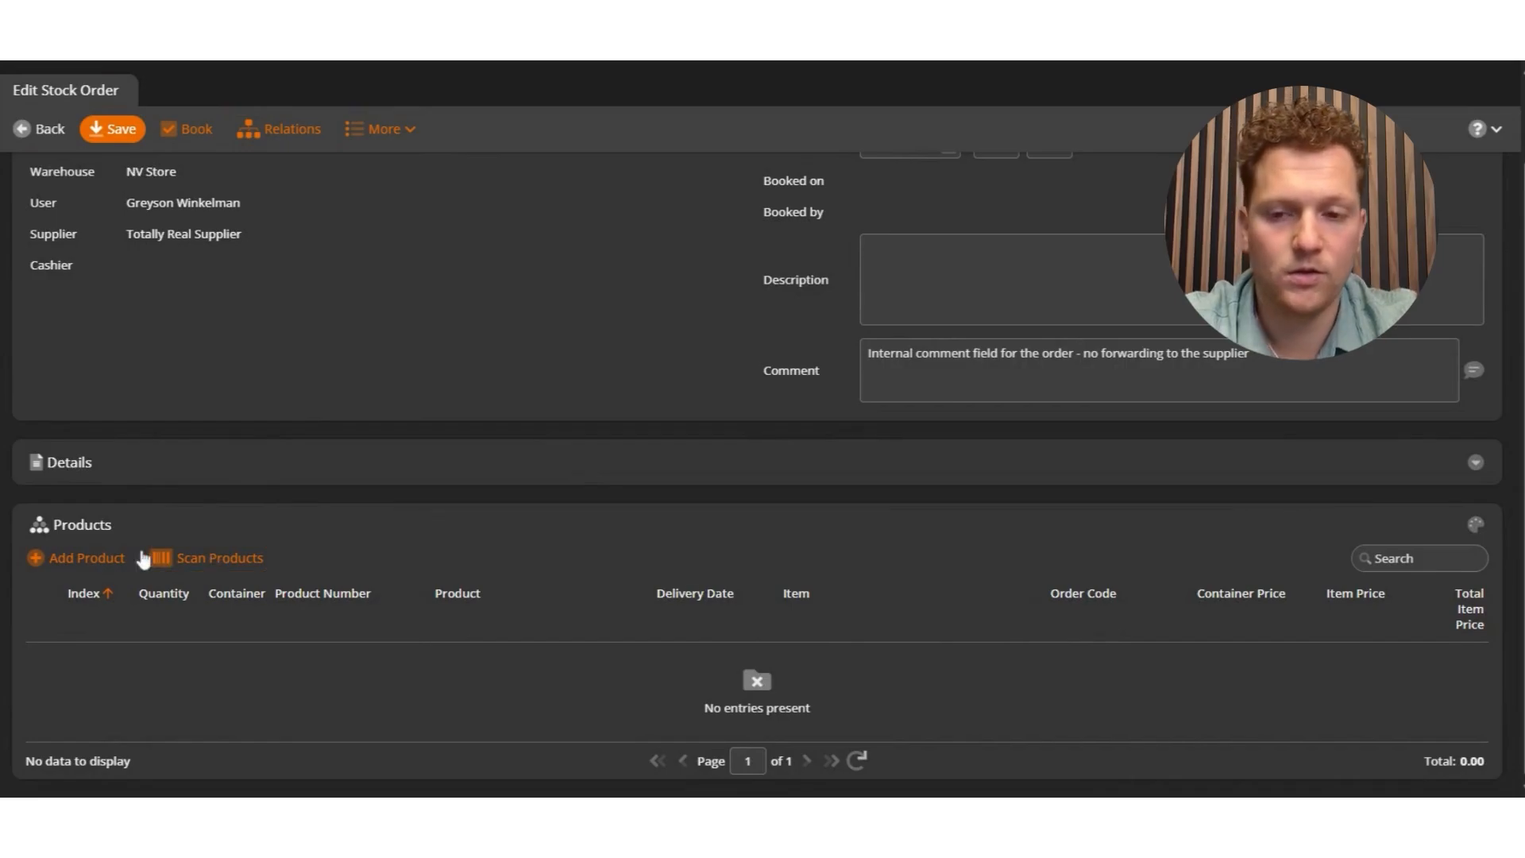
pyautogui.click(99, 558)
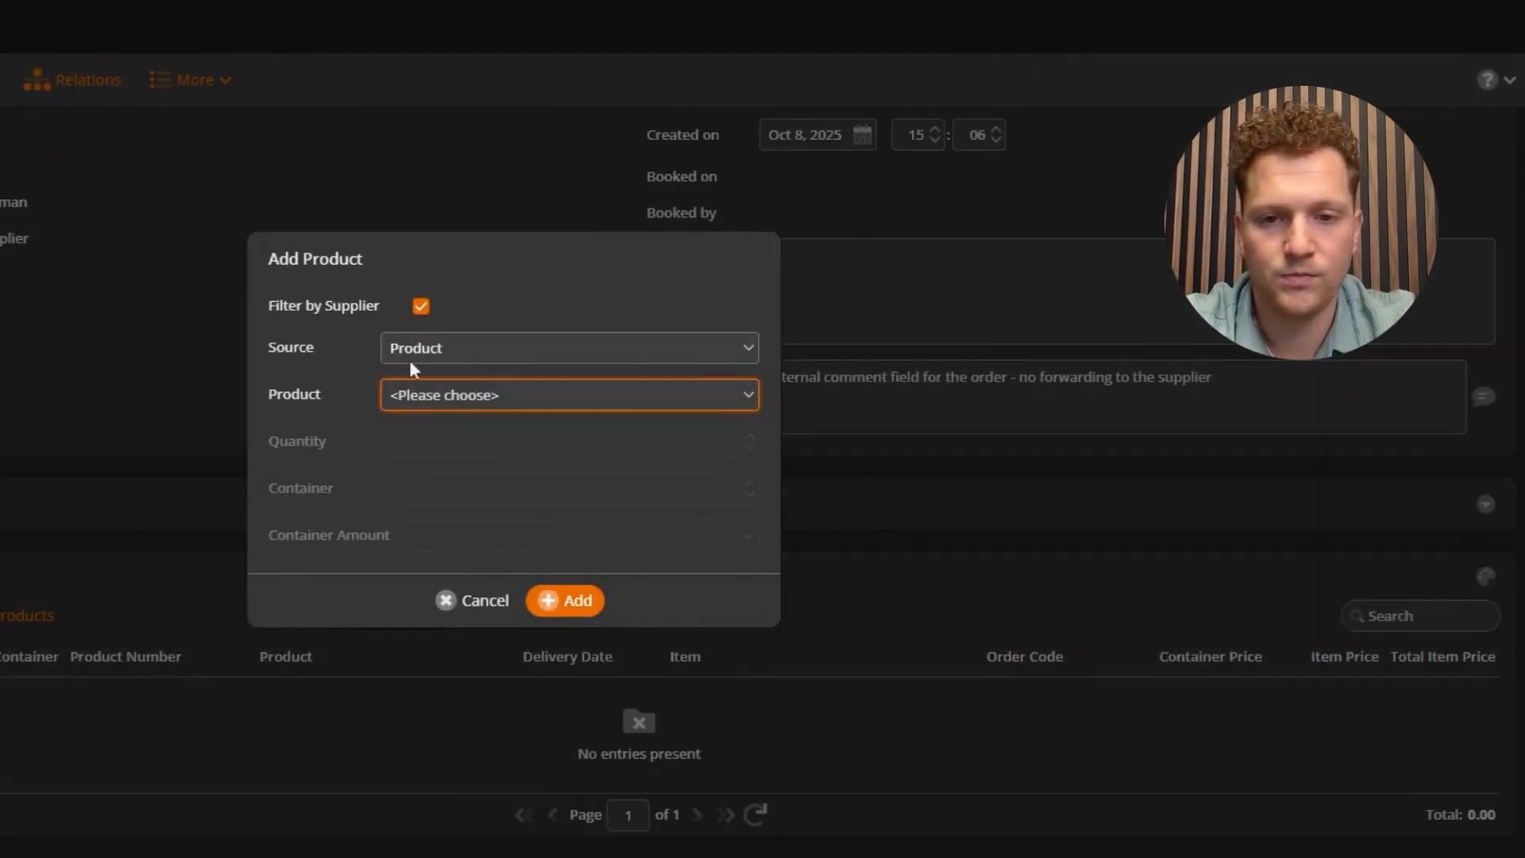
pyautogui.click(568, 364)
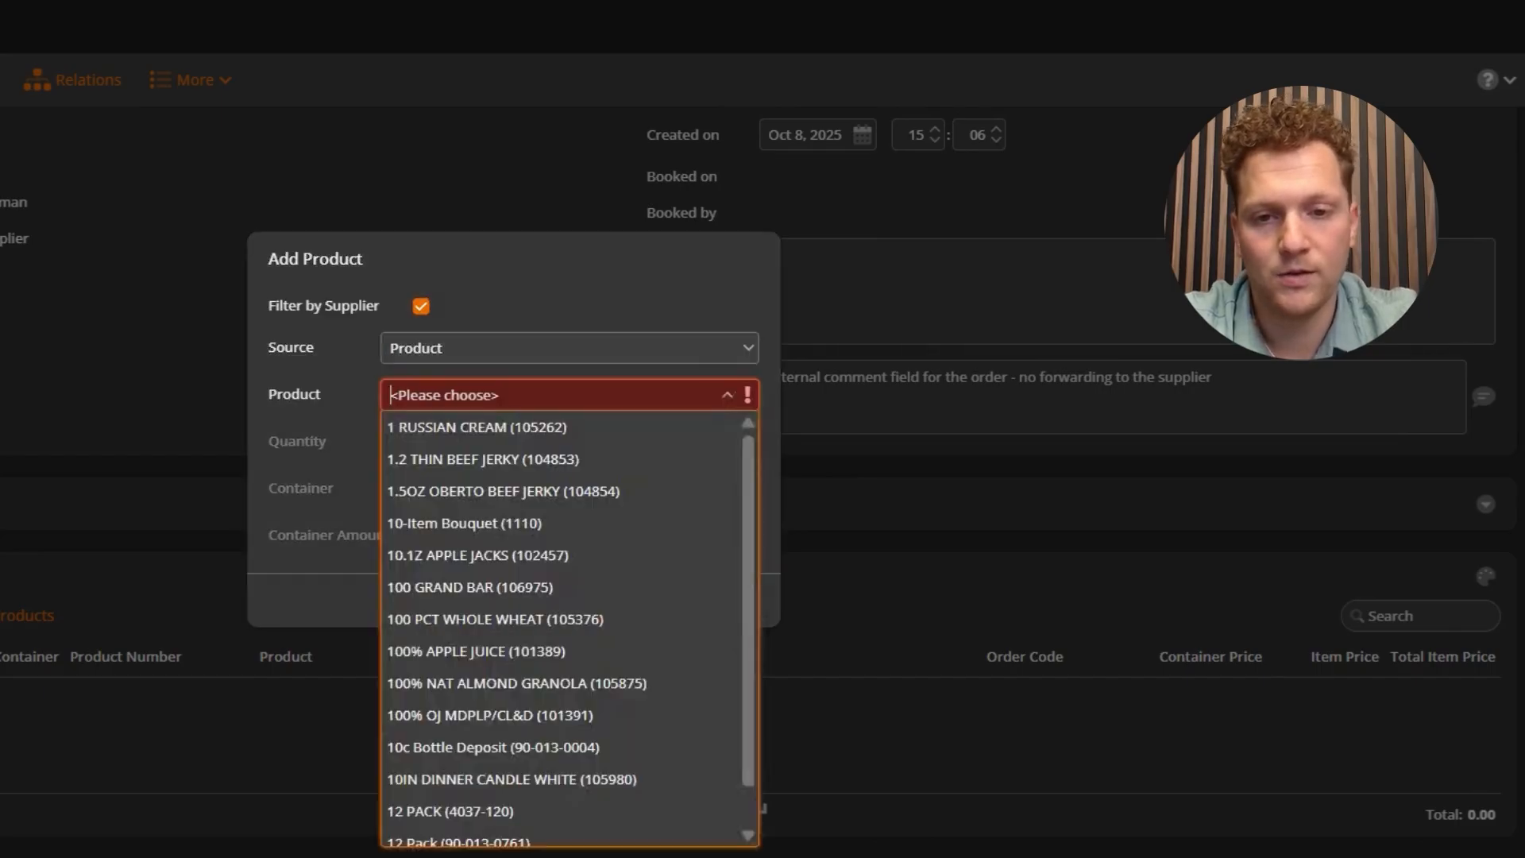
pyautogui.write('jery')
pyautogui.press('BackSpace')
pyautogui.write('ky')
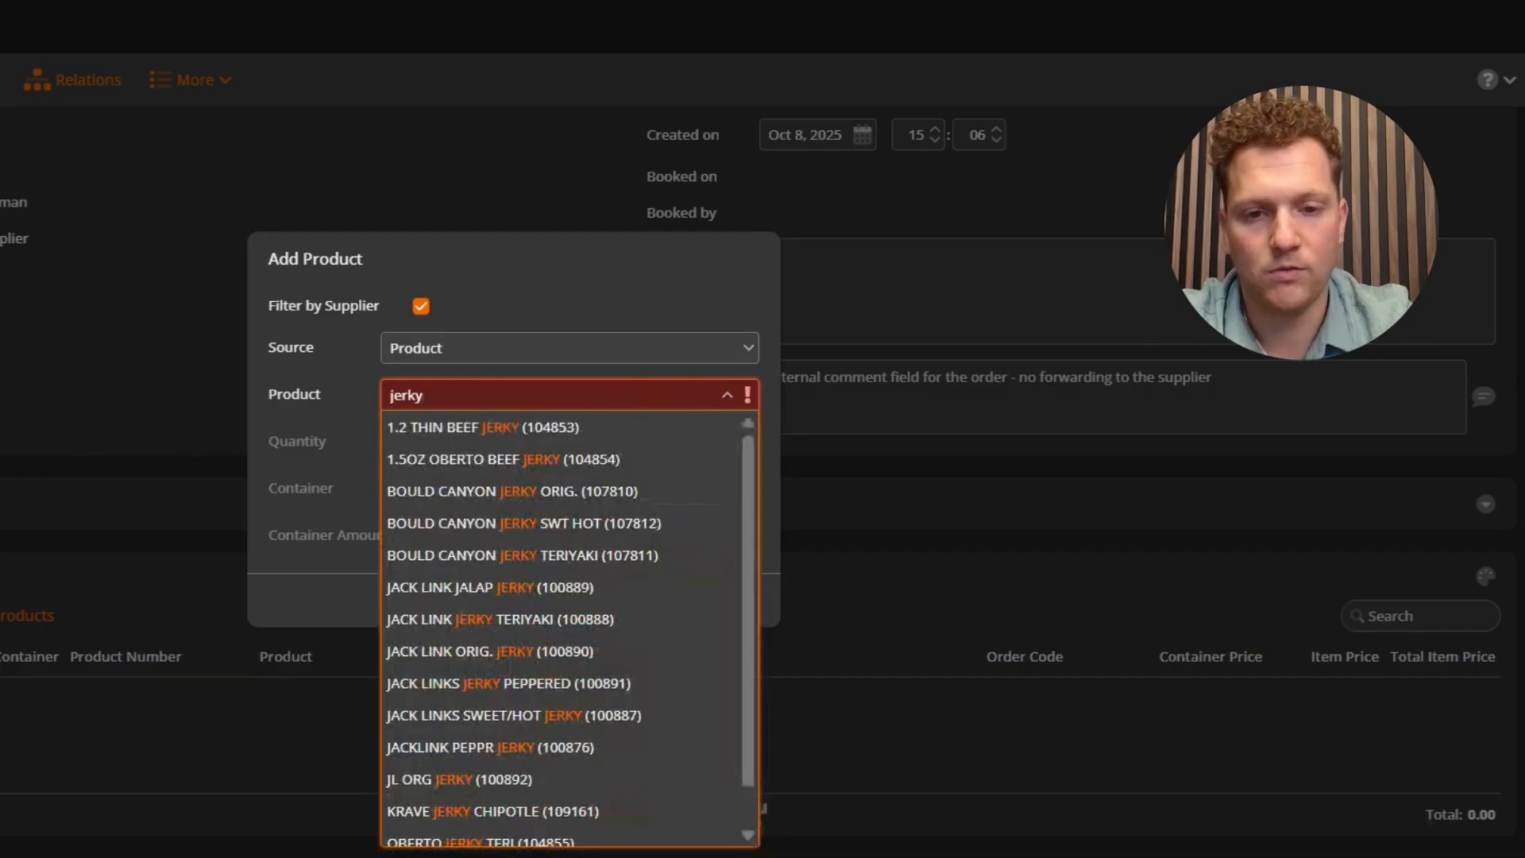
pyautogui.click(469, 430)
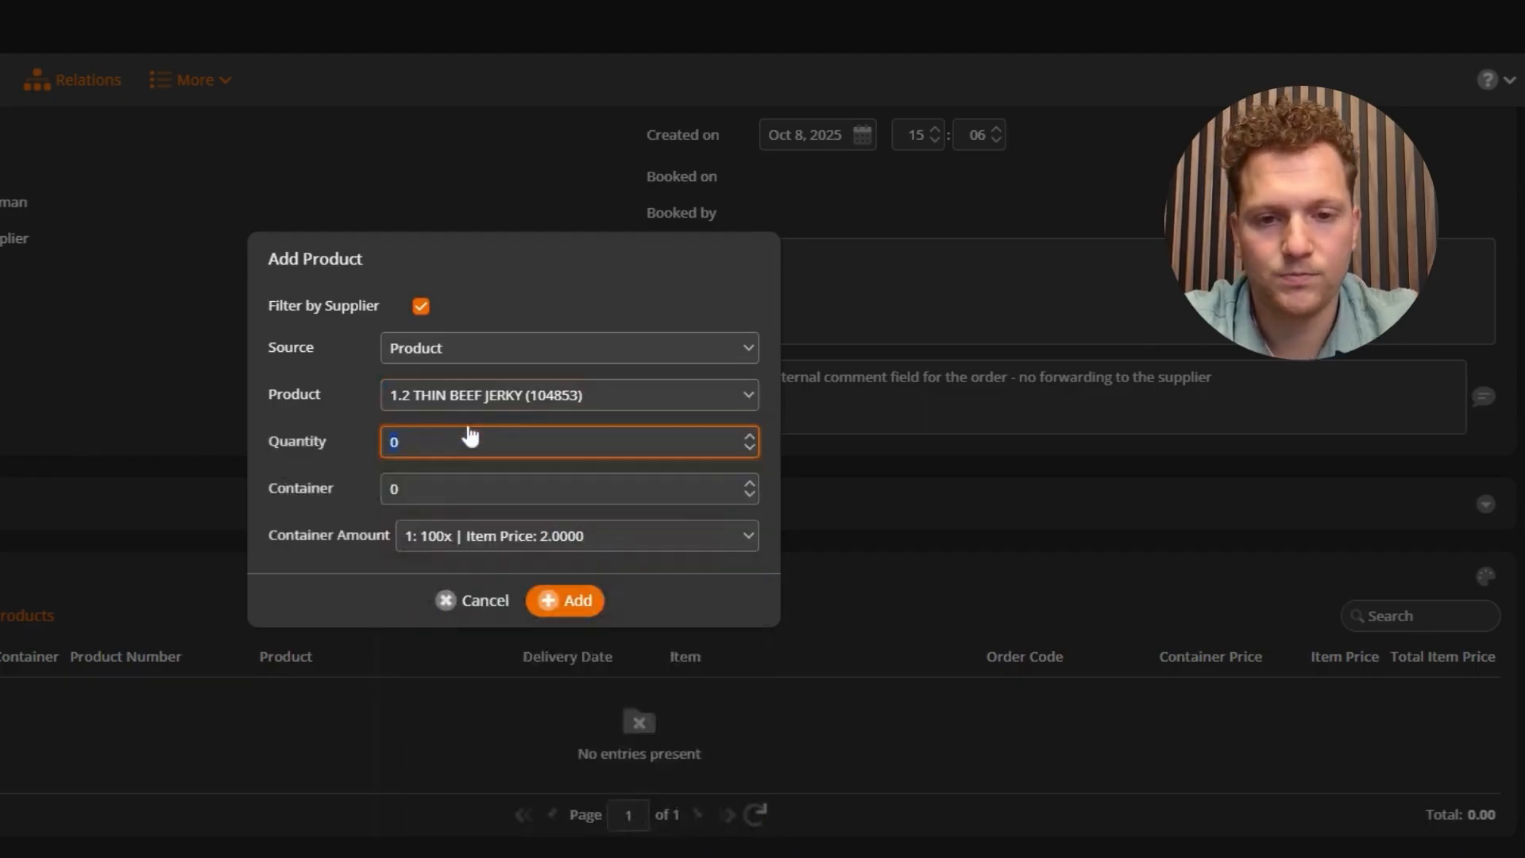
pyautogui.click(548, 601)
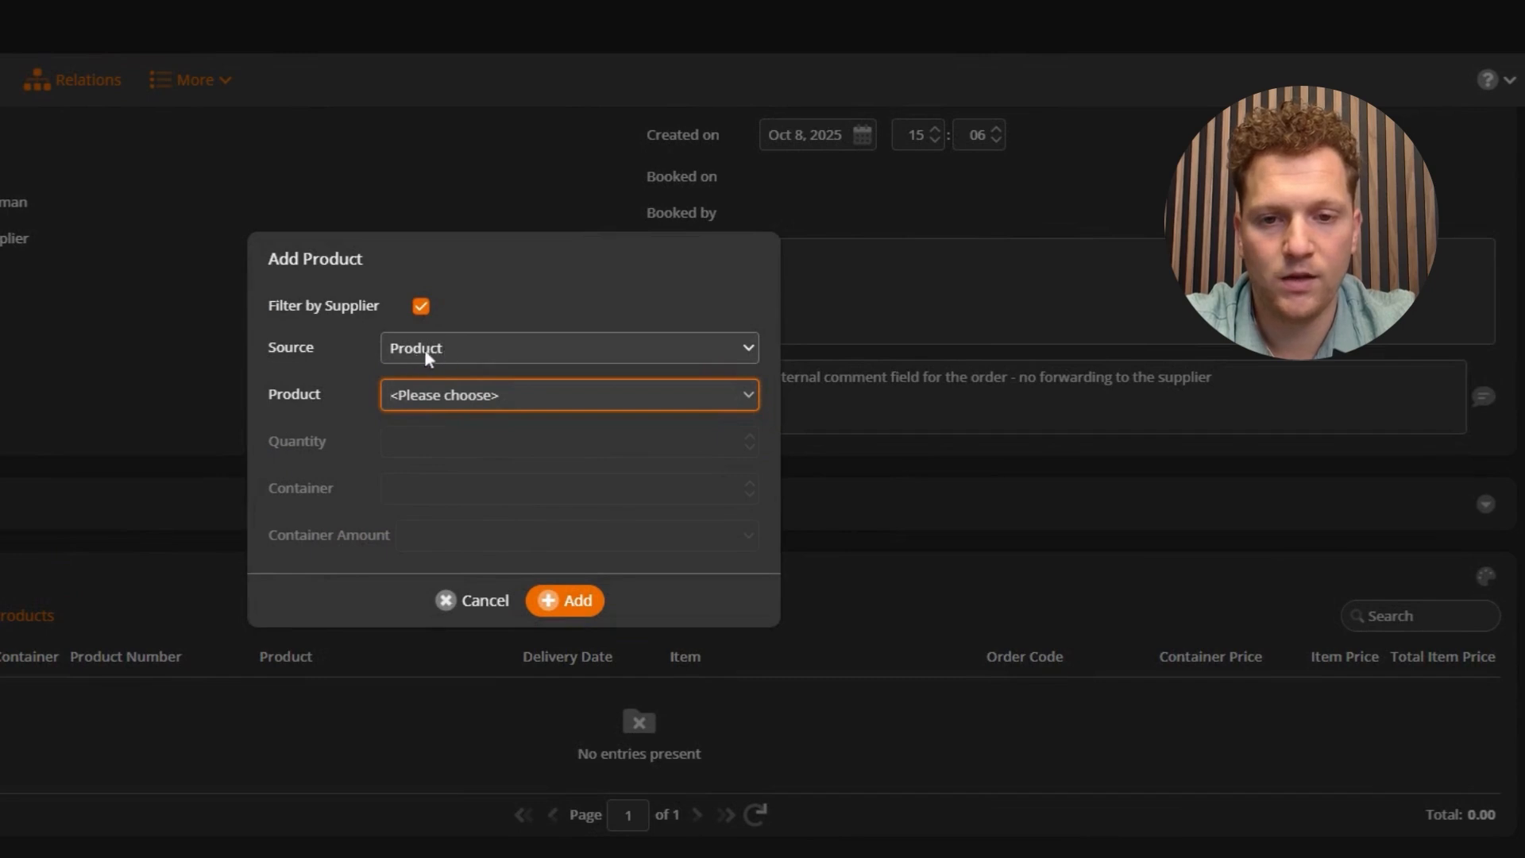
pyautogui.click(427, 355)
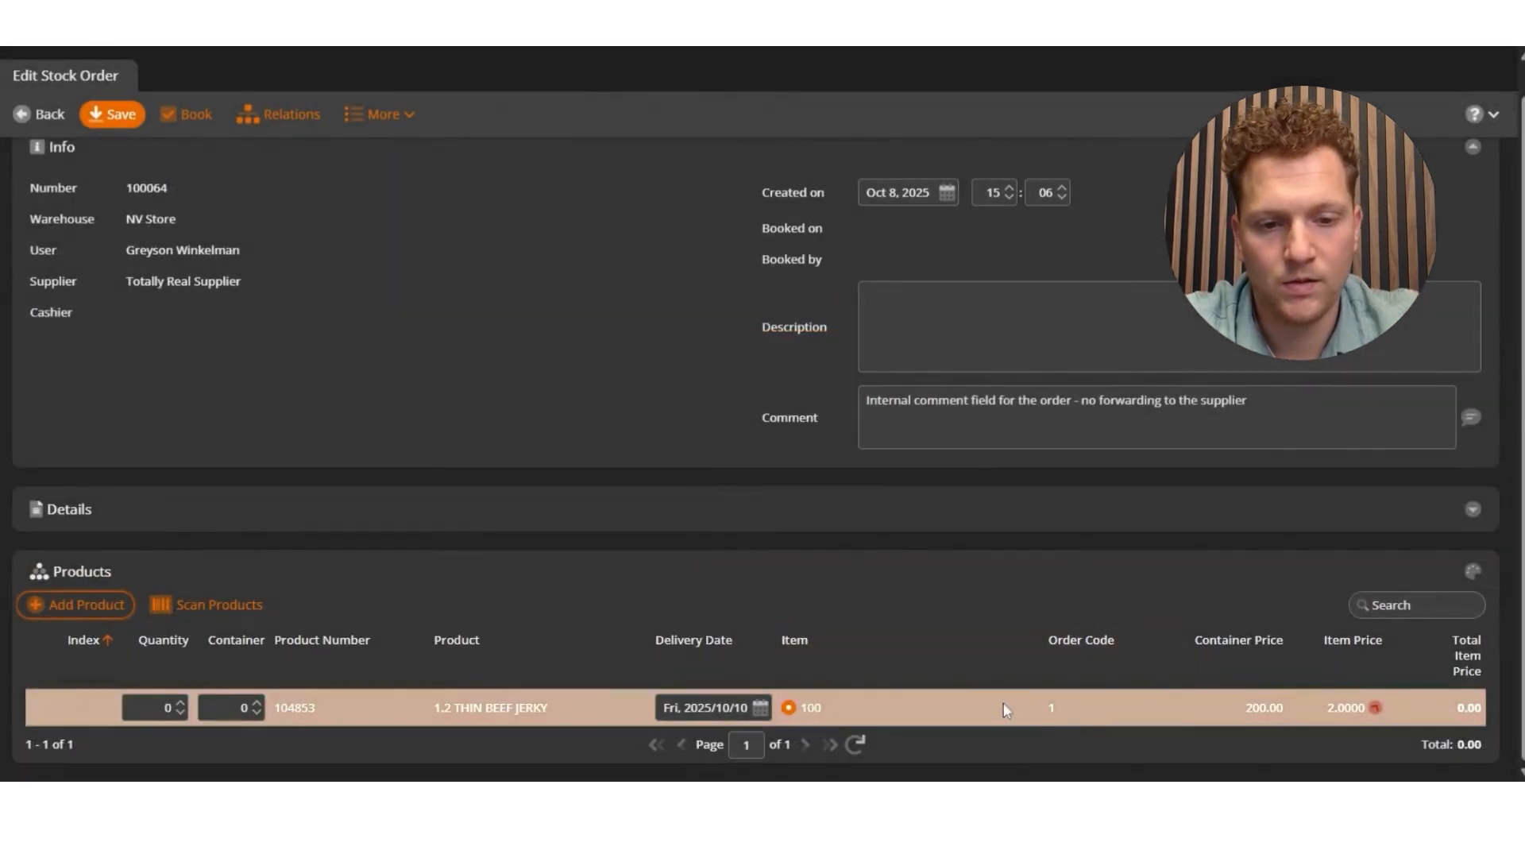
# Set the container count of the 1.2 THIN BEEF JERKY line to 2.
pyautogui.click(165, 708)
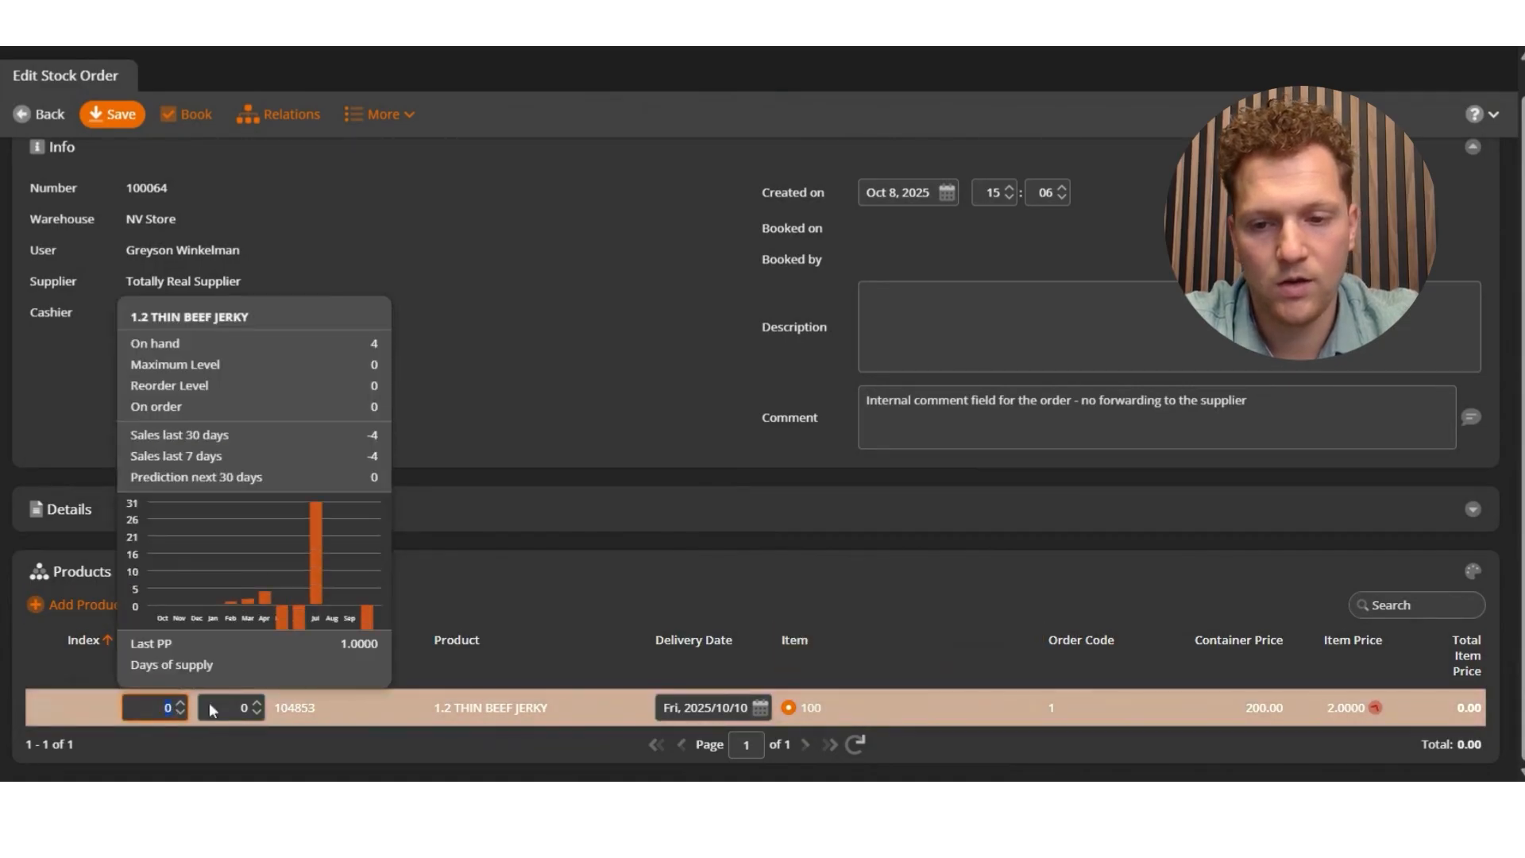
pyautogui.click(277, 732)
pyautogui.click(256, 705)
pyautogui.click(256, 706)
pyautogui.click(261, 724)
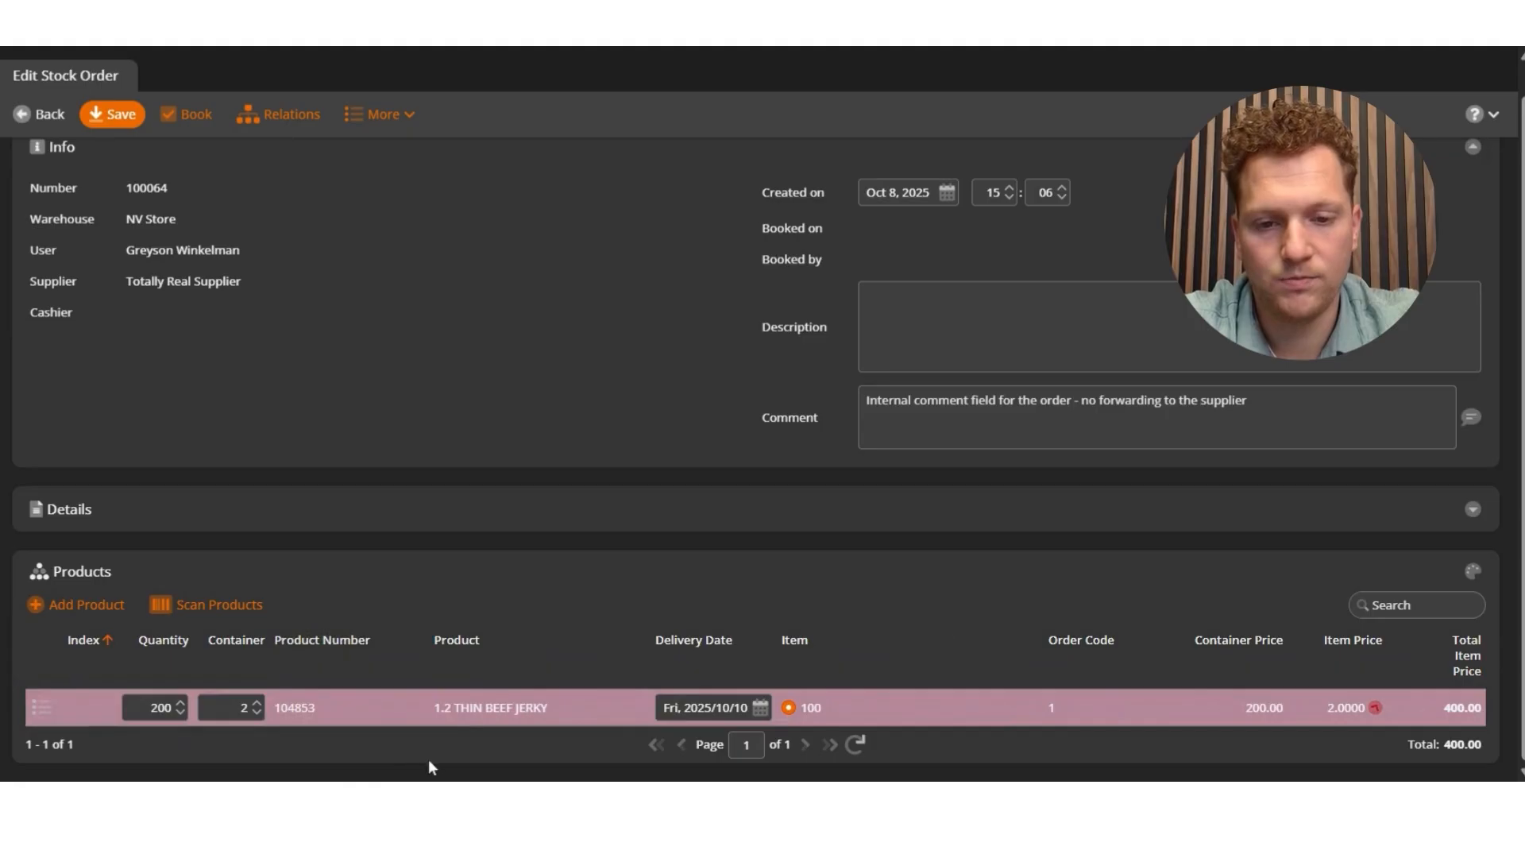
# Save the stock order and book it.
pyautogui.scroll(1, 406, 421)
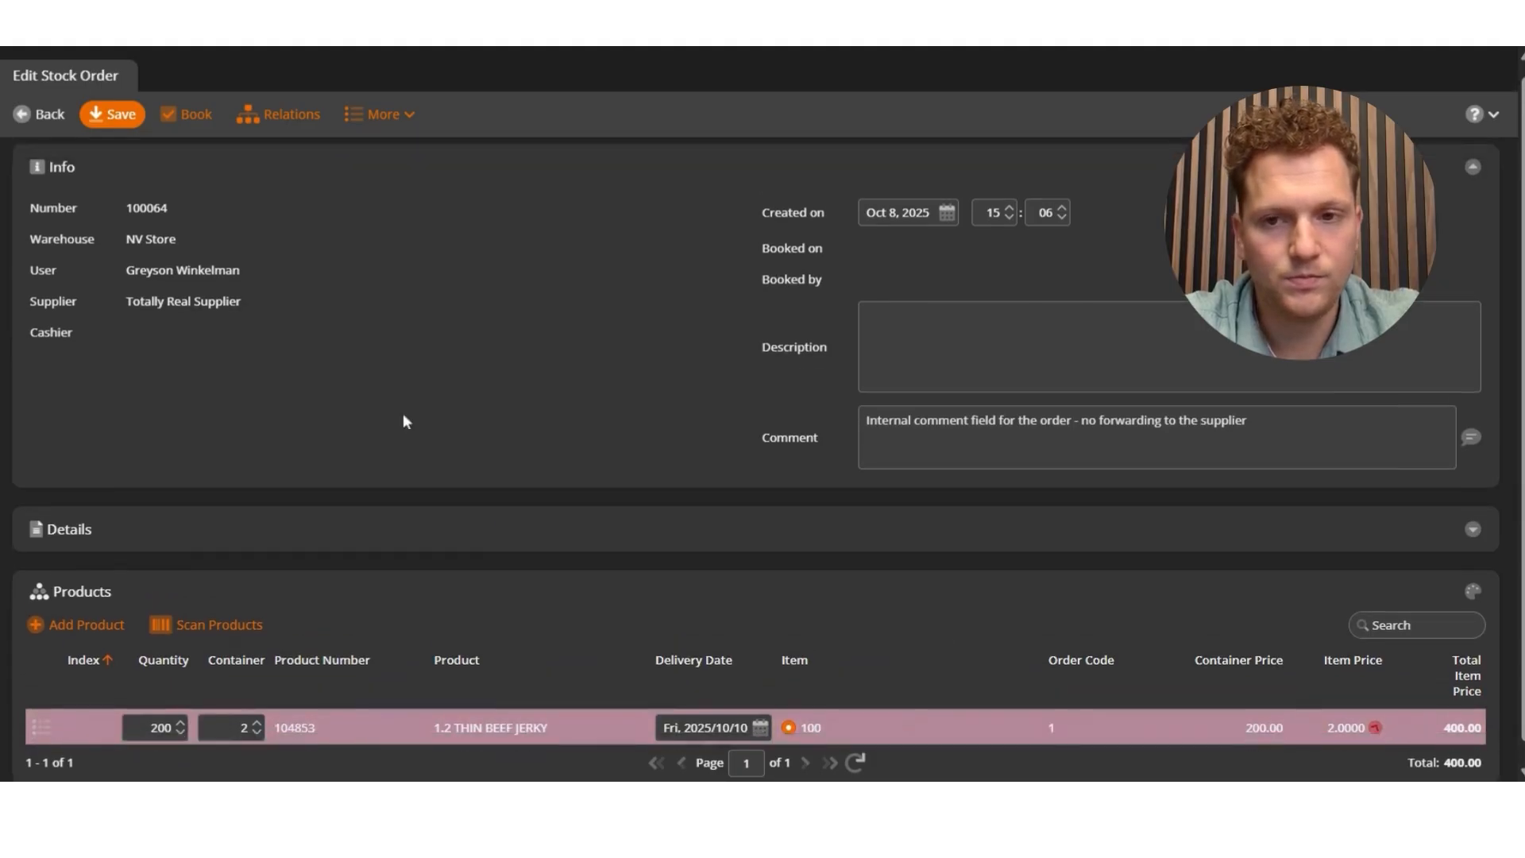
pyautogui.scroll(-1, 397, 421)
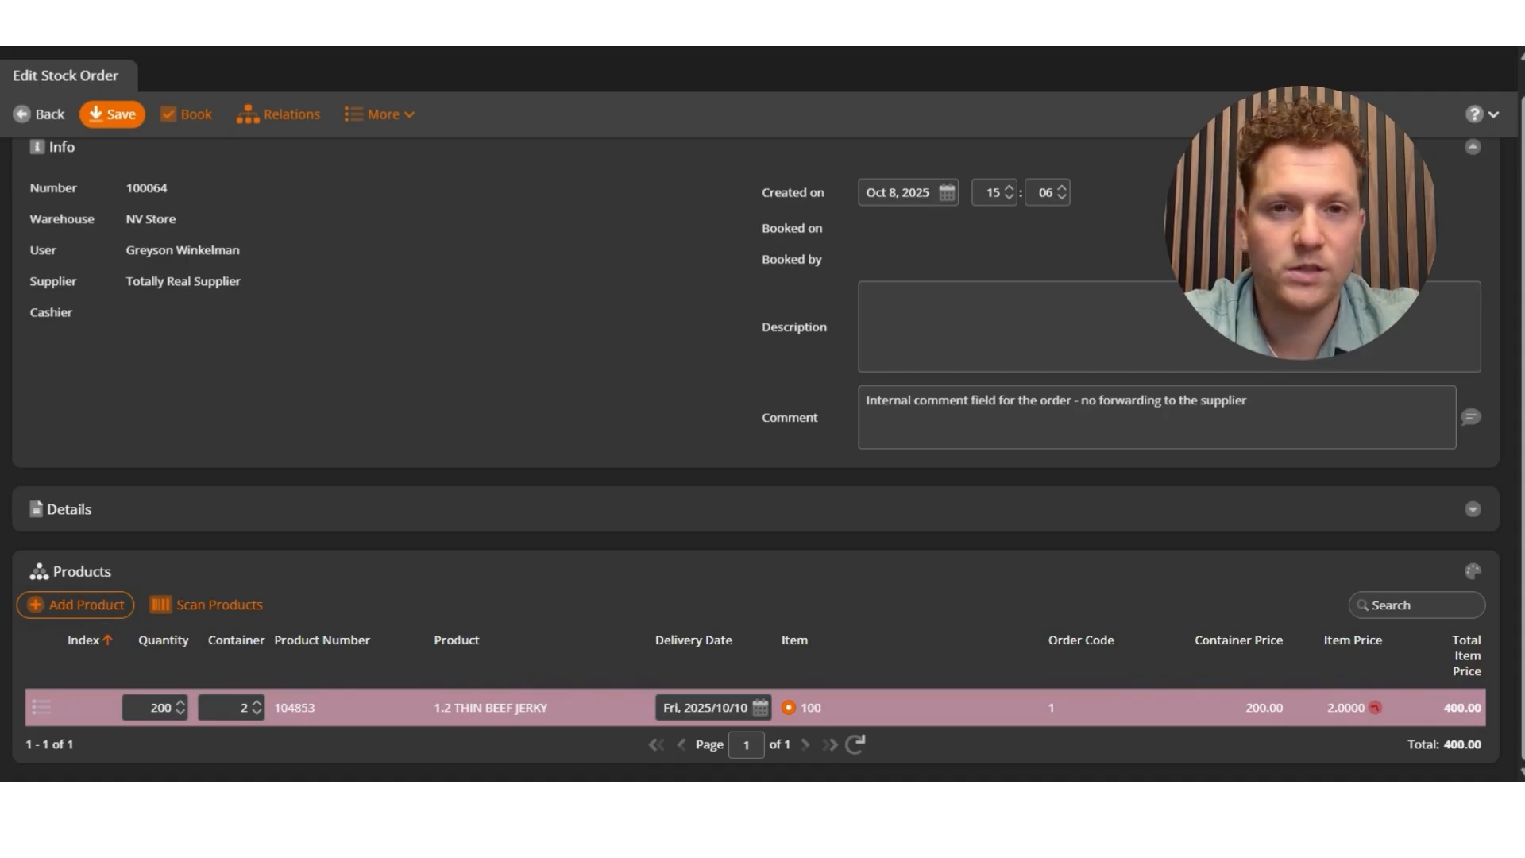
pyautogui.click(111, 113)
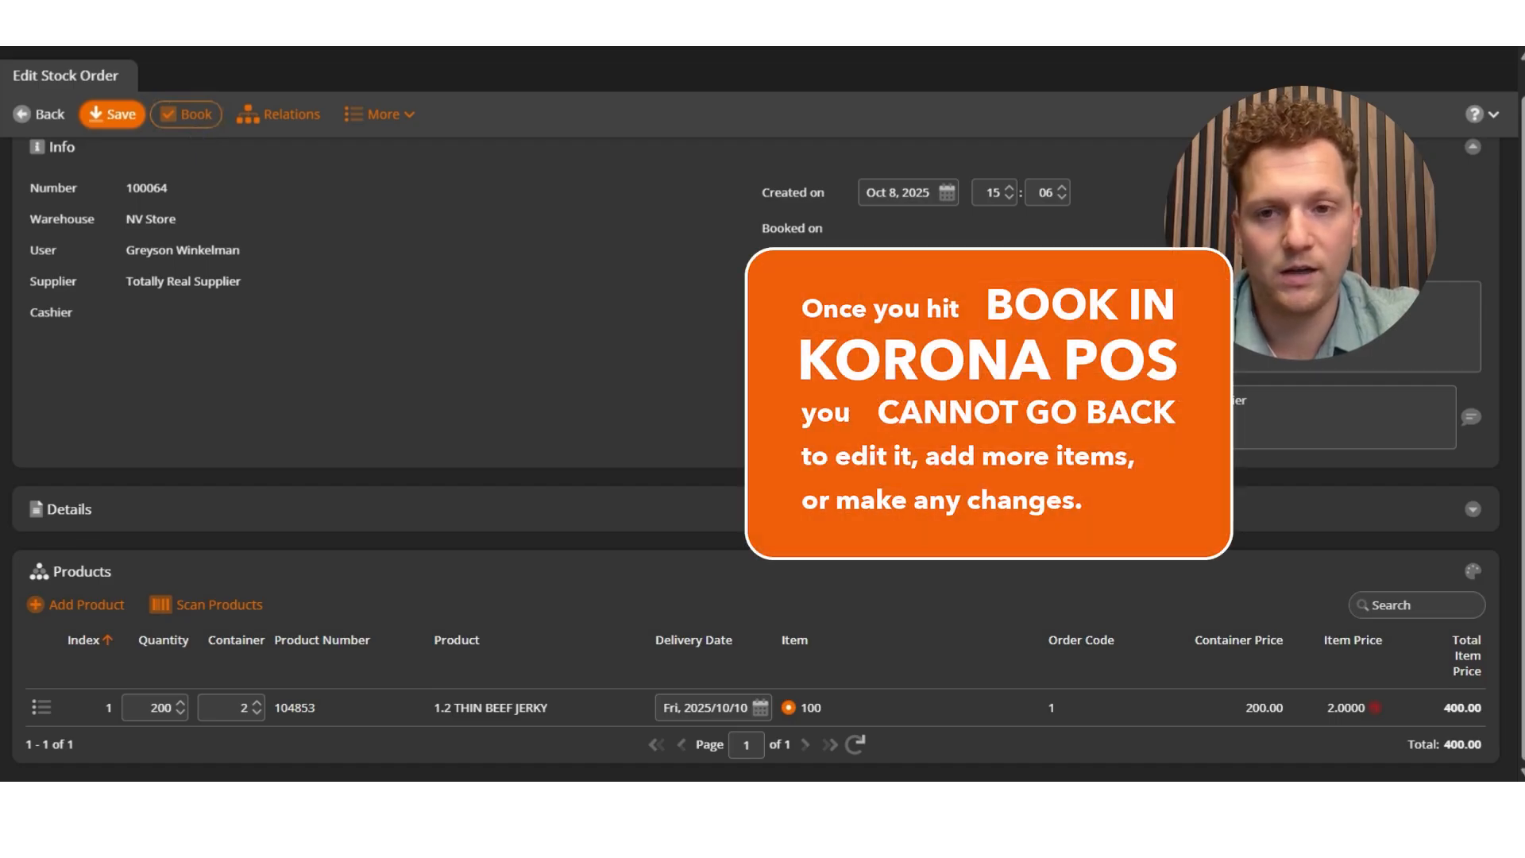
pyautogui.click(186, 114)
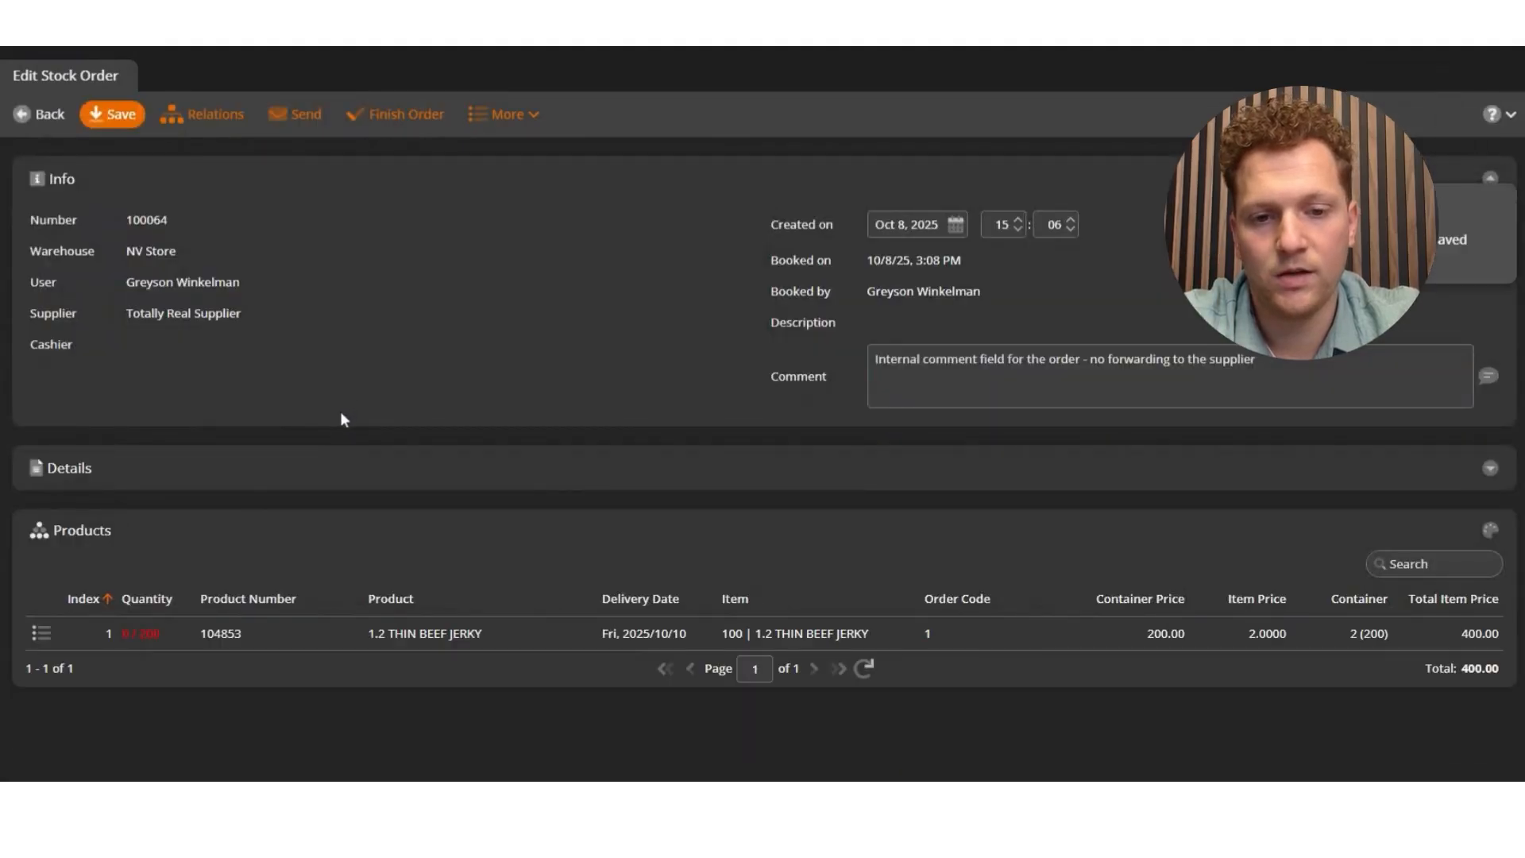
# Send the booked stock order to the supplier by e-mail, adding the message "Please fulfill quickly!" to the text.
pyautogui.click(294, 116)
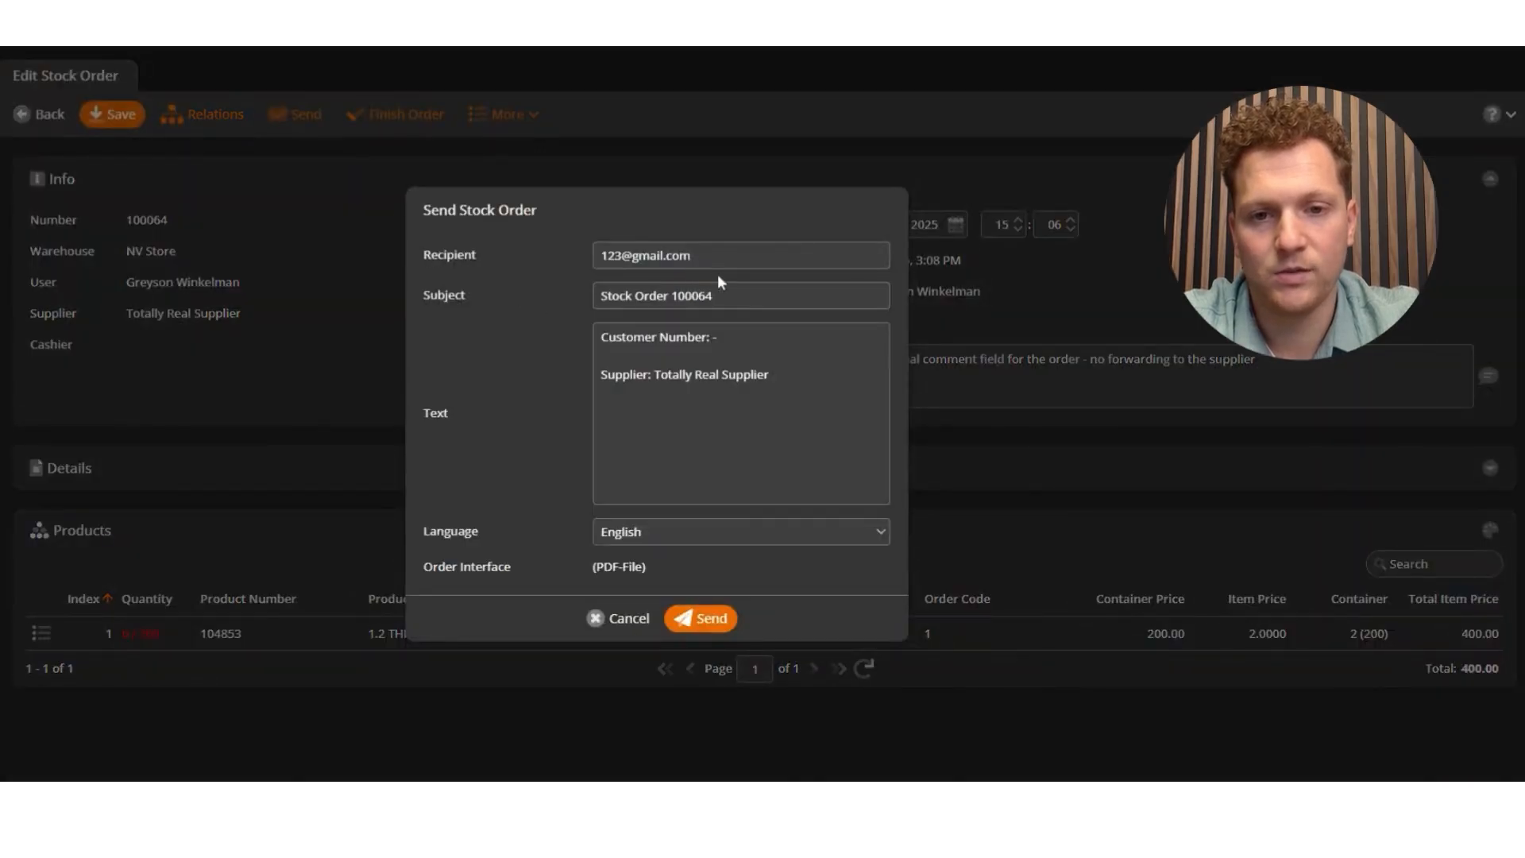
pyautogui.click(701, 619)
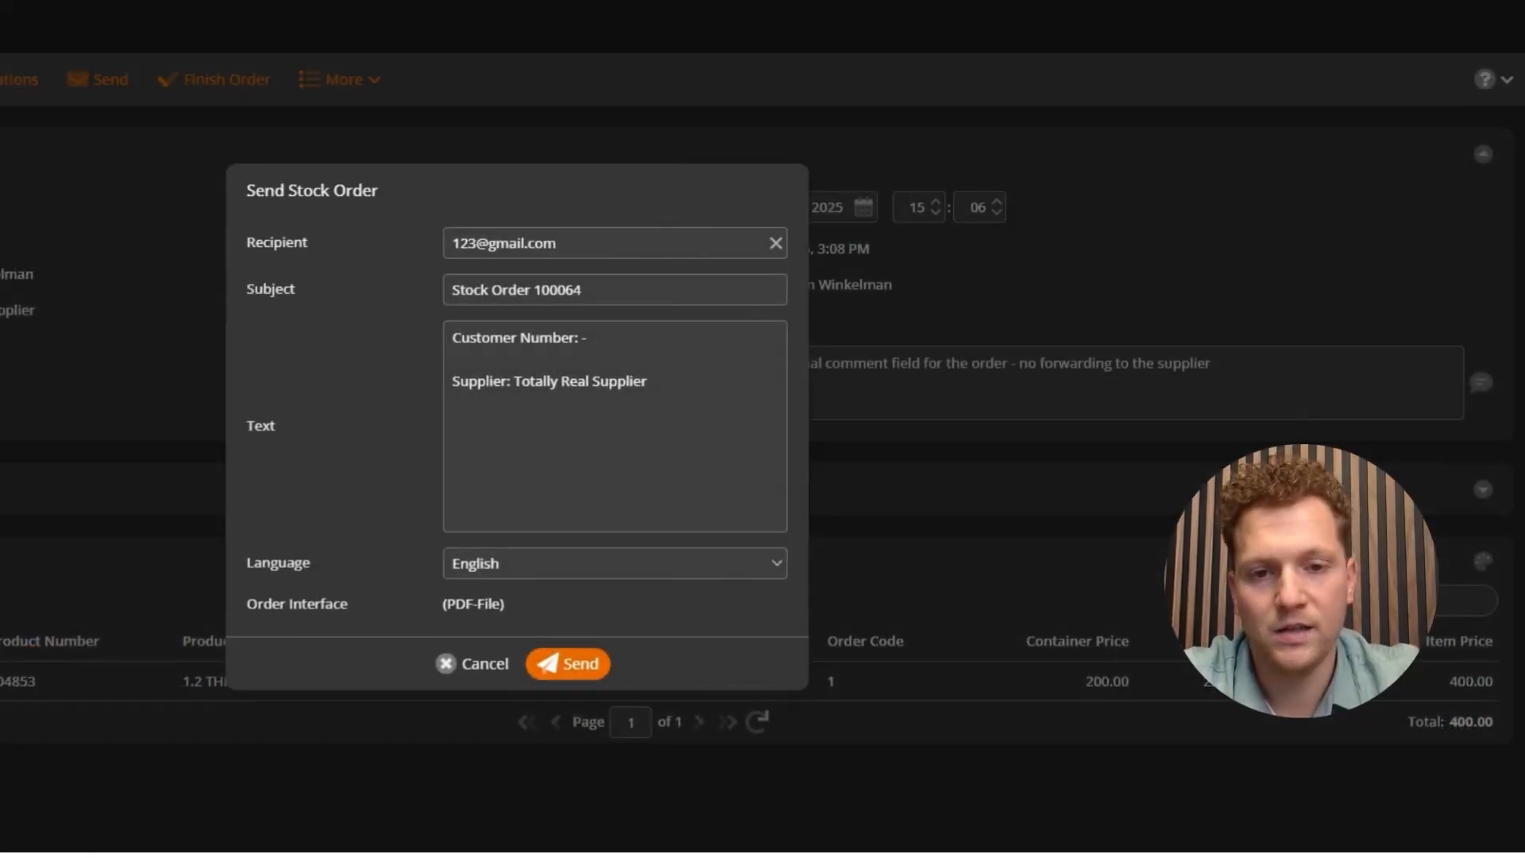
pyautogui.doubleClick(506, 243)
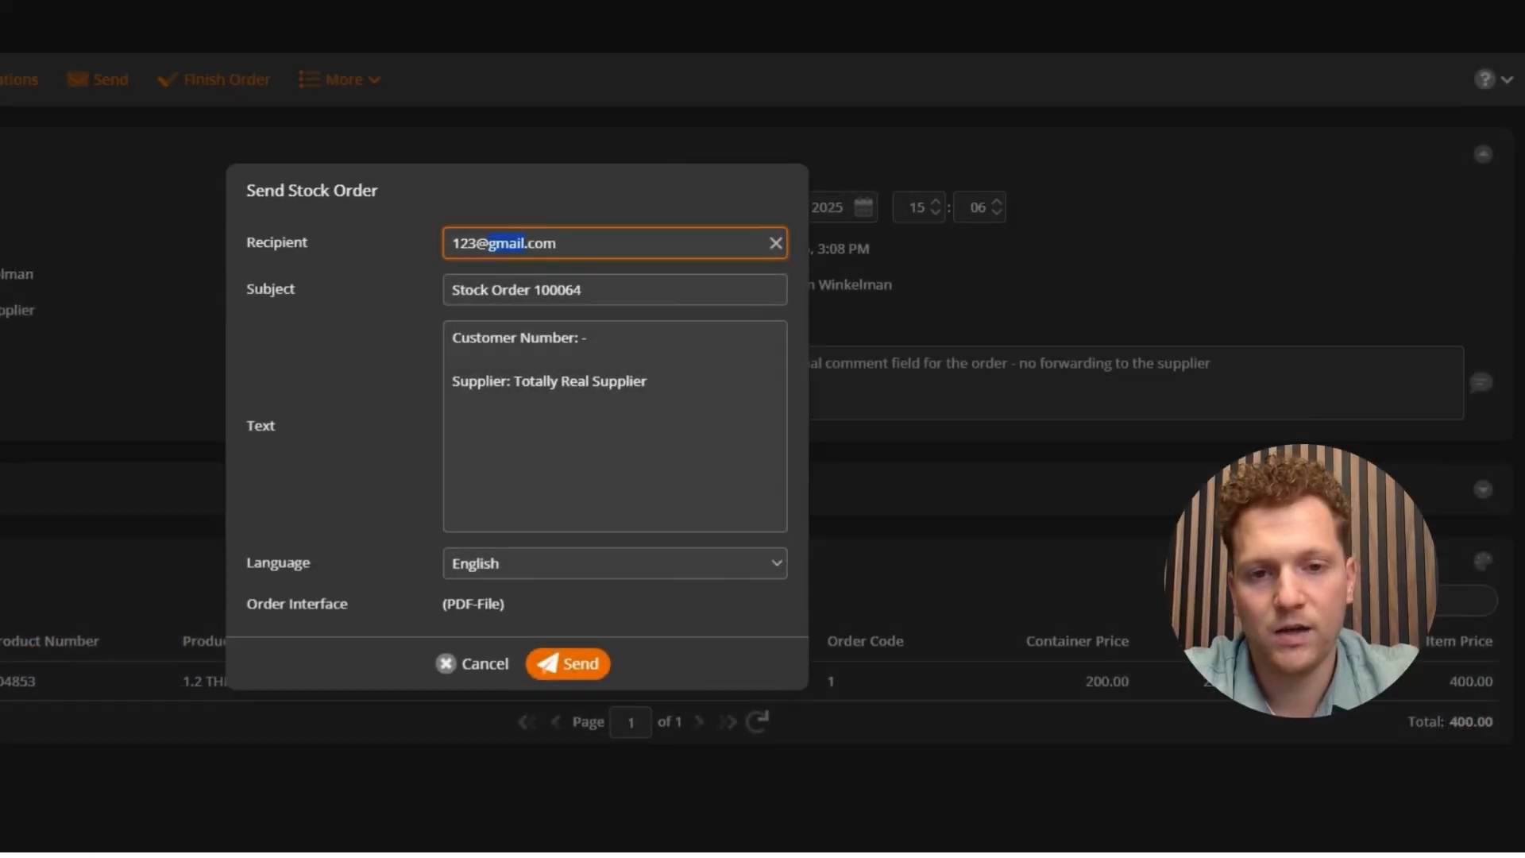
pyautogui.click(456, 425)
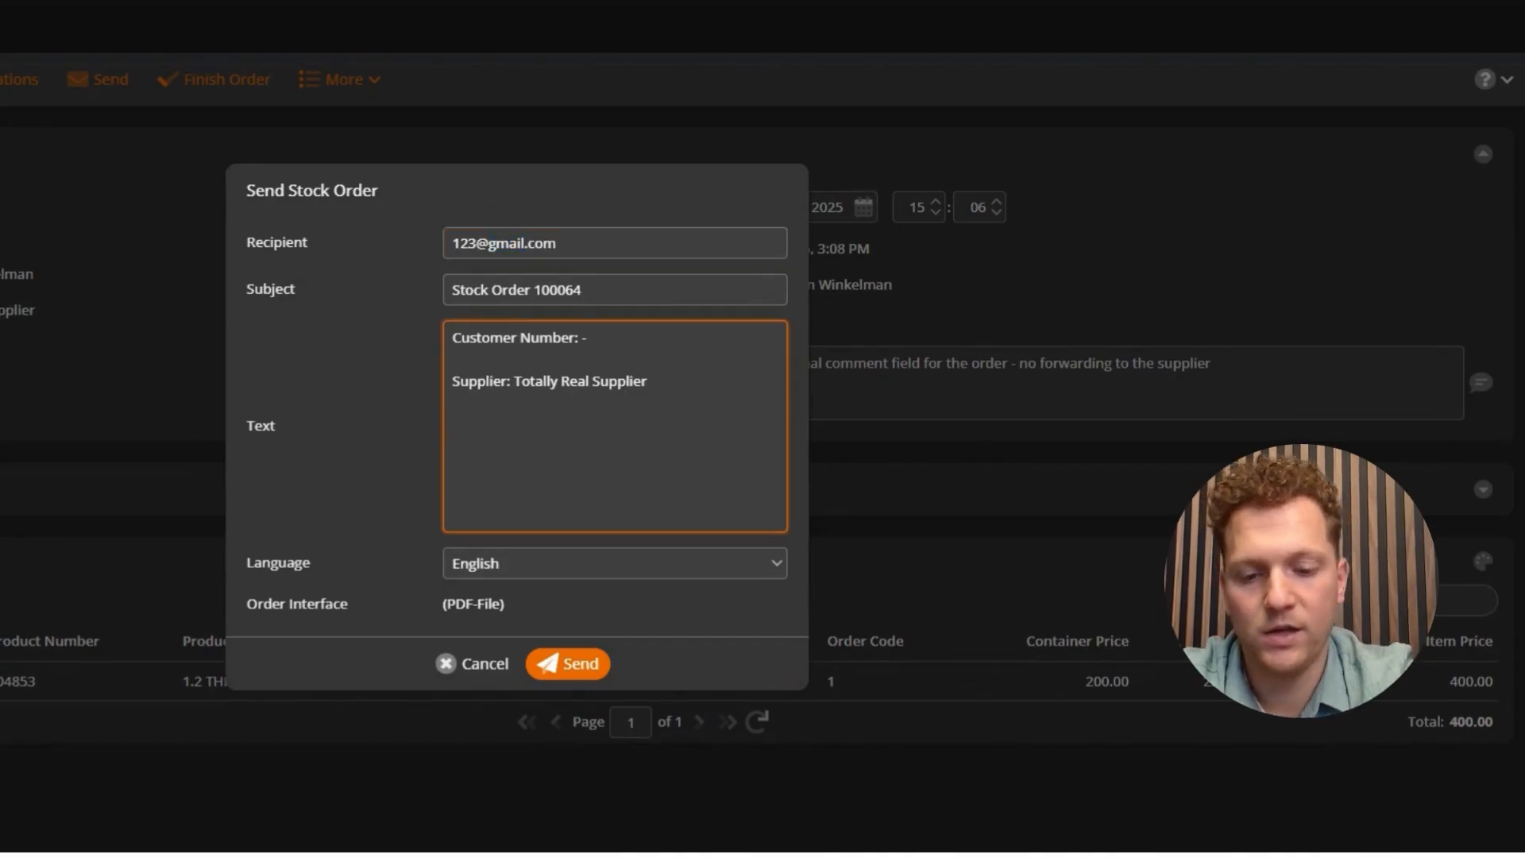
pyautogui.write('Please fulfill quickly!')
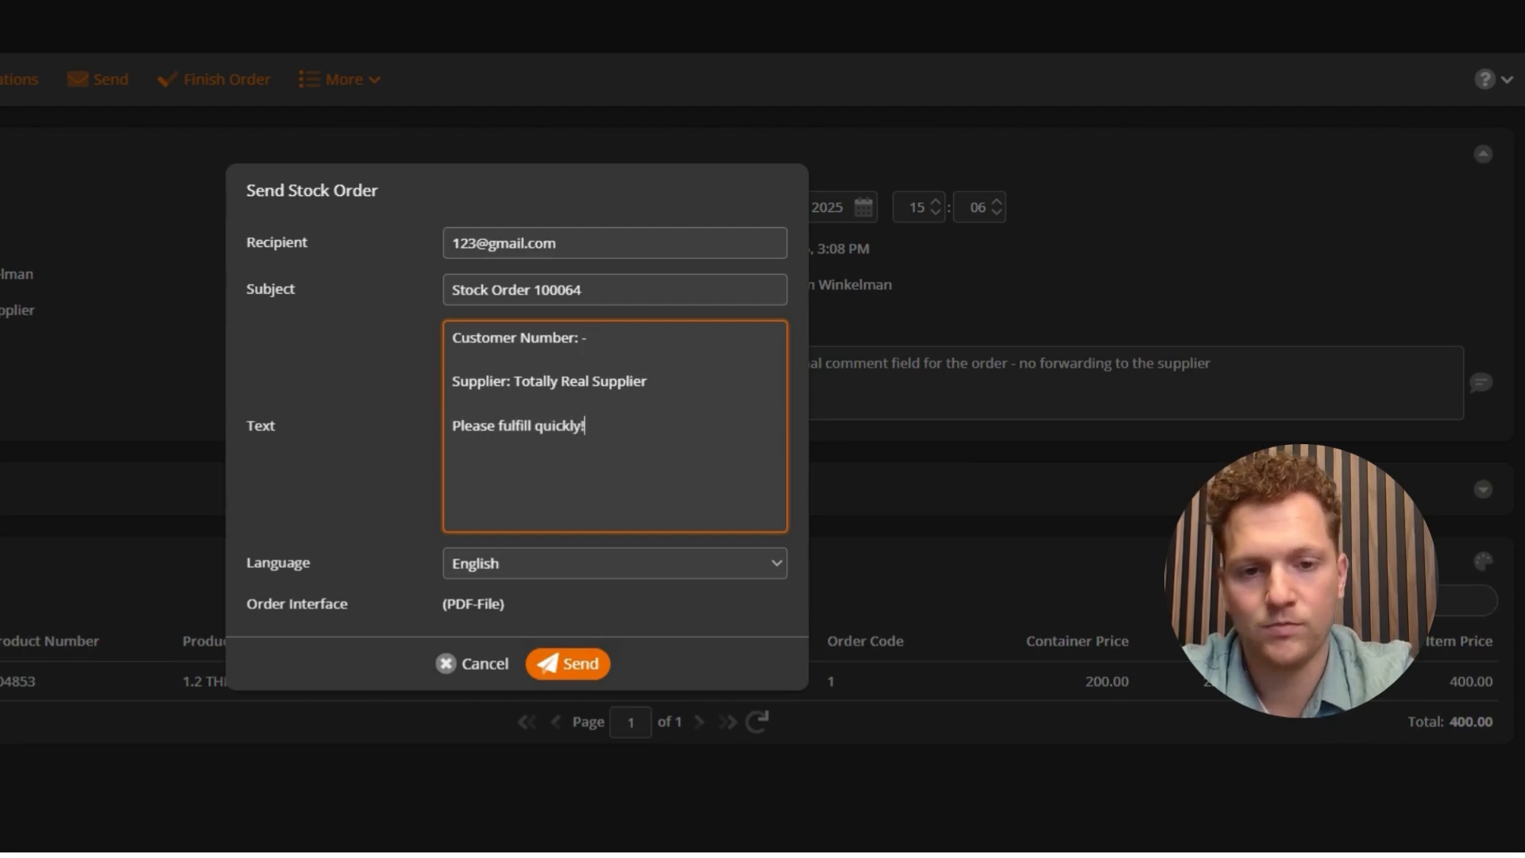
pyautogui.click(546, 666)
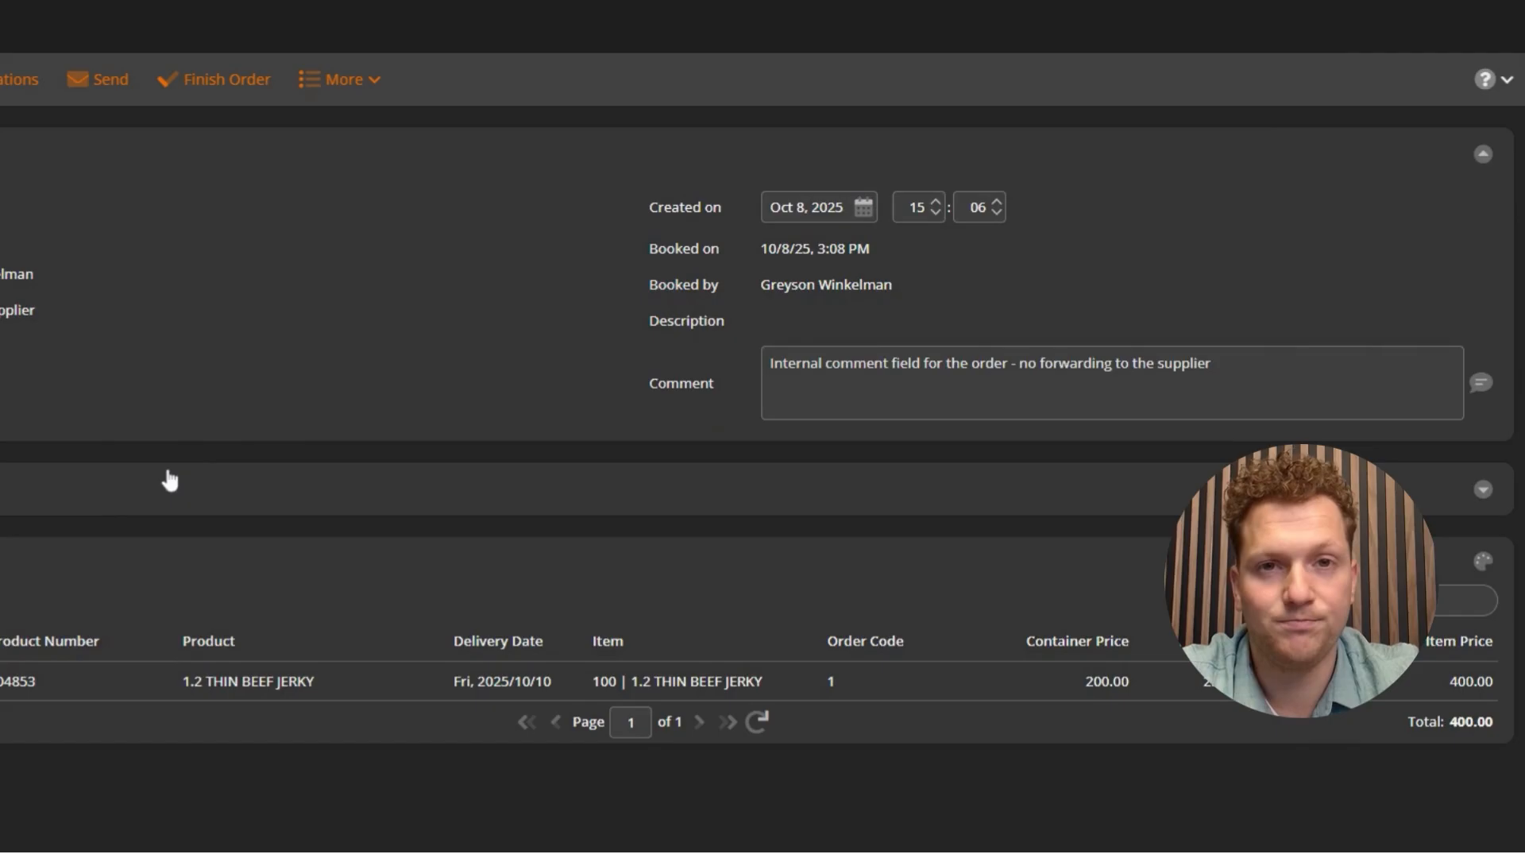
pyautogui.click(97, 79)
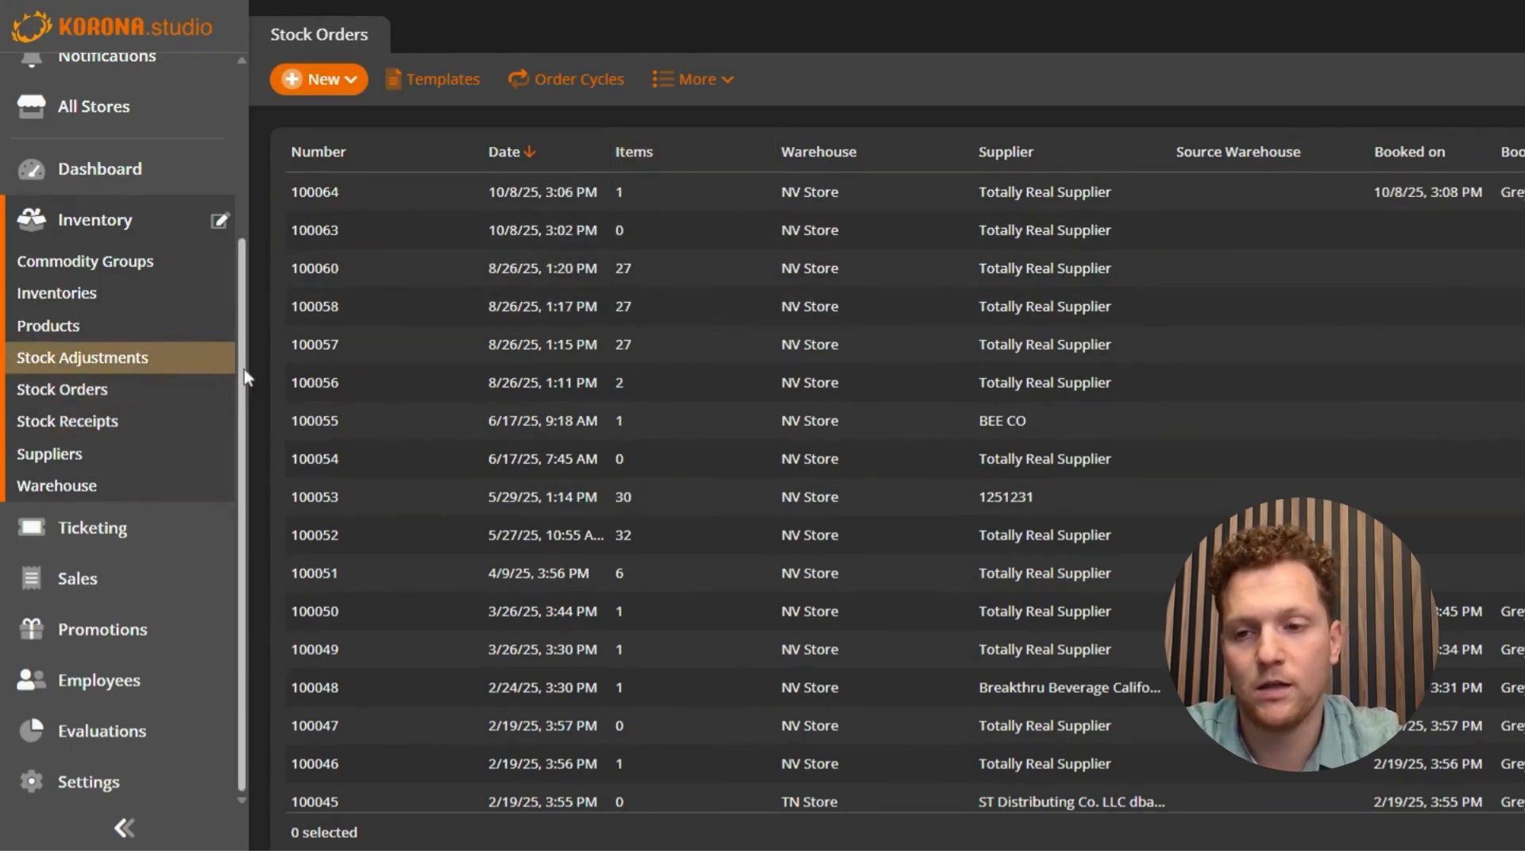
# Start an empty external stock receipt with NV Store as the target warehouse.
pyautogui.click(93, 427)
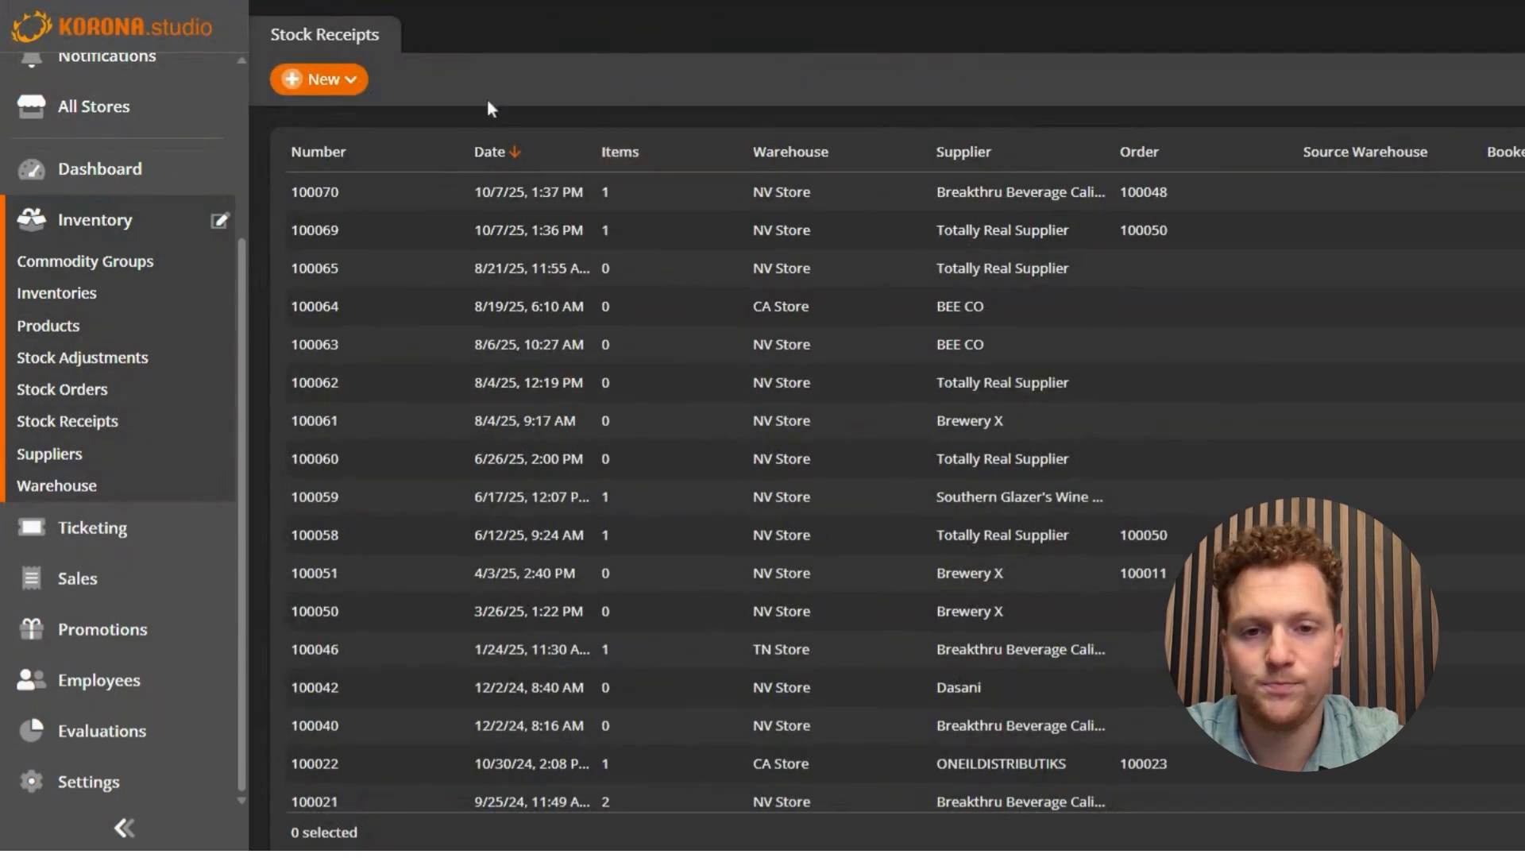
pyautogui.click(303, 83)
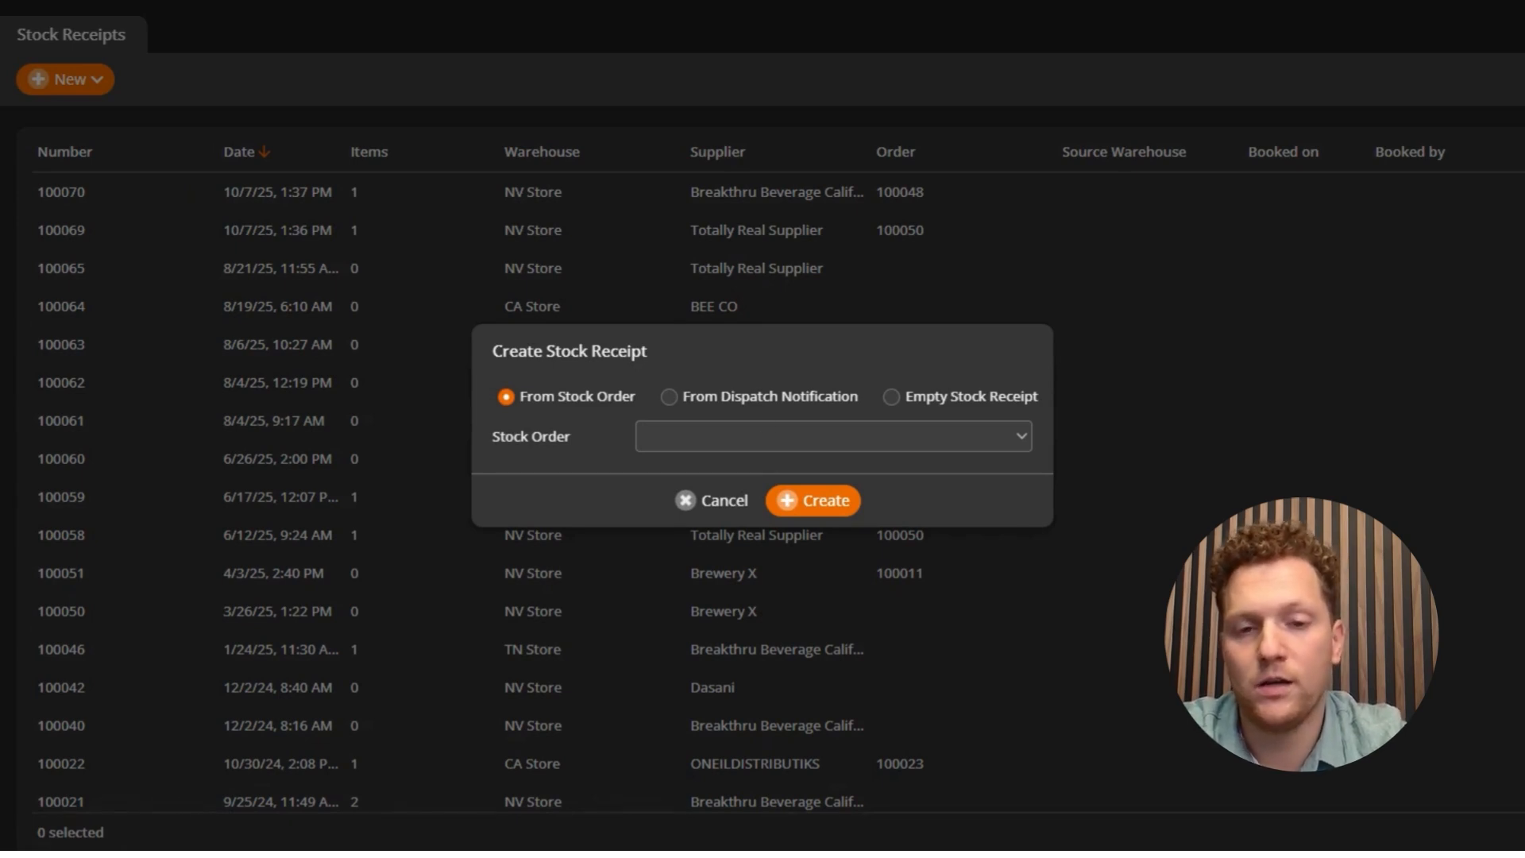
pyautogui.click(894, 397)
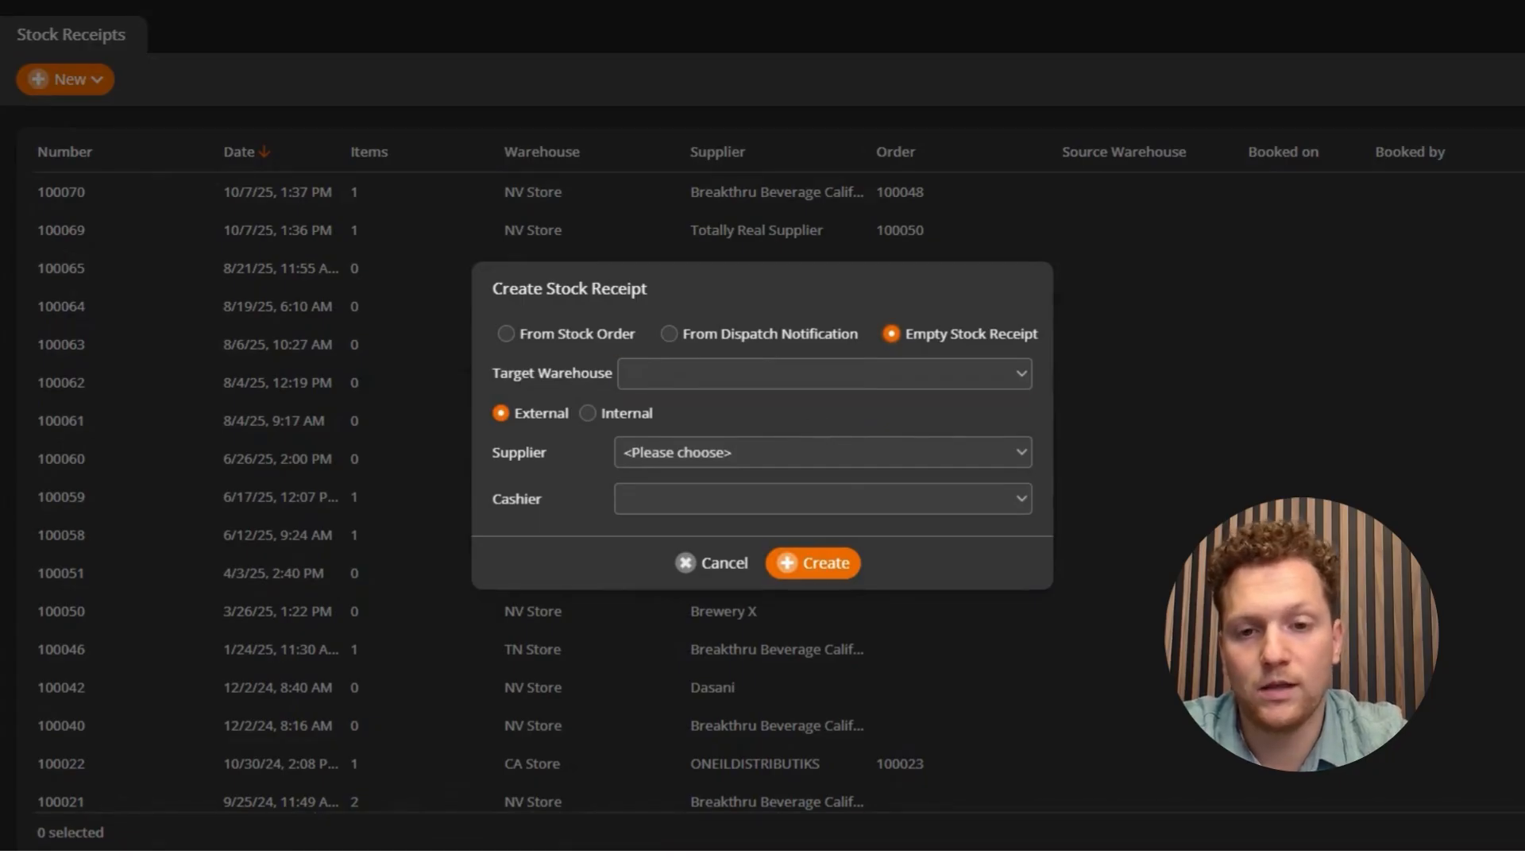
pyautogui.click(711, 374)
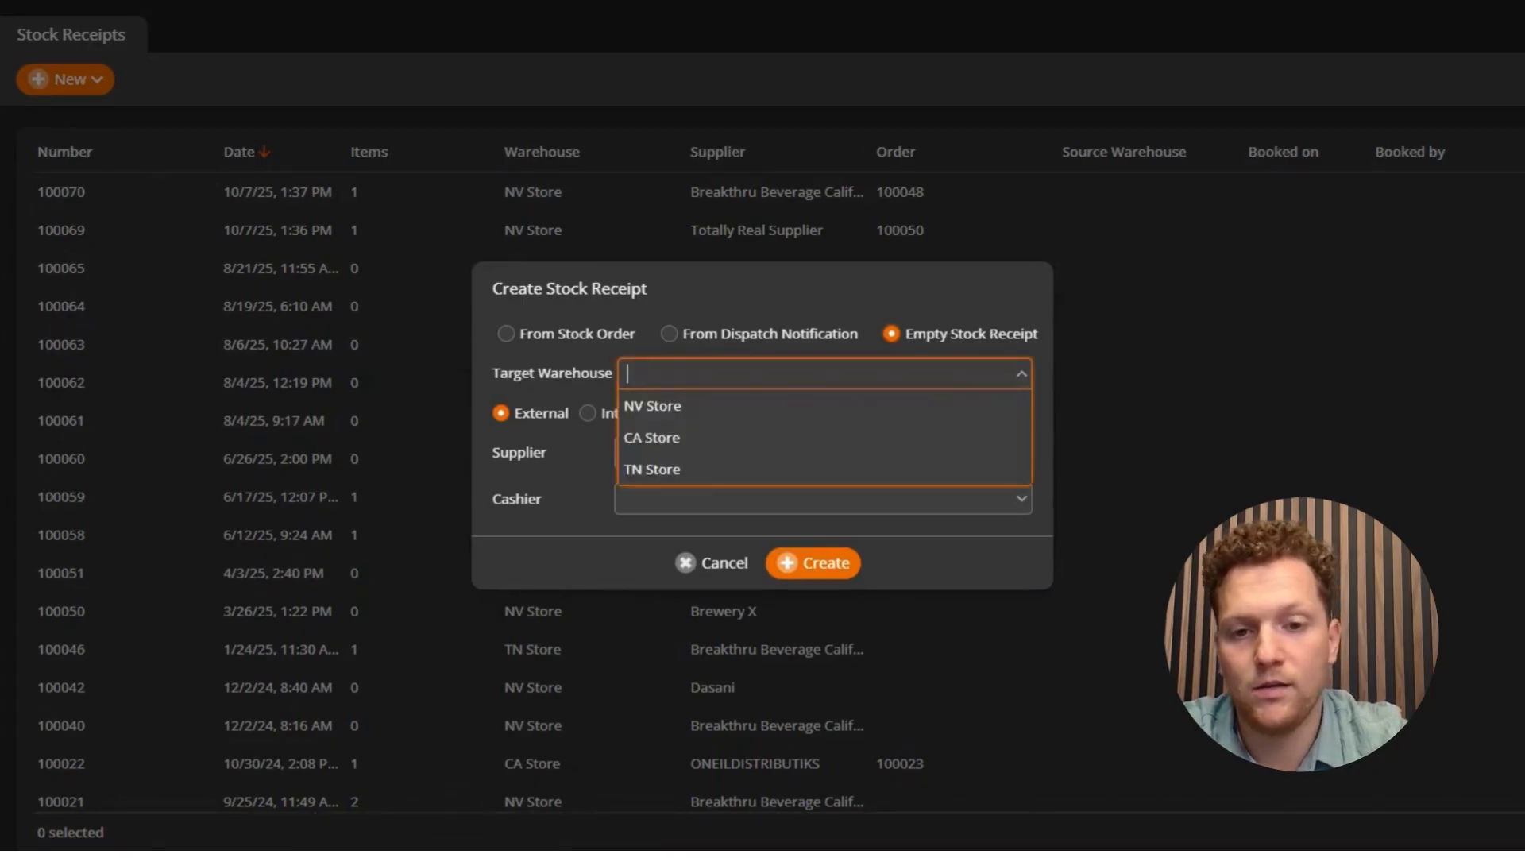
pyautogui.click(703, 409)
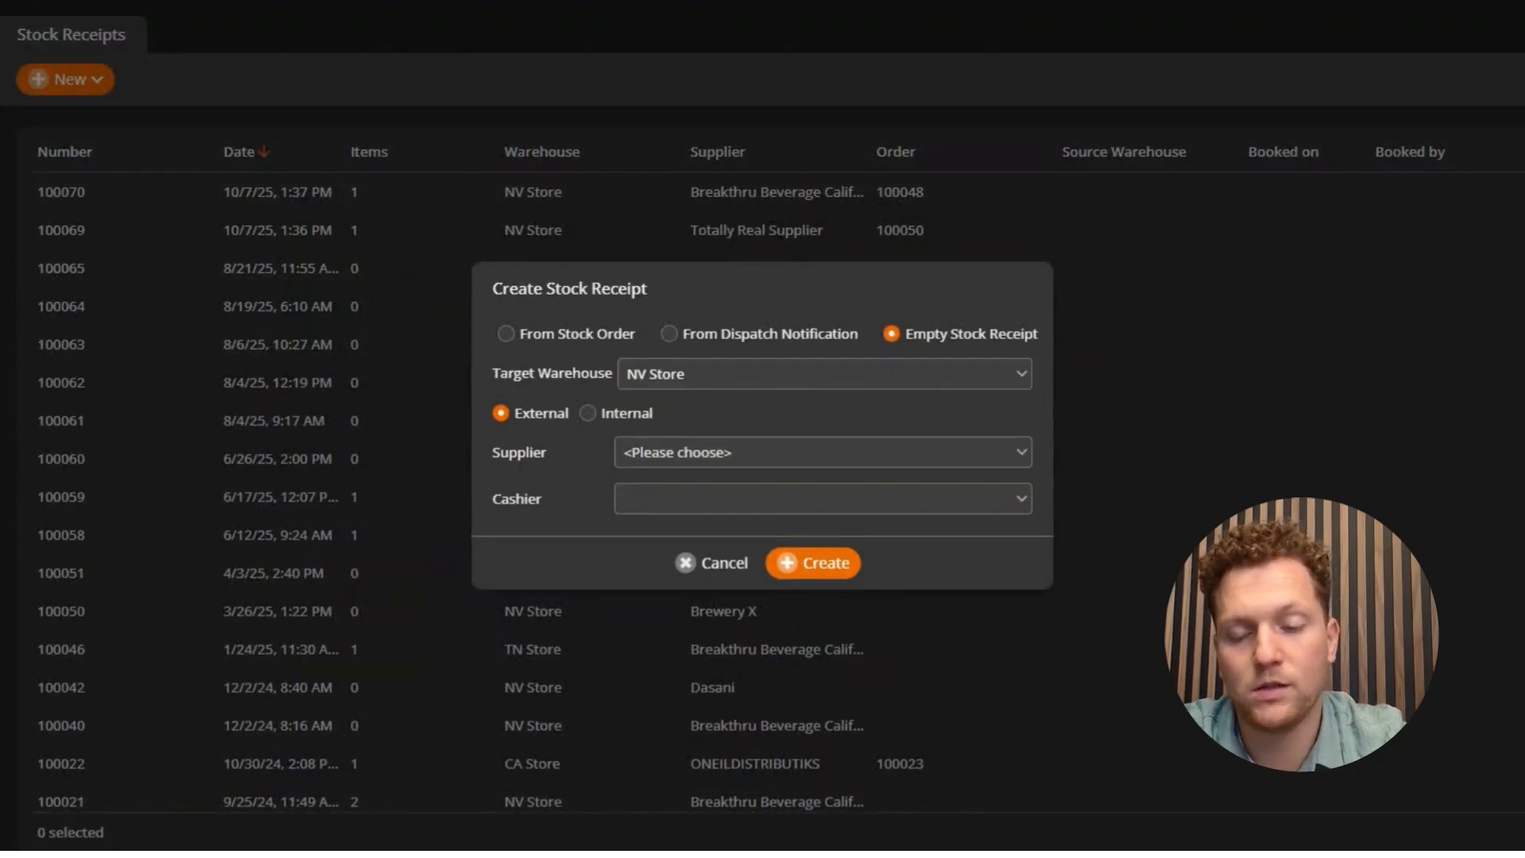
# Choose Totally Real Supplier as the supplier and create the stock receipt.
pyautogui.click(691, 452)
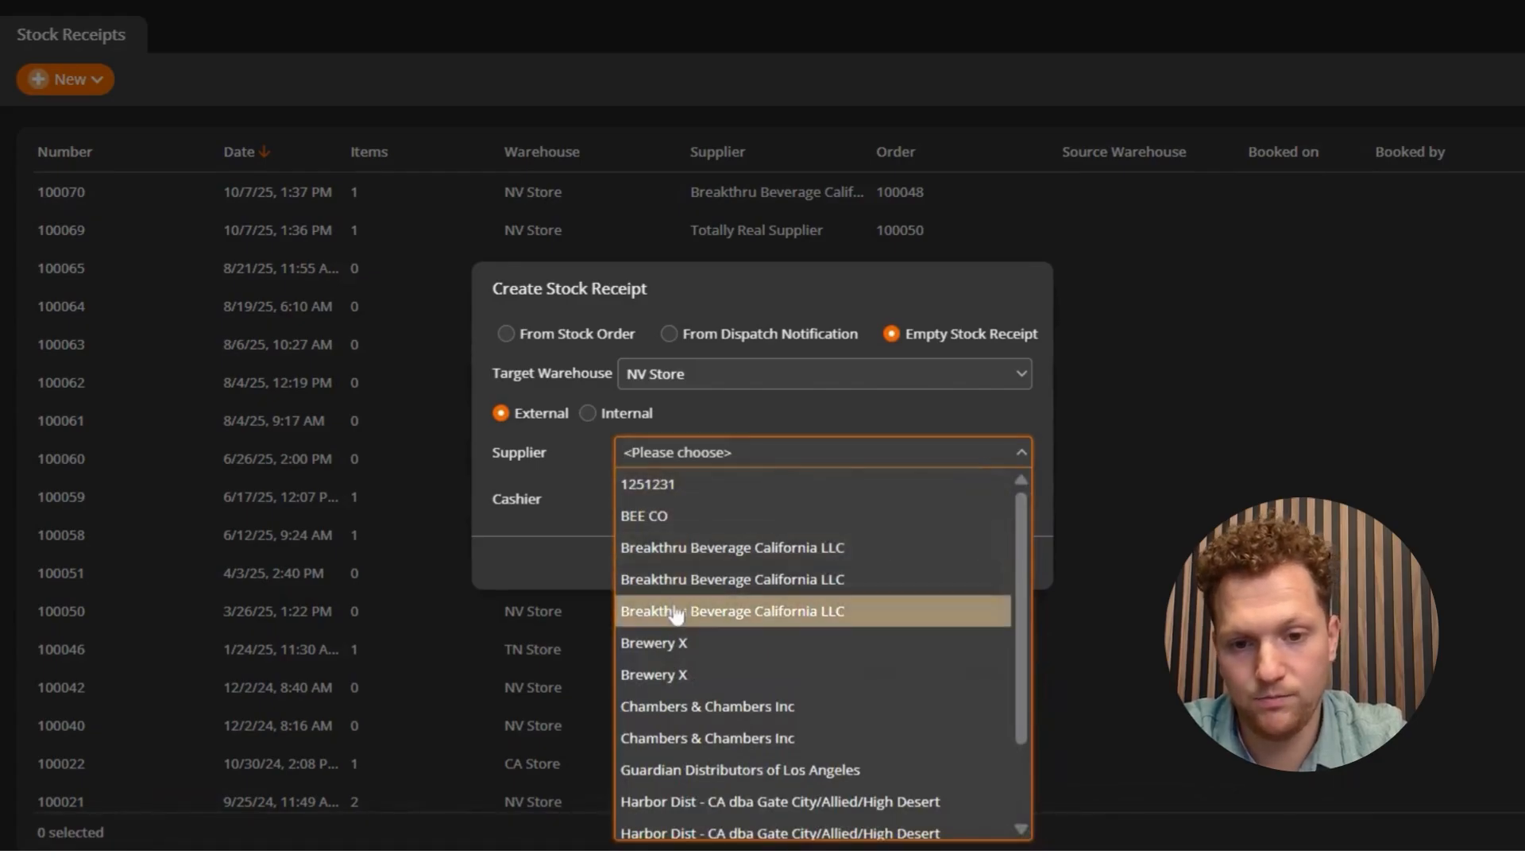
pyautogui.write('totally')
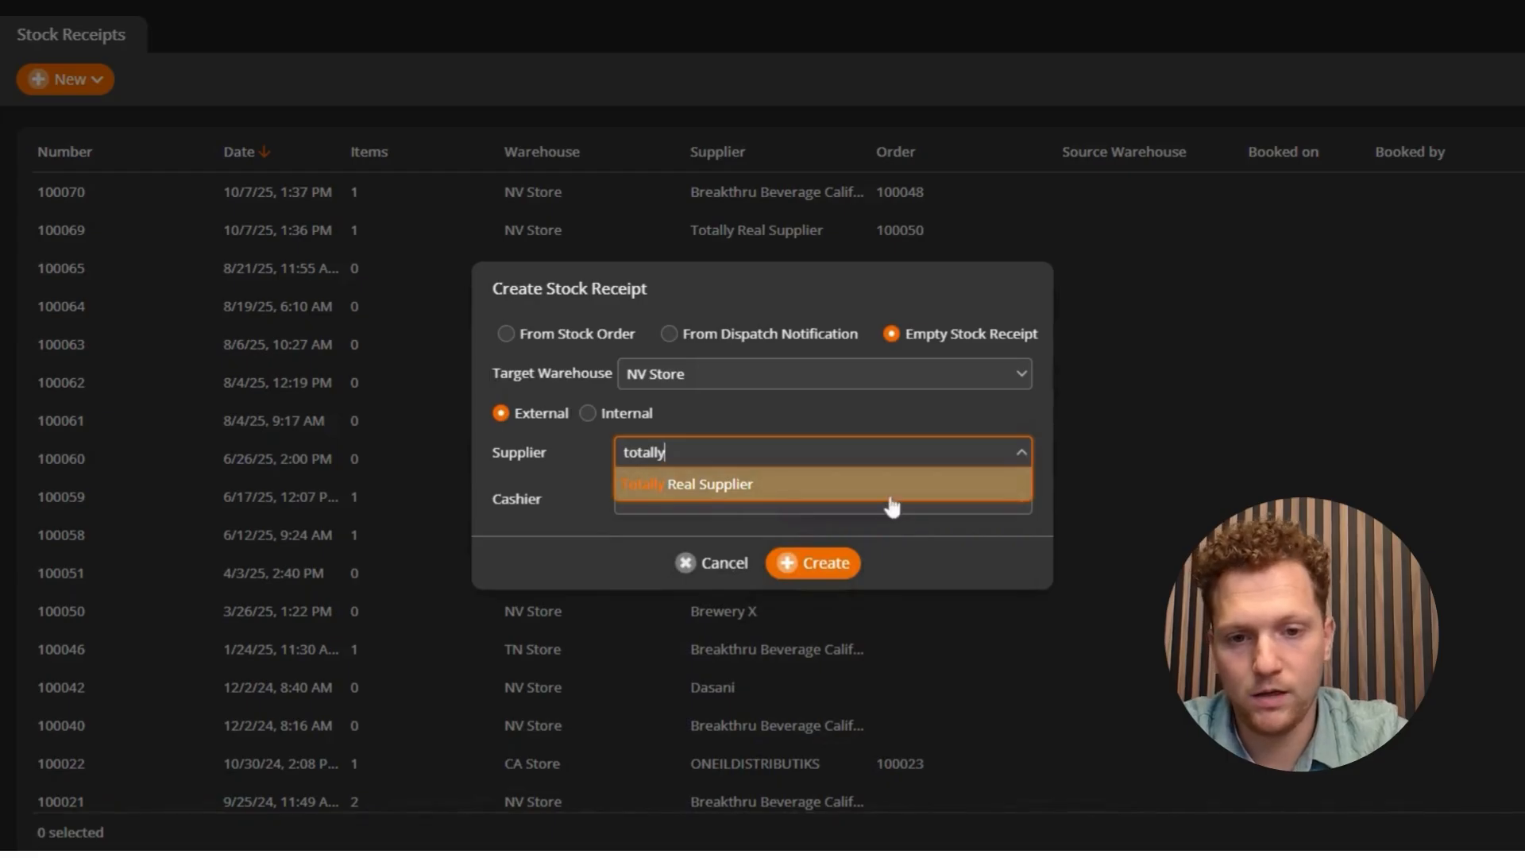
pyautogui.press('Tab')
pyautogui.click(816, 431)
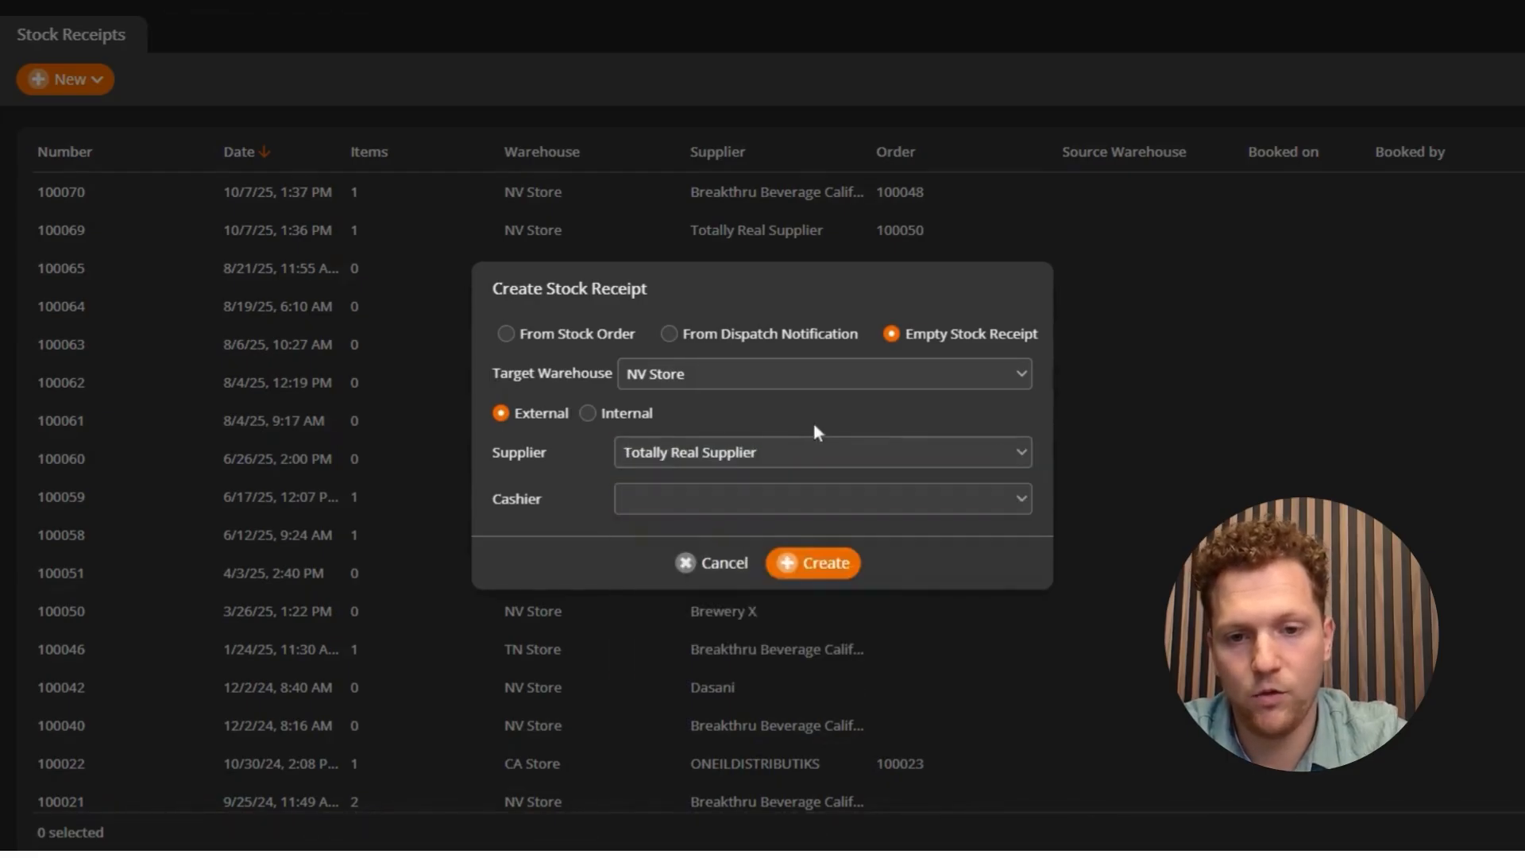
pyautogui.click(816, 566)
# Add the product 1.2 THIN BEEF JERKY to the stock receipt.
pyautogui.scroll(-2, 691, 482)
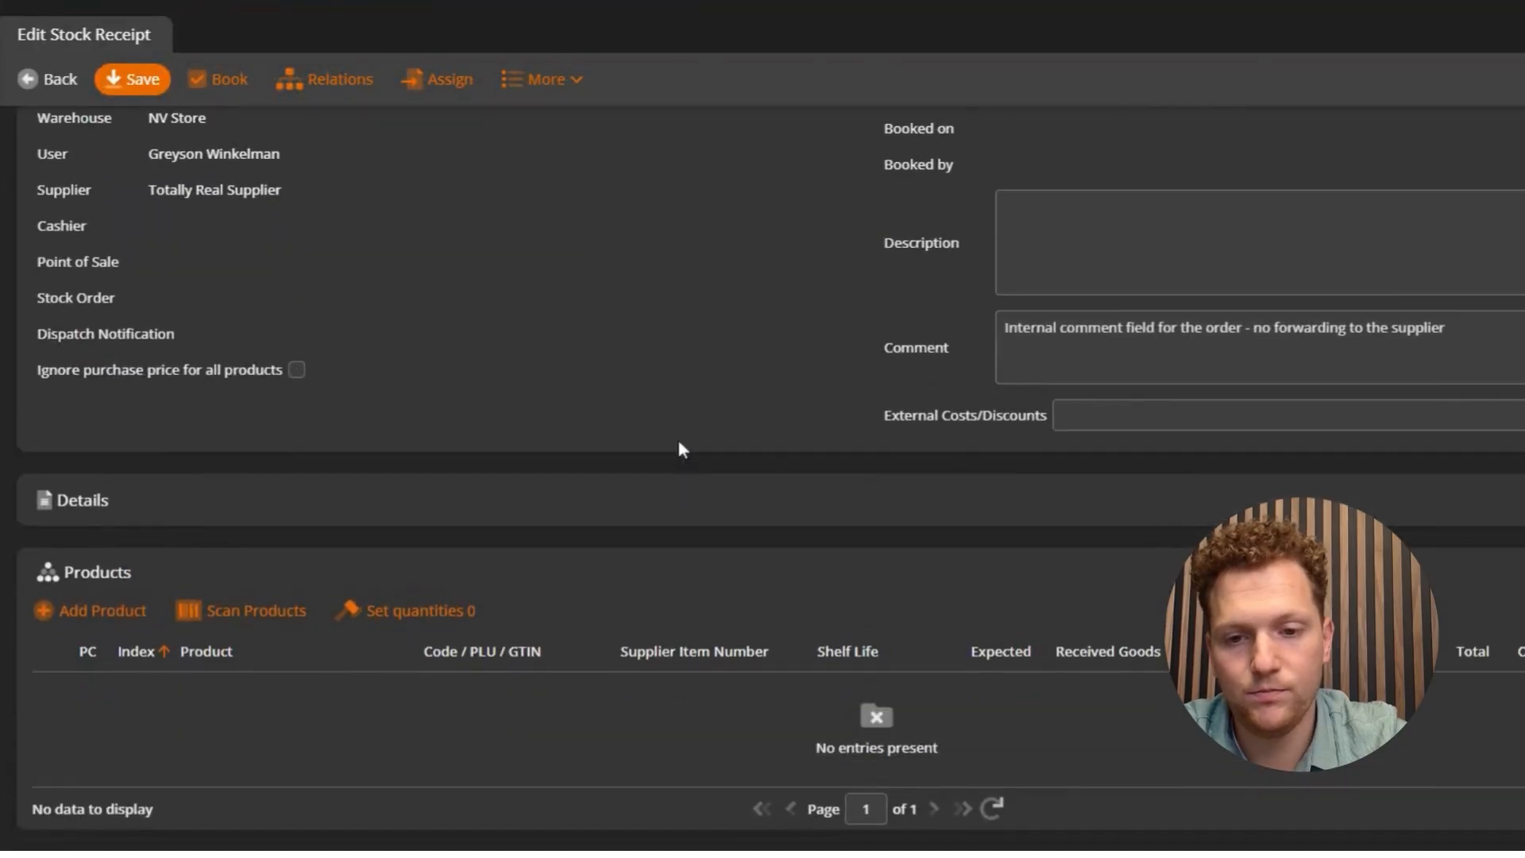
pyautogui.scroll(2, 679, 427)
pyautogui.scroll(-2, 682, 434)
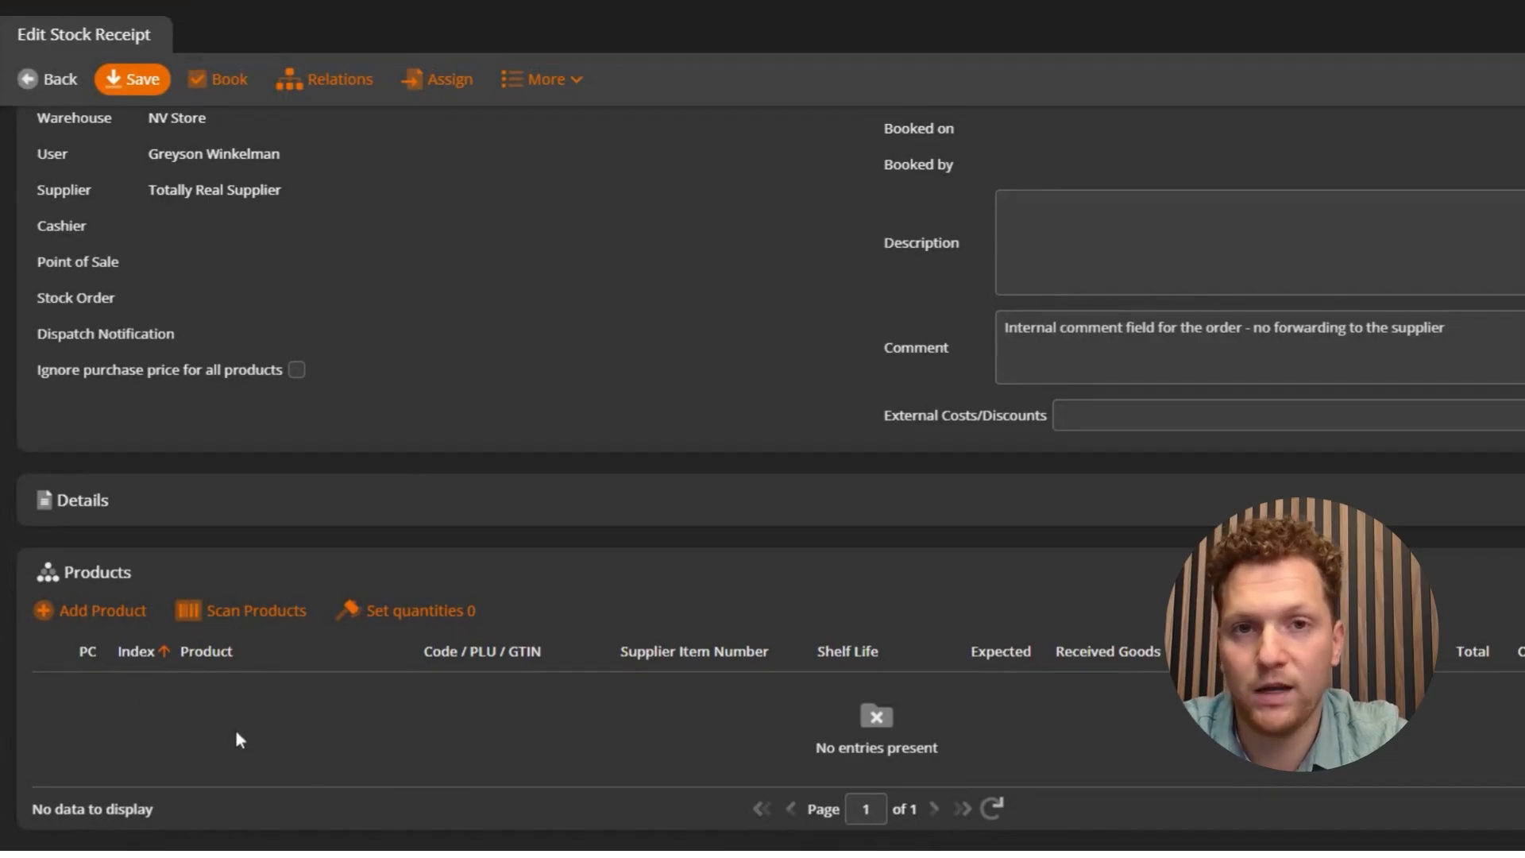
pyautogui.click(96, 610)
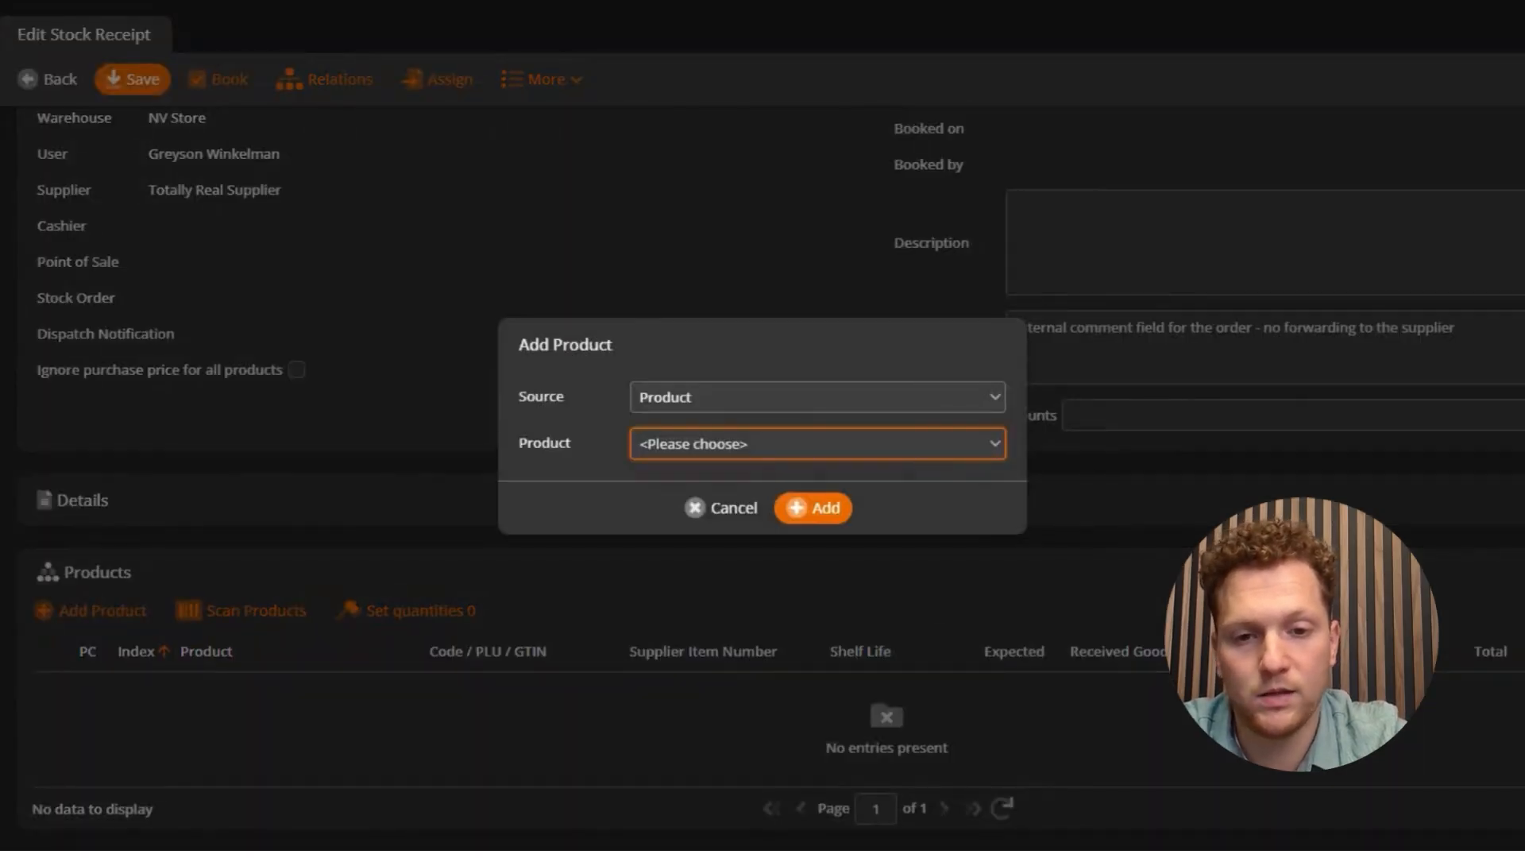
pyautogui.click(818, 444)
pyautogui.click(722, 515)
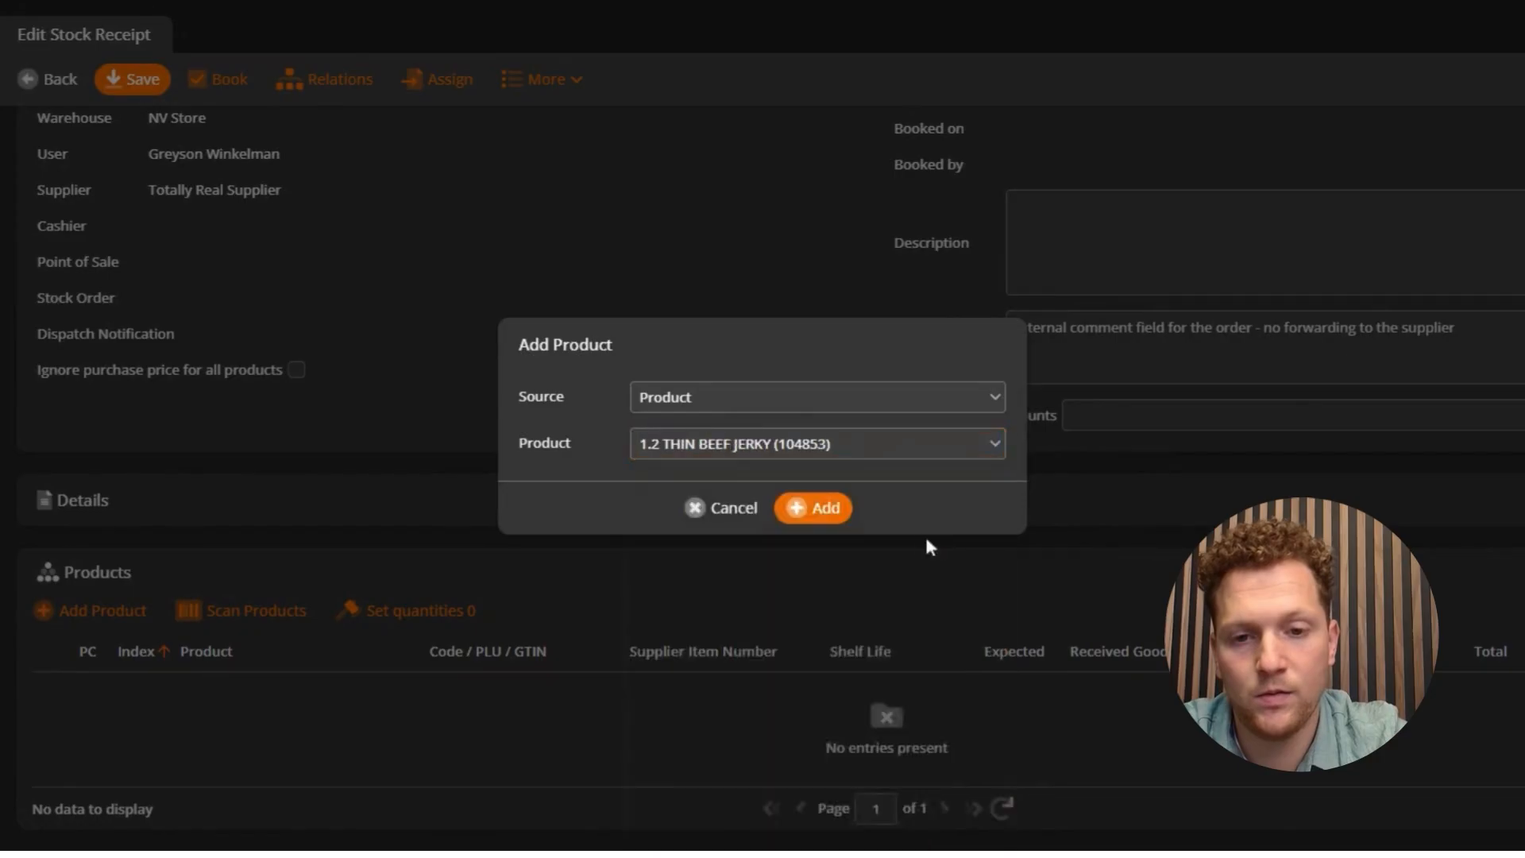
pyautogui.click(820, 509)
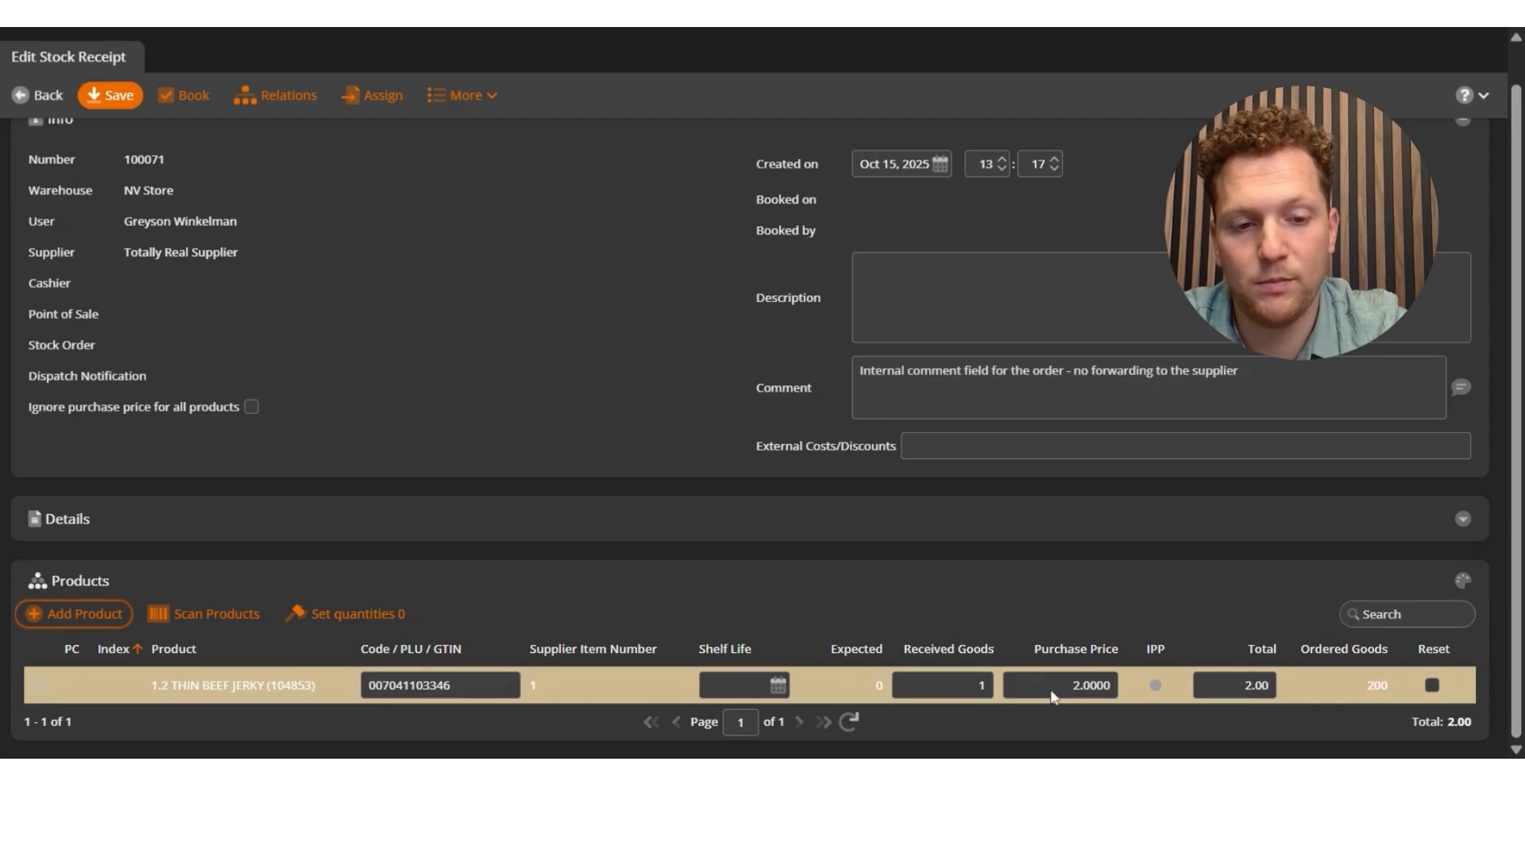
# Set the purchase price of the 1.2 THIN BEEF JERKY line to 3 and book the stock receipt.
pyautogui.click(1080, 691)
pyautogui.press('Delete')
pyautogui.write('3')
pyautogui.press('Return')
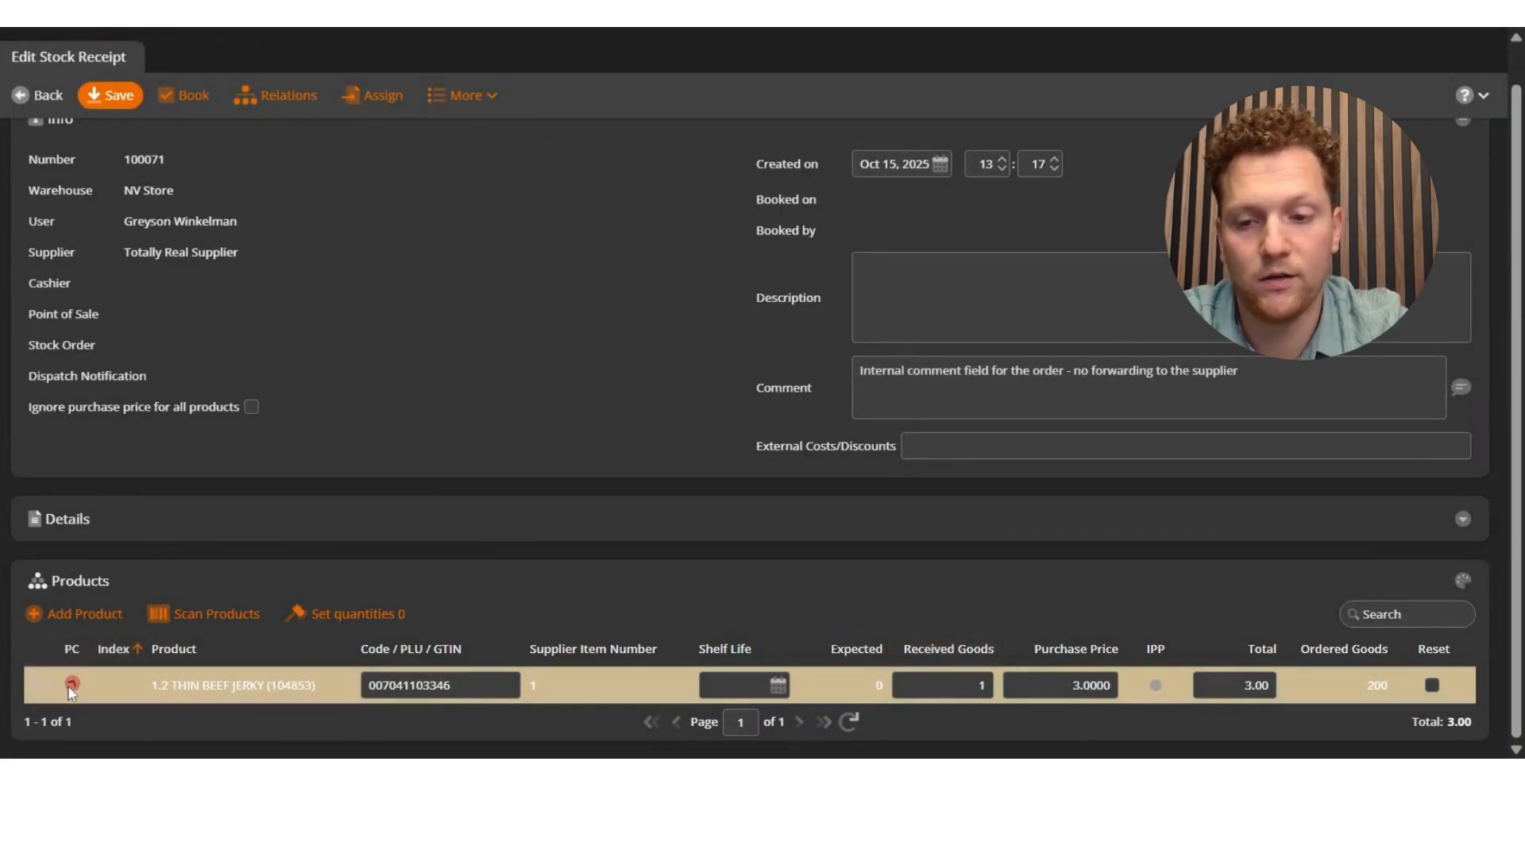
pyautogui.moveTo(72, 685)
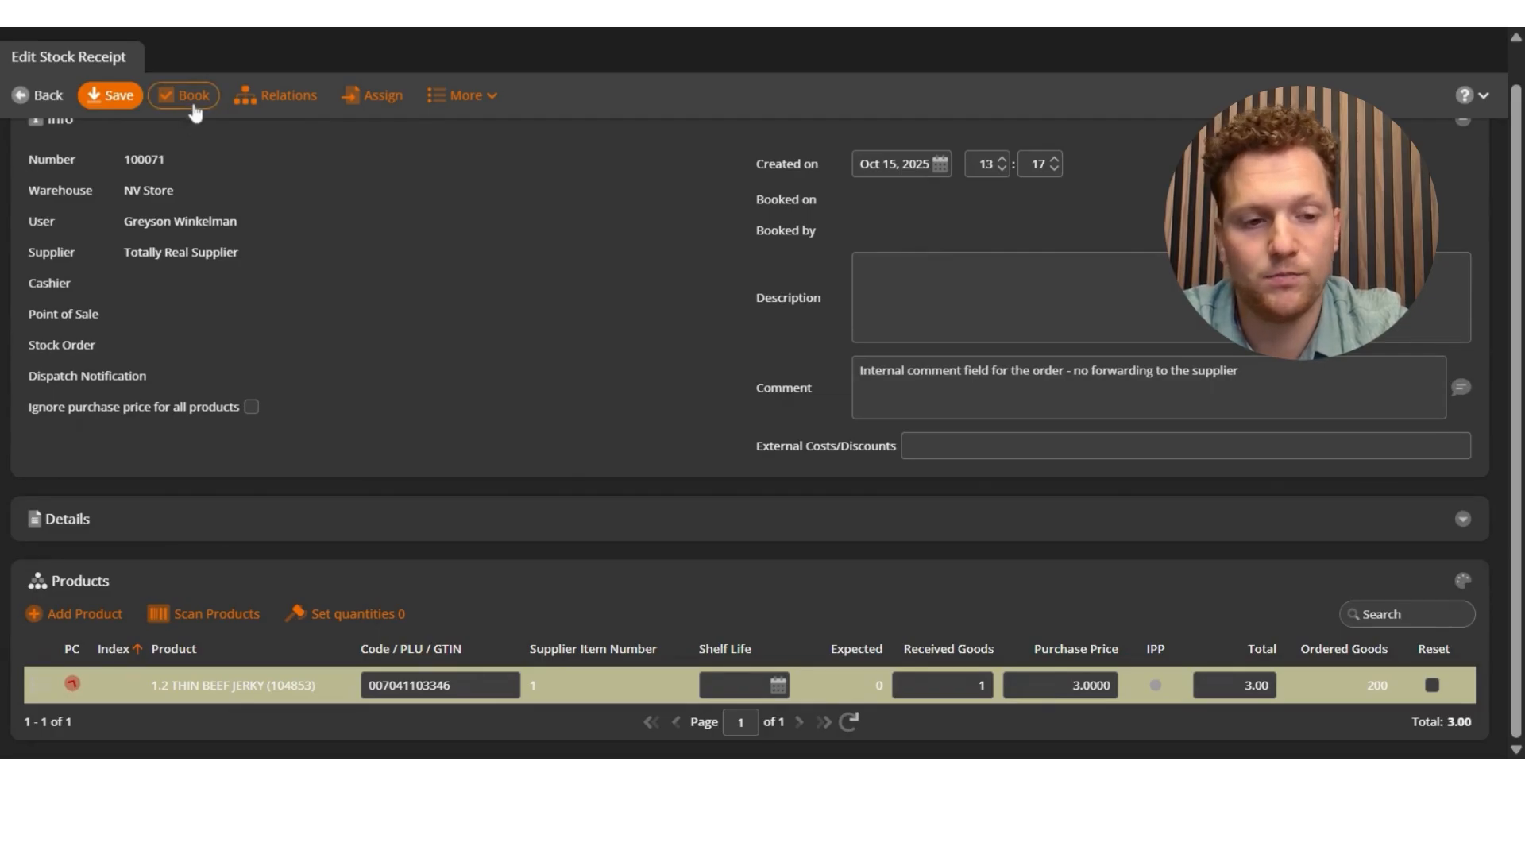
pyautogui.click(167, 106)
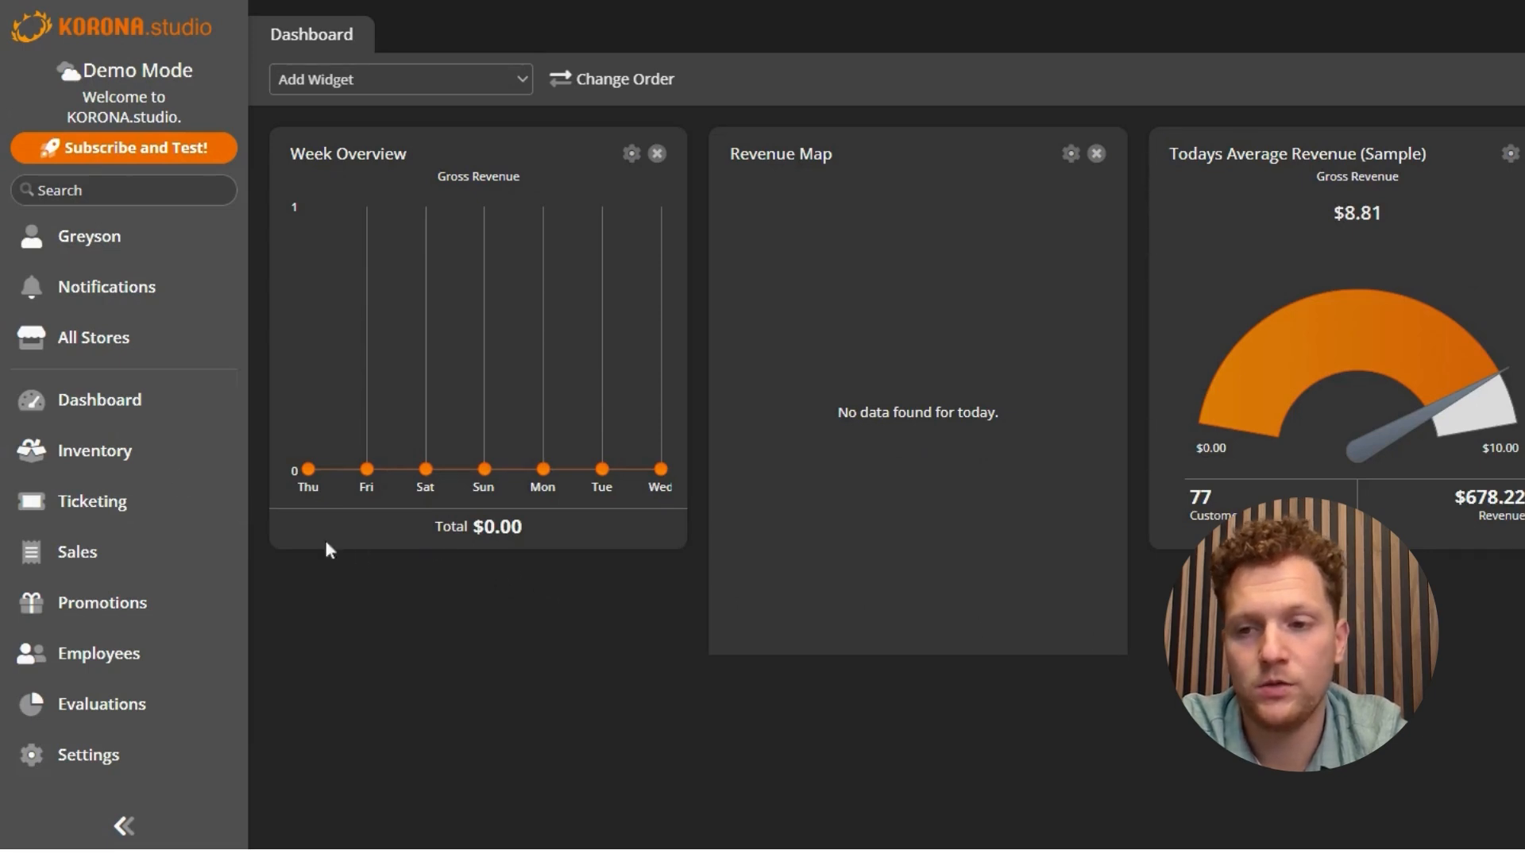
# Start a new inventory count with the description TEST and add NV Store as its organizational unit.
pyautogui.click(171, 475)
pyautogui.click(143, 303)
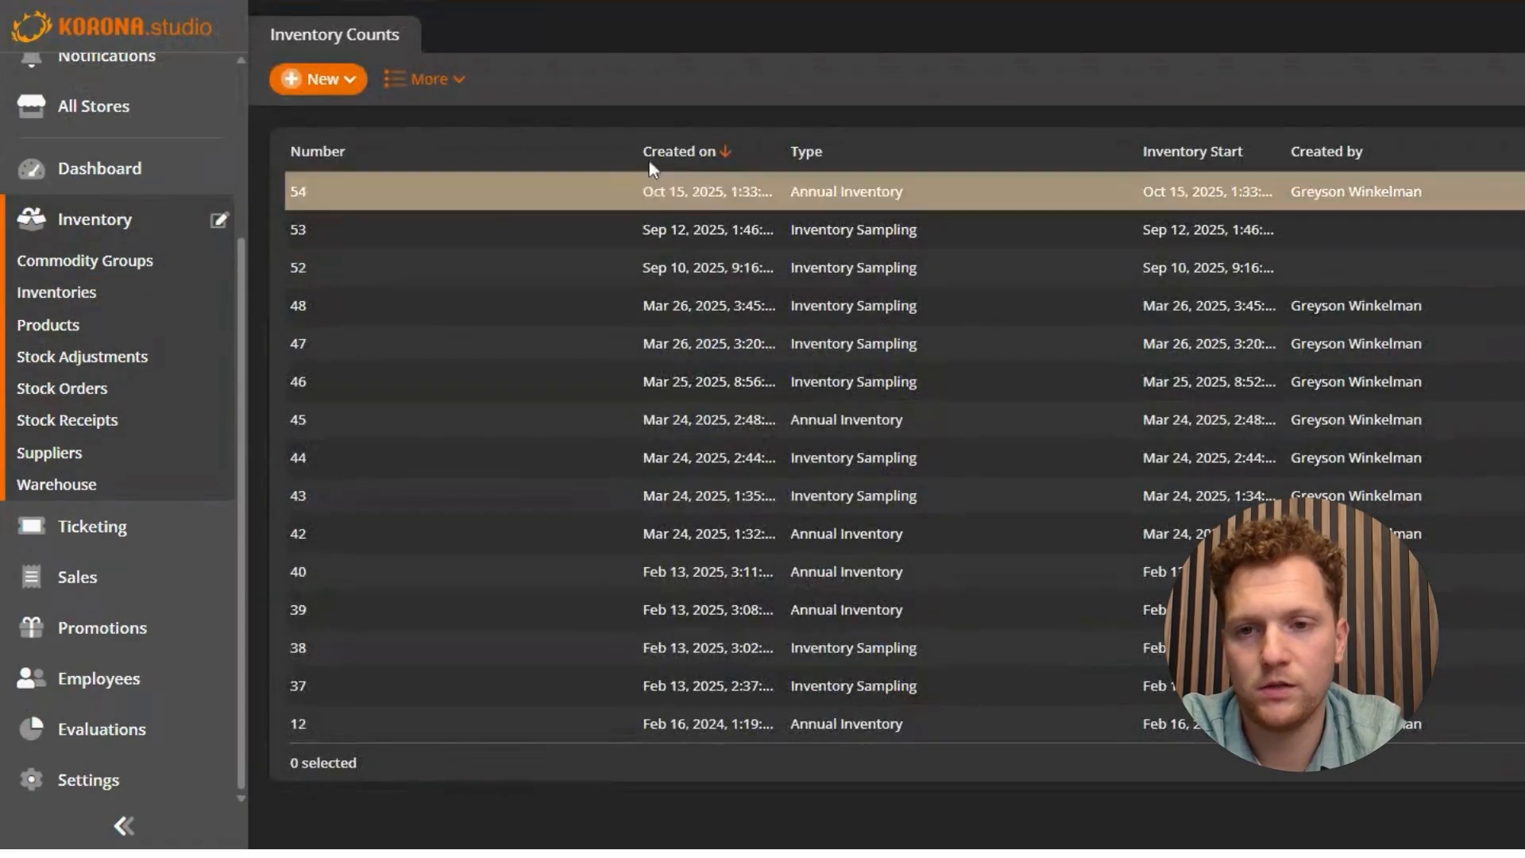
pyautogui.click(314, 93)
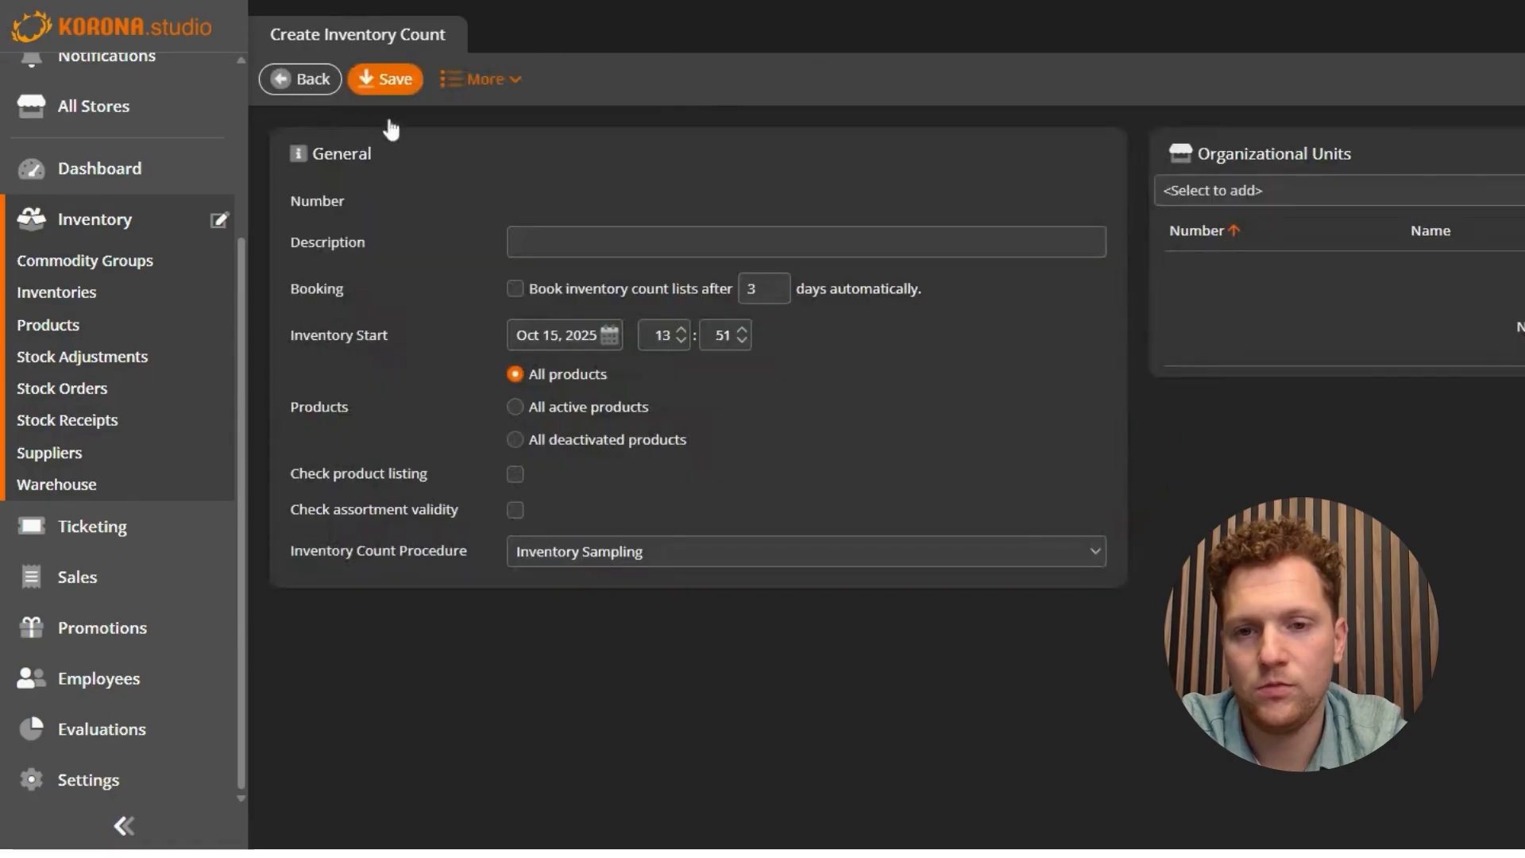
pyautogui.click(556, 241)
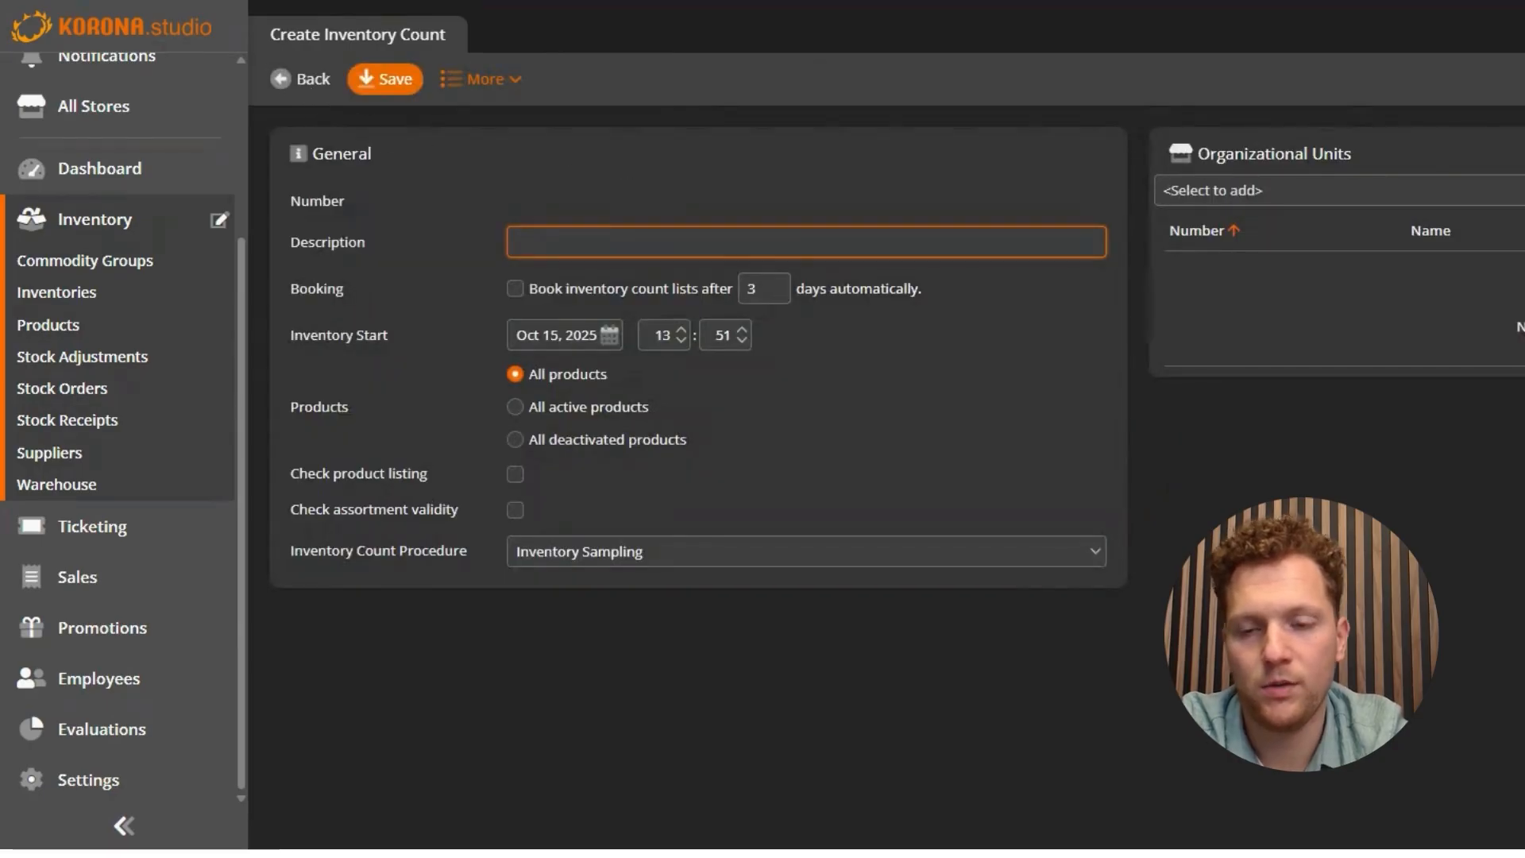
pyautogui.write('TEST')
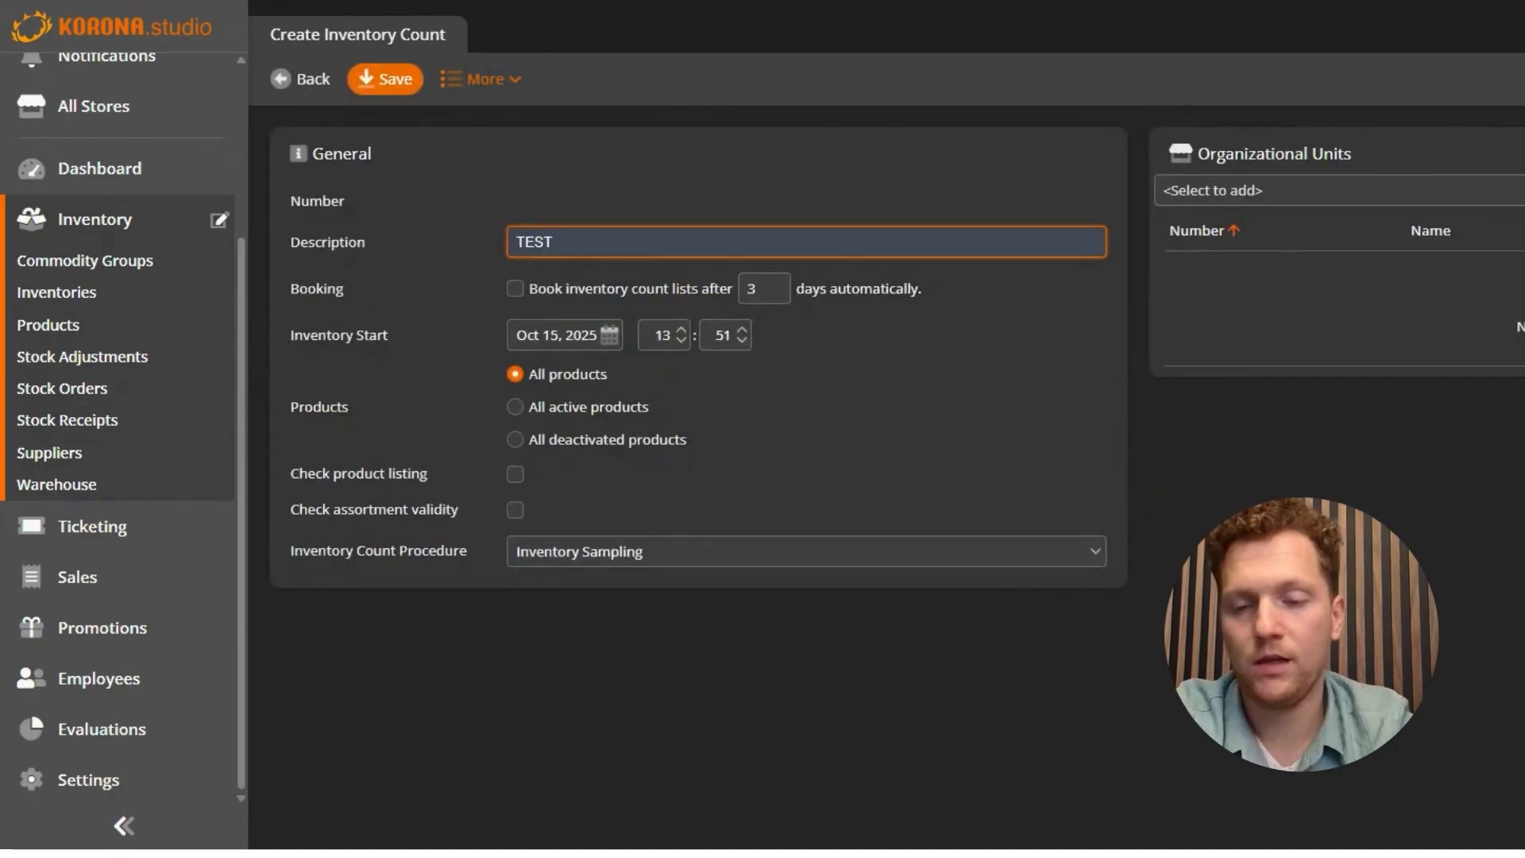
pyautogui.click(566, 278)
pyautogui.click(998, 302)
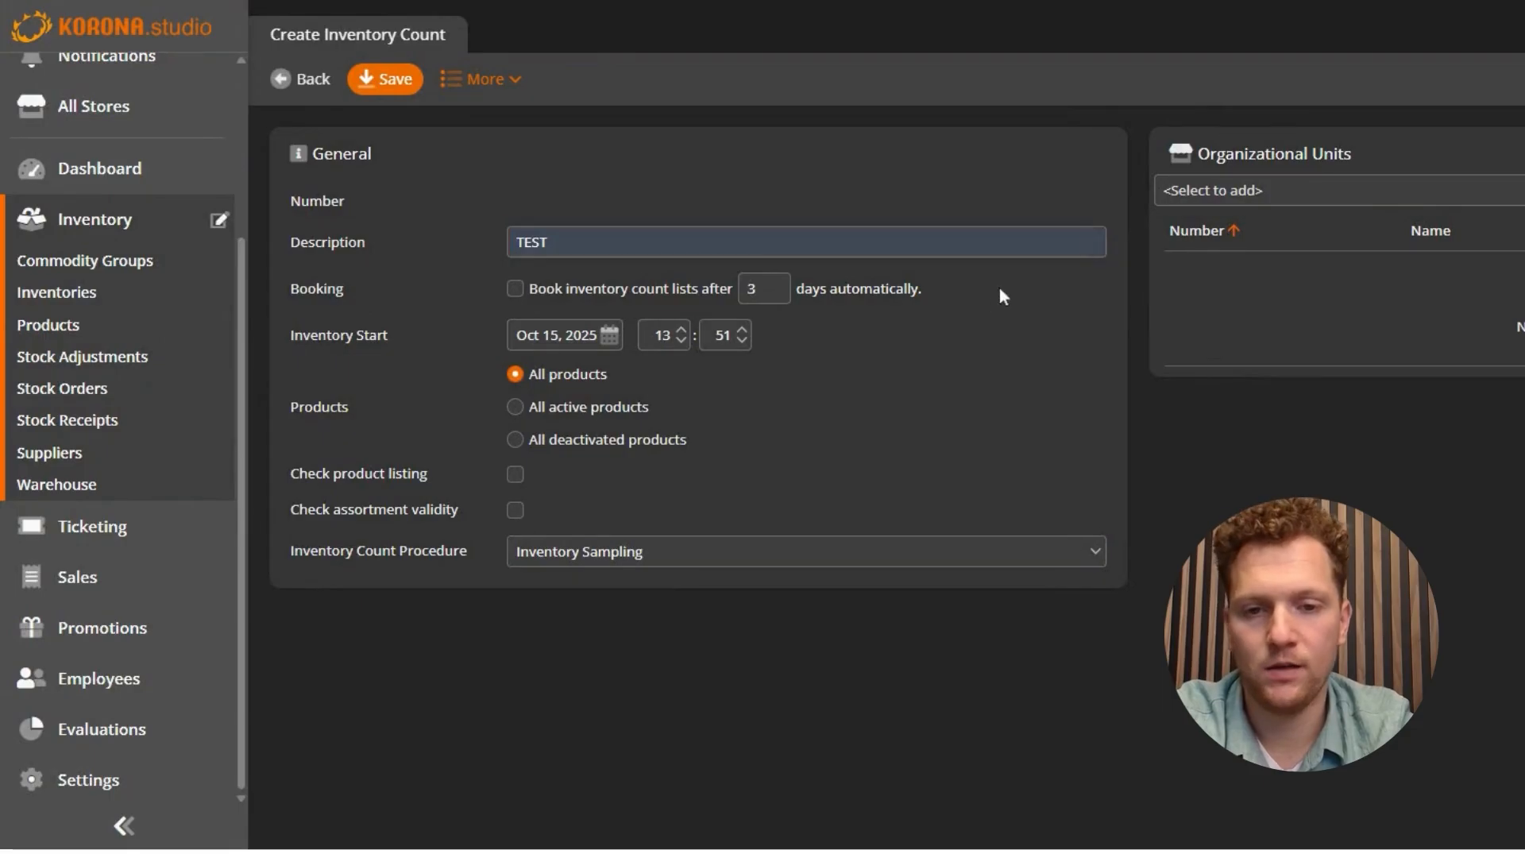
pyautogui.click(1211, 193)
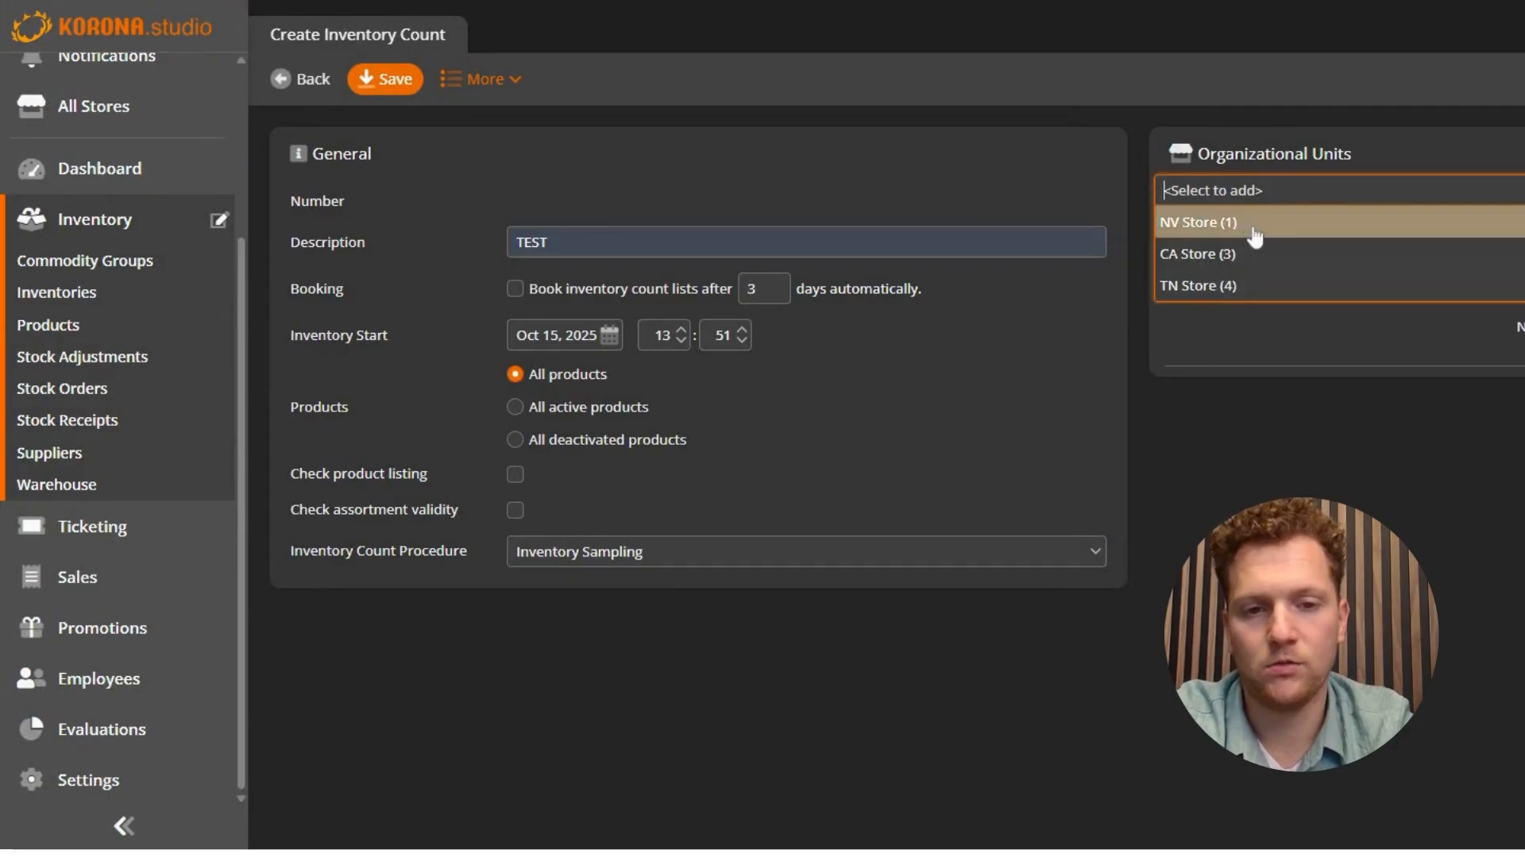
pyautogui.click(1253, 233)
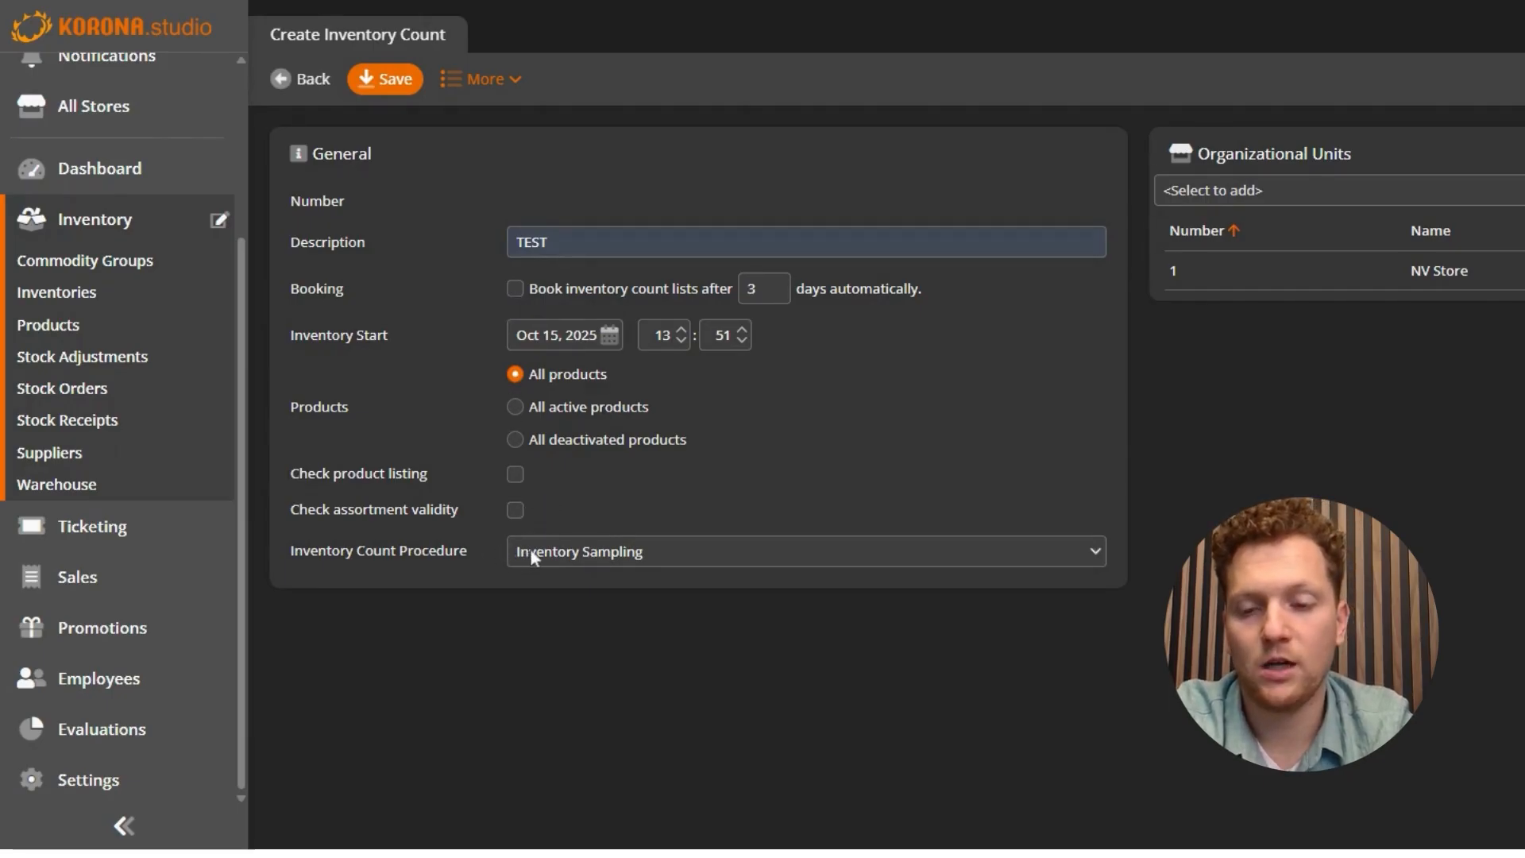
# Try the count procedures Identify Irregularities, Inventory Sampling, Perpetual Inventory and Annual Inventory to compare their options.
pyautogui.click(632, 551)
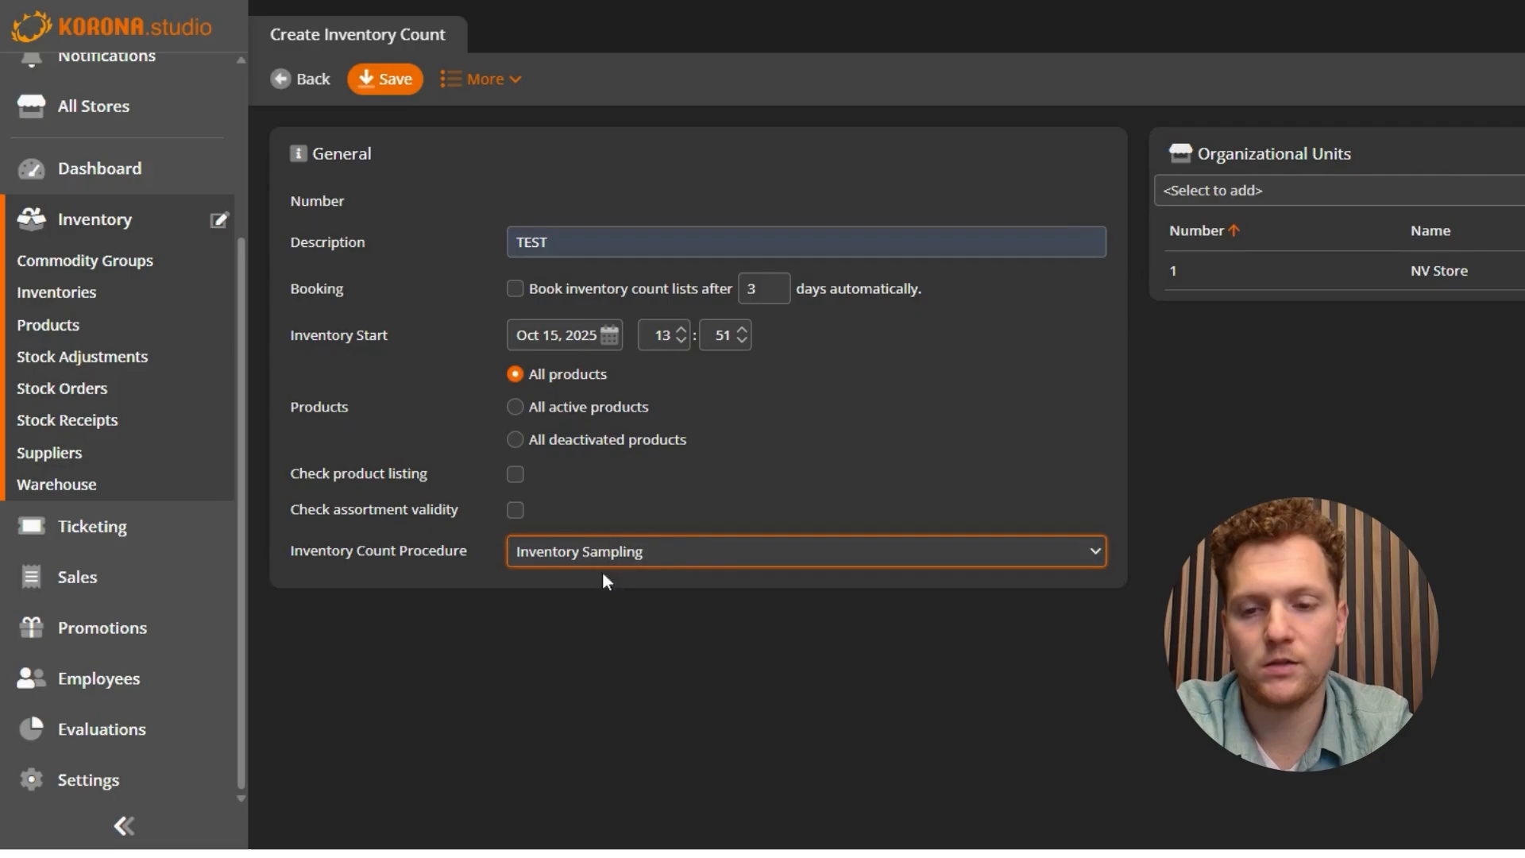
pyautogui.click(604, 572)
pyautogui.click(610, 582)
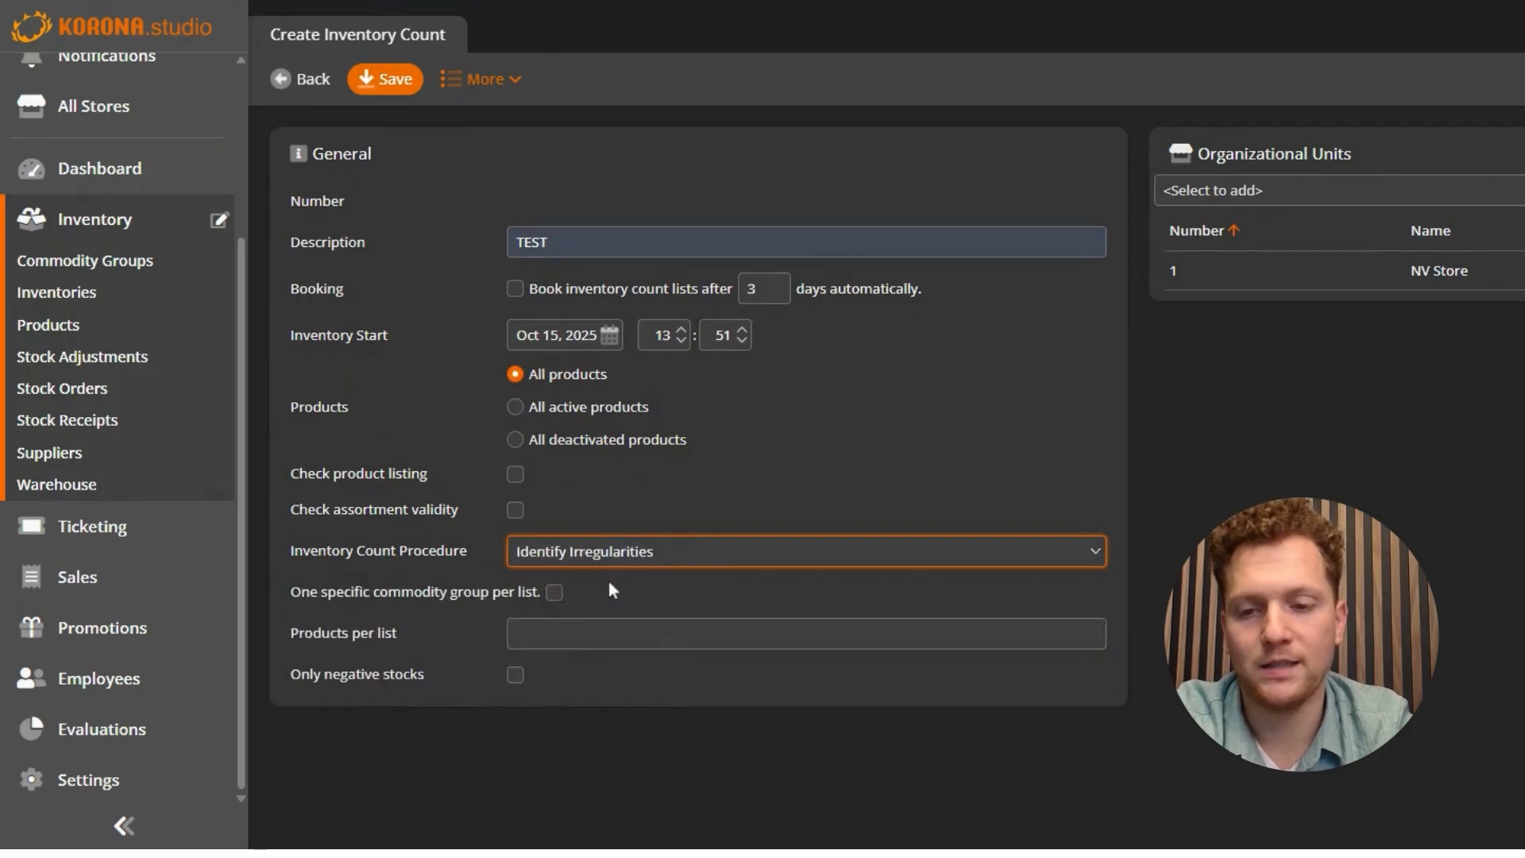
pyautogui.click(585, 639)
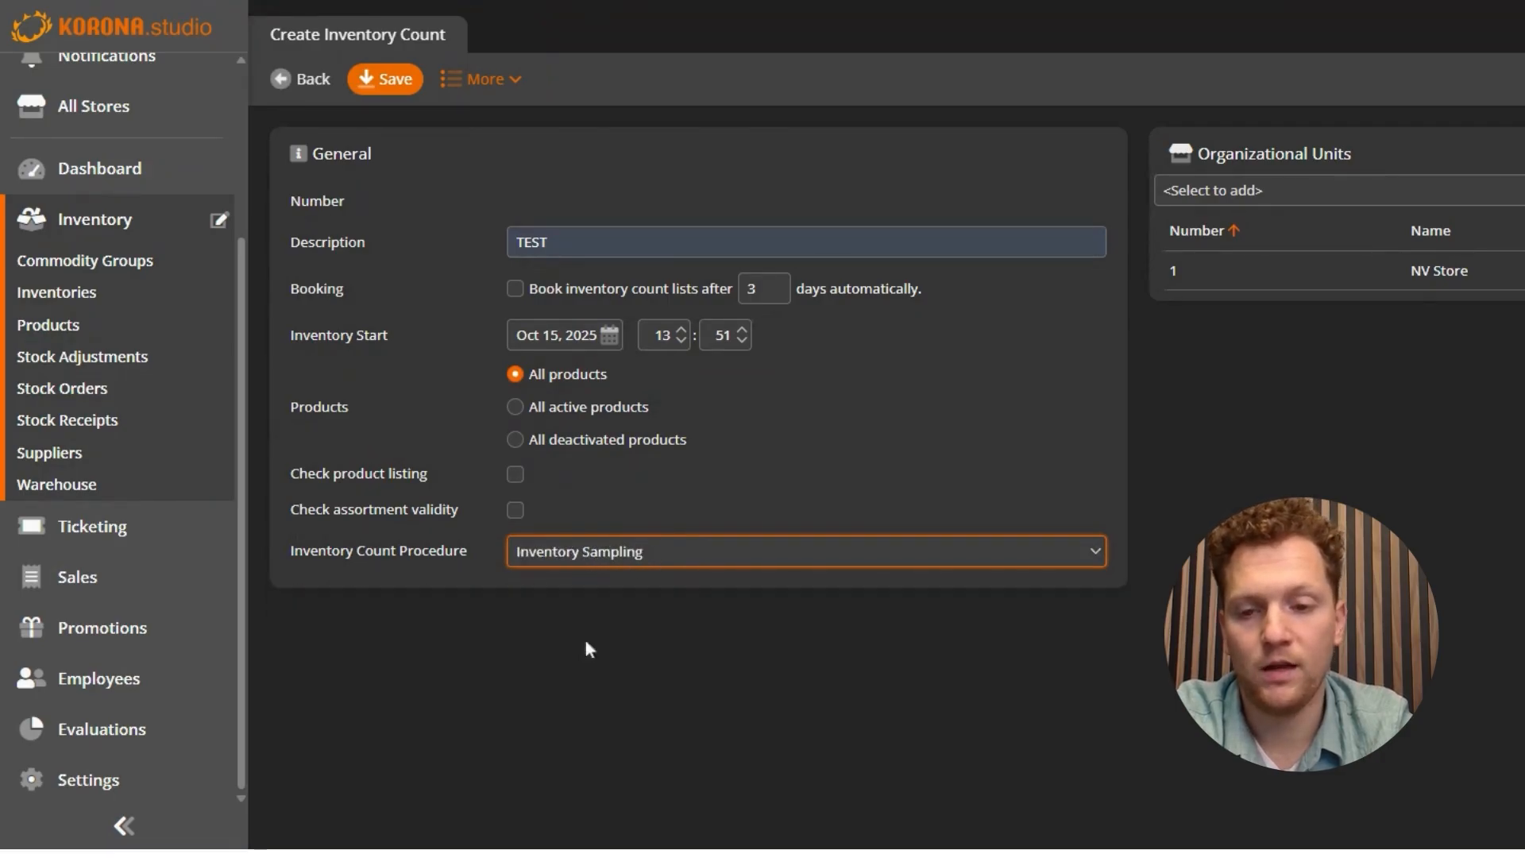
pyautogui.click(607, 564)
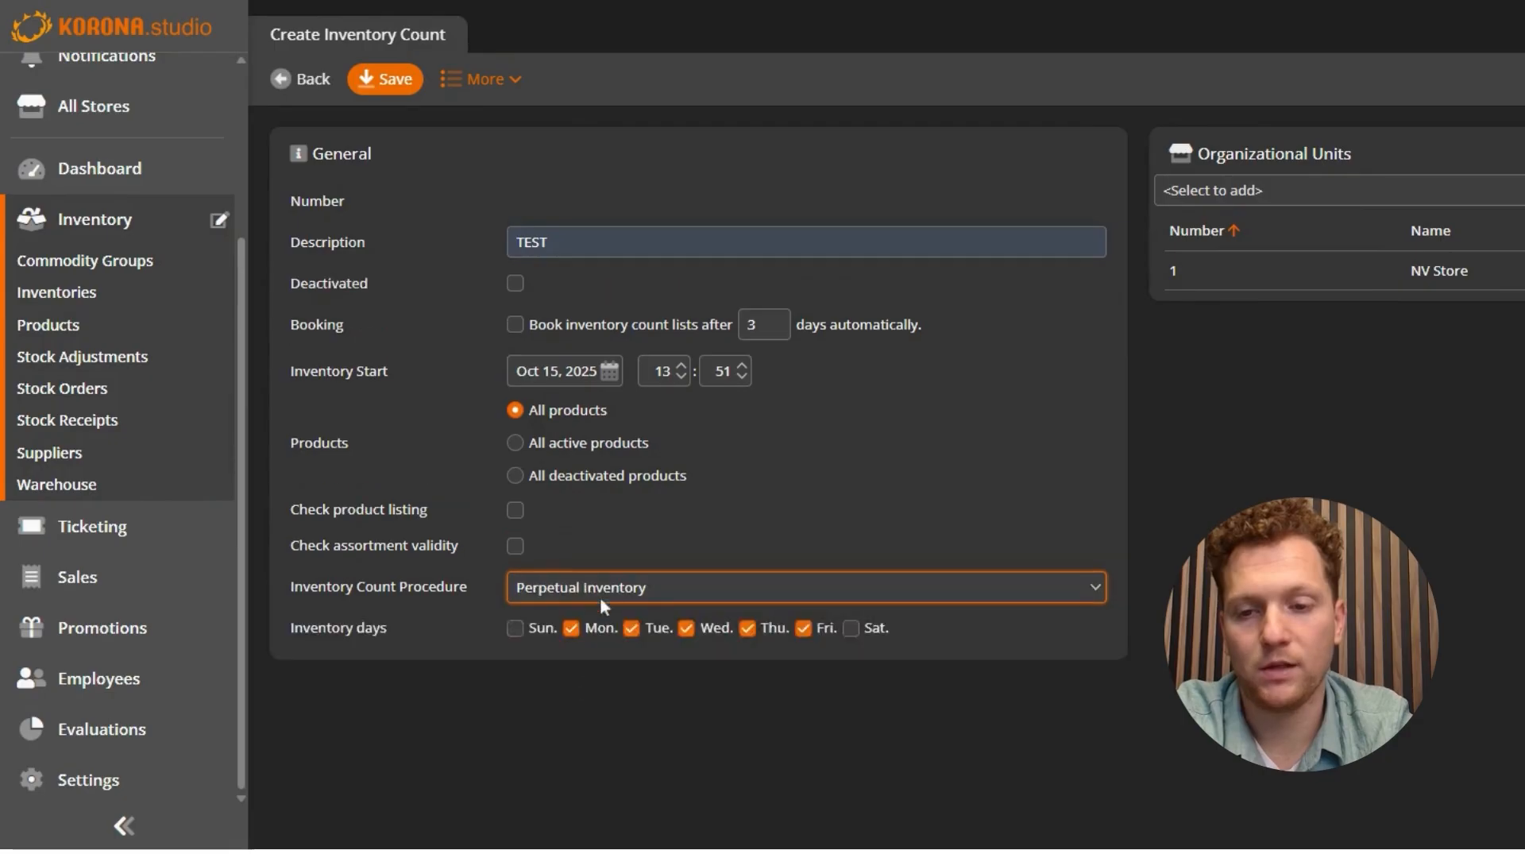
pyautogui.click(602, 607)
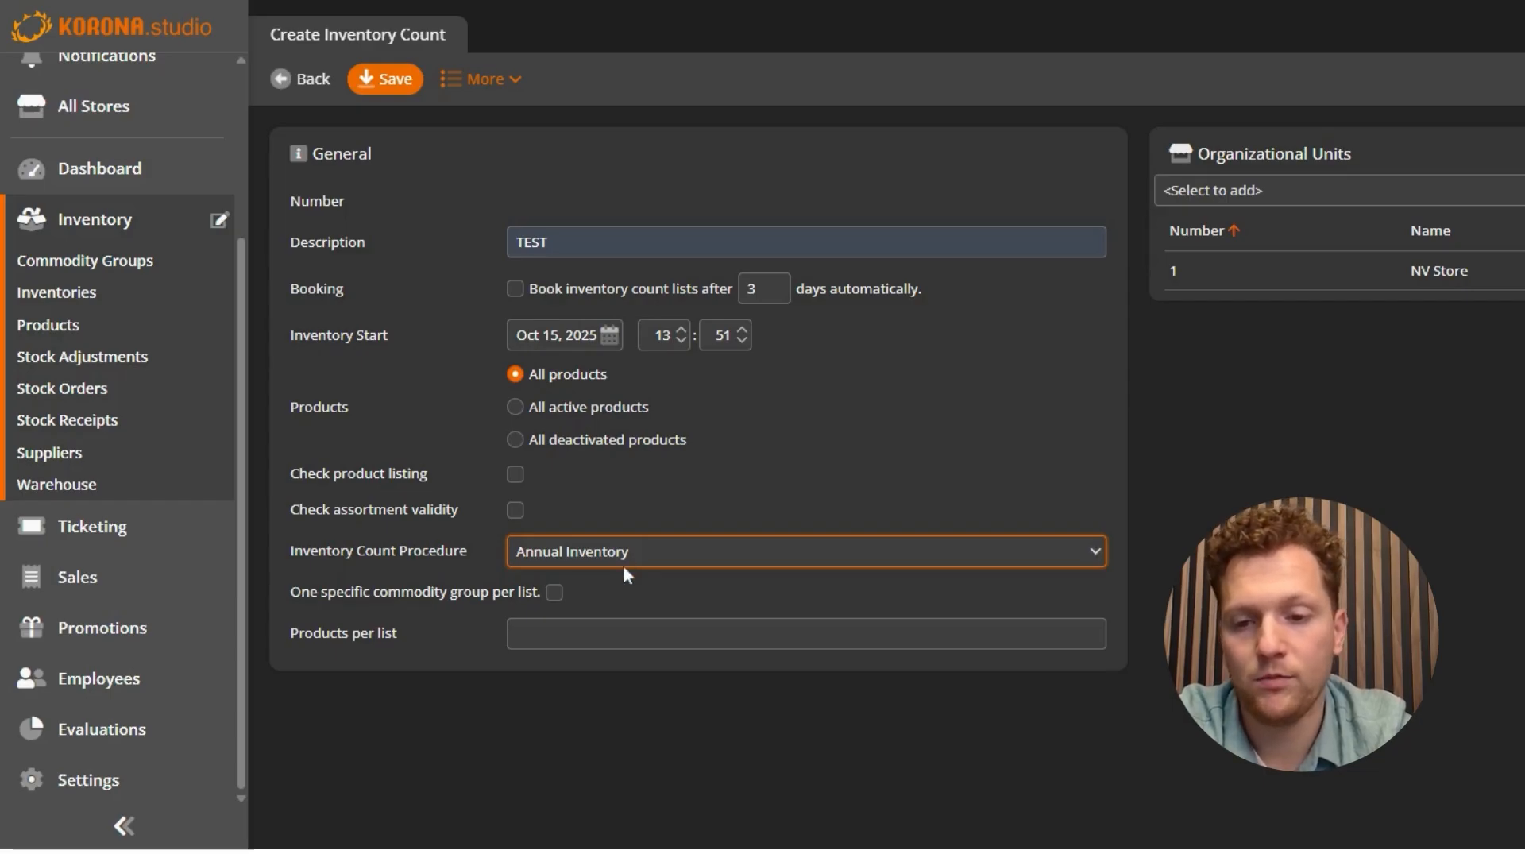
# Set the inventory count procedure to Identify Irregularities and restrict it to only negative stocks.
pyautogui.click(667, 597)
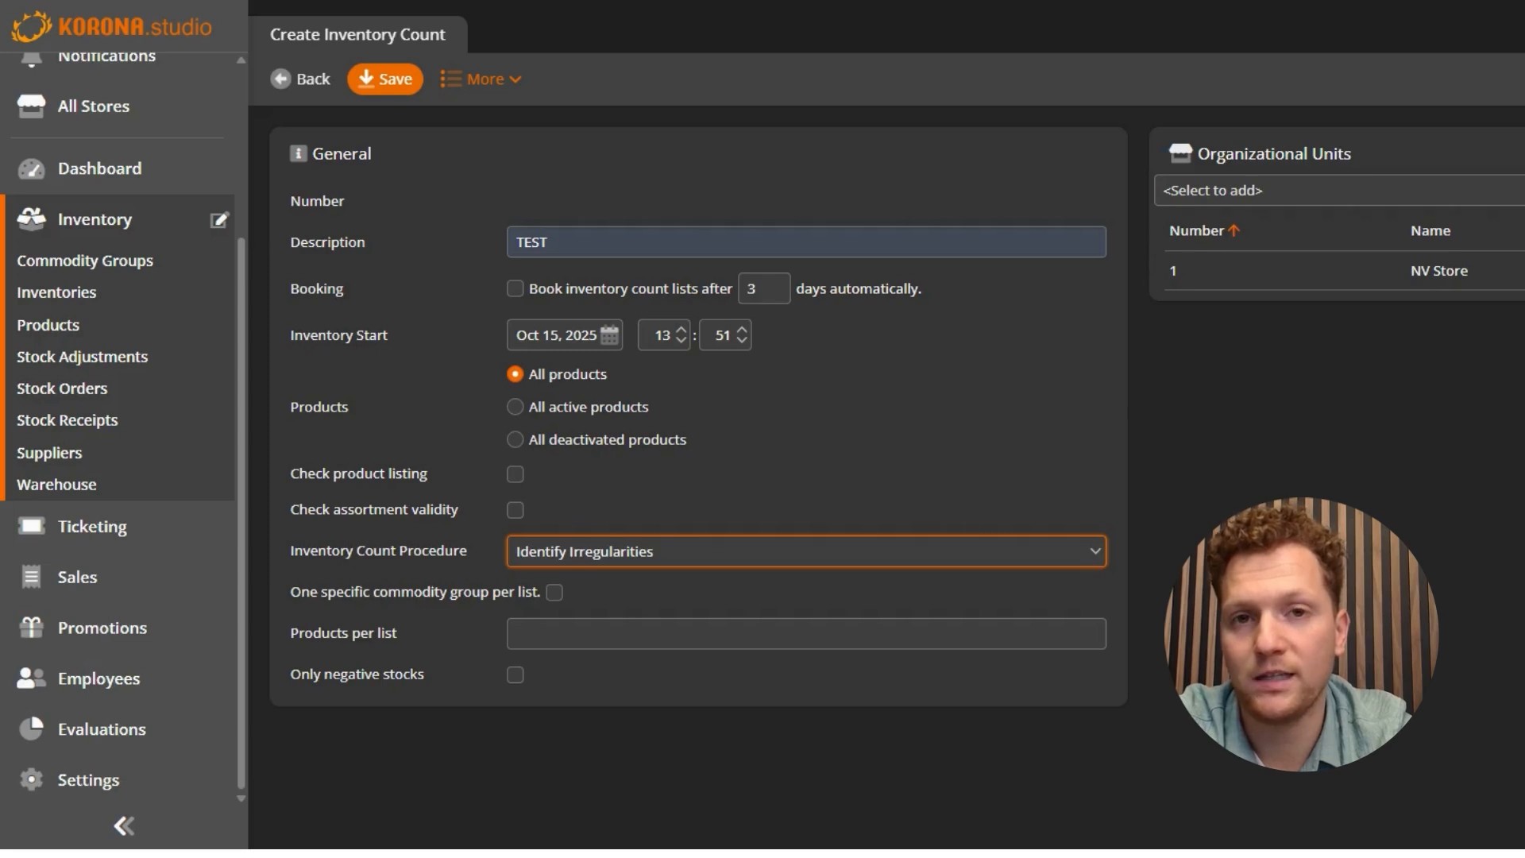
pyautogui.click(515, 677)
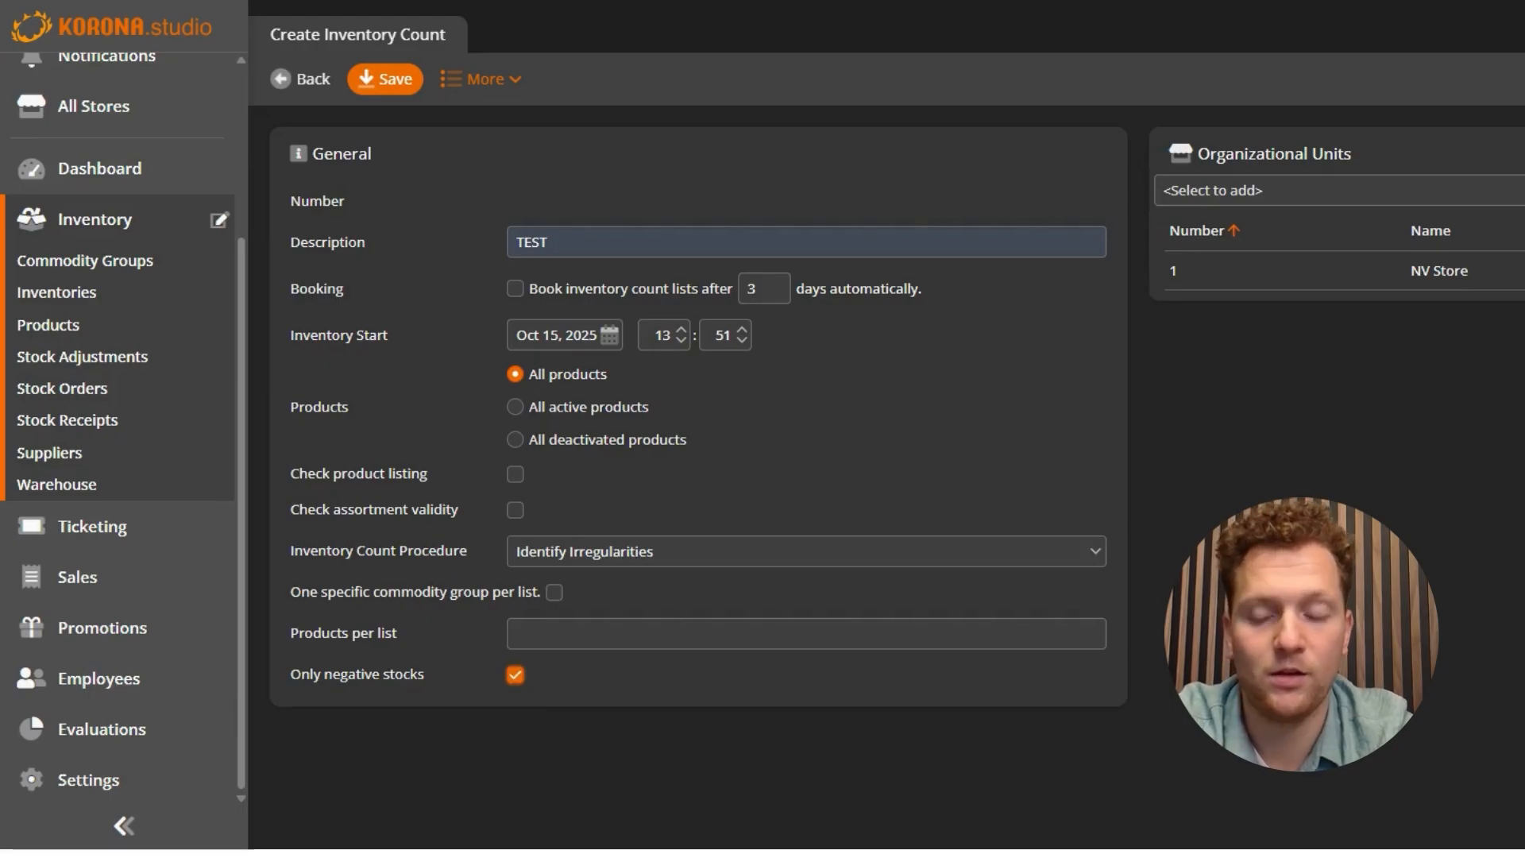
# Set the inventory count procedure to Perpetual Inventory with Monday as the only inventory day.
pyautogui.click(618, 559)
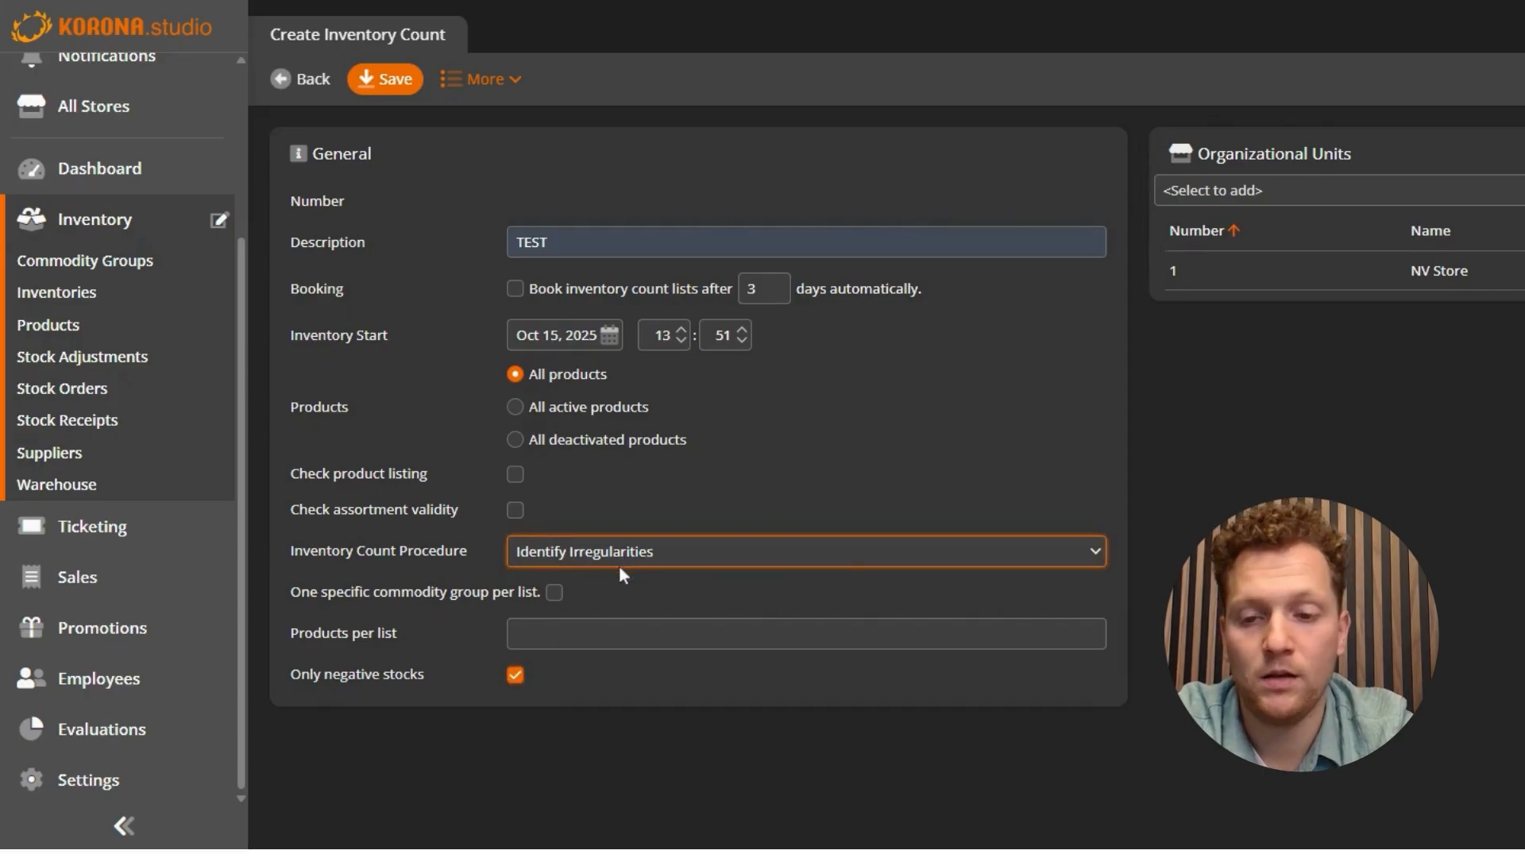
pyautogui.click(613, 668)
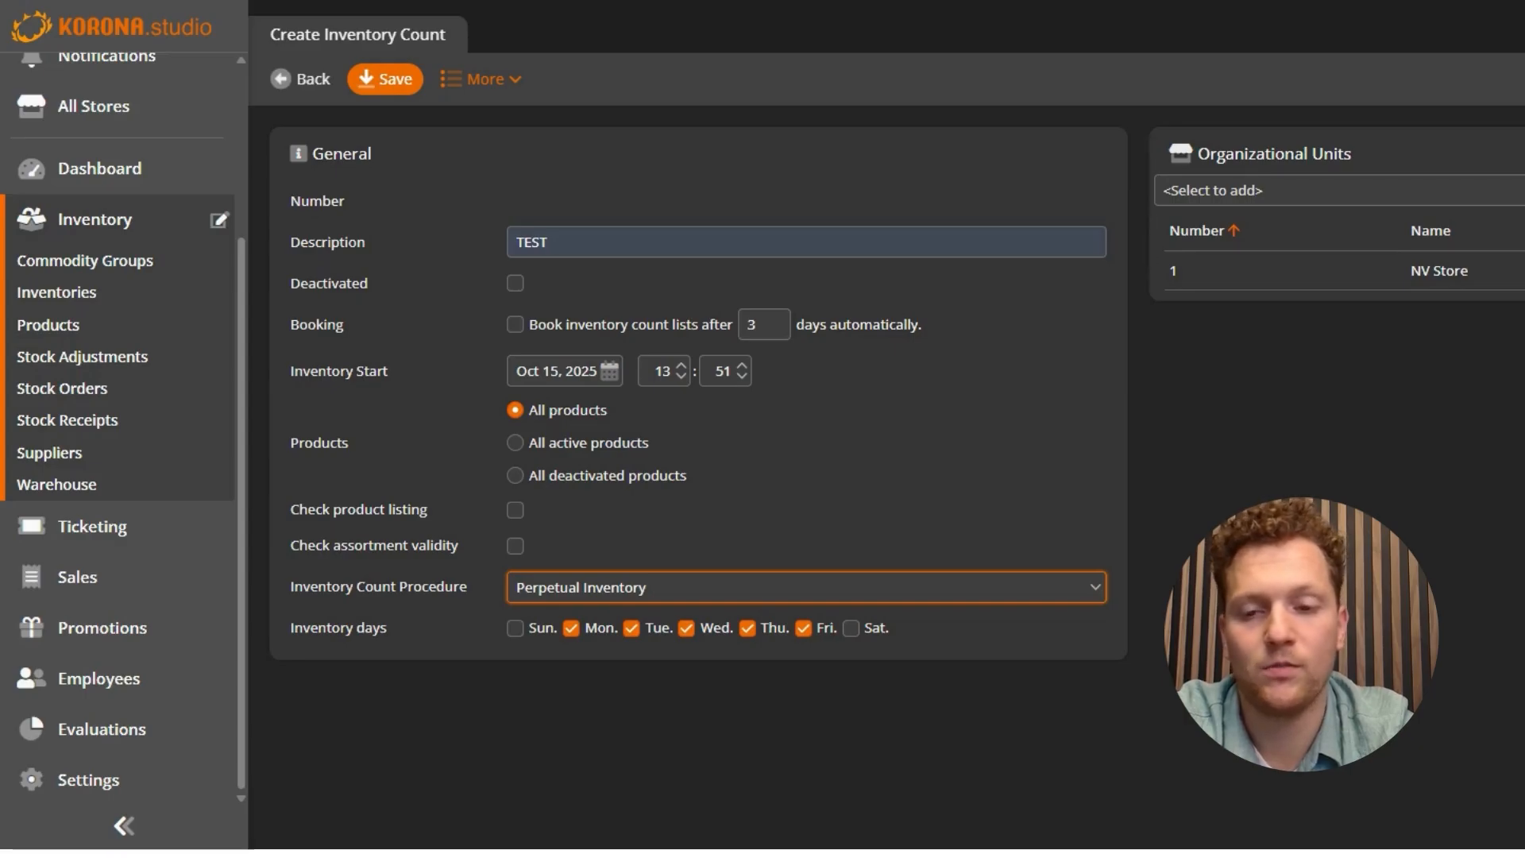
pyautogui.click(632, 629)
pyautogui.click(671, 628)
pyautogui.click(632, 628)
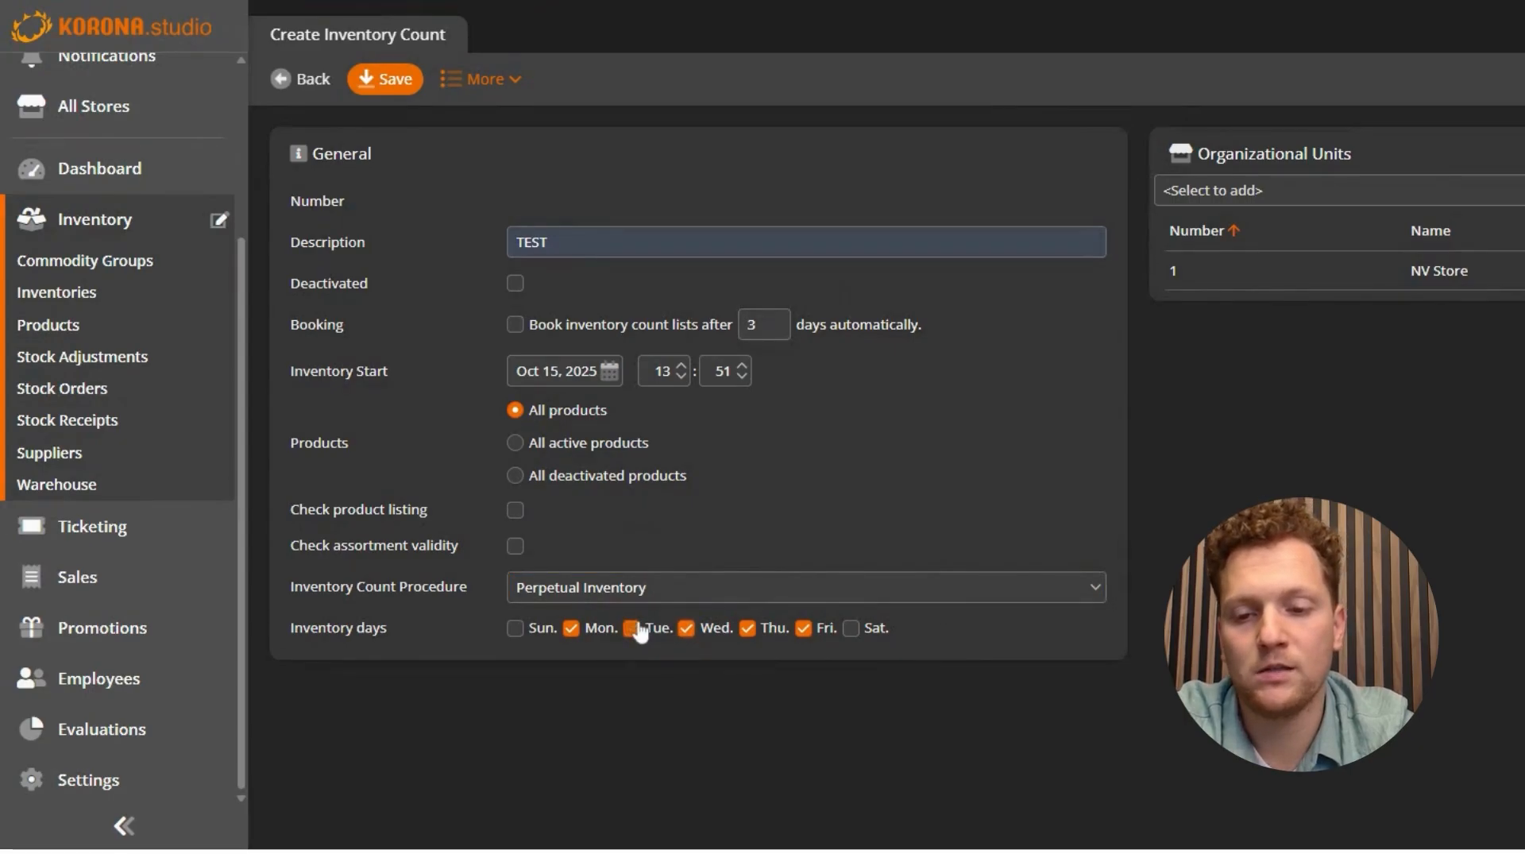
pyautogui.click(687, 628)
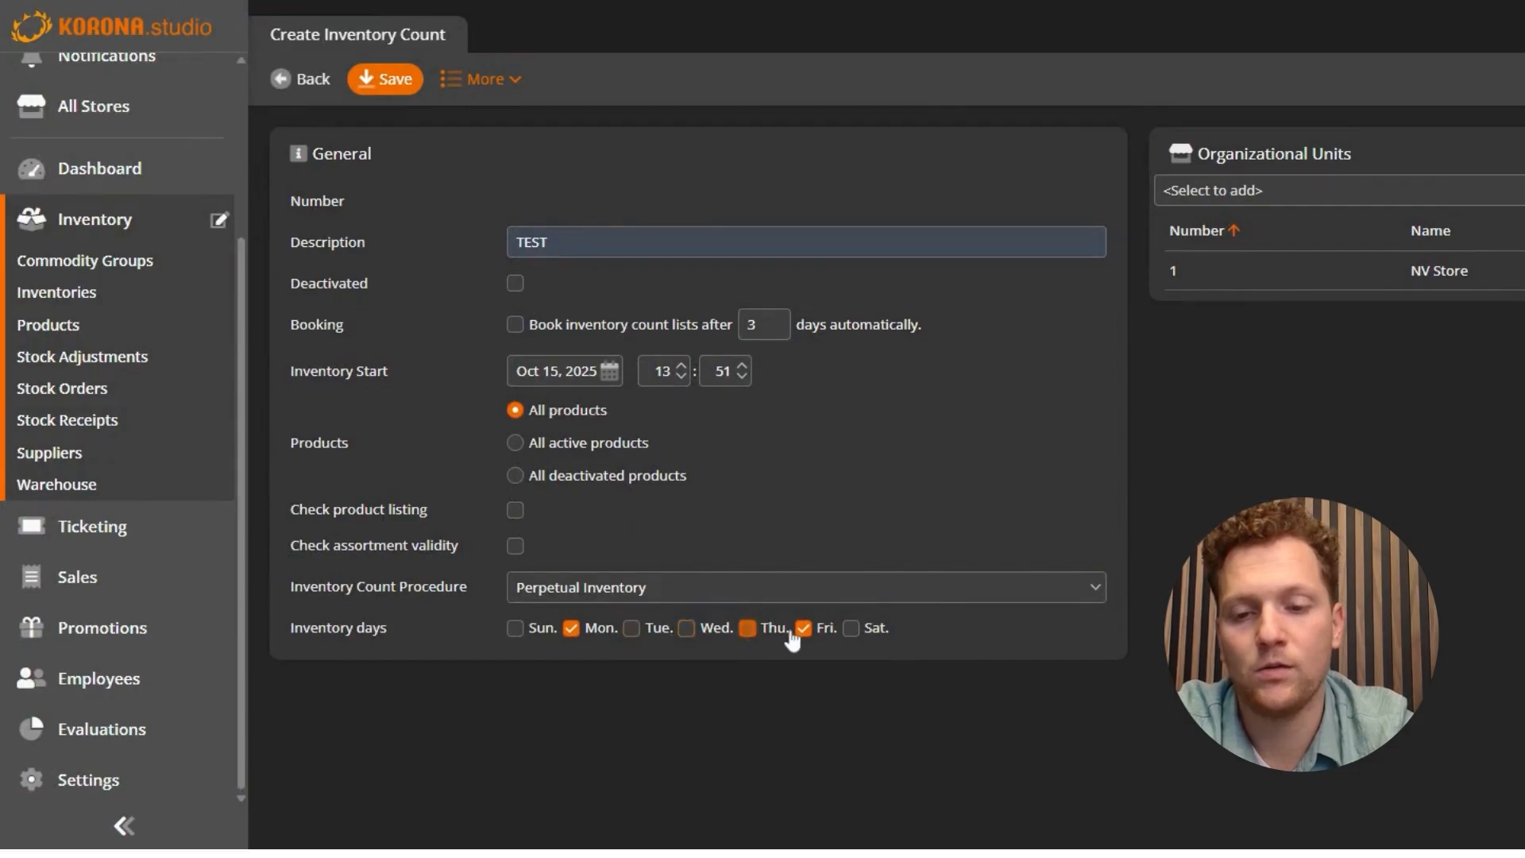
pyautogui.click(748, 628)
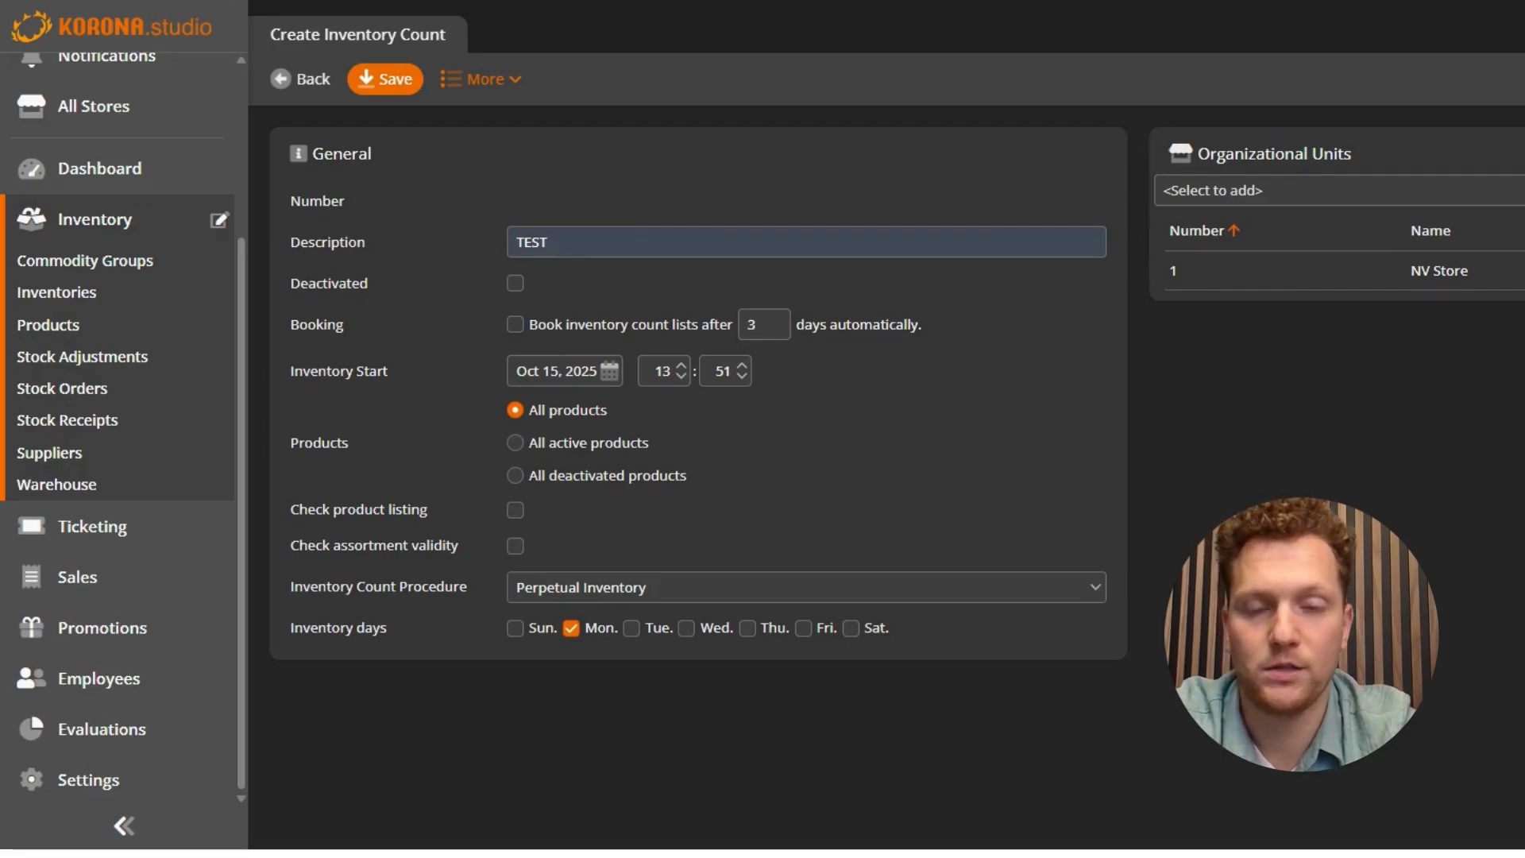
# Save the inventory count with the Inventory Sampling procedure and open its NV Store count list.
pyautogui.click(608, 594)
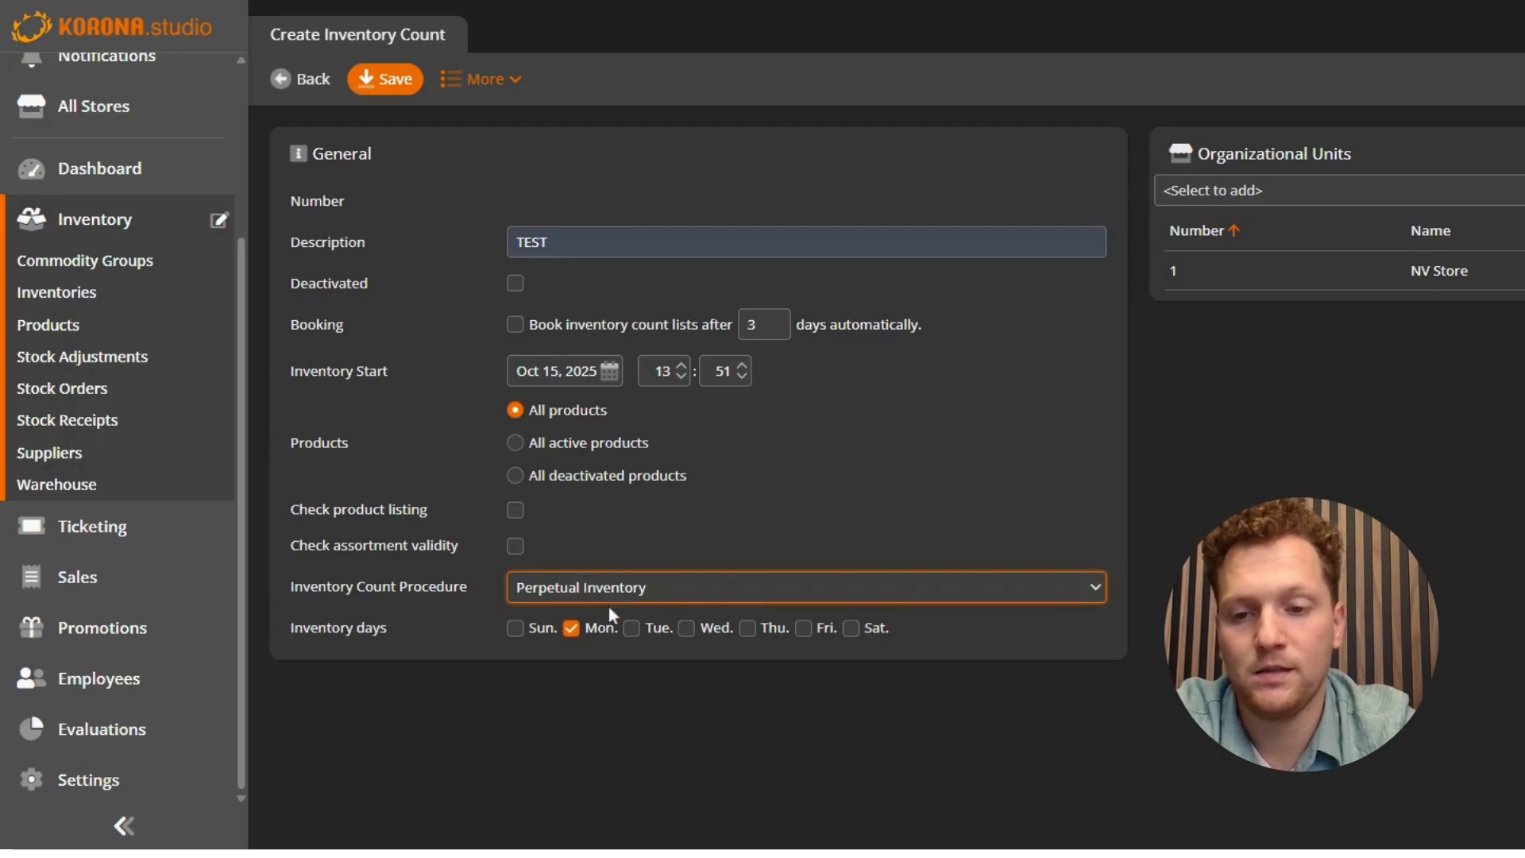
pyautogui.click(608, 607)
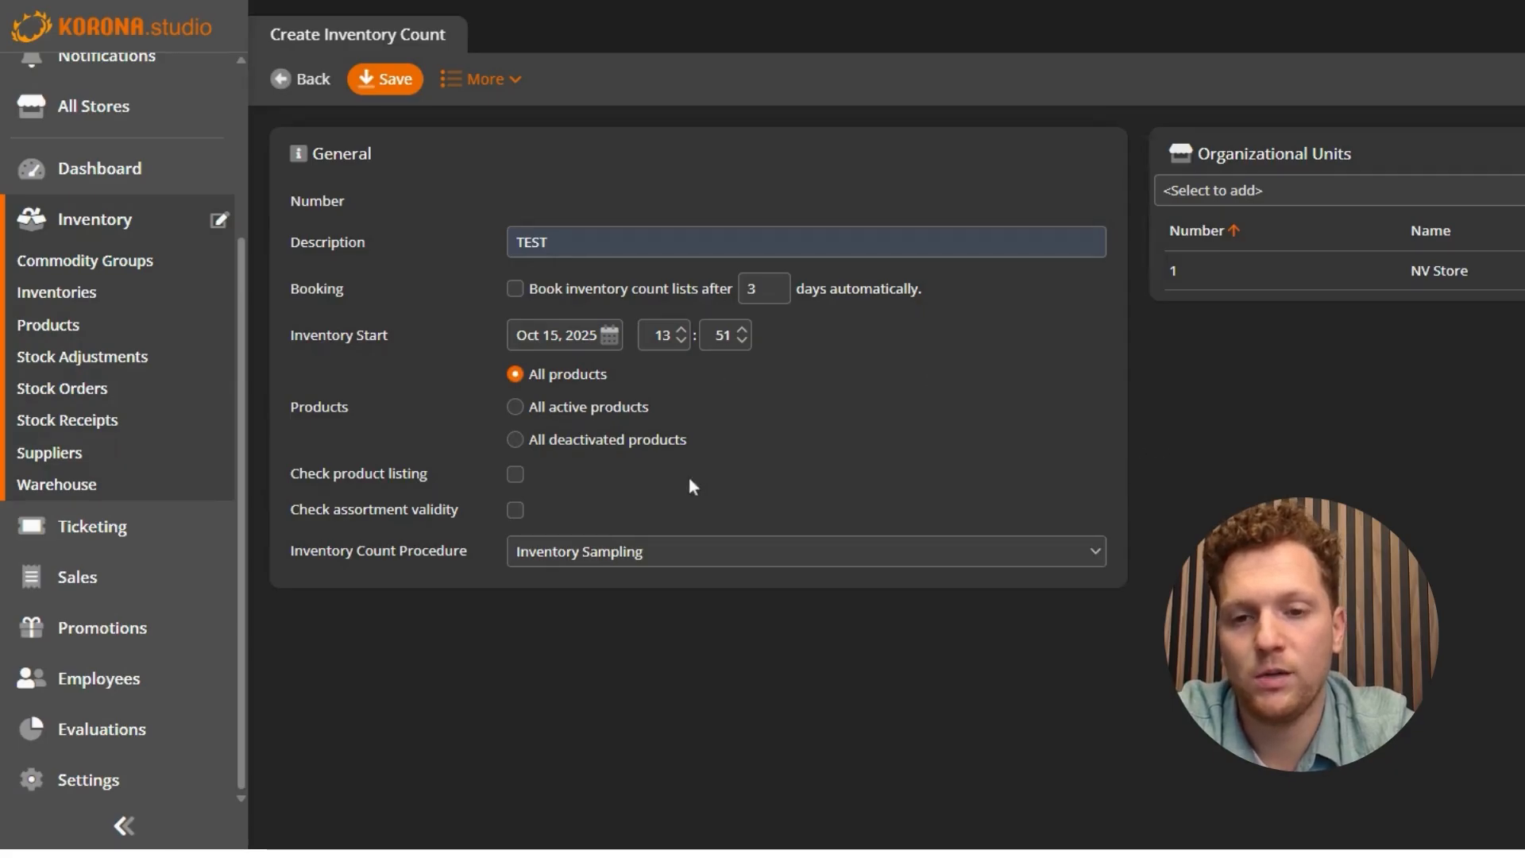
pyautogui.click(387, 89)
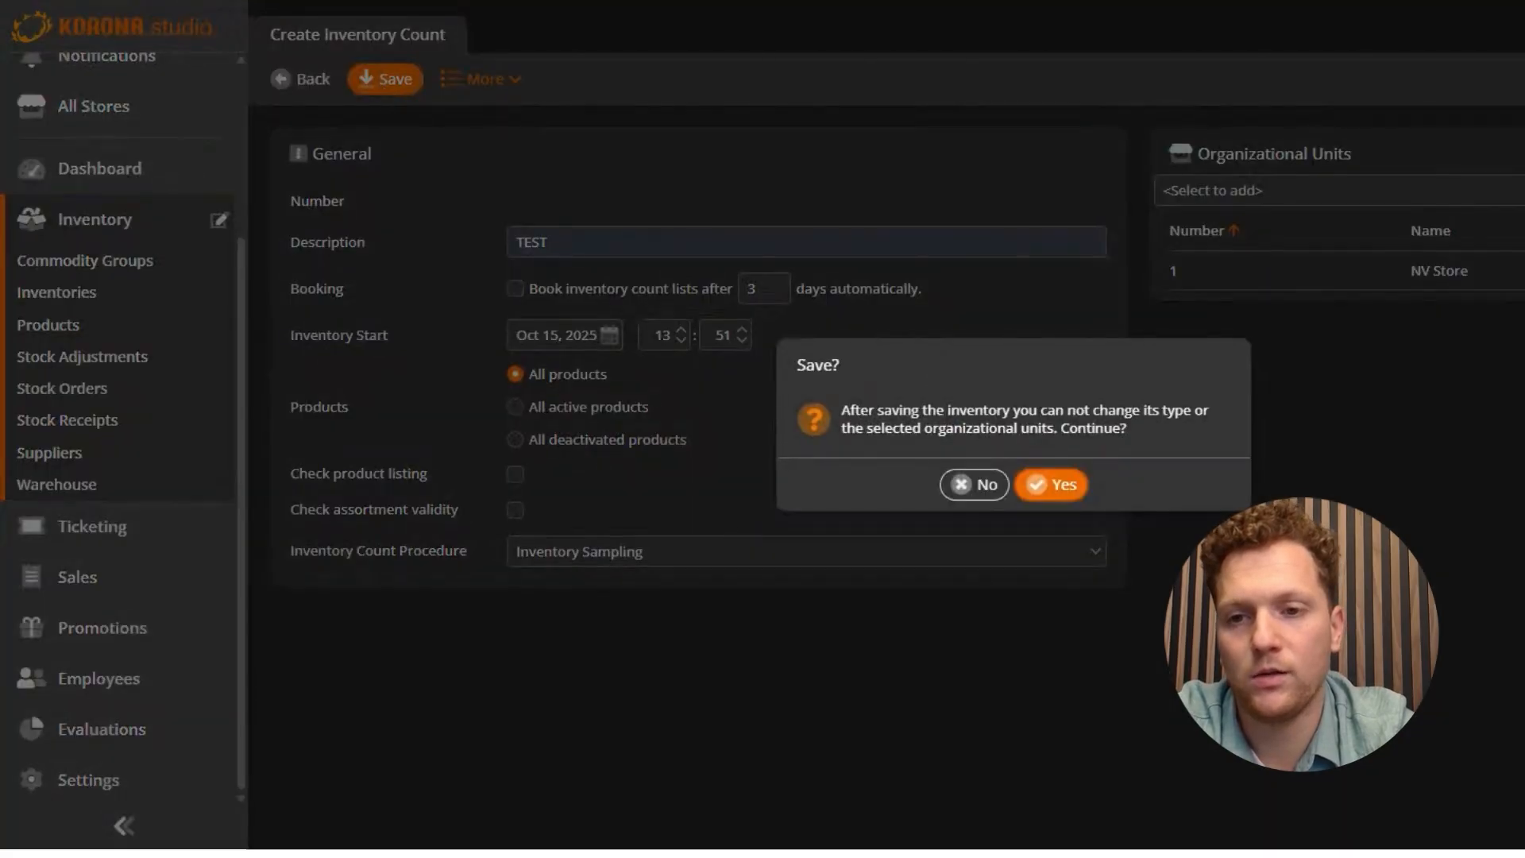
pyautogui.click(1041, 485)
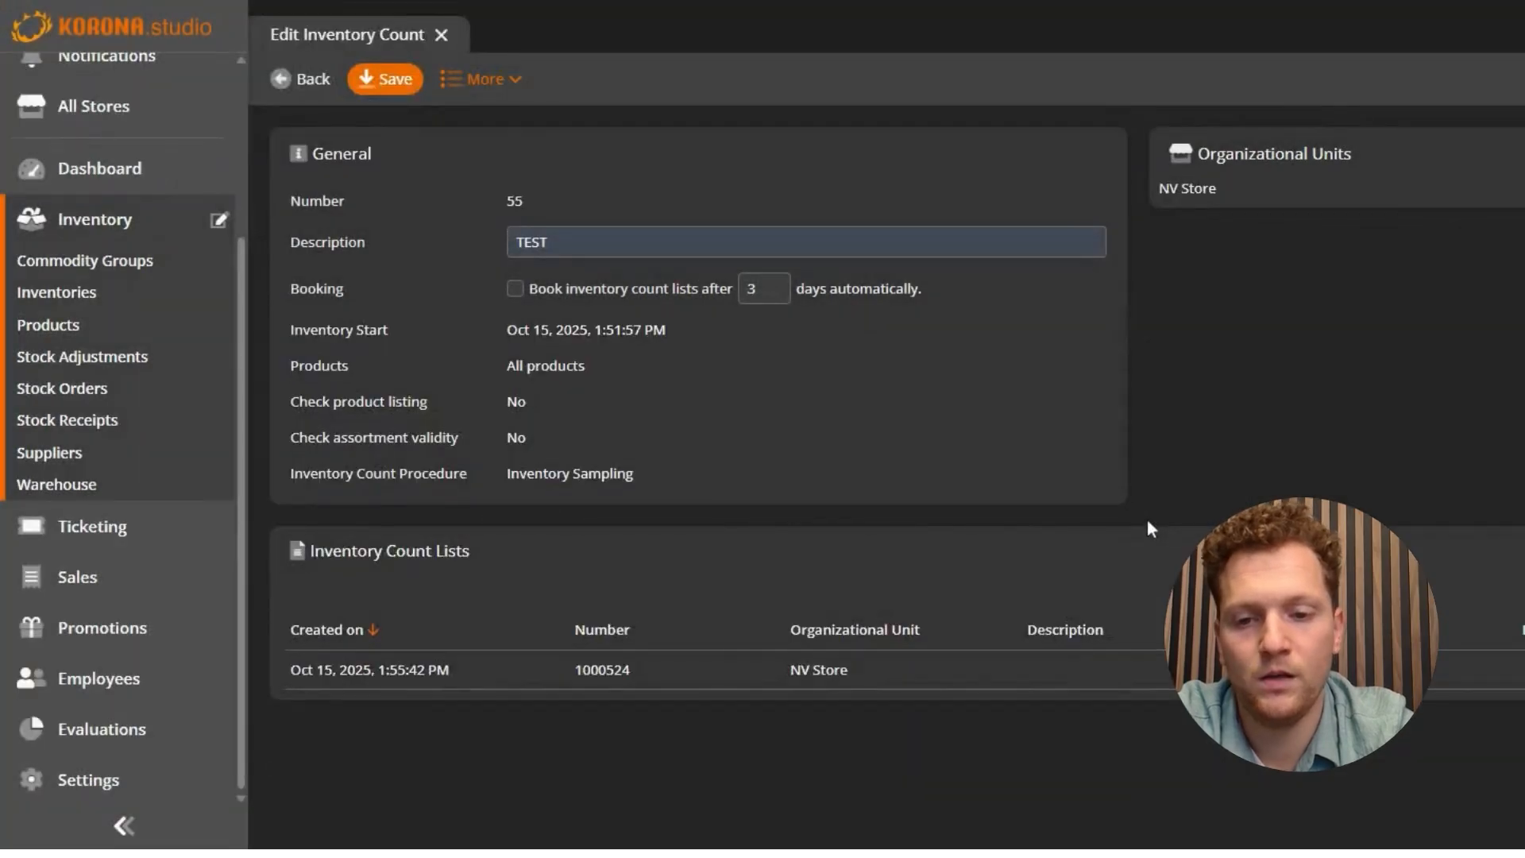
pyautogui.doubleClick(688, 670)
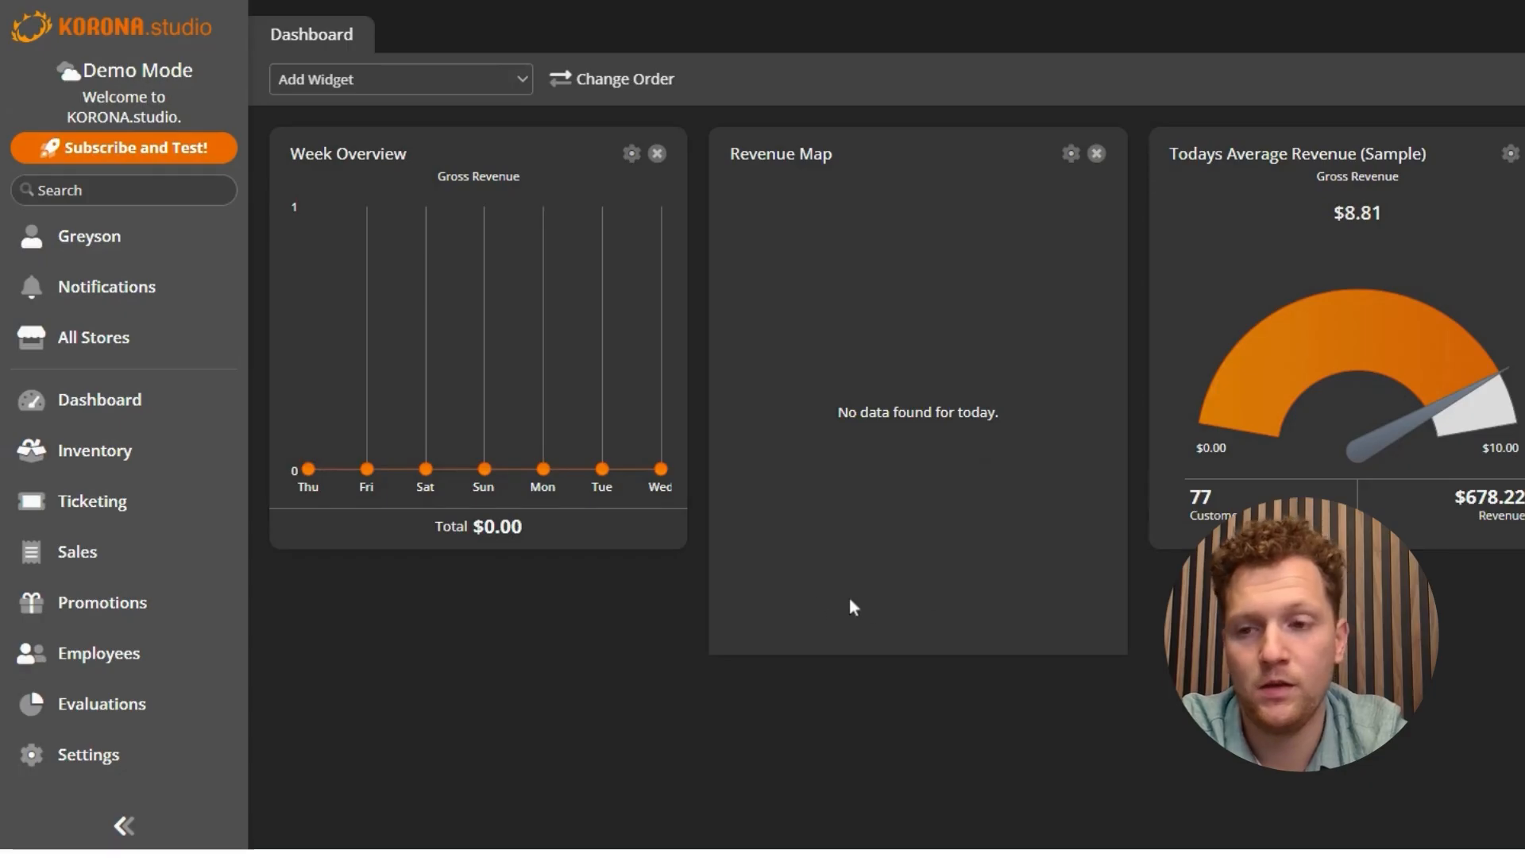
# Open the inventory counts overview and start creating a new inventory count.
pyautogui.click(170, 467)
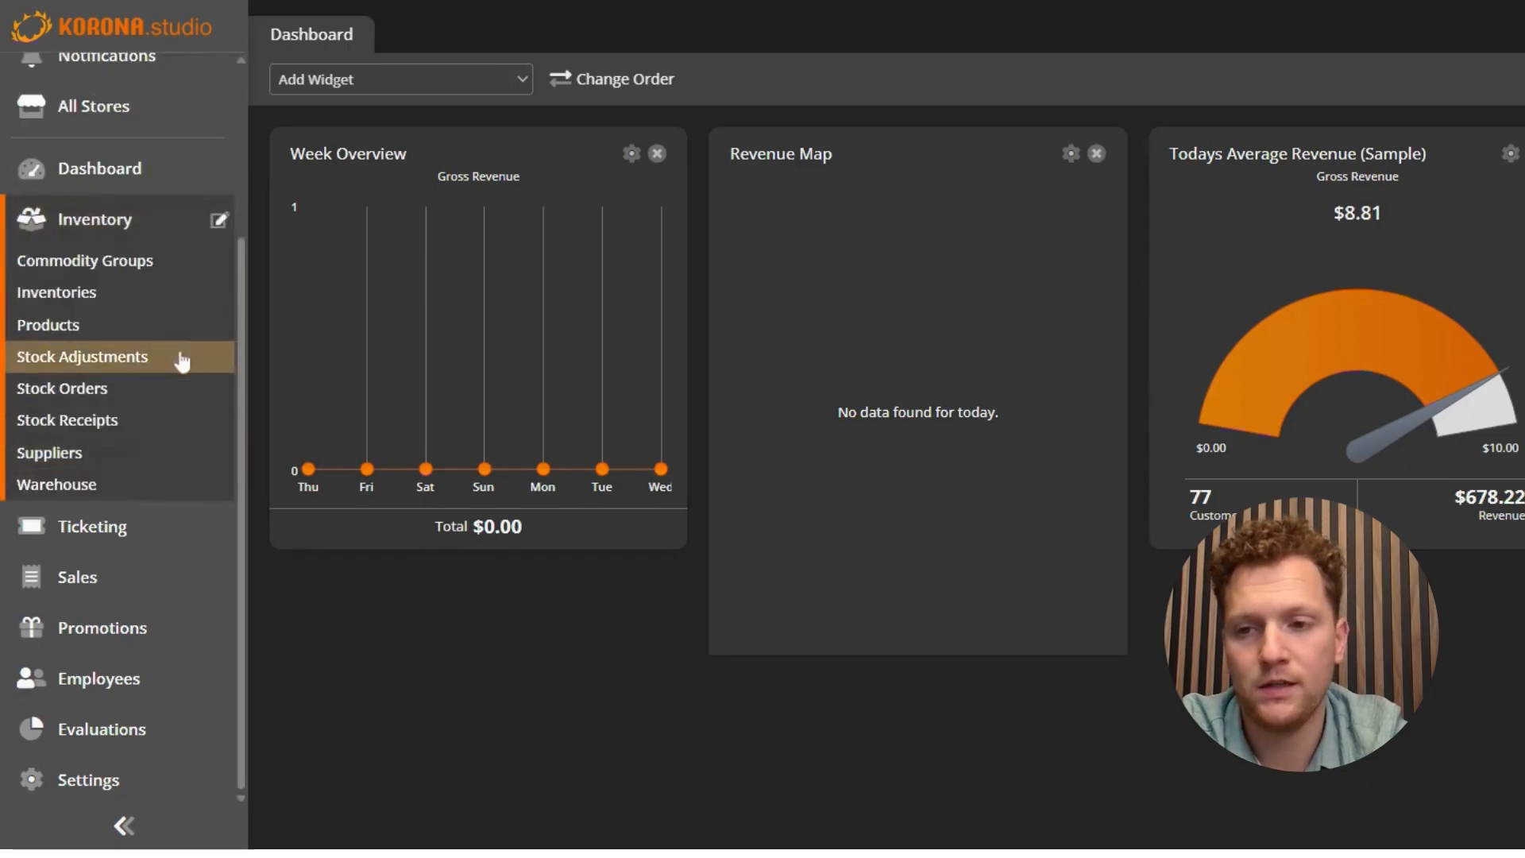
pyautogui.click(144, 302)
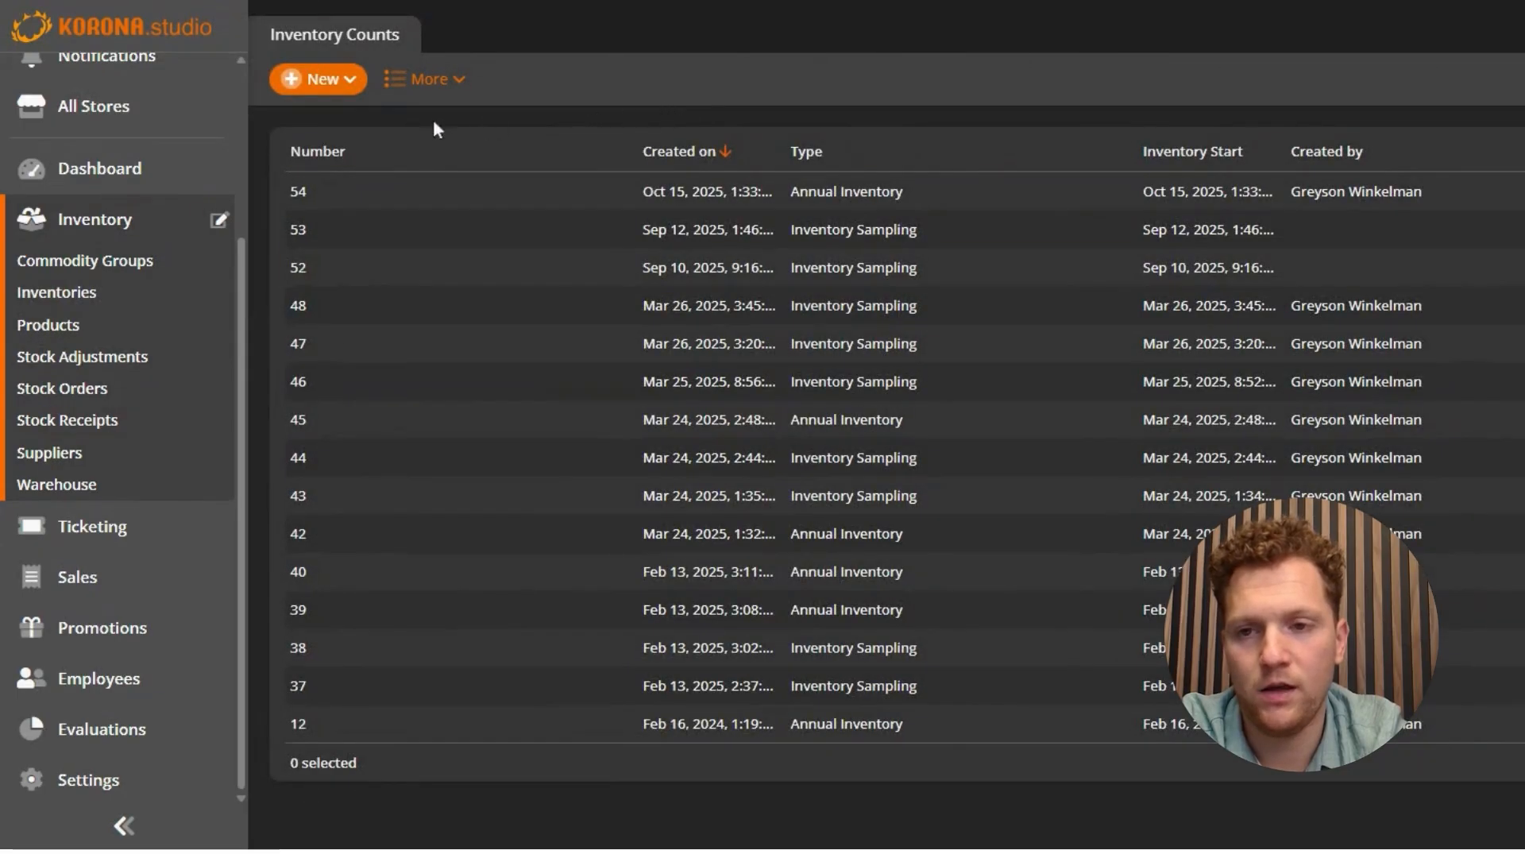
pyautogui.click(316, 81)
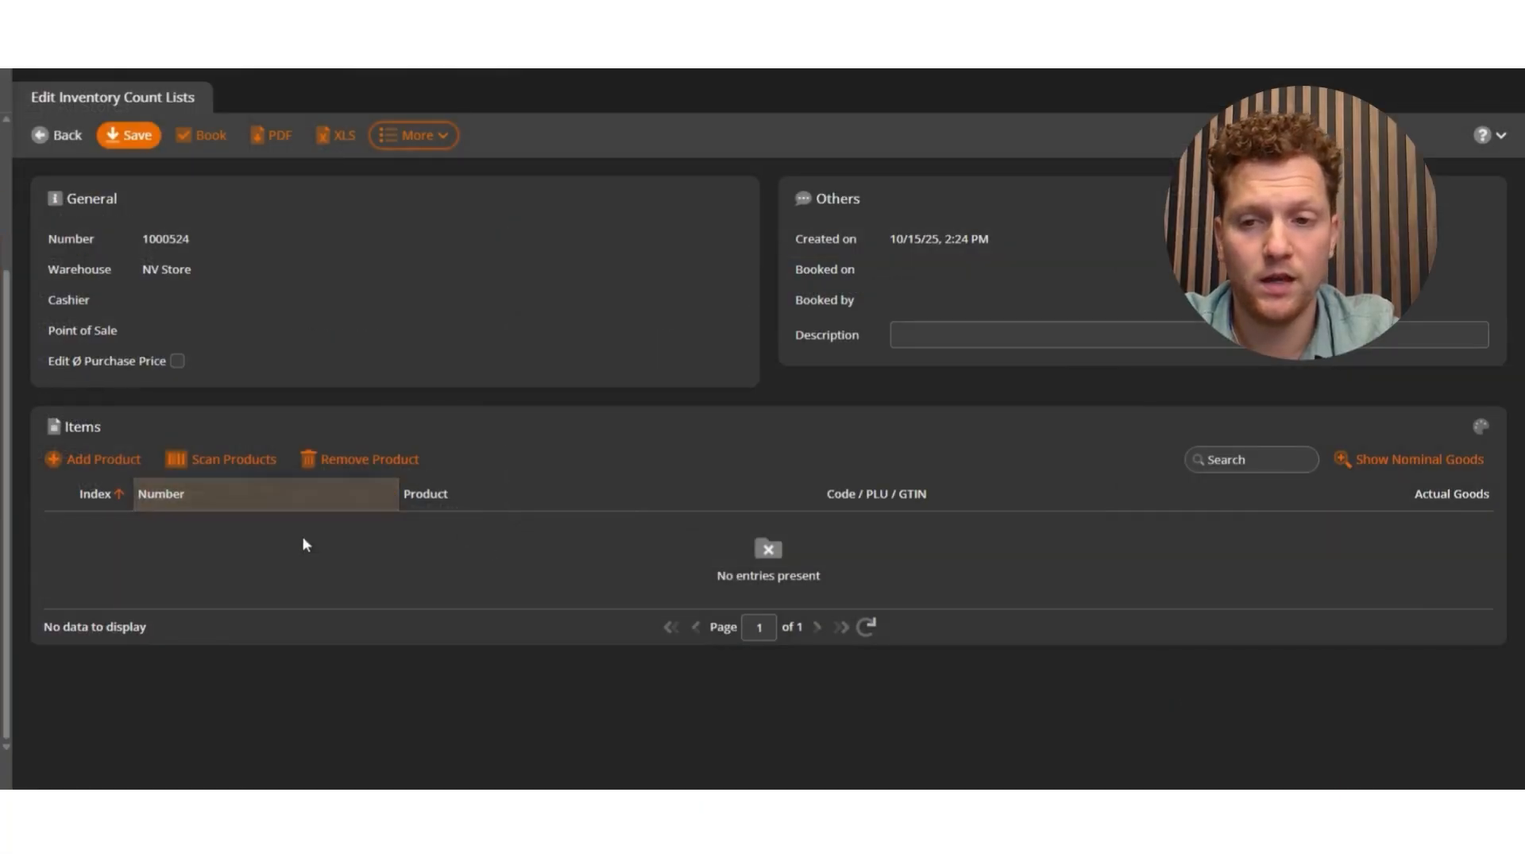
# Add all products of the Beer commodity group to the inventory count list.
pyautogui.click(107, 469)
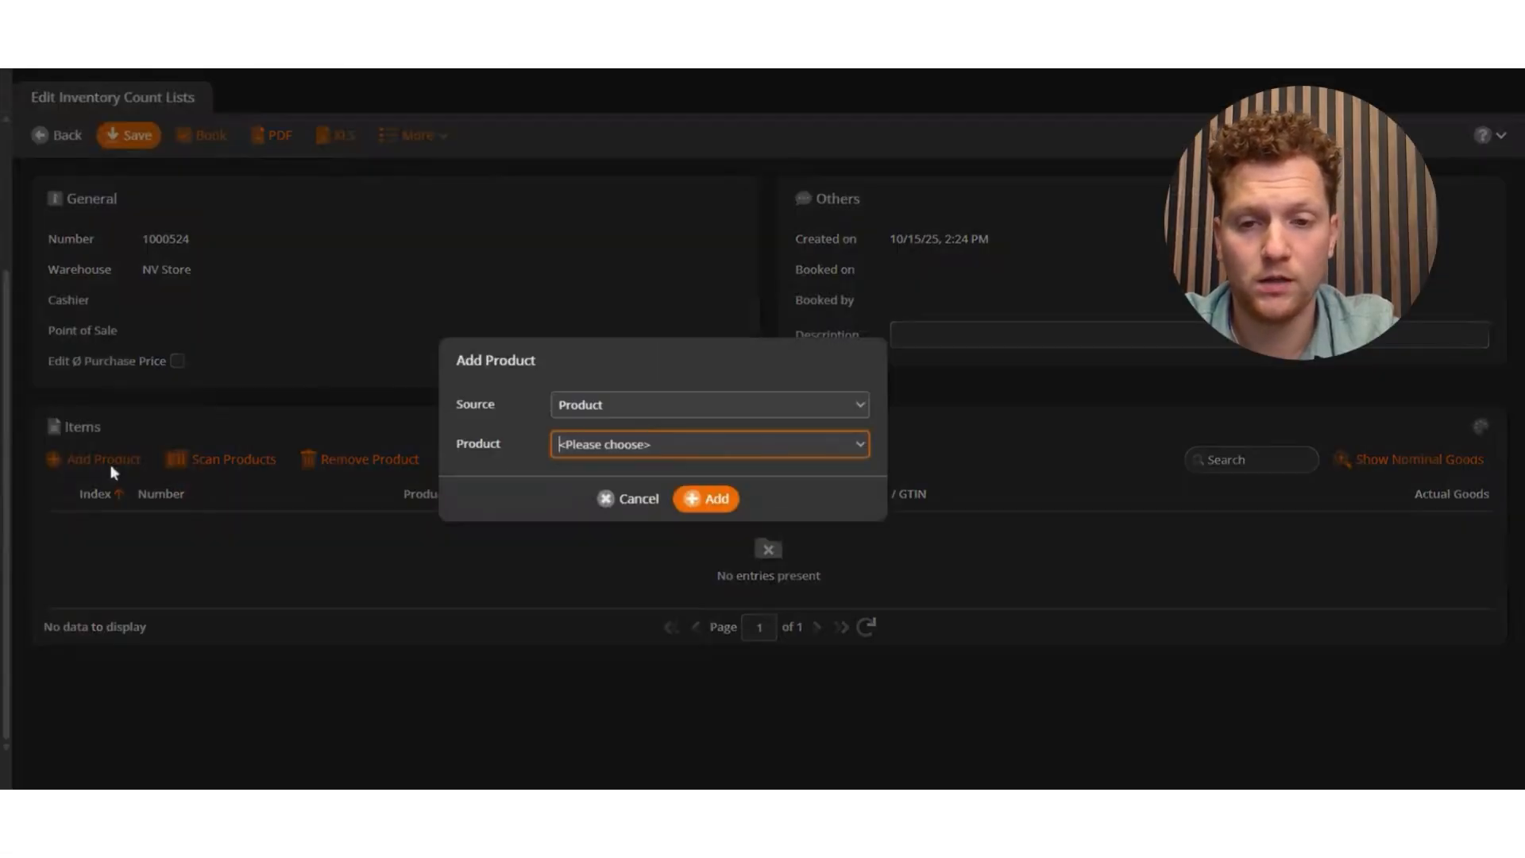
pyautogui.click(679, 405)
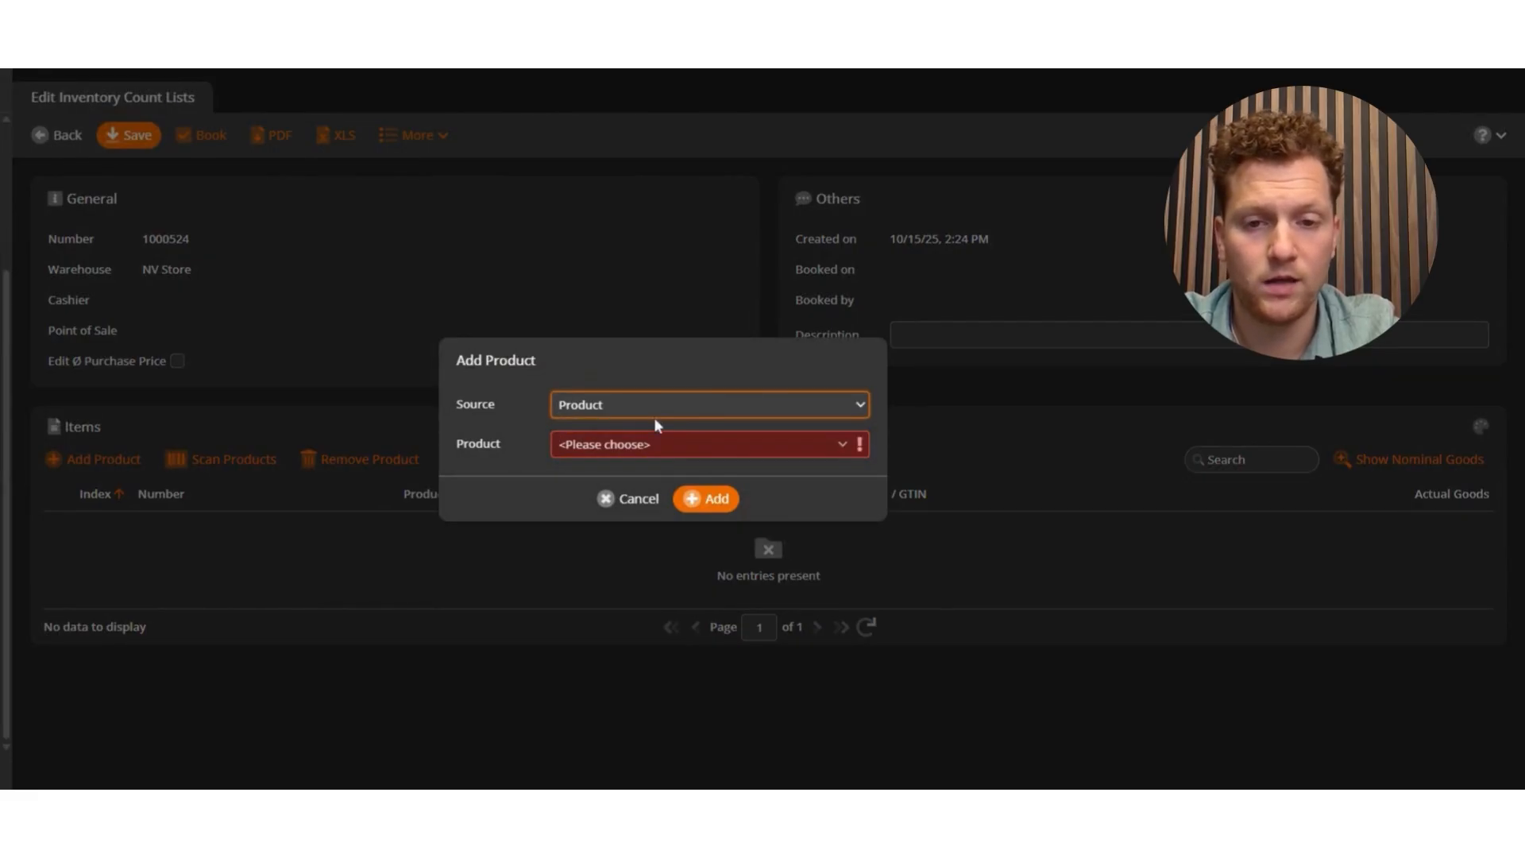
pyautogui.click(658, 442)
pyautogui.click(659, 445)
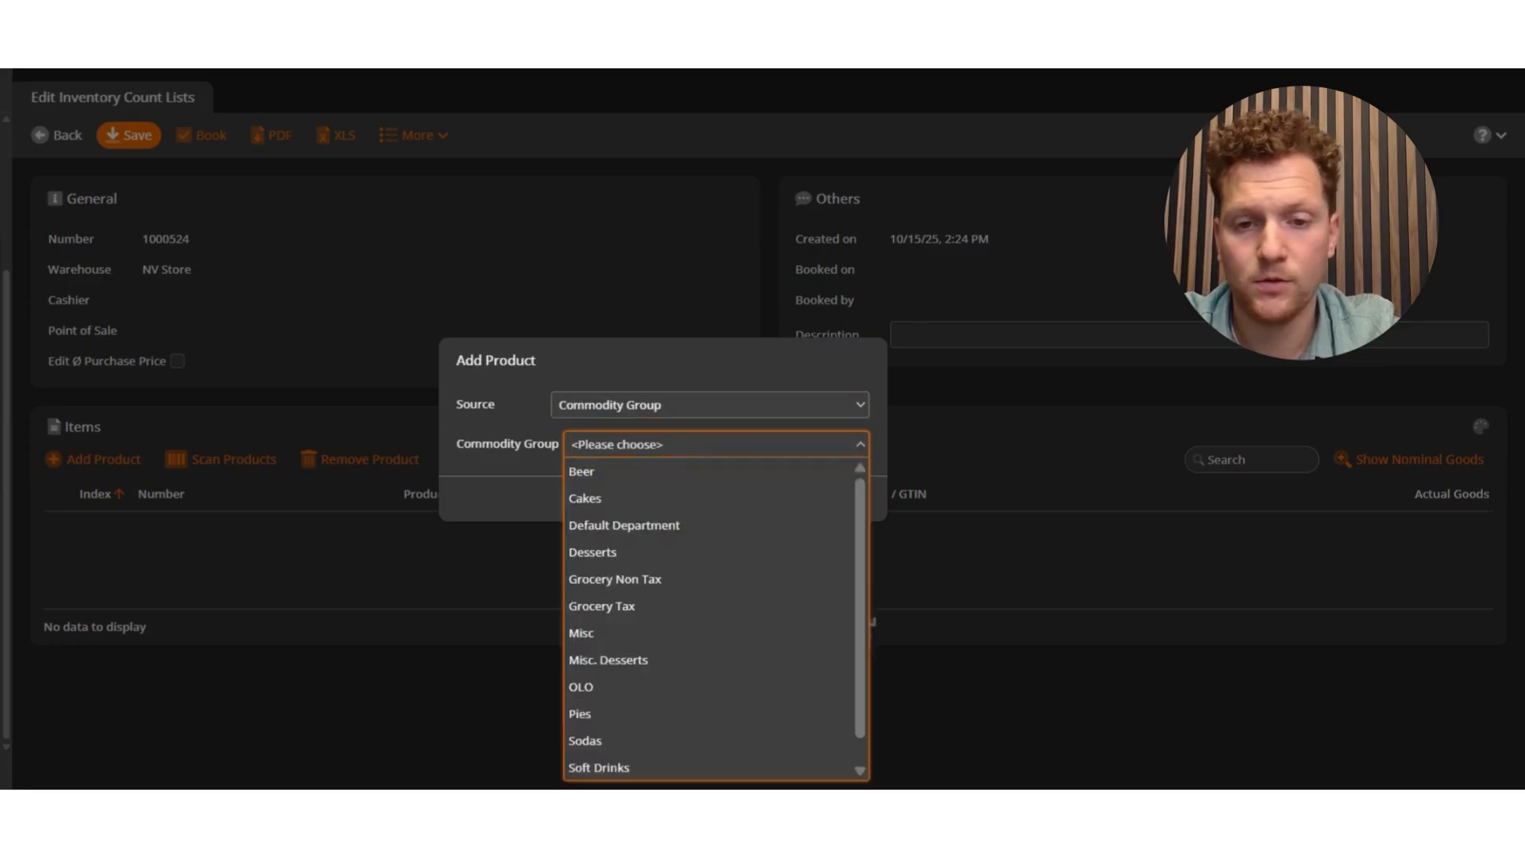
pyautogui.click(619, 472)
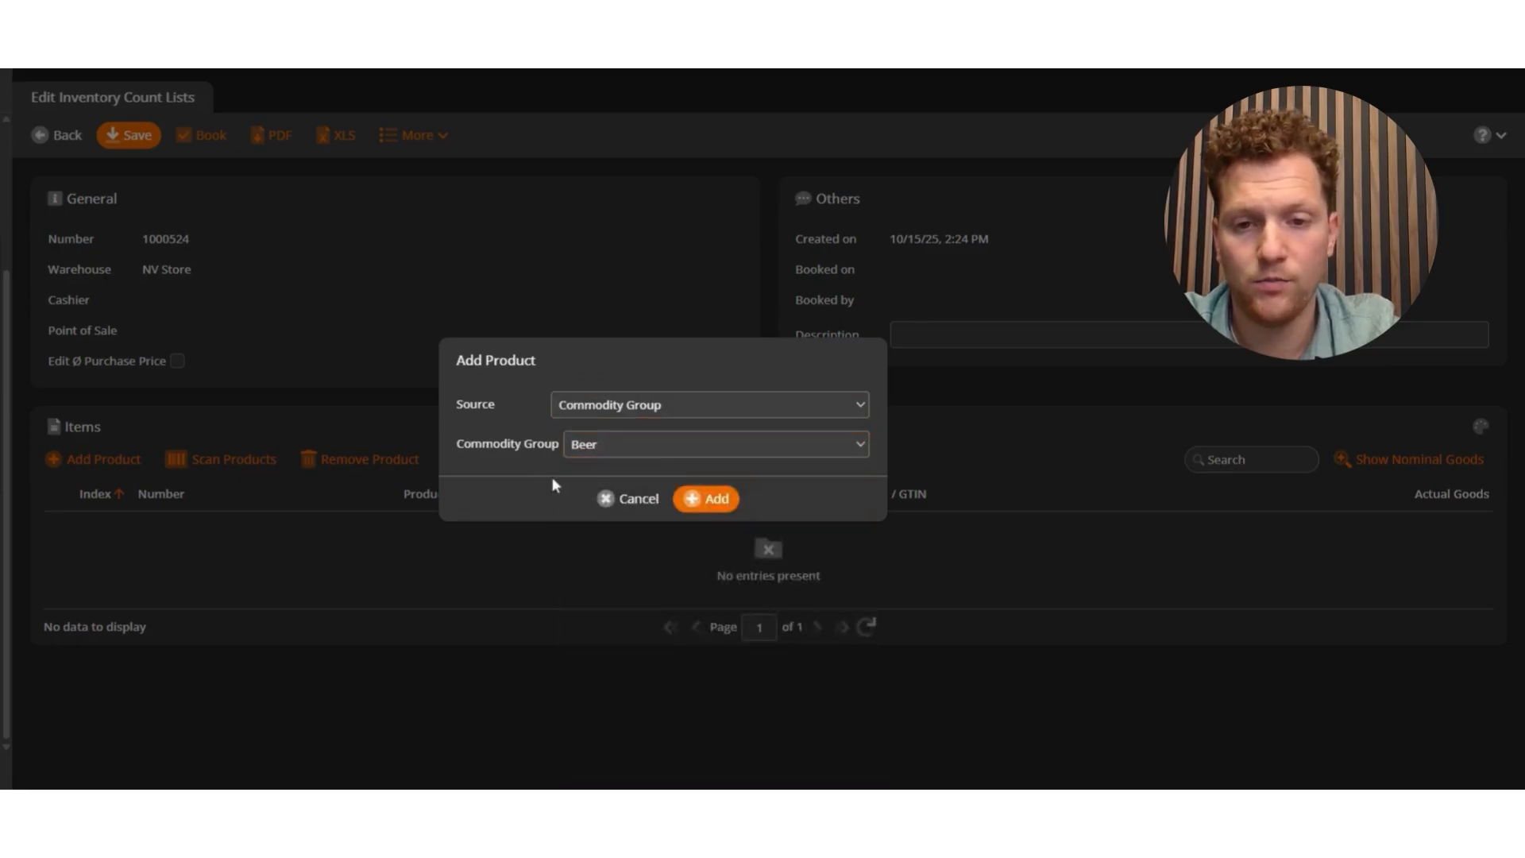
pyautogui.click(699, 498)
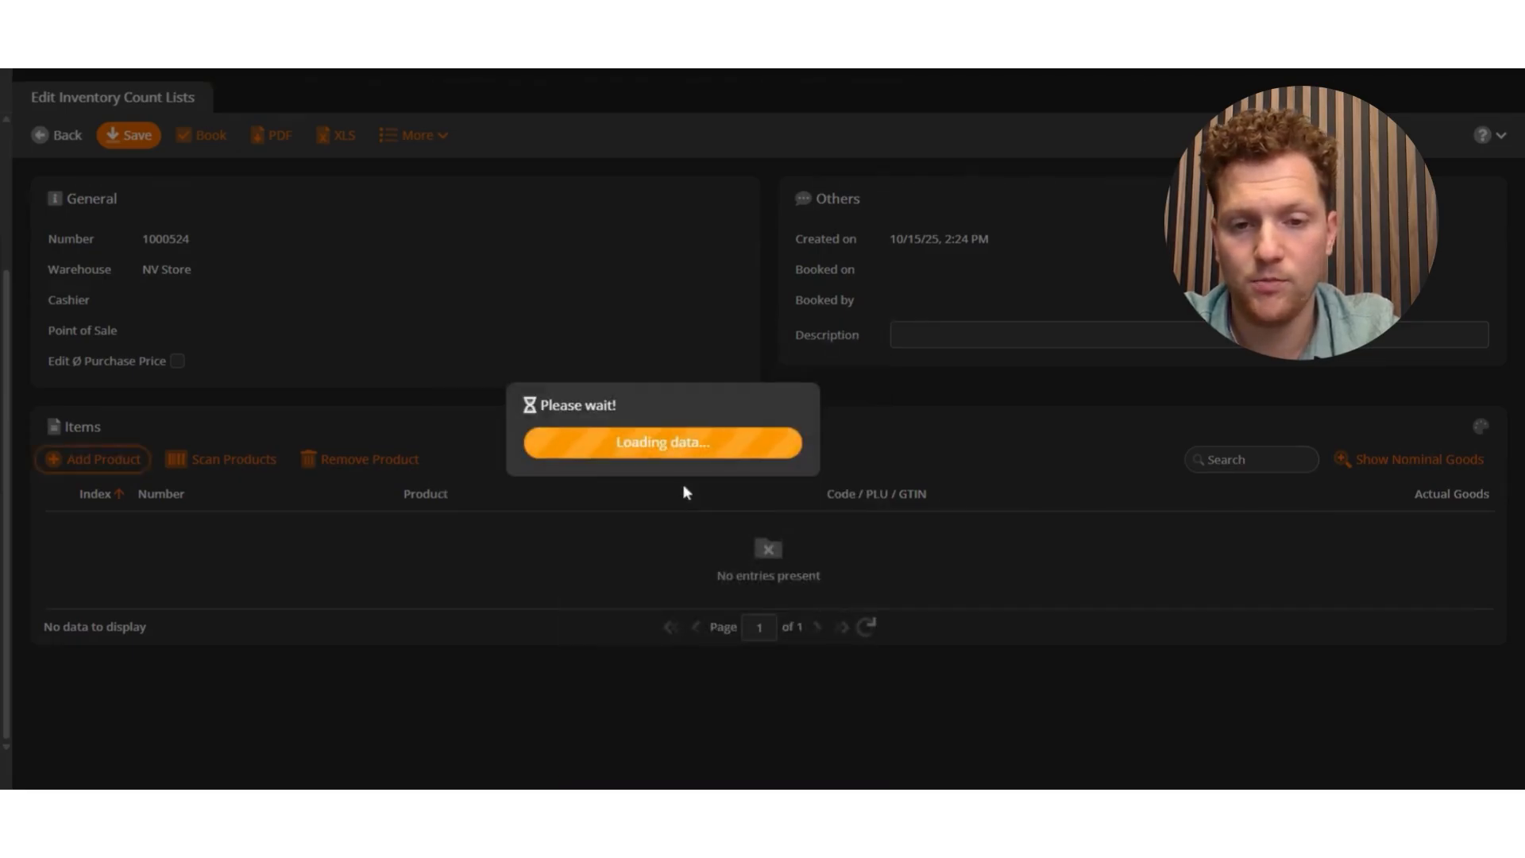
pyautogui.scroll(-3, 628, 458)
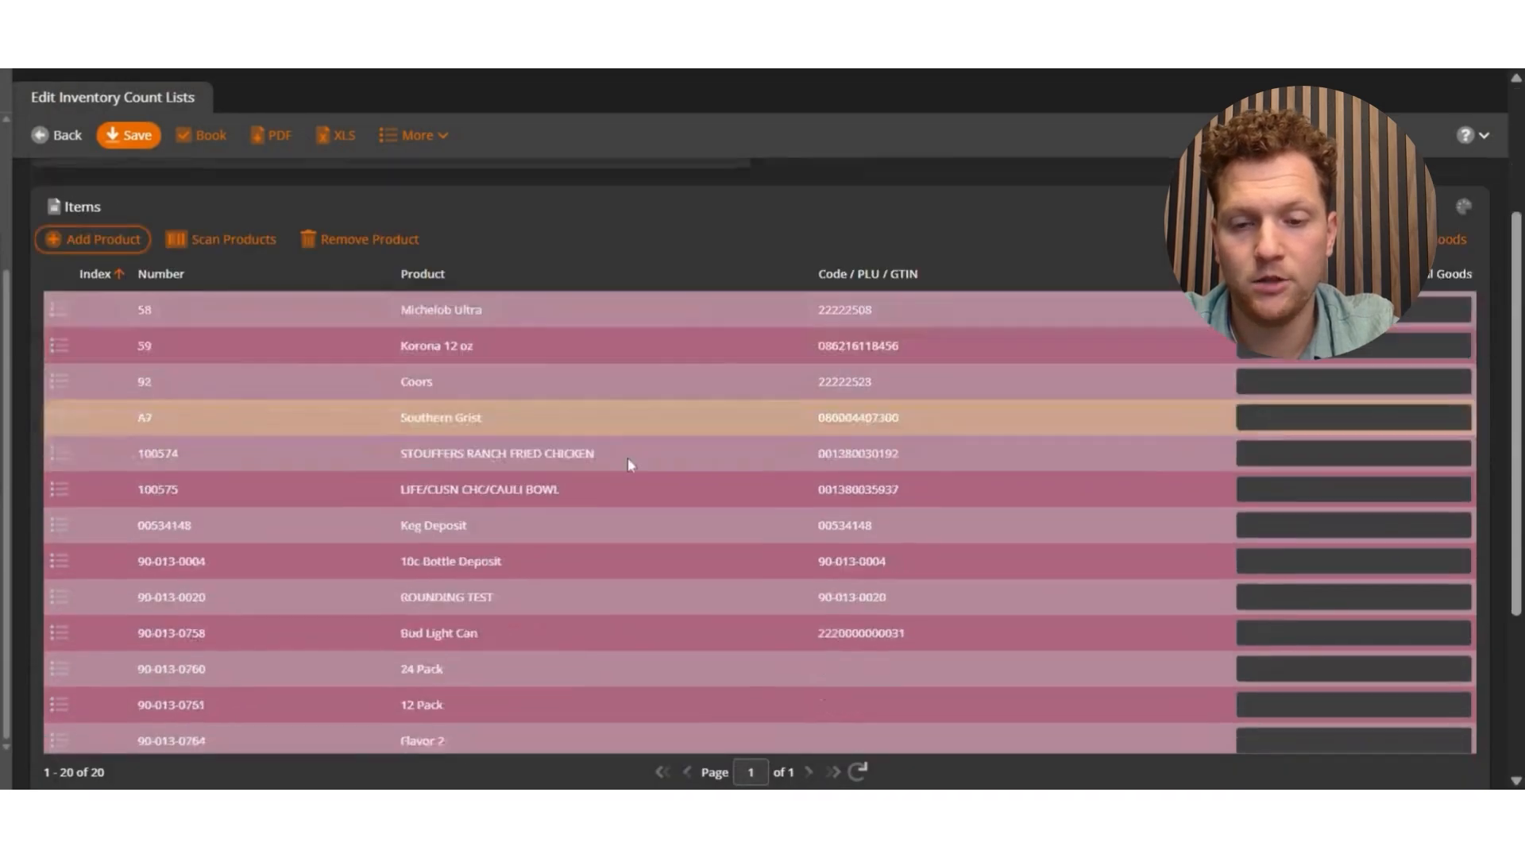
pyautogui.scroll(3, 612, 456)
# Try the Tag, Supplier and Commodity Group sources for adding further products to the count list.
pyautogui.click(112, 460)
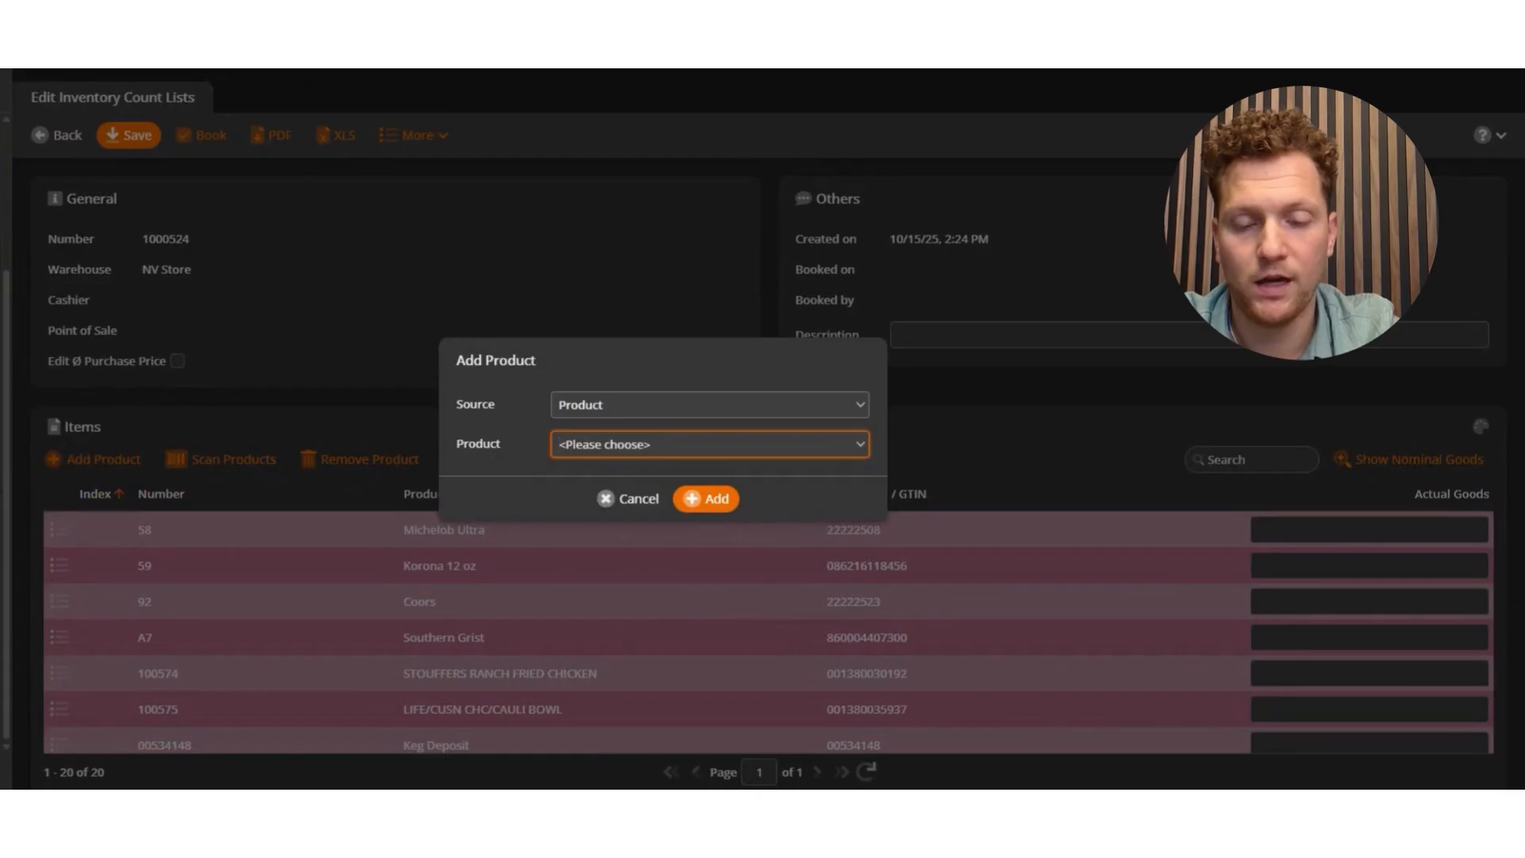
pyautogui.click(617, 408)
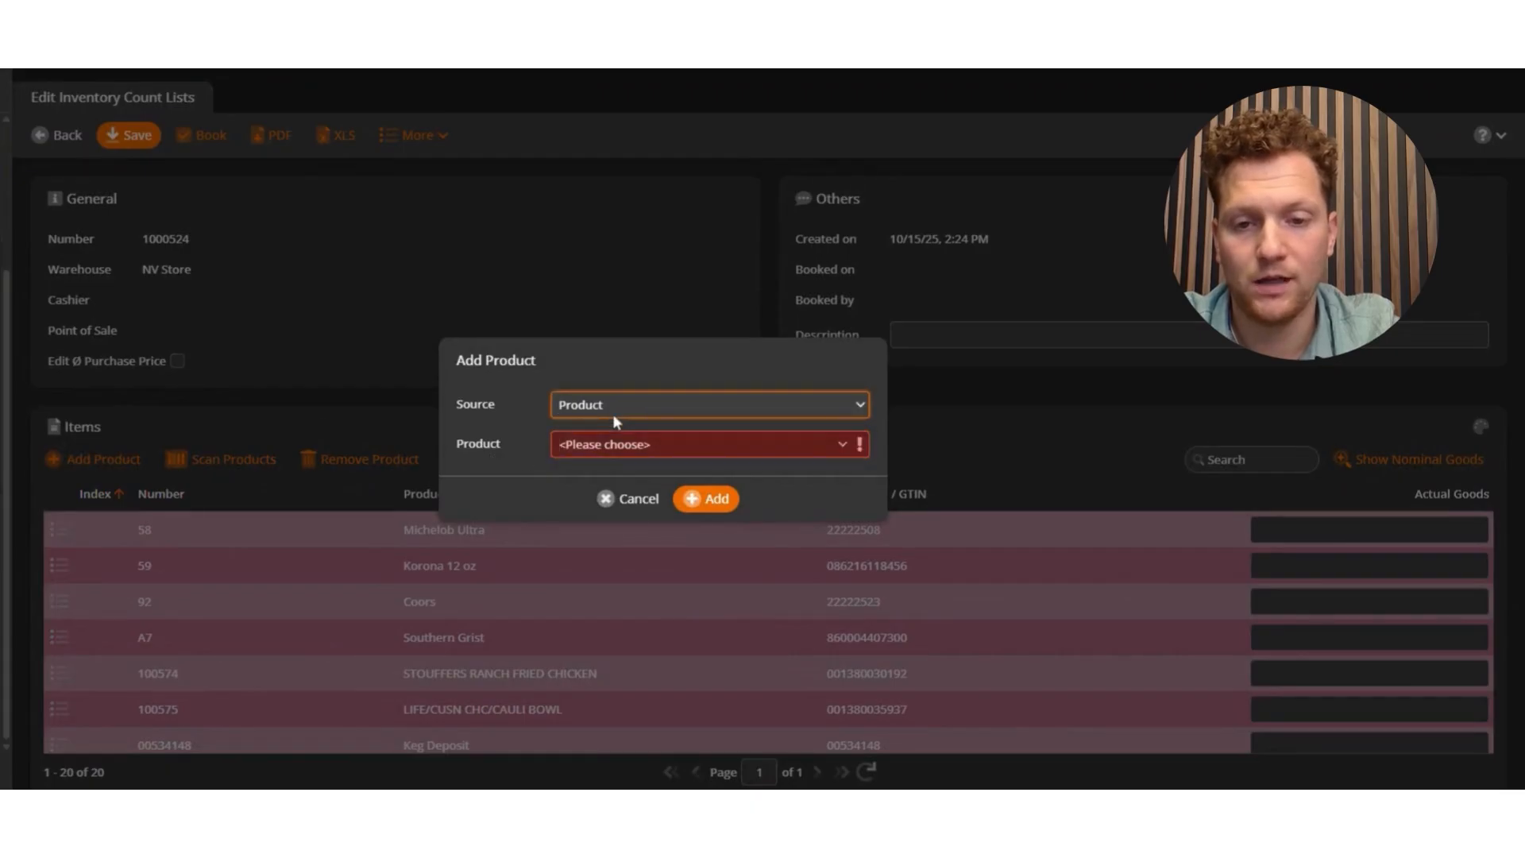
pyautogui.click(612, 418)
pyautogui.click(619, 415)
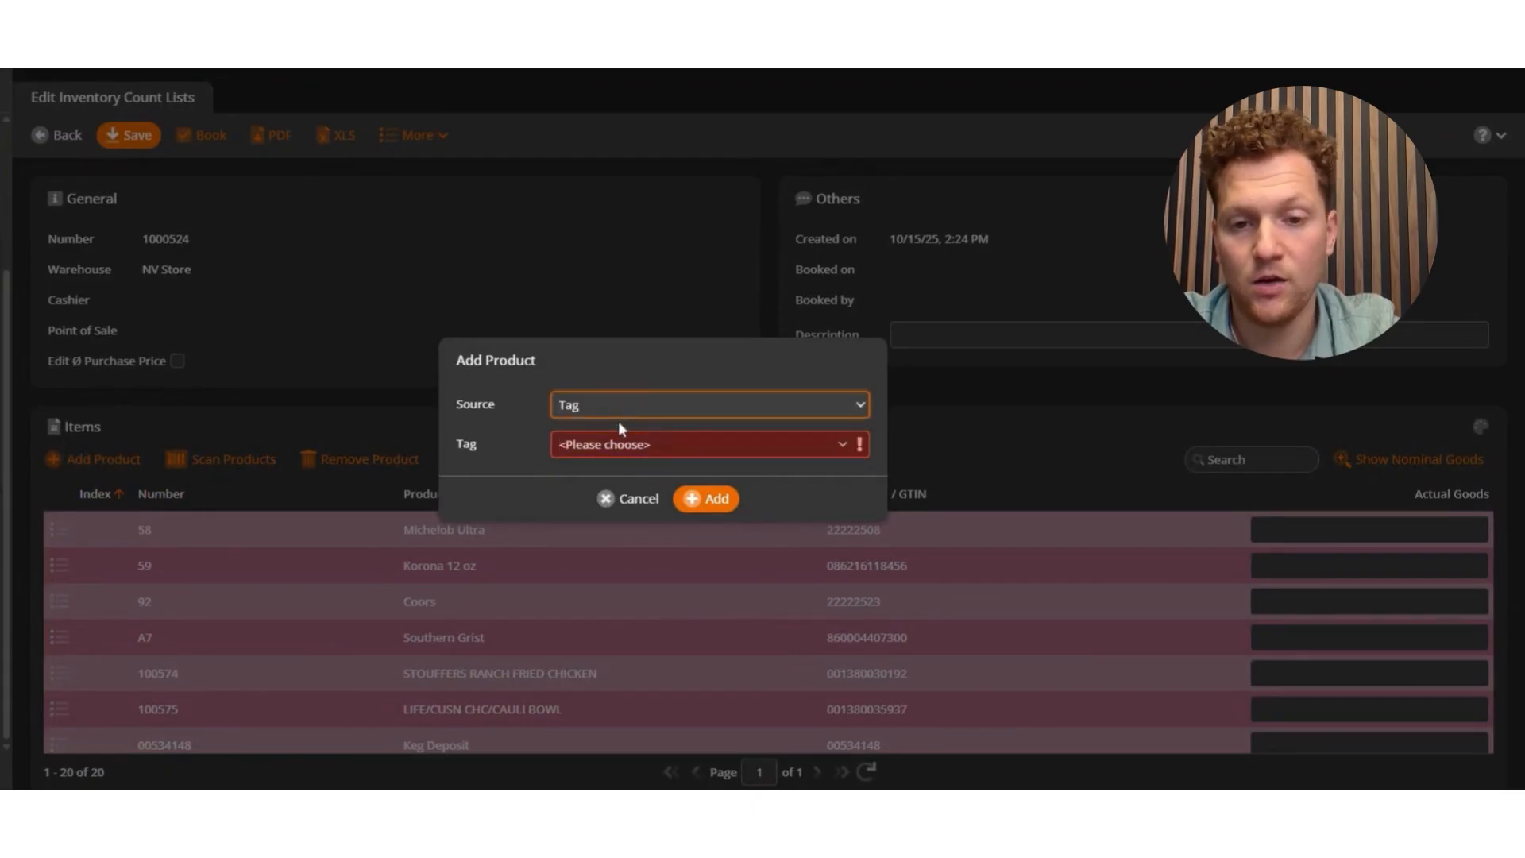
pyautogui.click(619, 424)
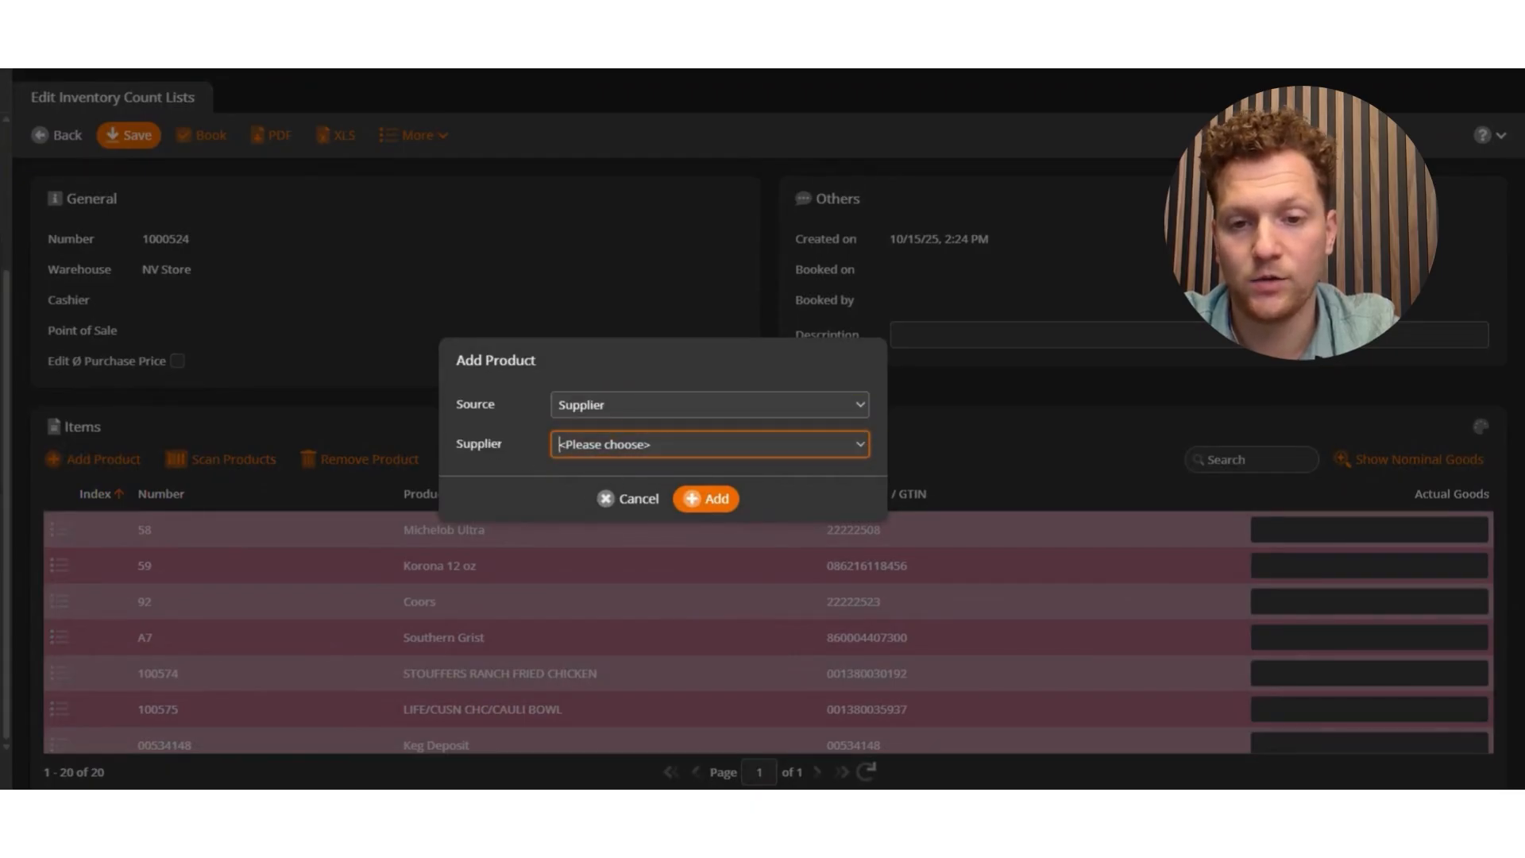
pyautogui.click(624, 414)
pyautogui.click(614, 446)
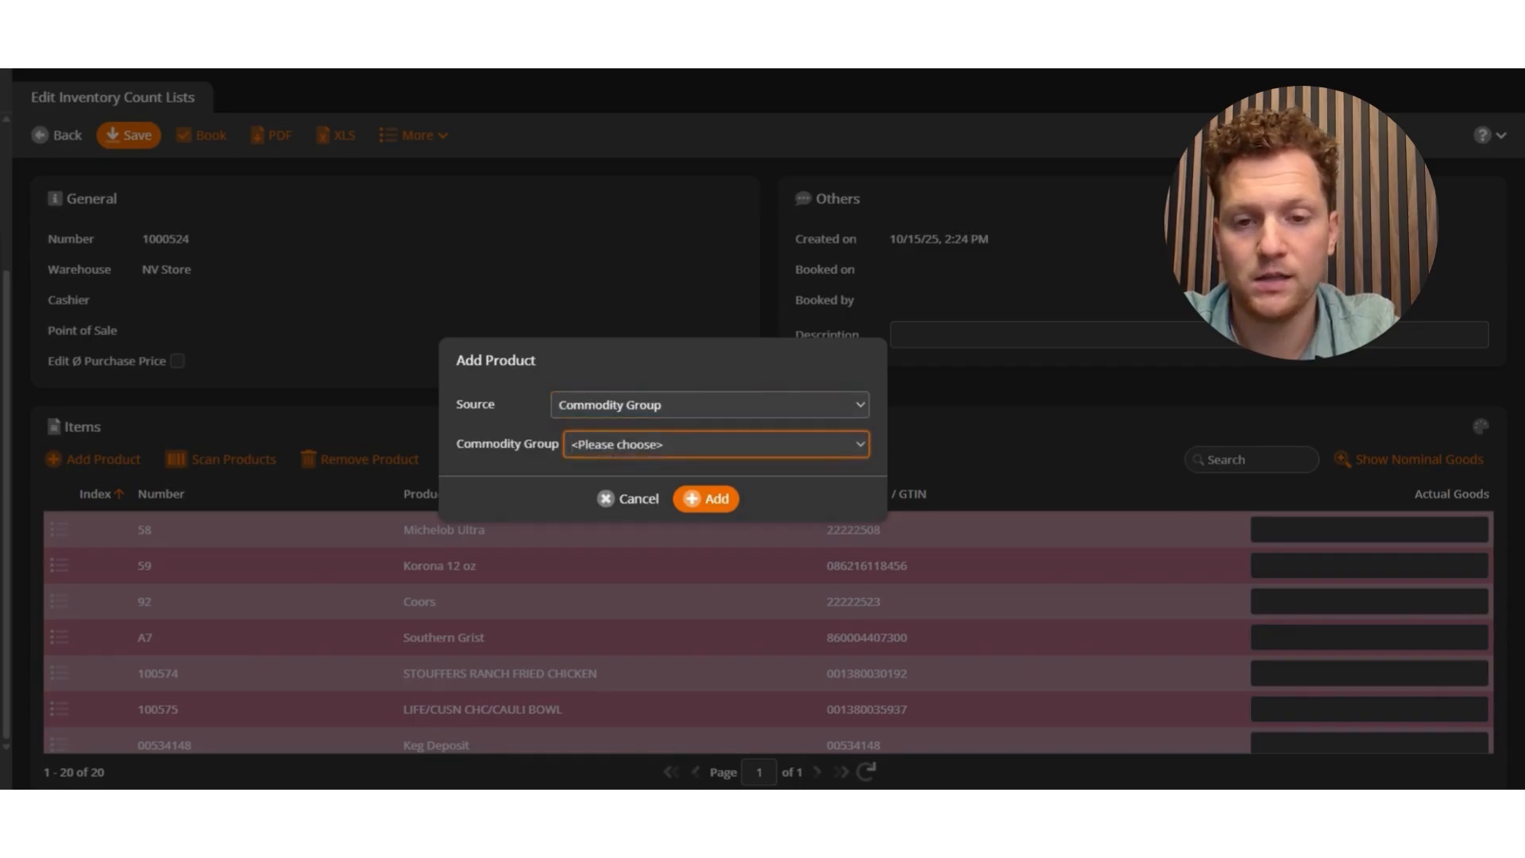
pyautogui.click(613, 446)
pyautogui.click(588, 740)
pyautogui.click(711, 498)
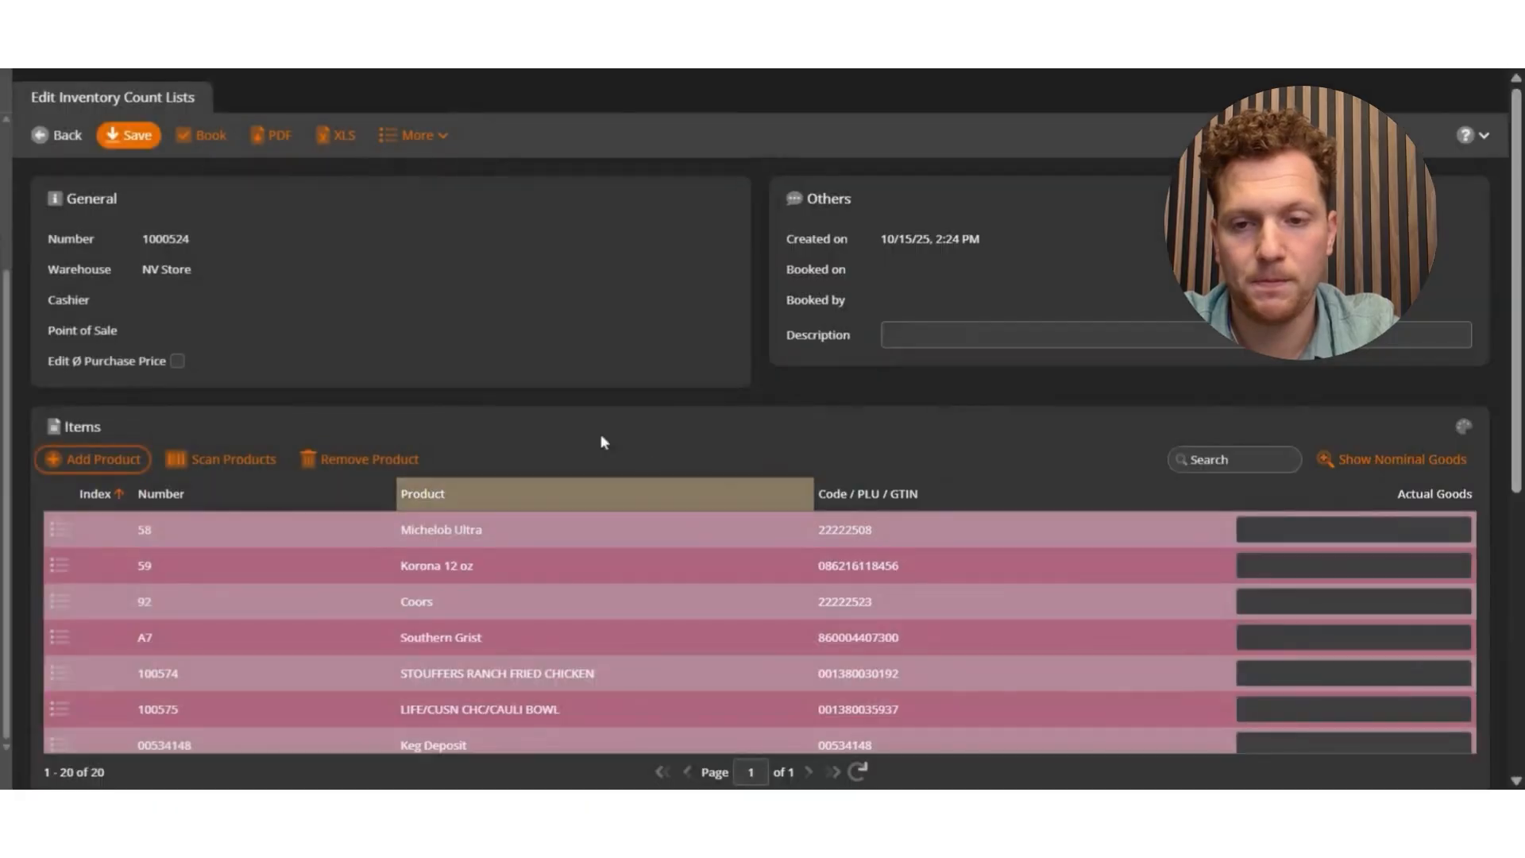
# Review the count list's items and show their nominal goods.
pyautogui.scroll(-5, 561, 397)
pyautogui.scroll(5, 607, 467)
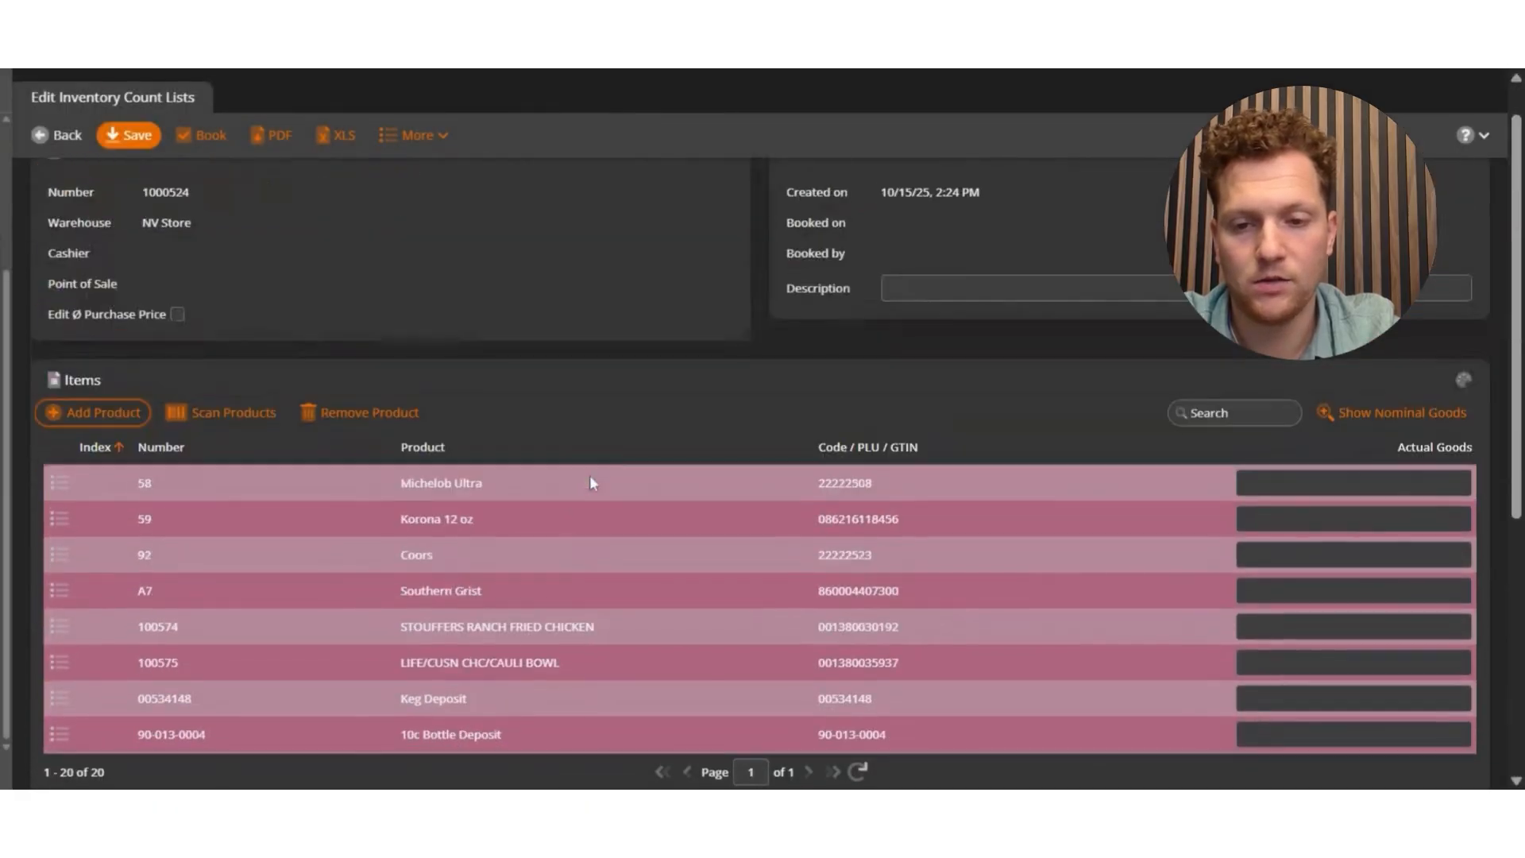
pyautogui.scroll(1, 589, 481)
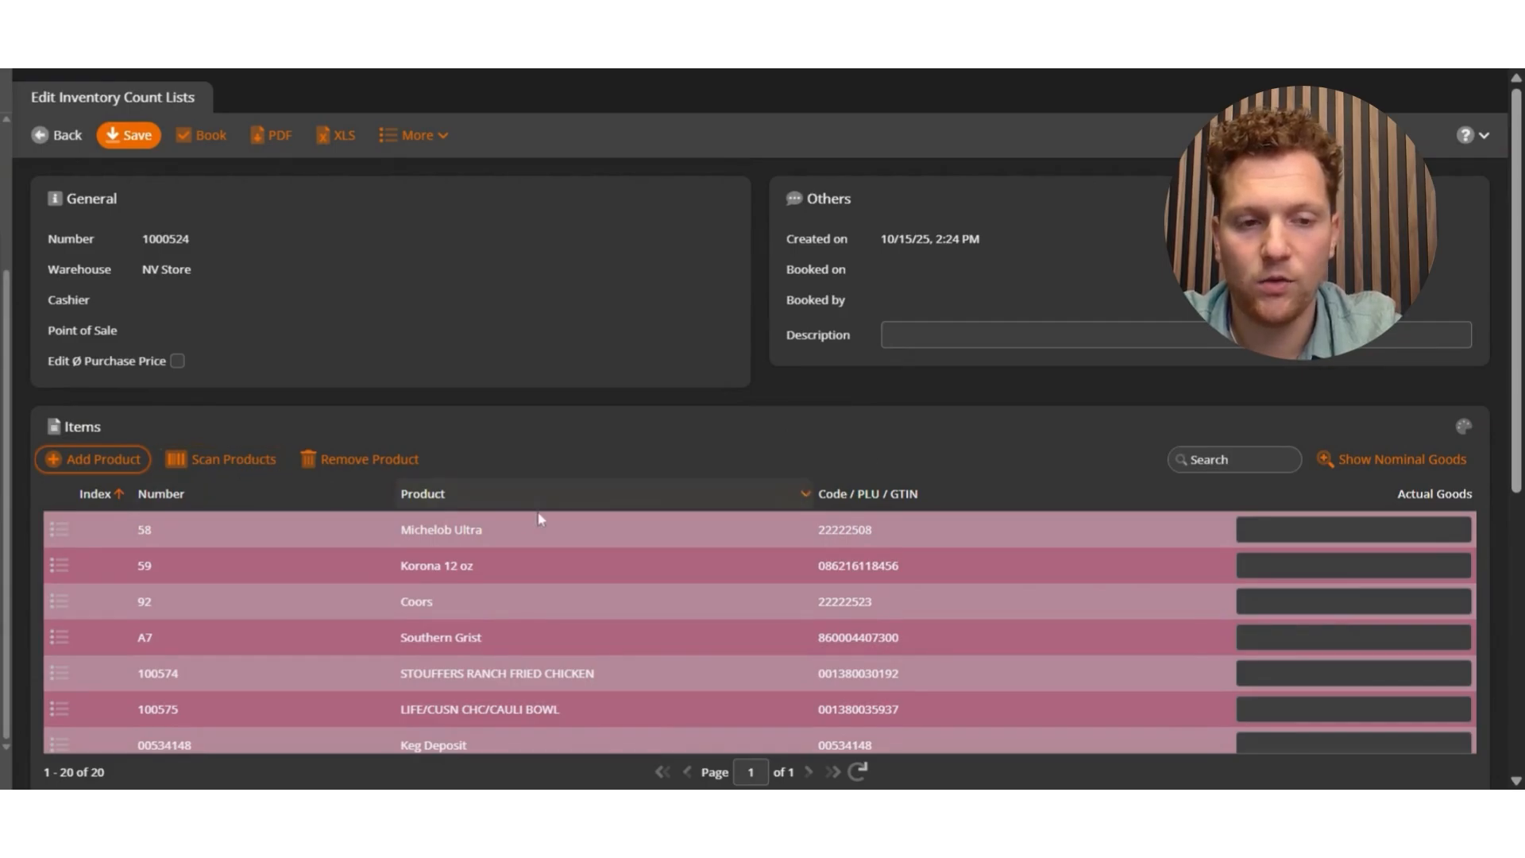
pyautogui.scroll(-3, 539, 569)
pyautogui.scroll(3, 541, 569)
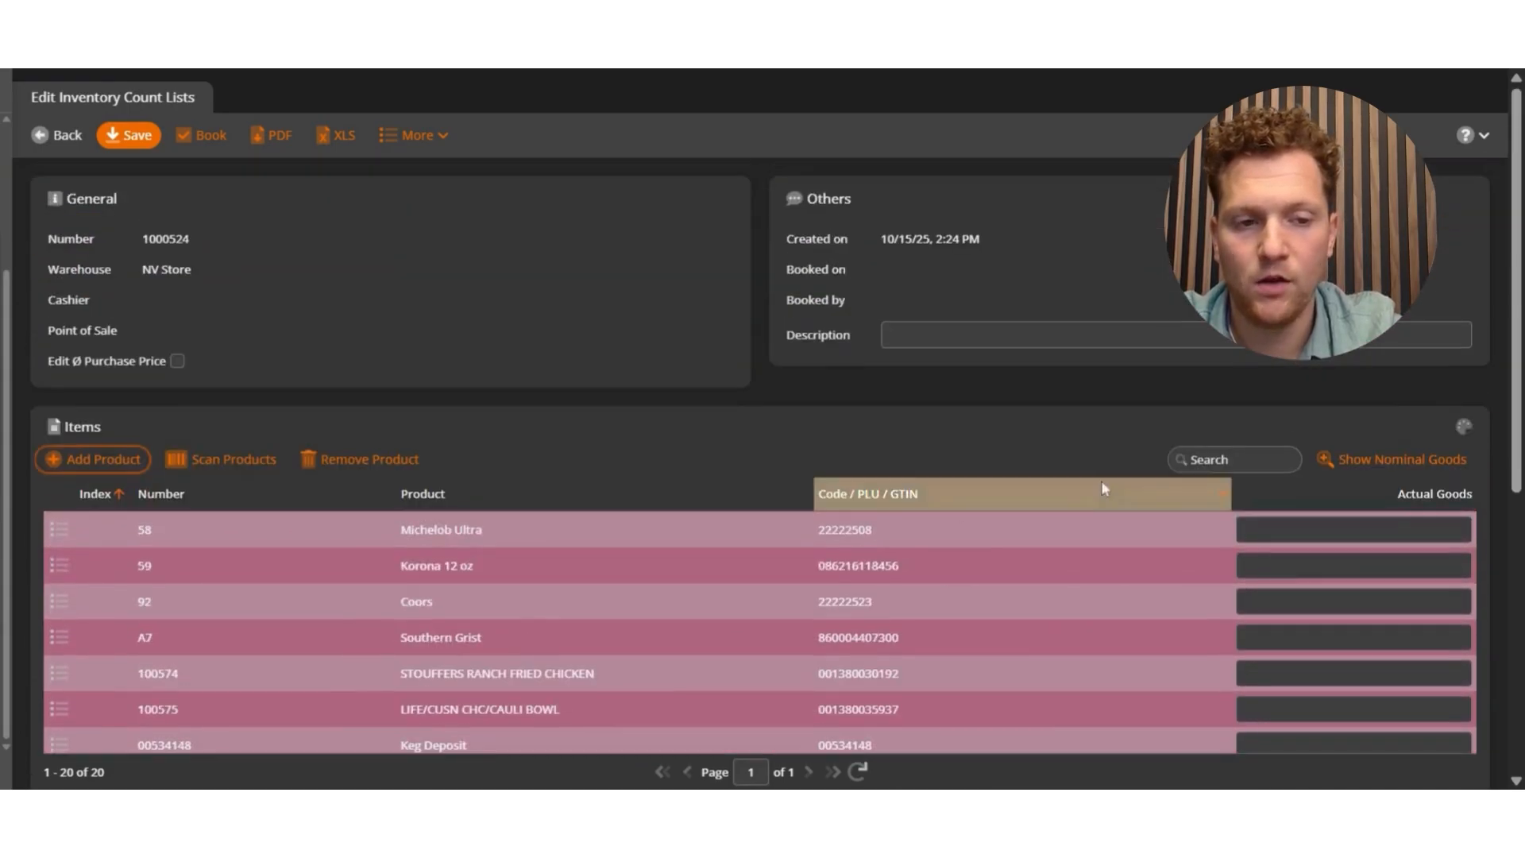
pyautogui.click(1327, 527)
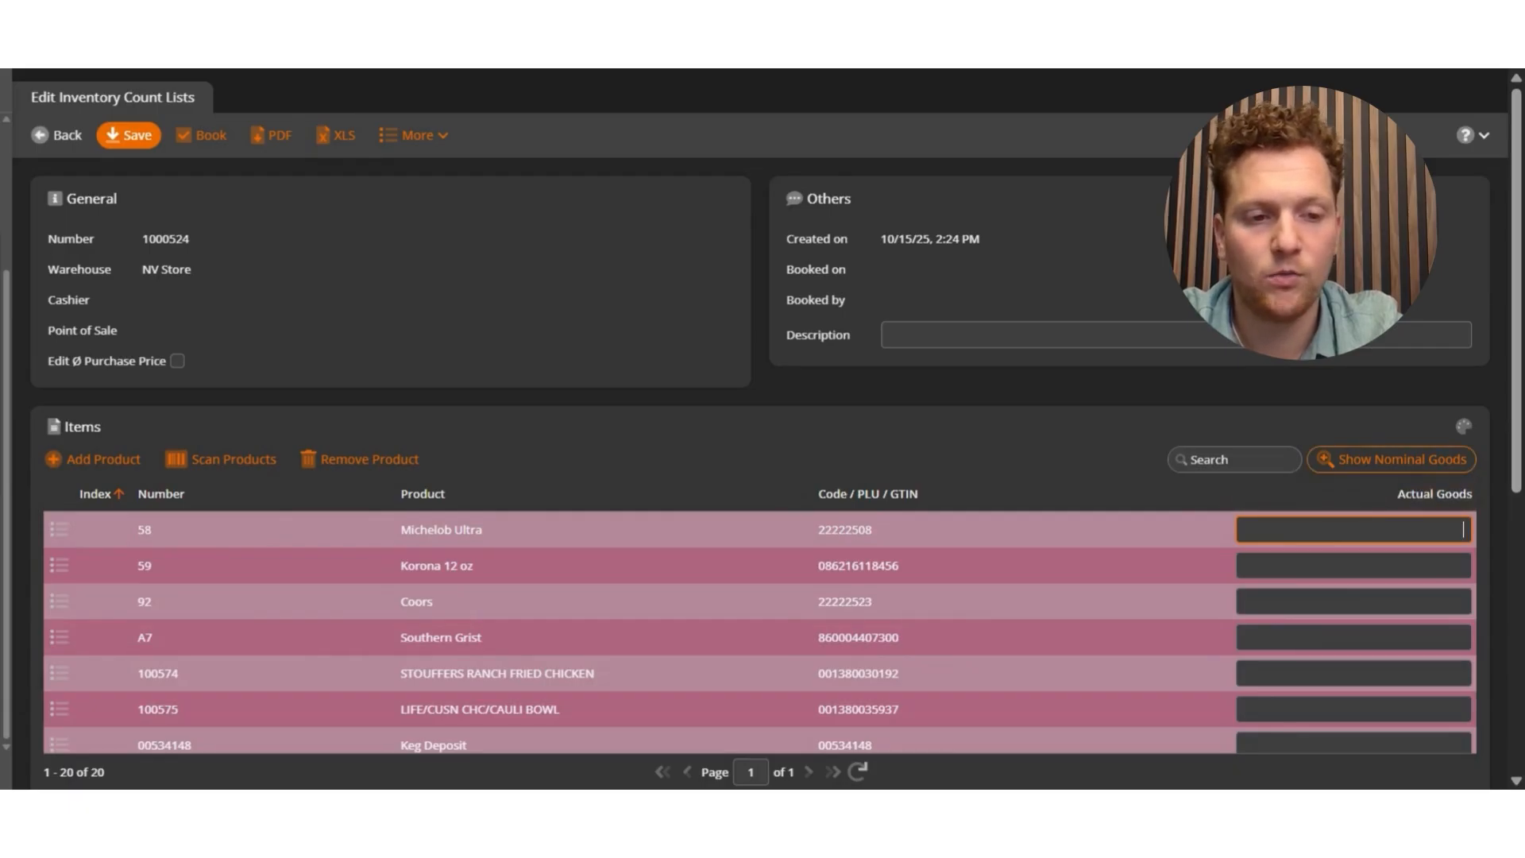
pyautogui.click(1350, 465)
pyautogui.scroll(-2, 1223, 523)
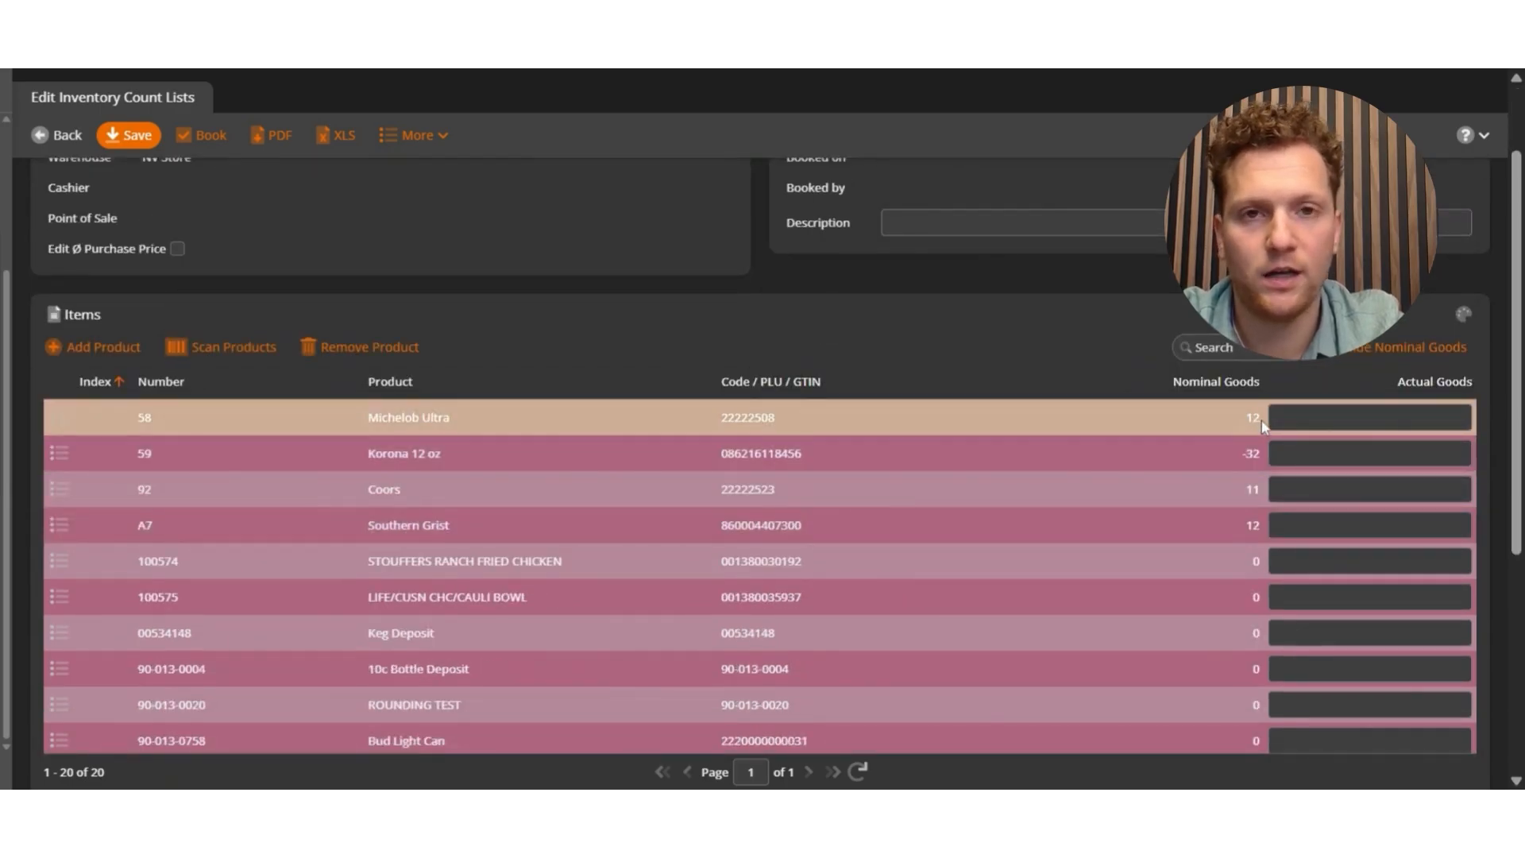
# Enter actual goods of 12 for Michelob Ultra, 11 for Coors, 1 for LIFE/CUSN CHC/CAULI BOWL and 3 for ROUNDING TEST.
pyautogui.click(1338, 429)
pyautogui.write('12')
pyautogui.click(1352, 490)
pyautogui.write('11')
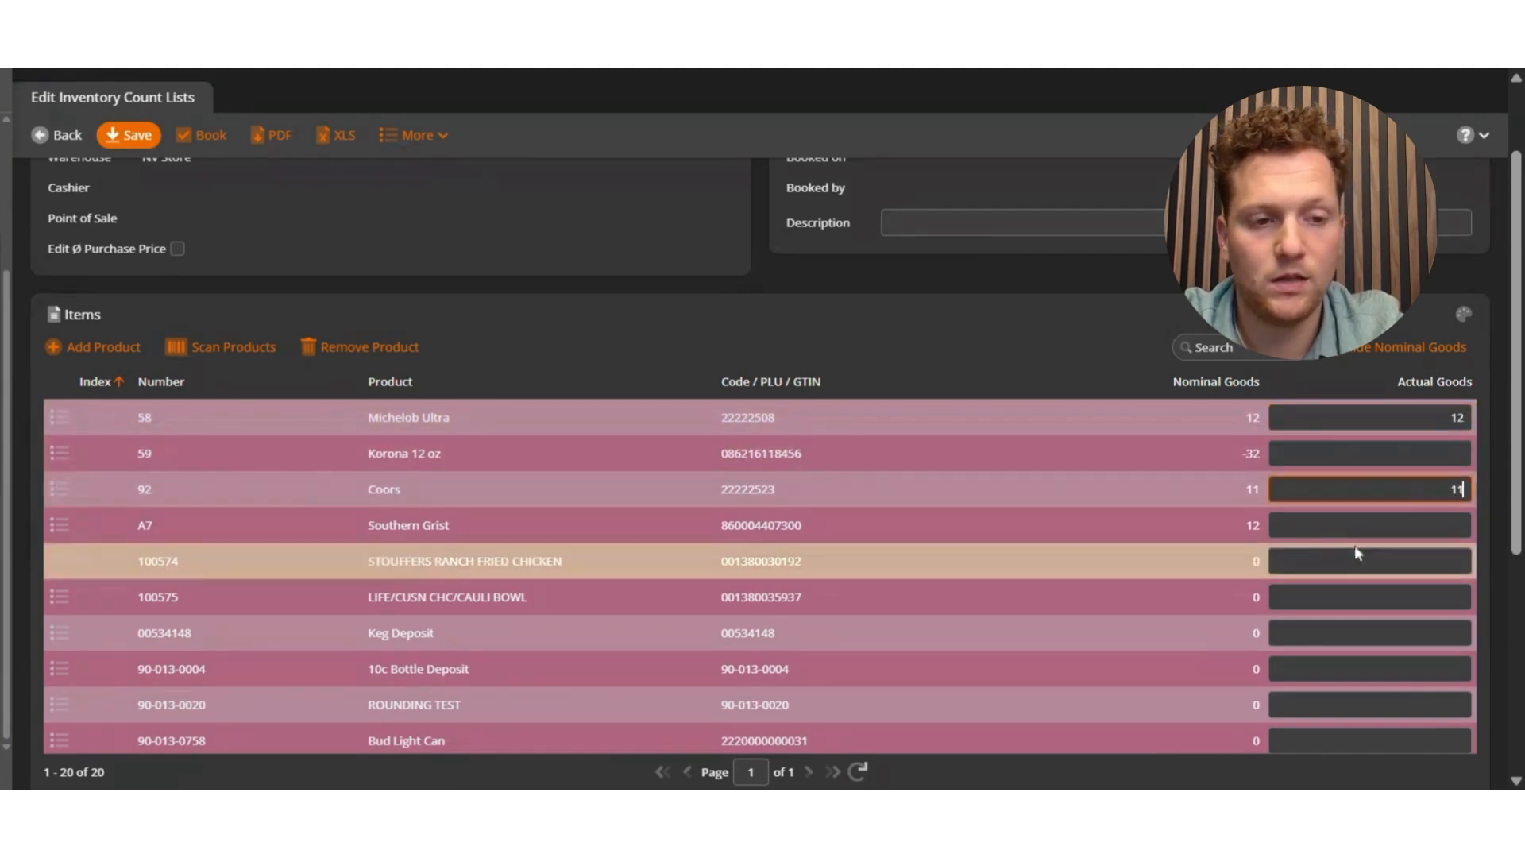
pyautogui.click(1348, 597)
pyautogui.write('1')
pyautogui.click(1382, 707)
pyautogui.write('3')
pyautogui.scroll(-4, 1367, 648)
pyautogui.scroll(3, 1365, 624)
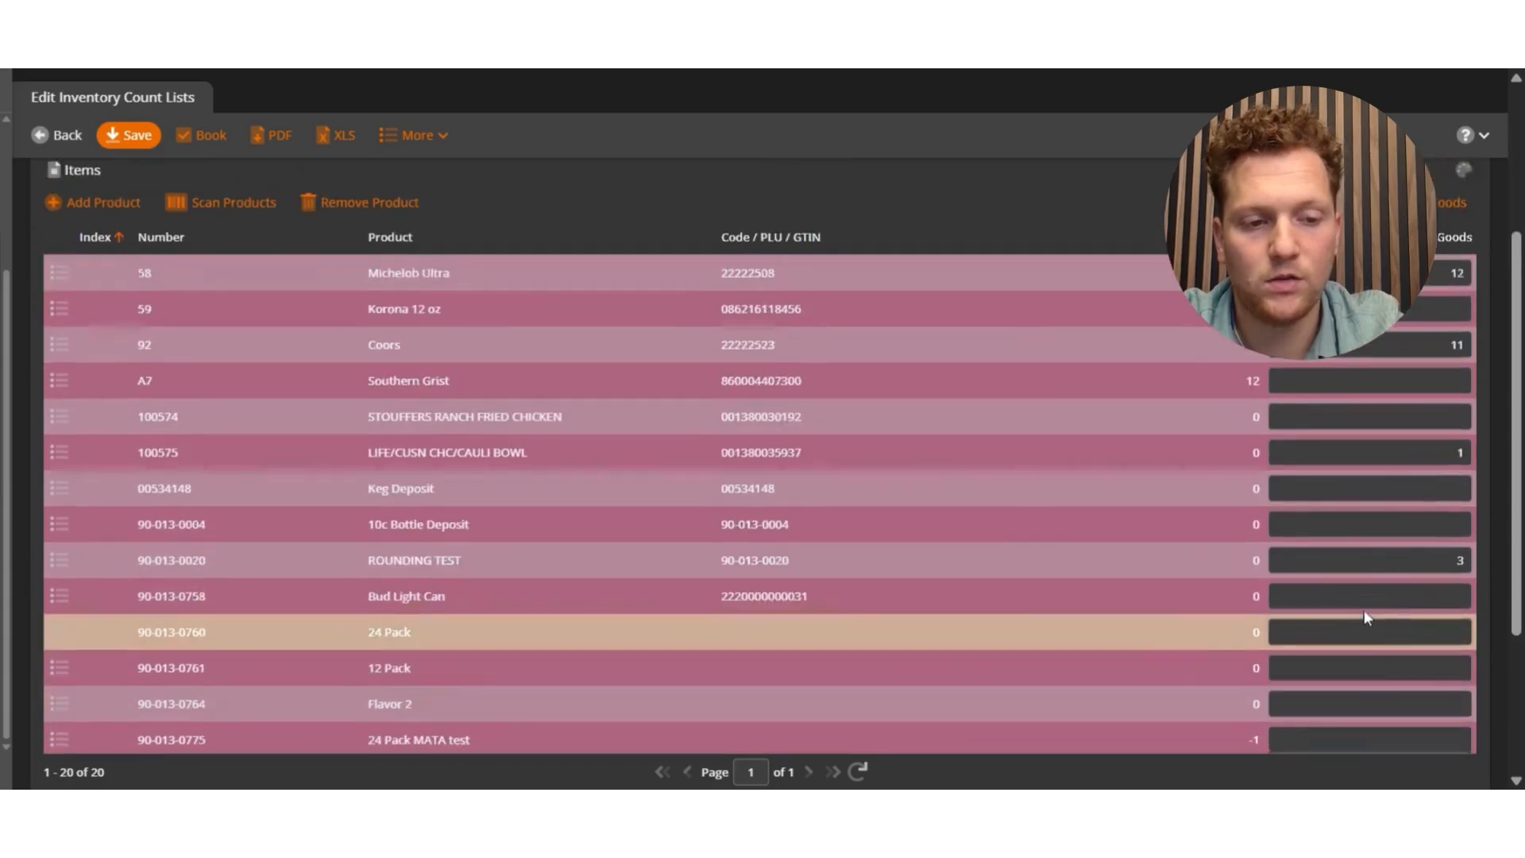
pyautogui.scroll(5, 1379, 474)
pyautogui.scroll(-2, 1303, 476)
pyautogui.scroll(1, 1176, 413)
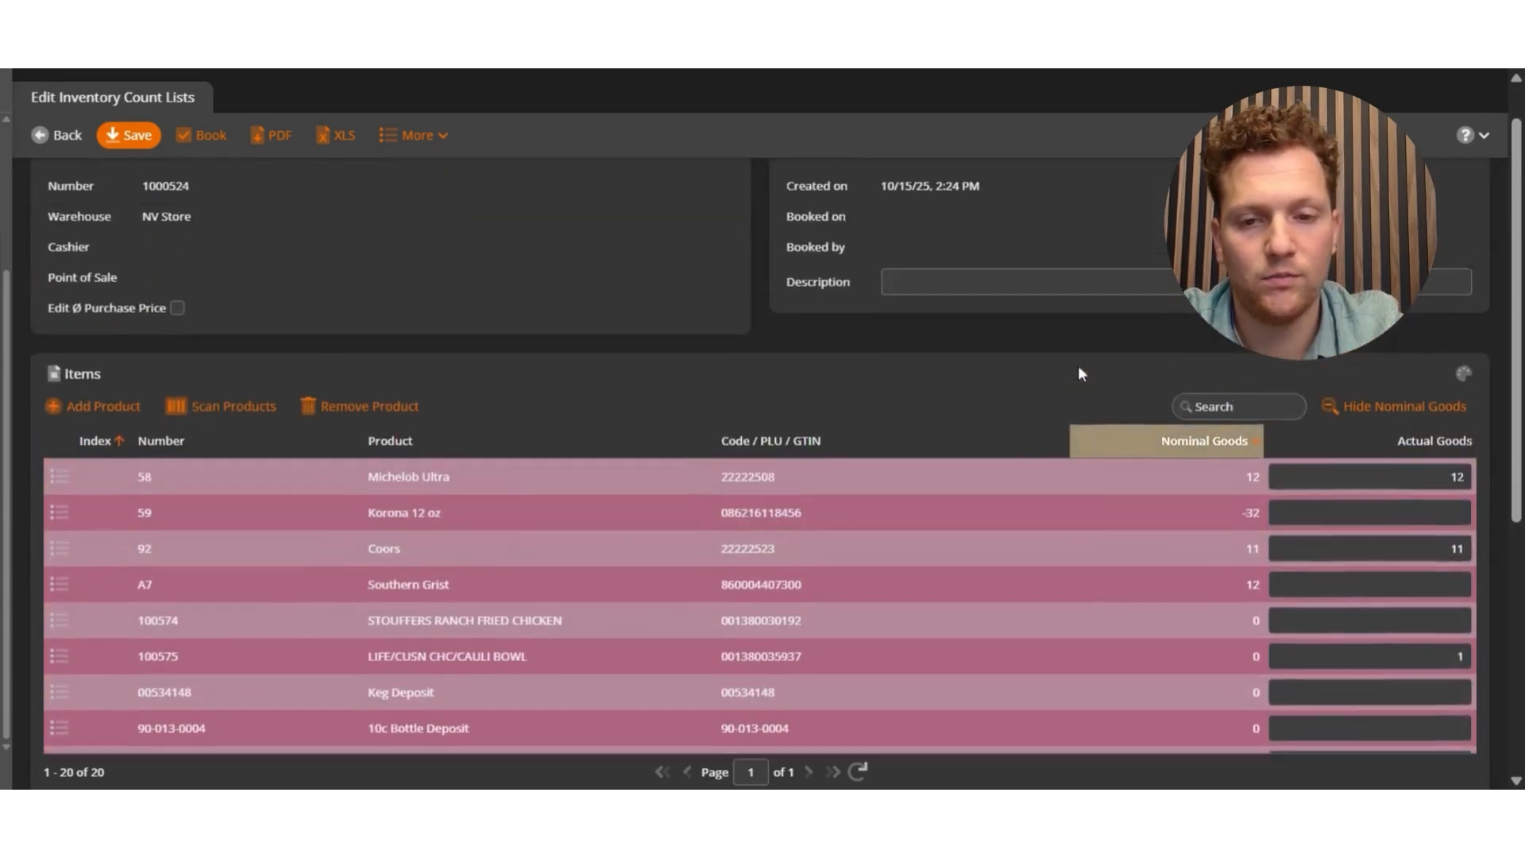
pyautogui.scroll(1, 1078, 366)
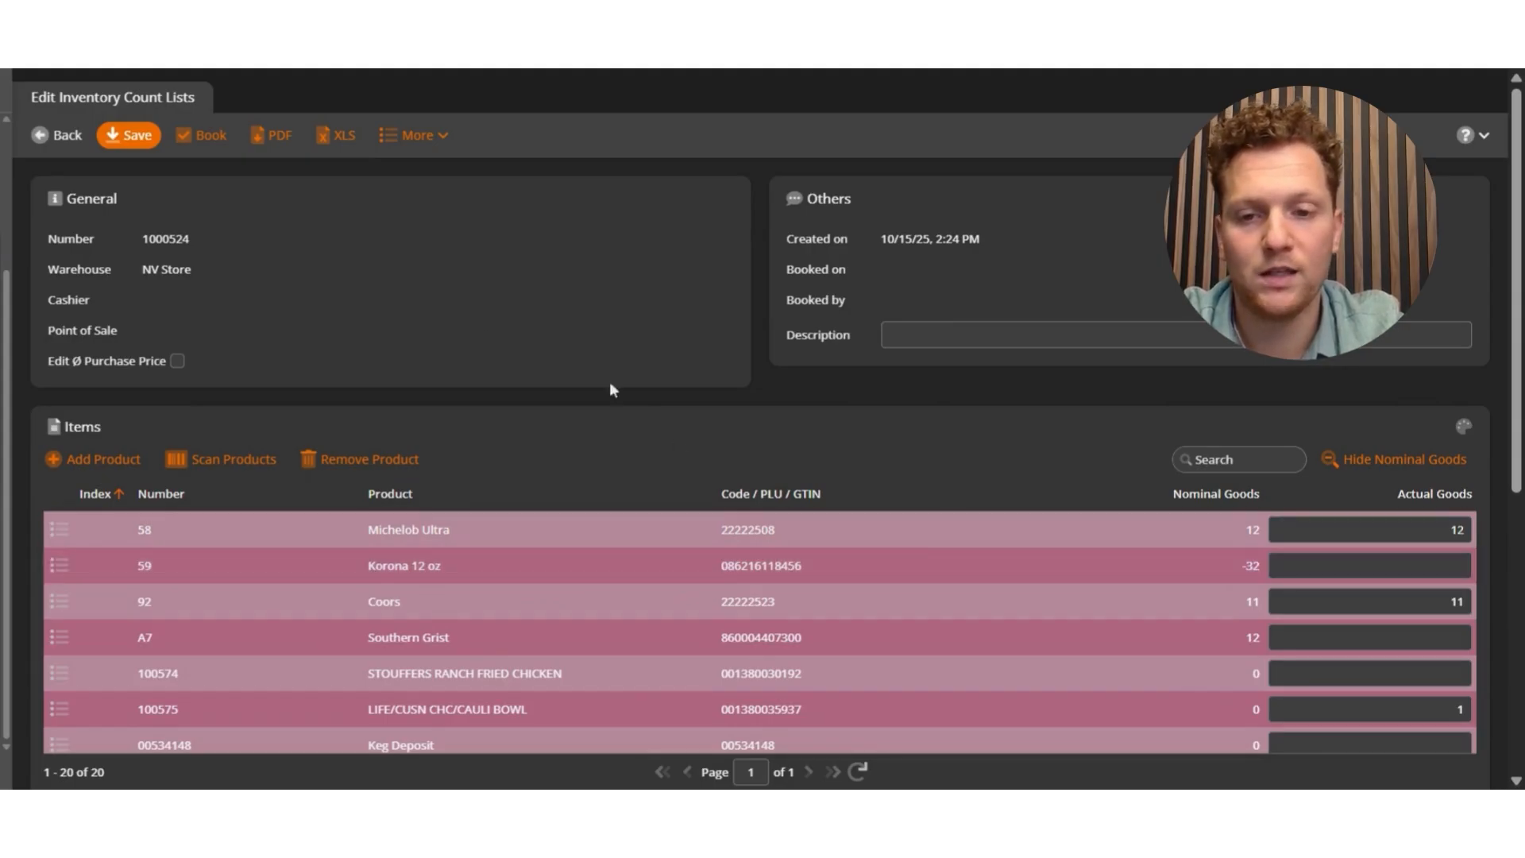
# Enter actual goods of 3 for Beer Main Product.
pyautogui.scroll(-6, 1459, 608)
pyautogui.click(1428, 616)
pyautogui.write('3')
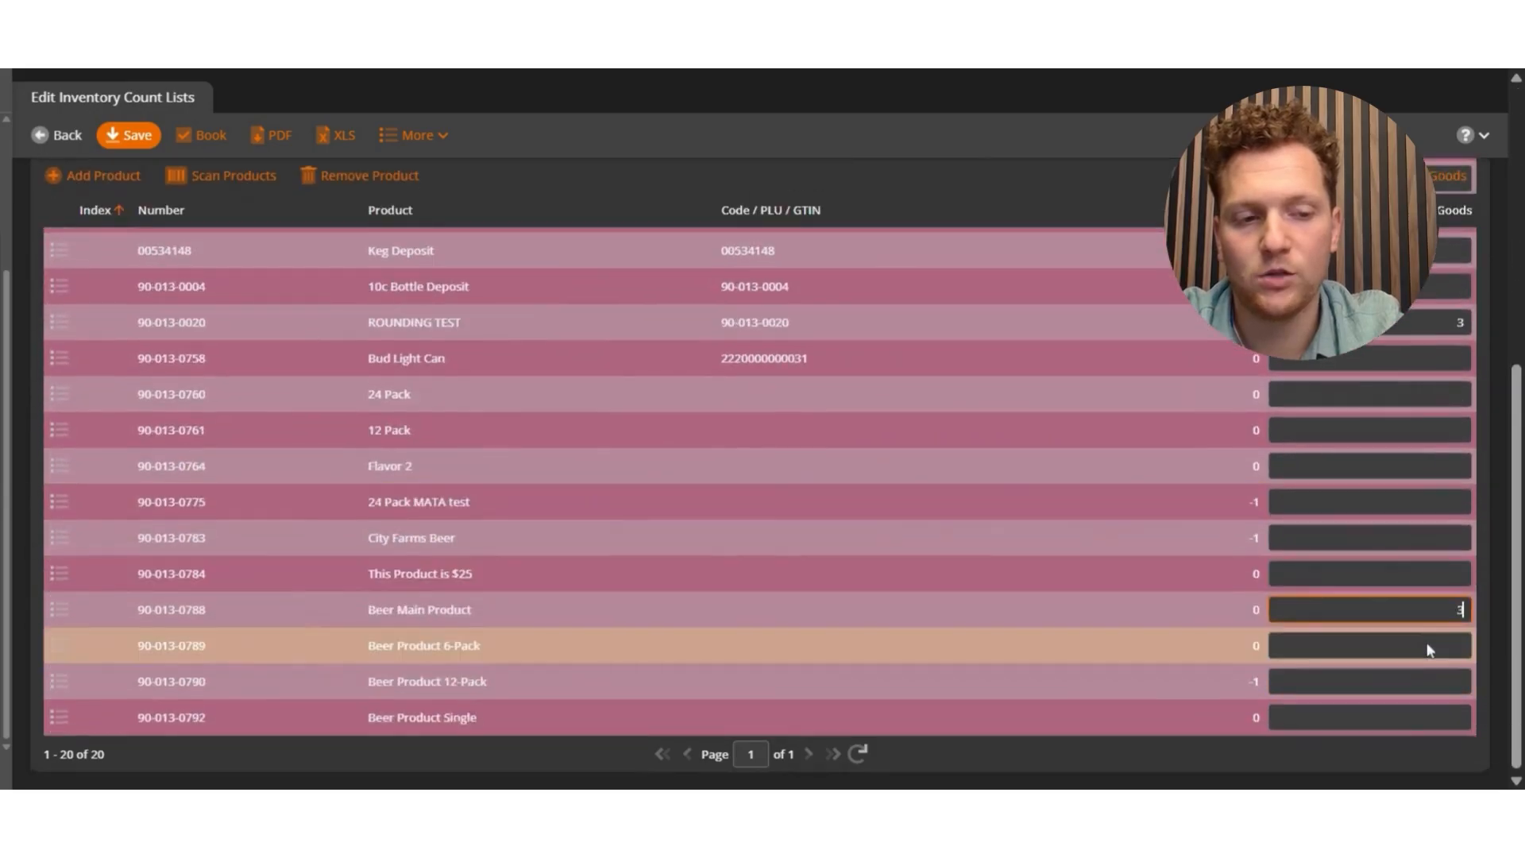
pyautogui.scroll(5, 1427, 645)
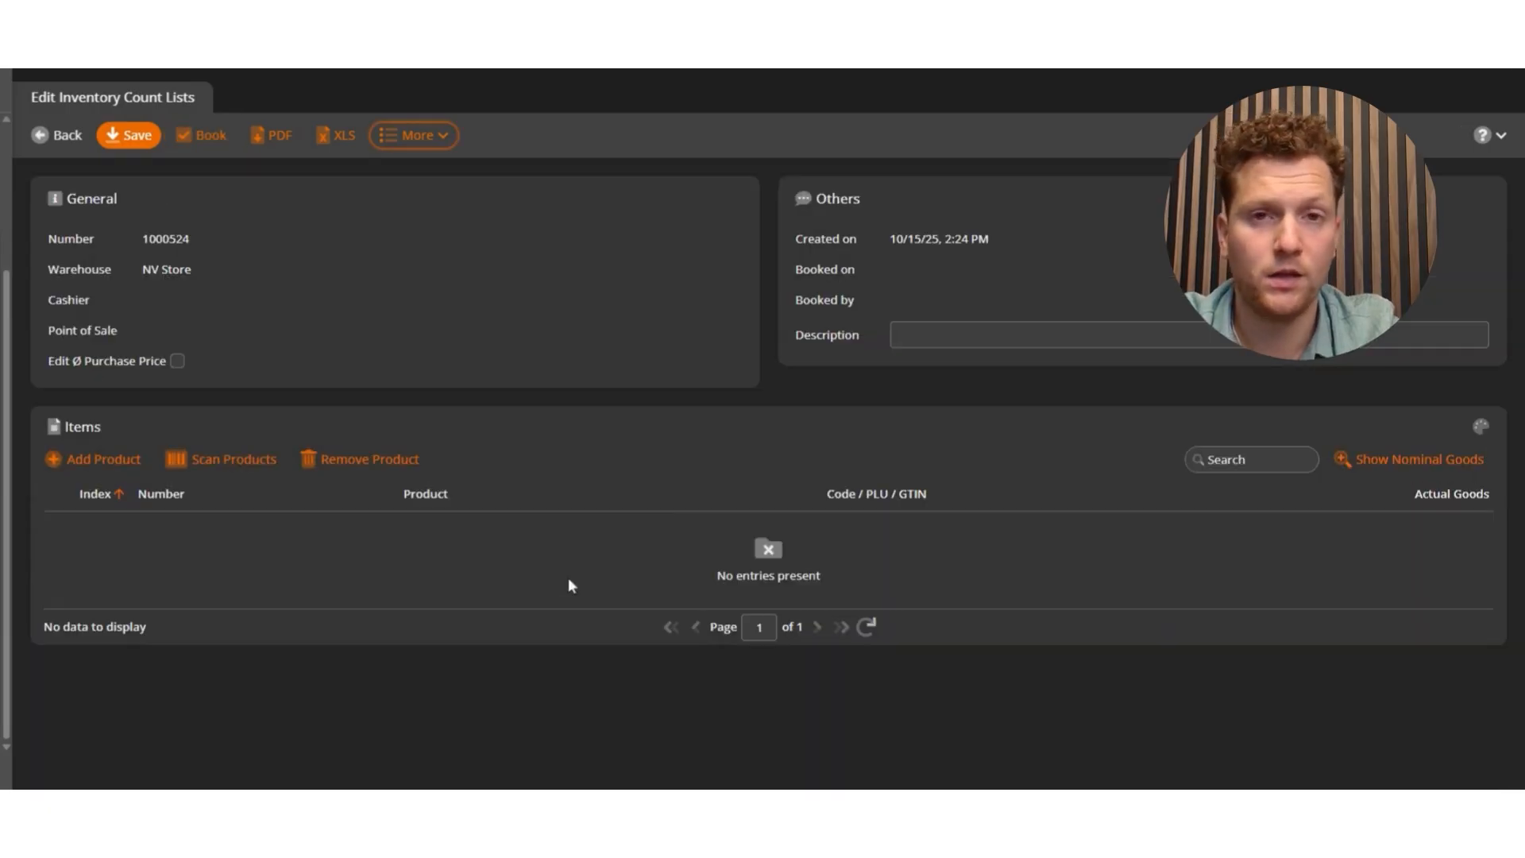
# Start adding a product to the empty count list and view the available product sources.
pyautogui.click(107, 469)
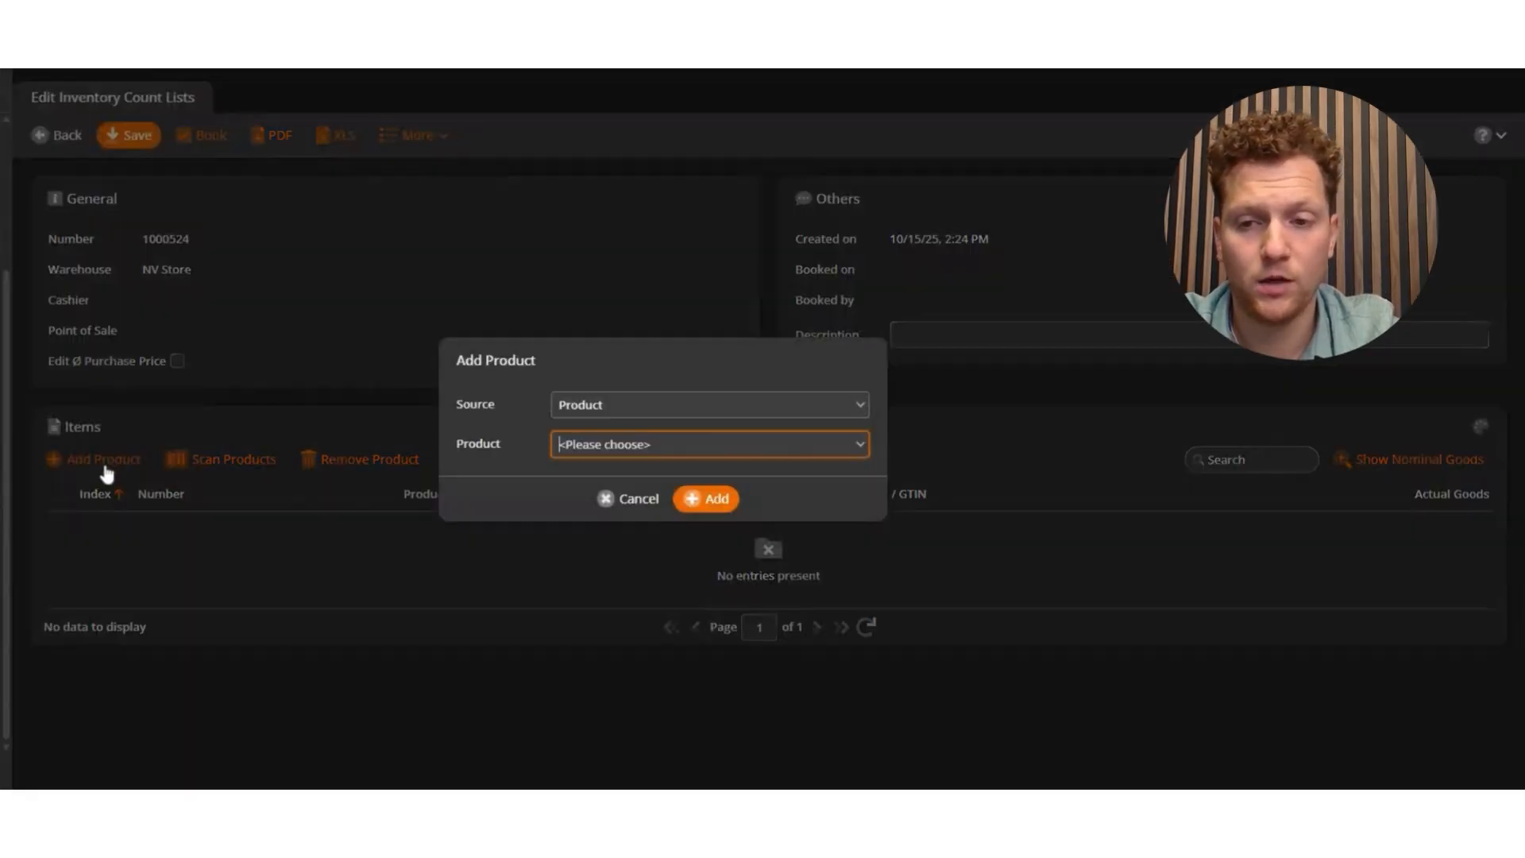
pyautogui.click(678, 405)
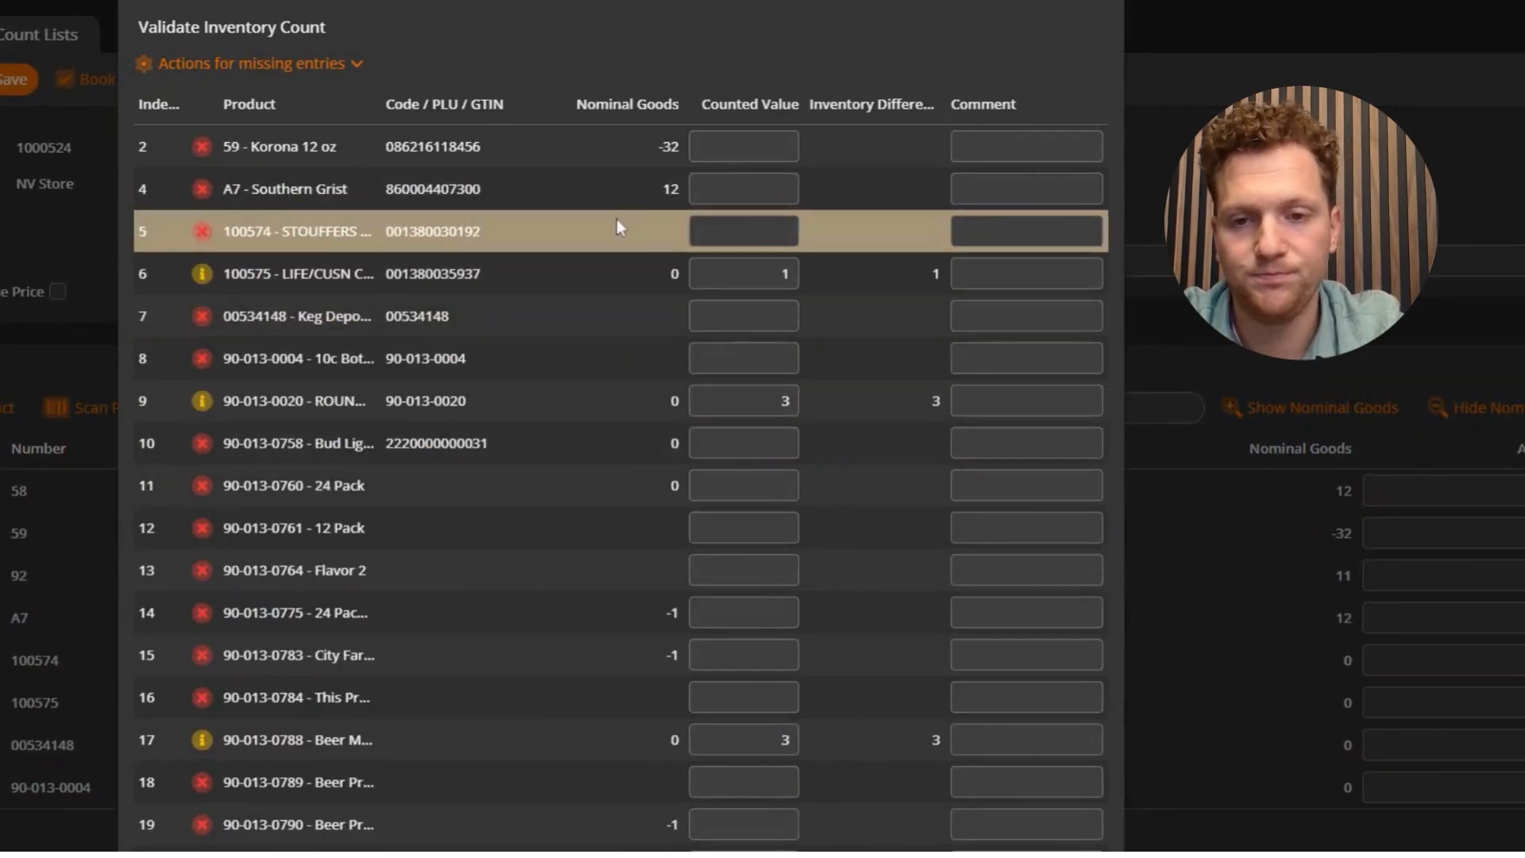
# Set the actual goods to zero for all missing entries in the inventory count validation.
pyautogui.click(280, 73)
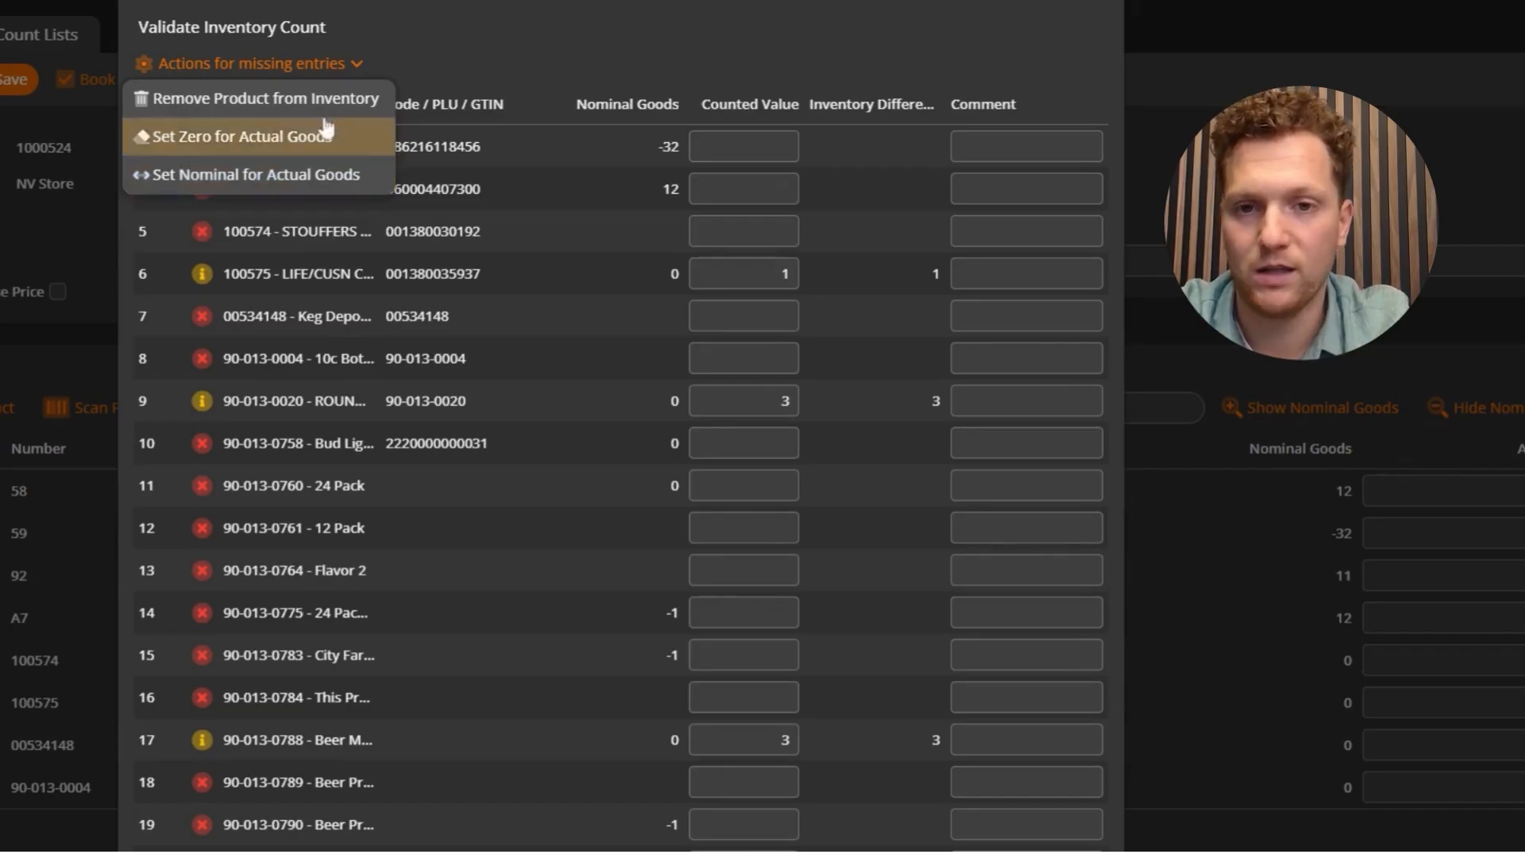
pyautogui.click(242, 137)
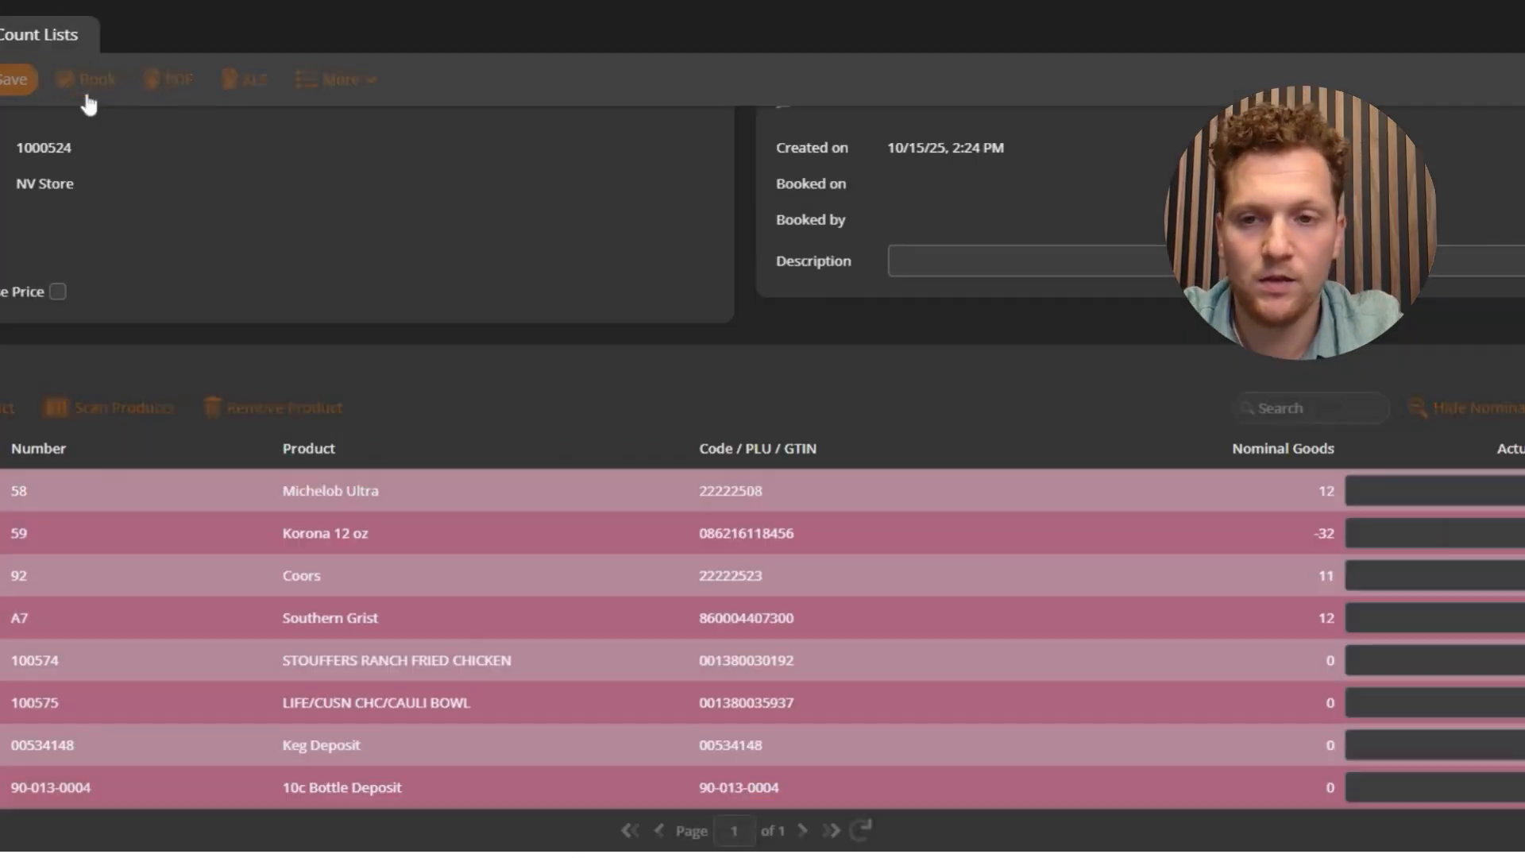
# Start booking the count list and open the actions for missing entries in the inventory count validation.
pyautogui.click(87, 93)
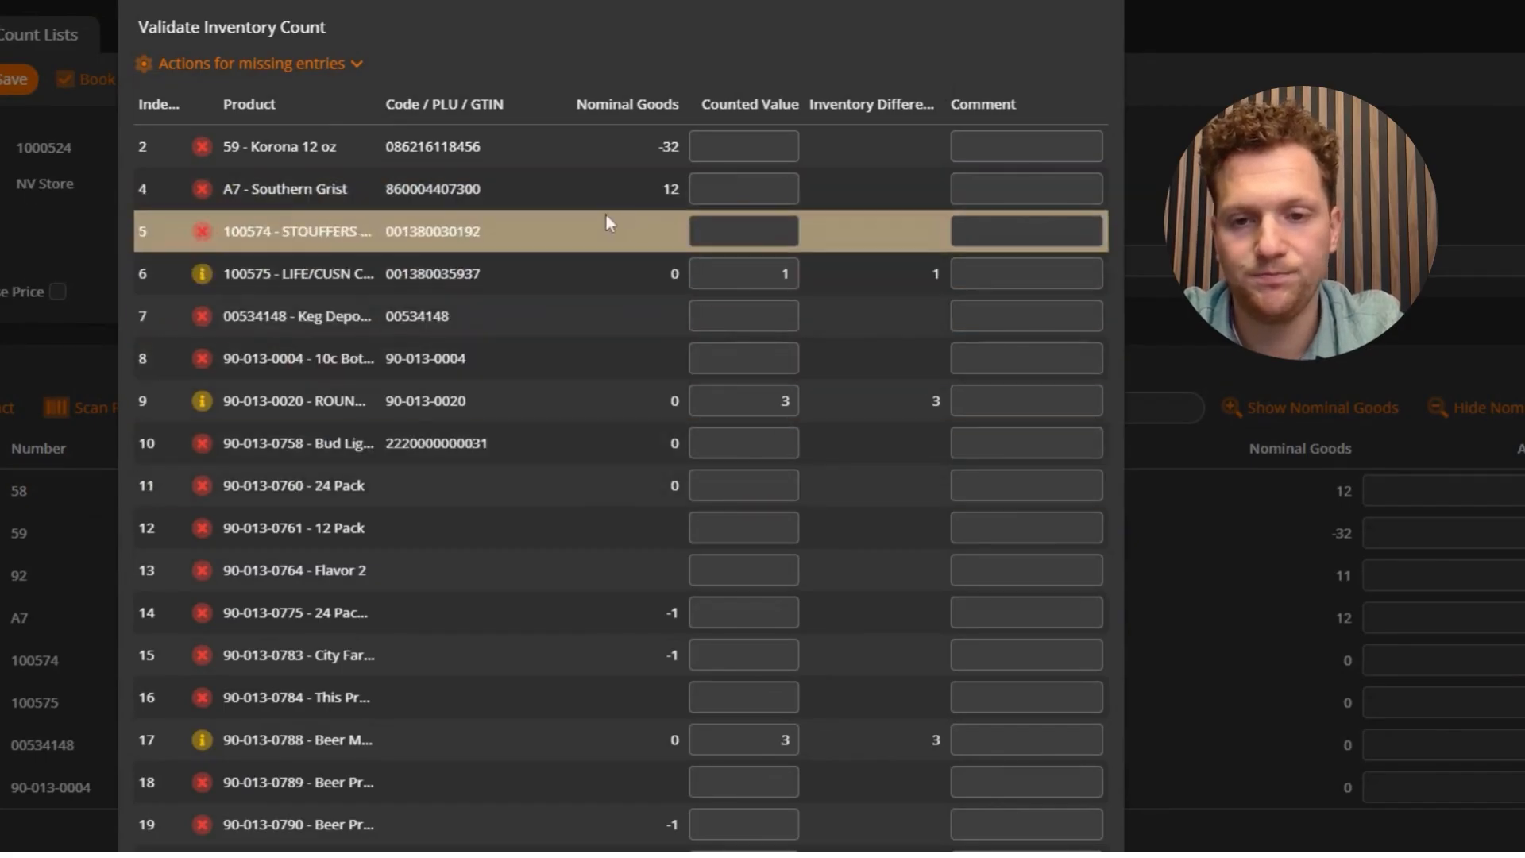
pyautogui.click(281, 70)
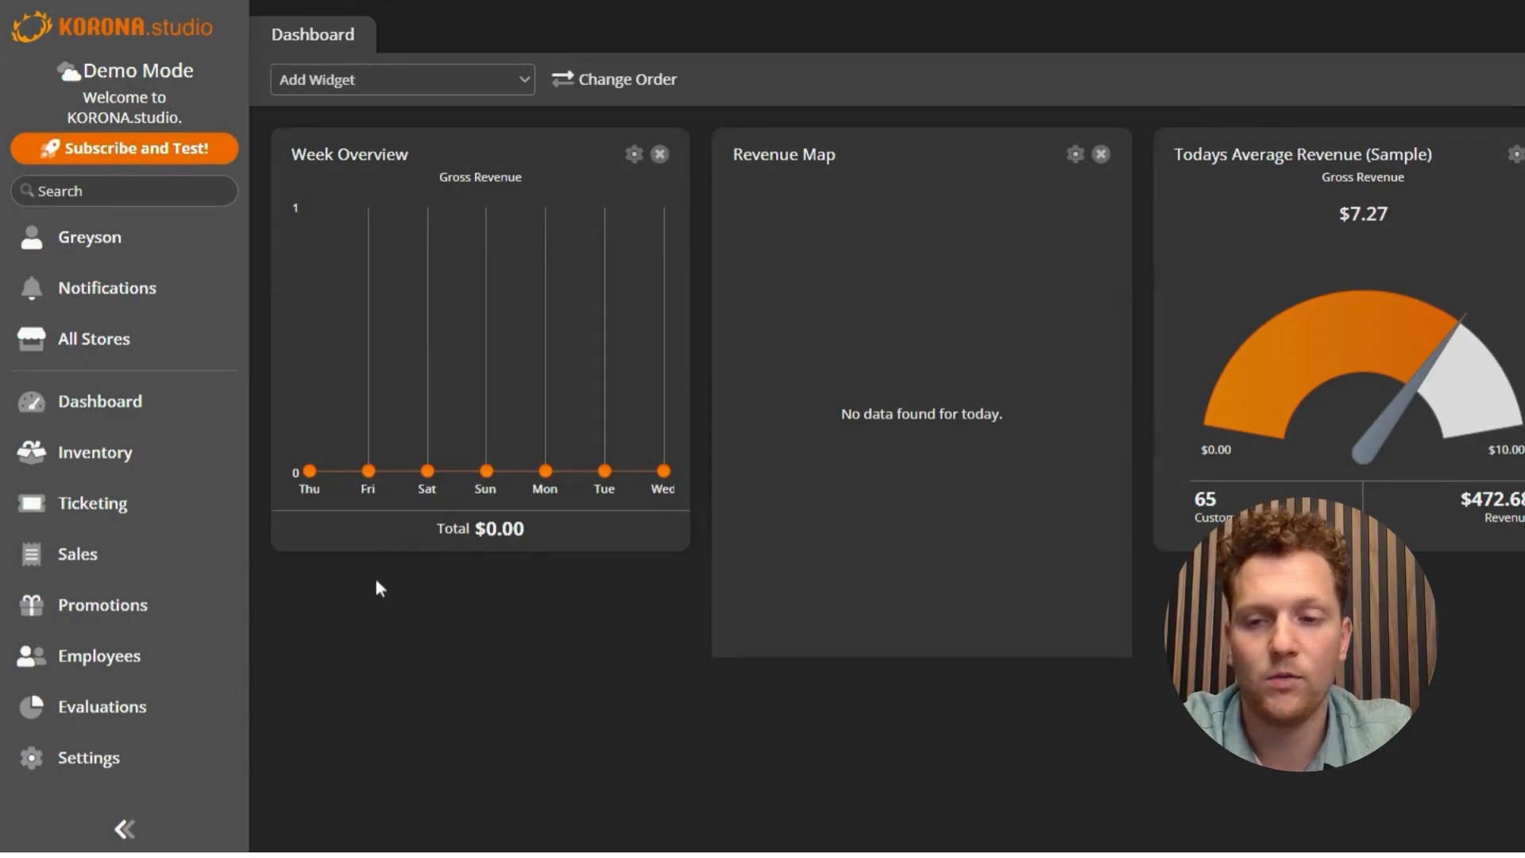
# Create a new stock adjustment for the NV Store warehouse.
pyautogui.click(147, 453)
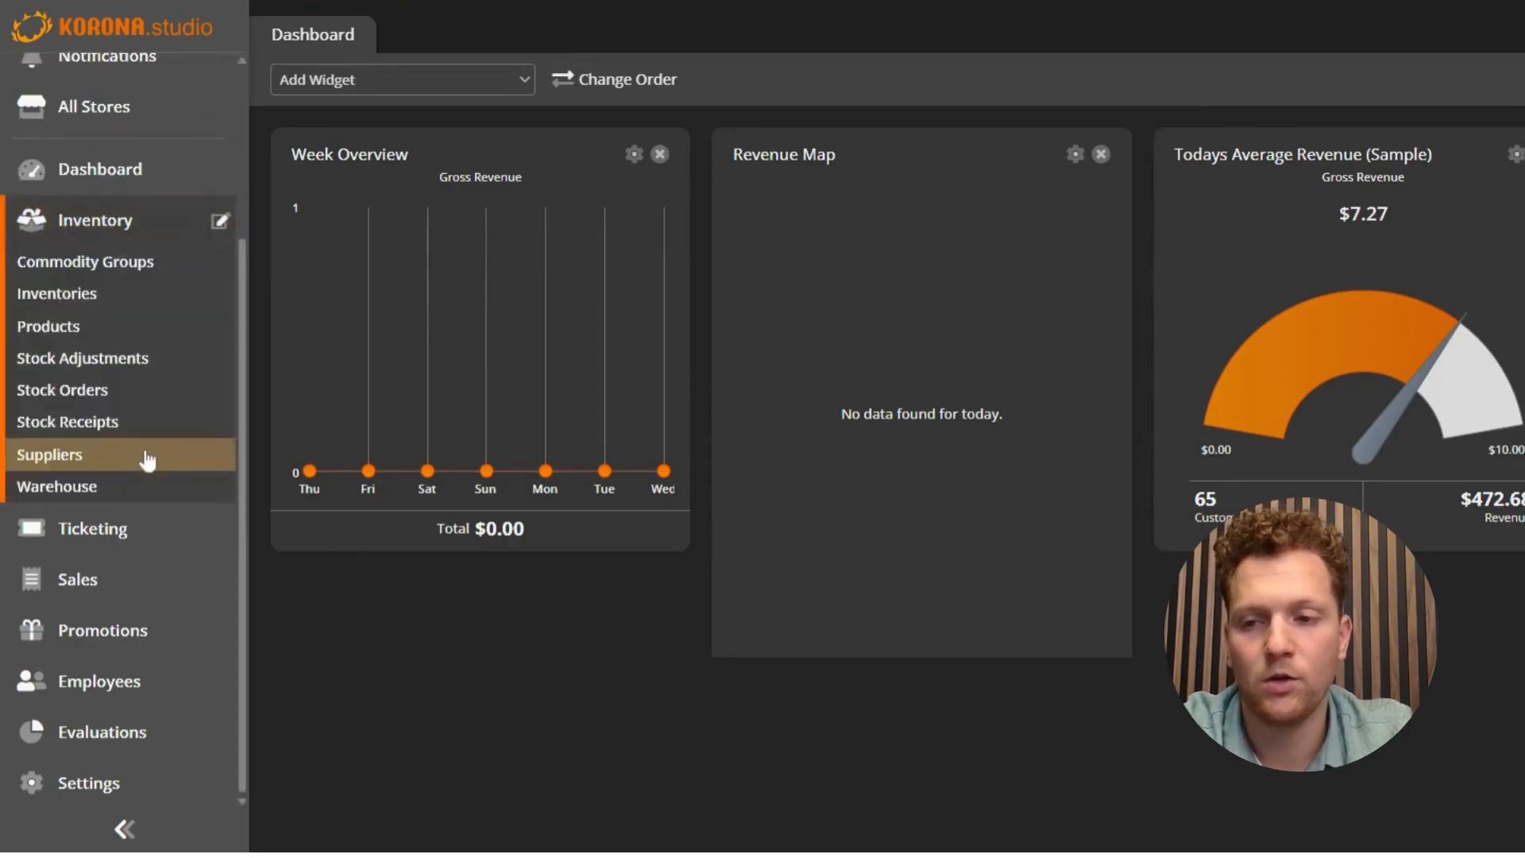
pyautogui.click(97, 356)
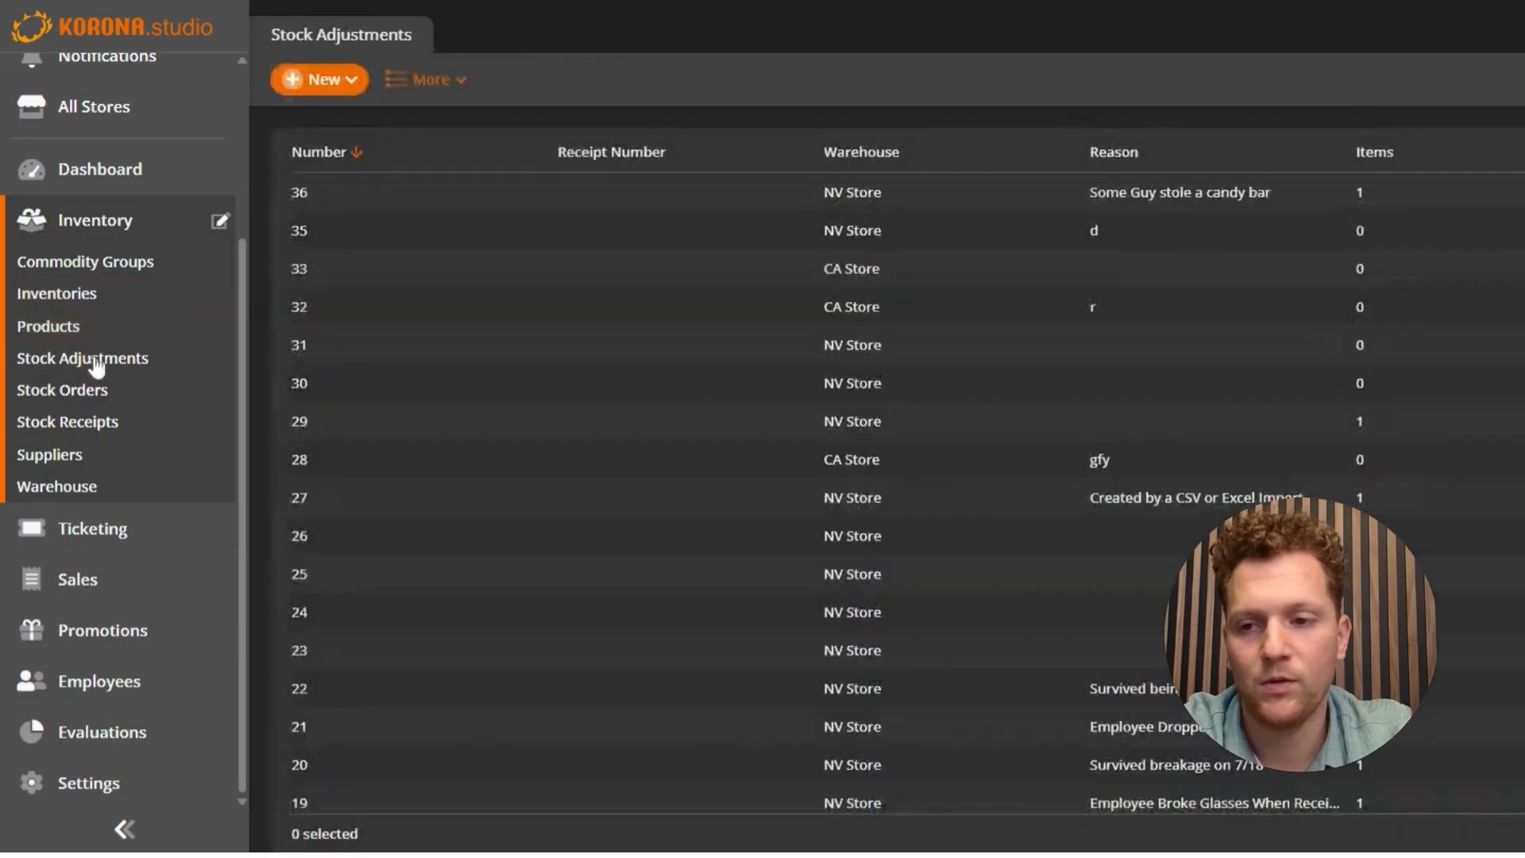
pyautogui.click(317, 80)
pyautogui.click(1025, 421)
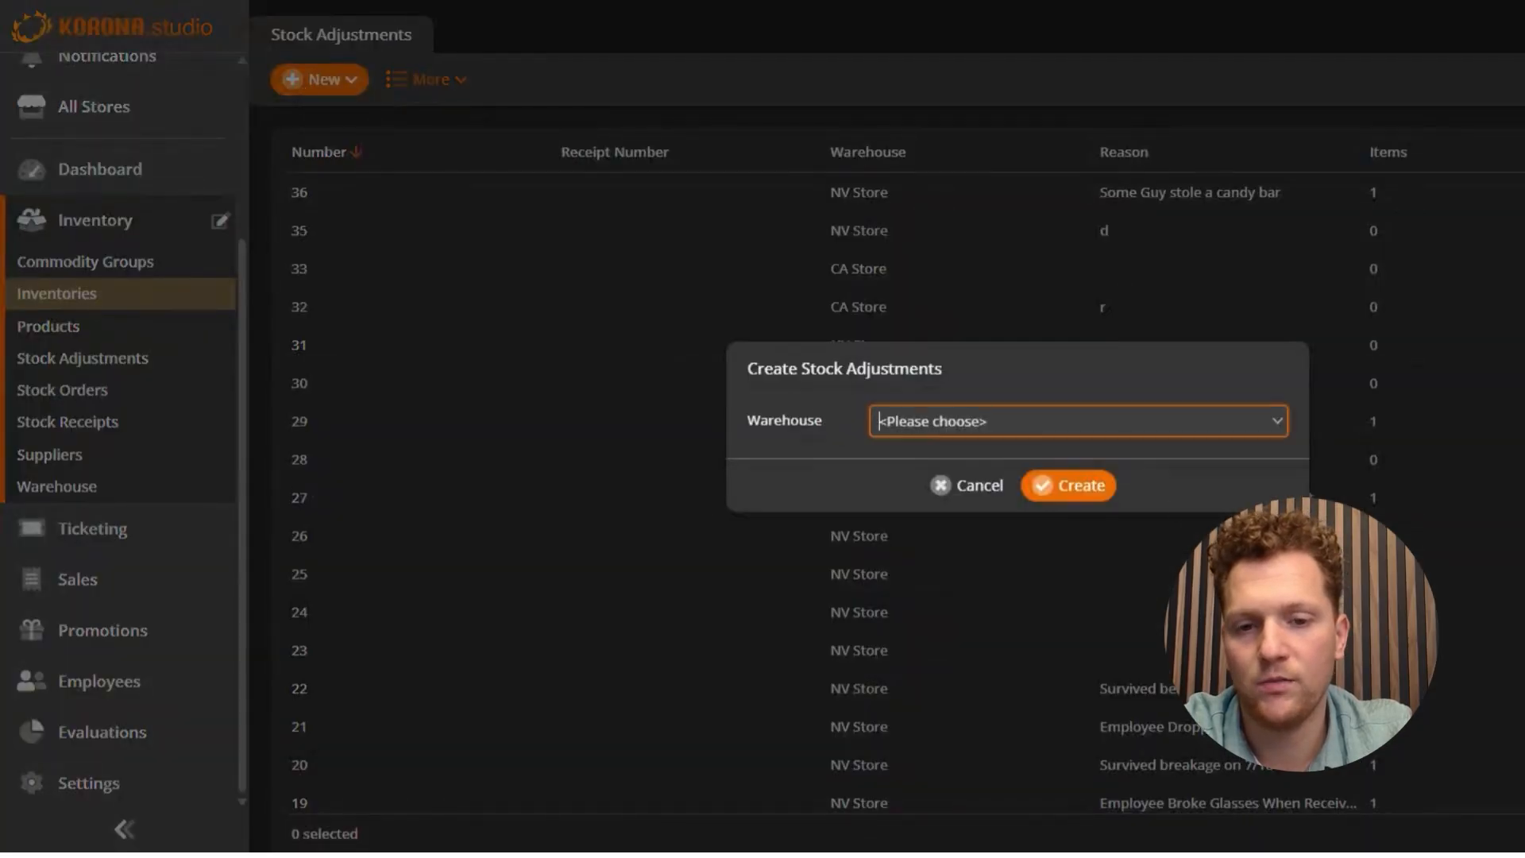
pyautogui.click(1023, 458)
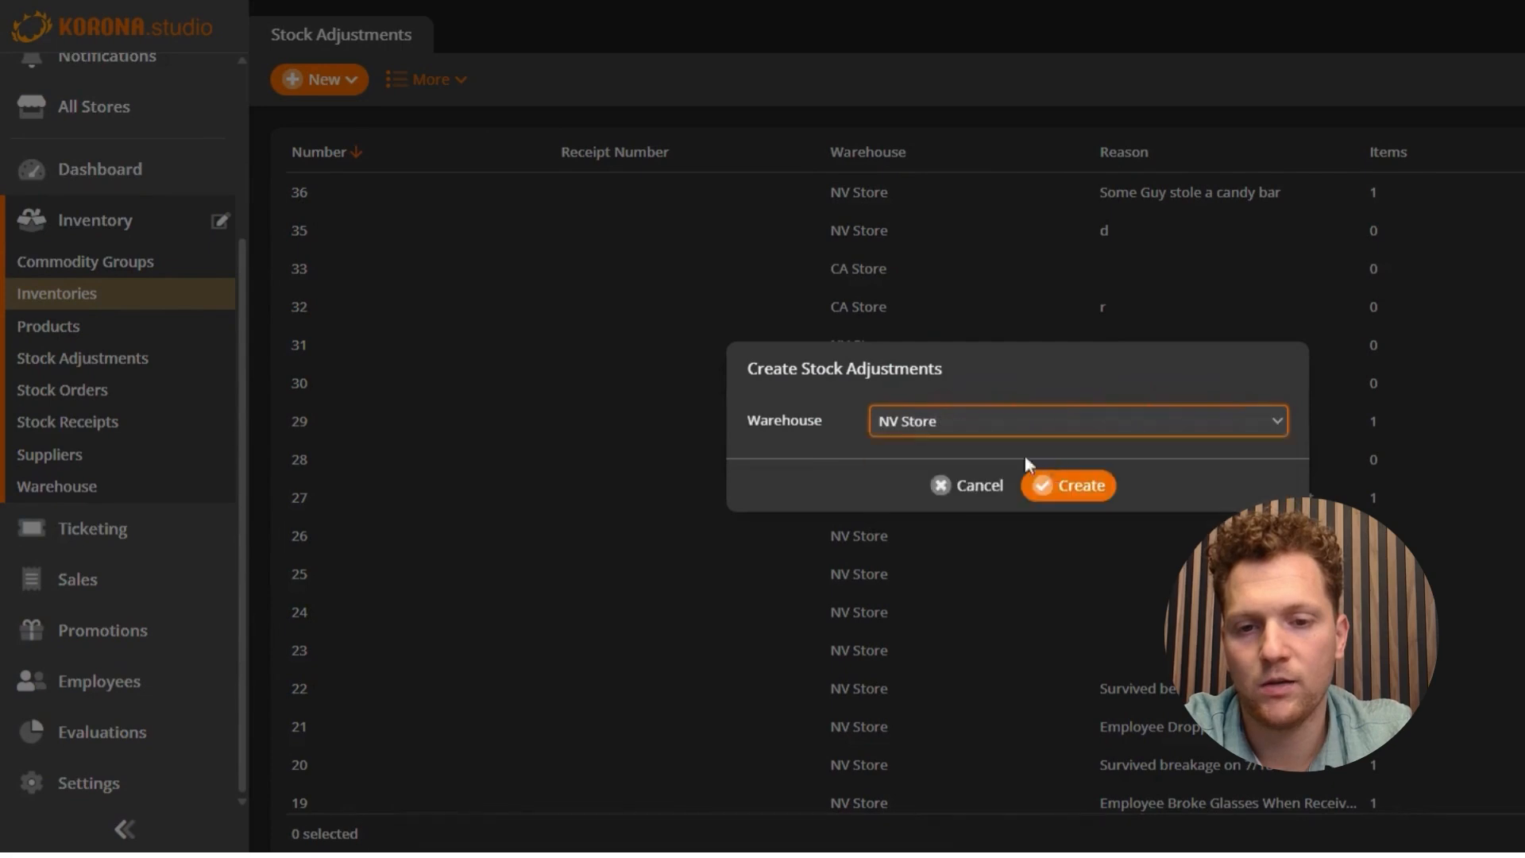
pyautogui.click(1059, 501)
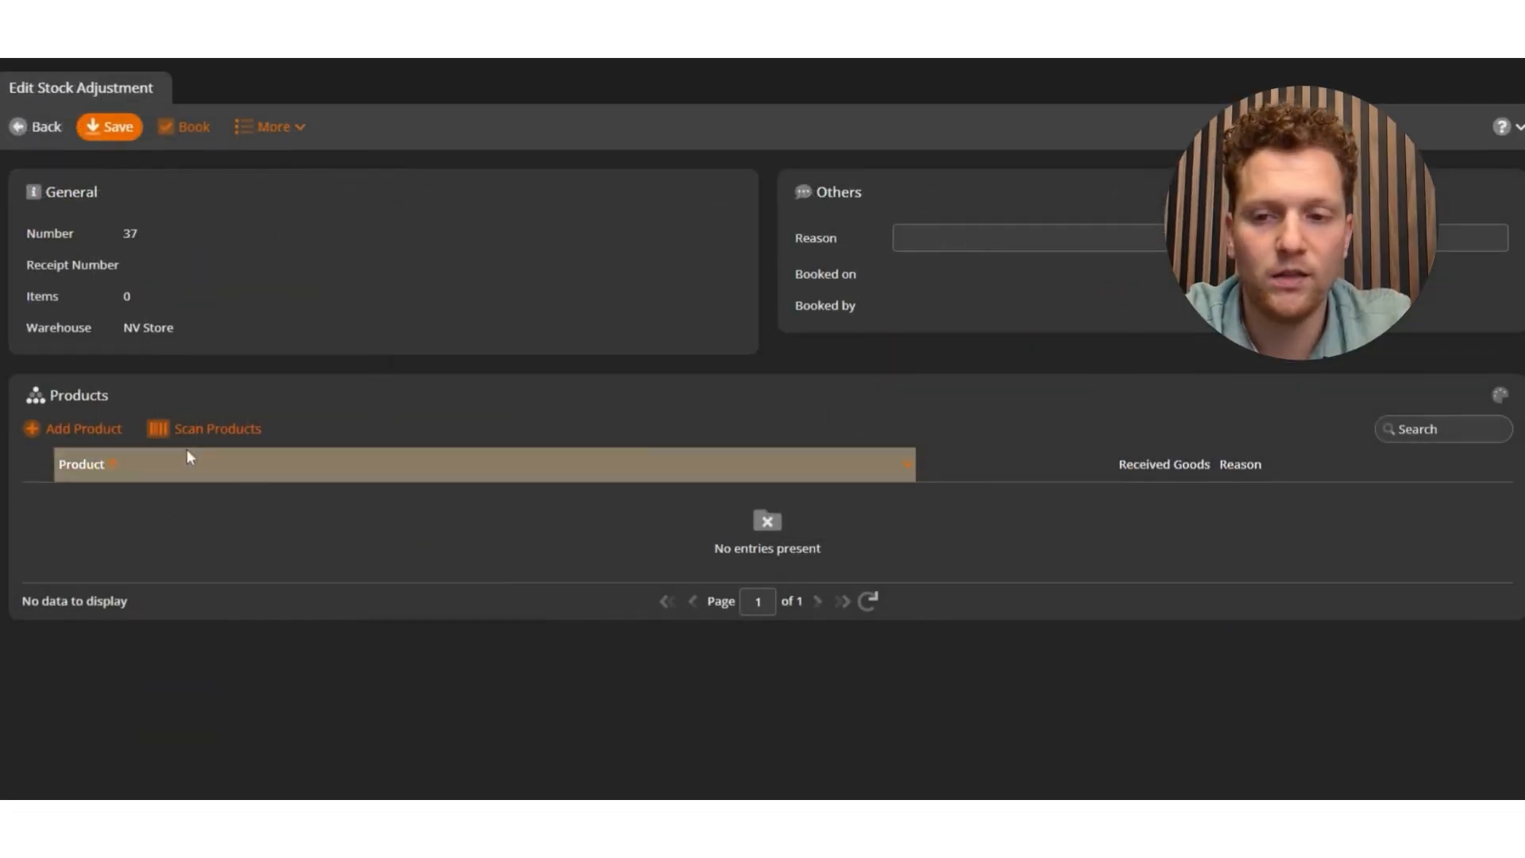
# Add the product 100 GRAND BAR (106975) to the stock adjustment.
pyautogui.click(107, 435)
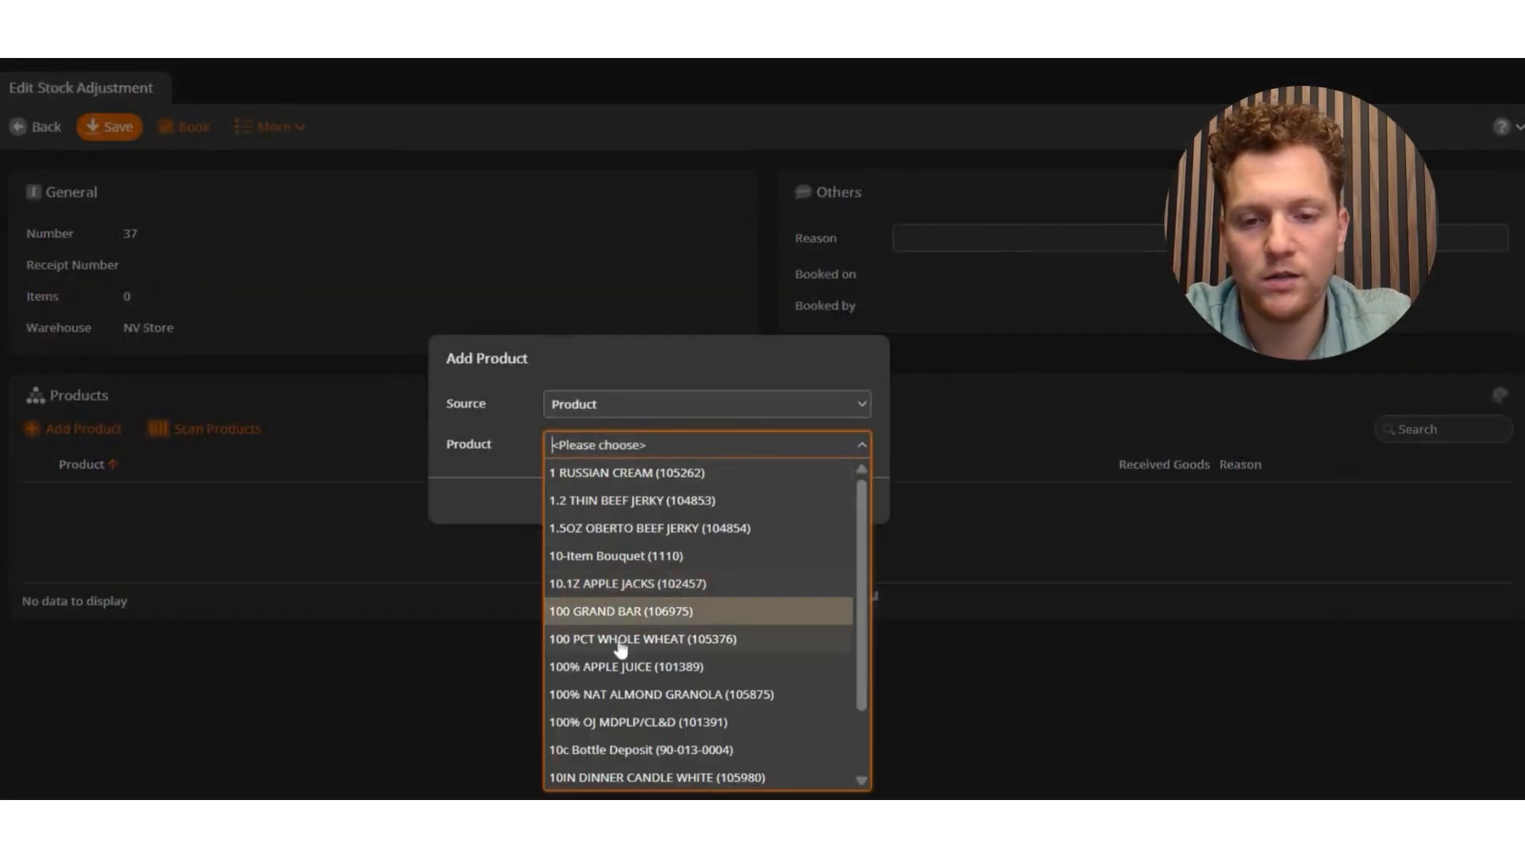
pyautogui.click(636, 613)
pyautogui.click(715, 502)
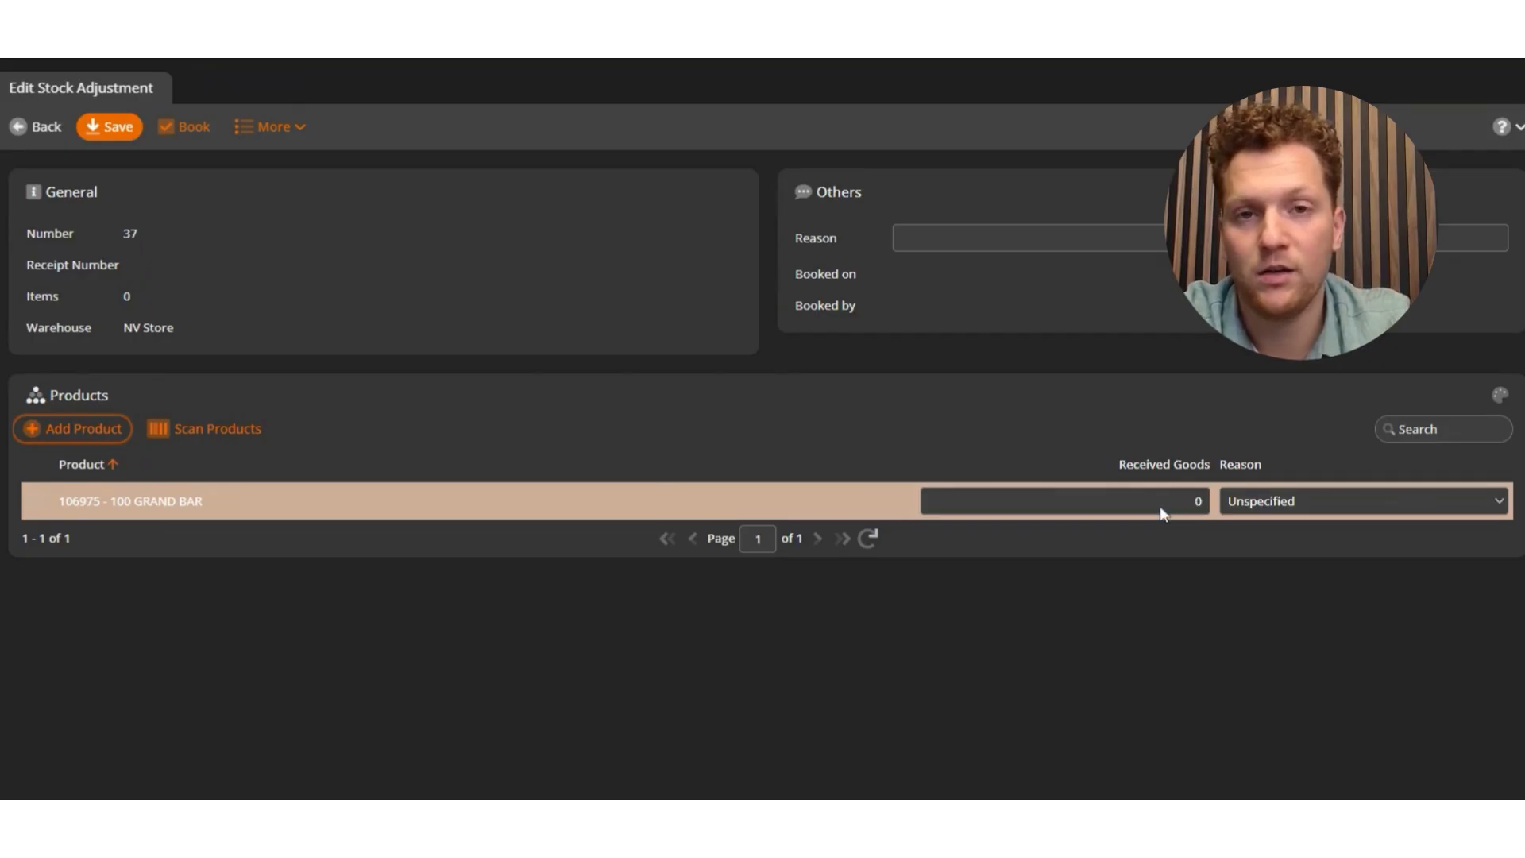
# Set the received goods of 100 GRAND BAR to -900 with the reason Other.
pyautogui.click(1194, 503)
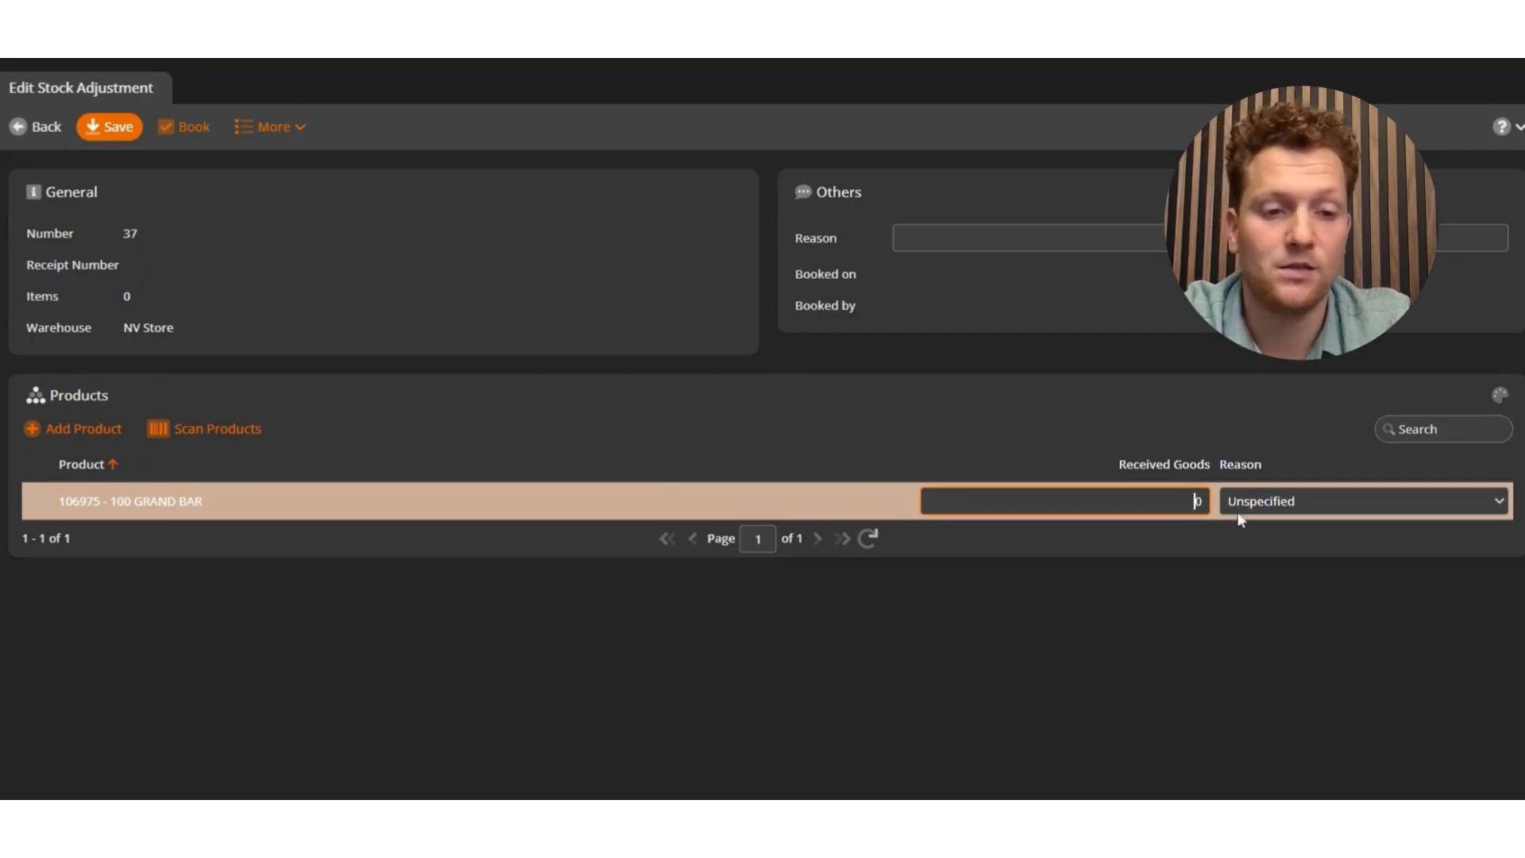
pyautogui.press('Delete')
pyautogui.write('-900')
pyautogui.press('Tab')
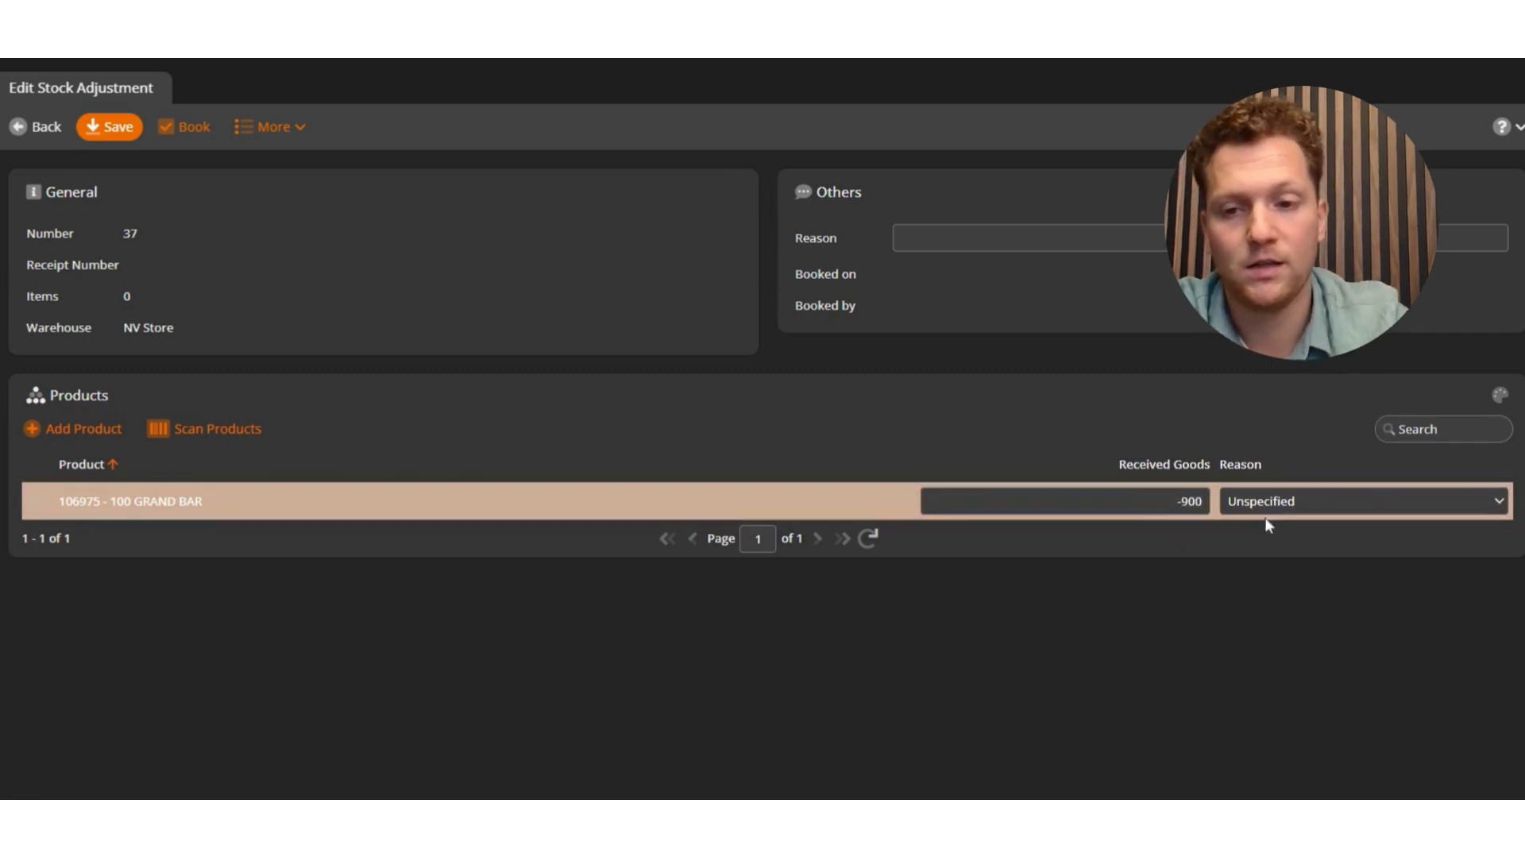
pyautogui.click(1274, 510)
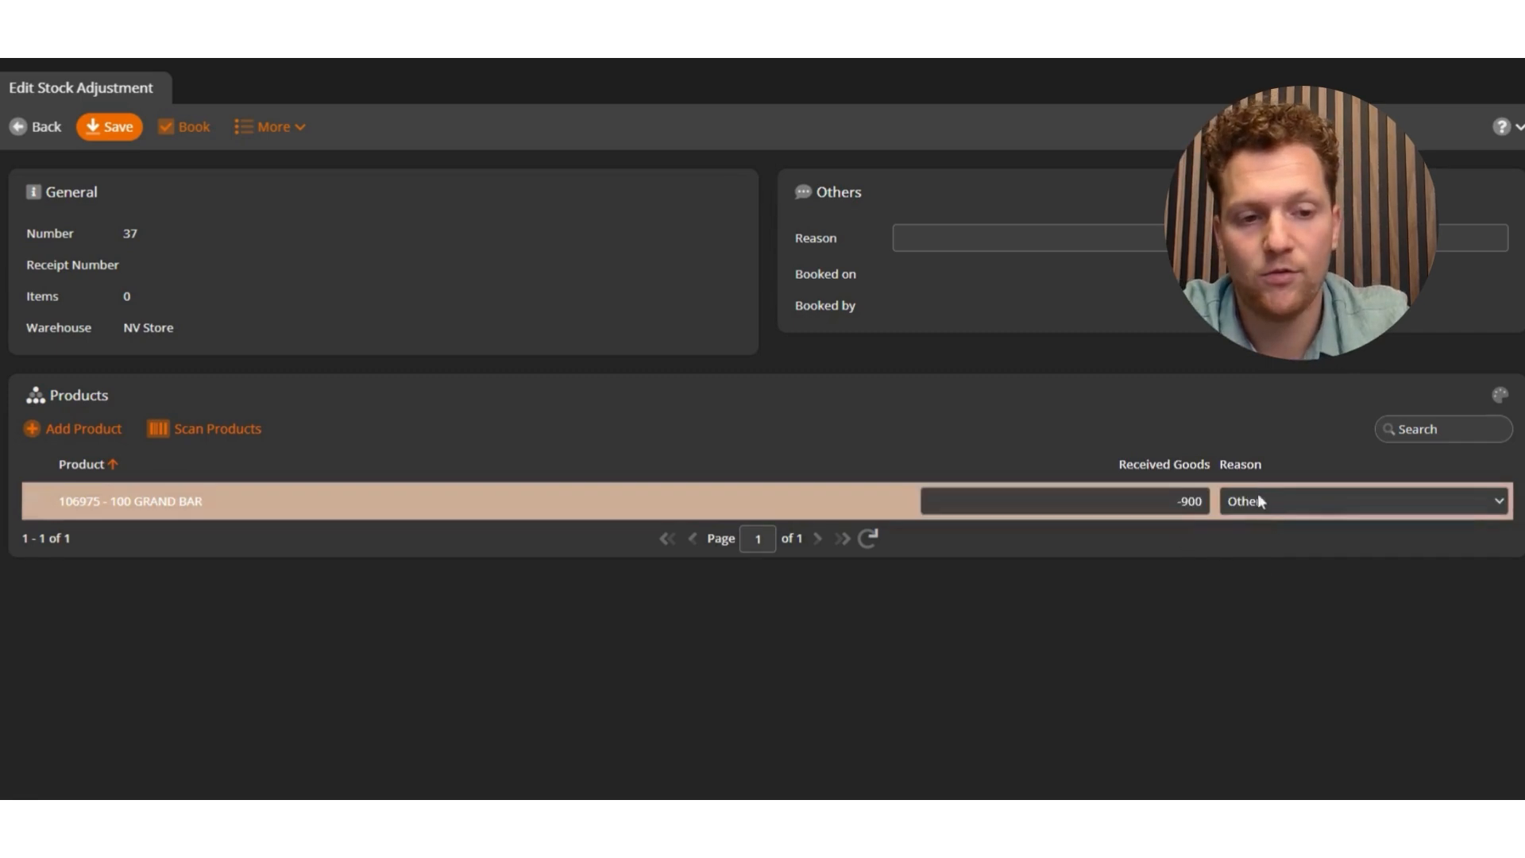
# Enter an inventory misinput and the responsible employee's name as the general reason for the stock adjustment.
pyautogui.click(1105, 240)
pyautogui.write('Inventro')
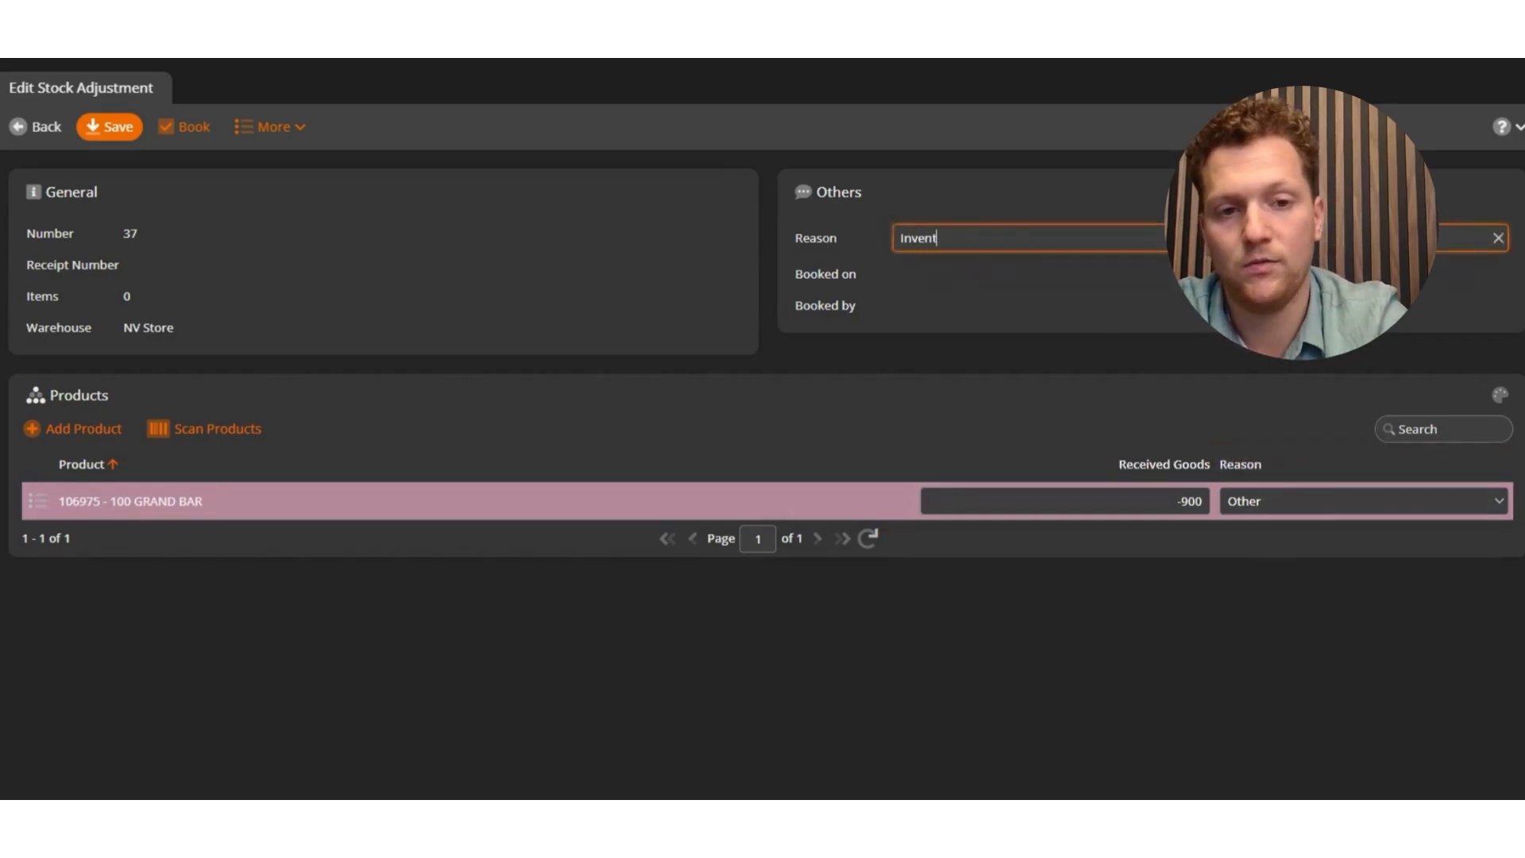
pyautogui.press('BackSpace')
pyautogui.press('BackSpace')
pyautogui.write('ory Mis')
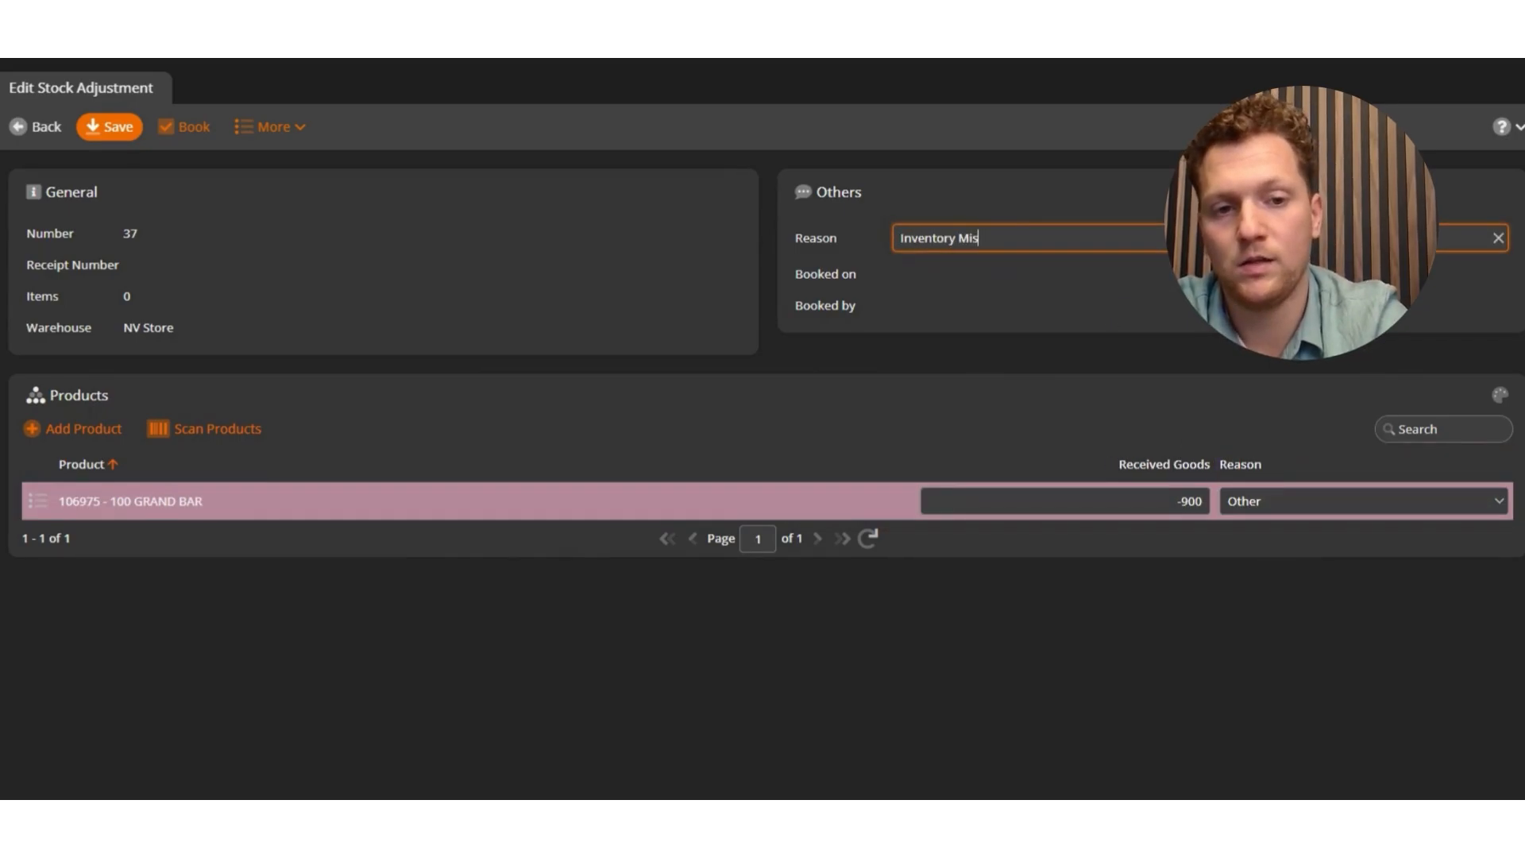
pyautogui.write('input by Greg')
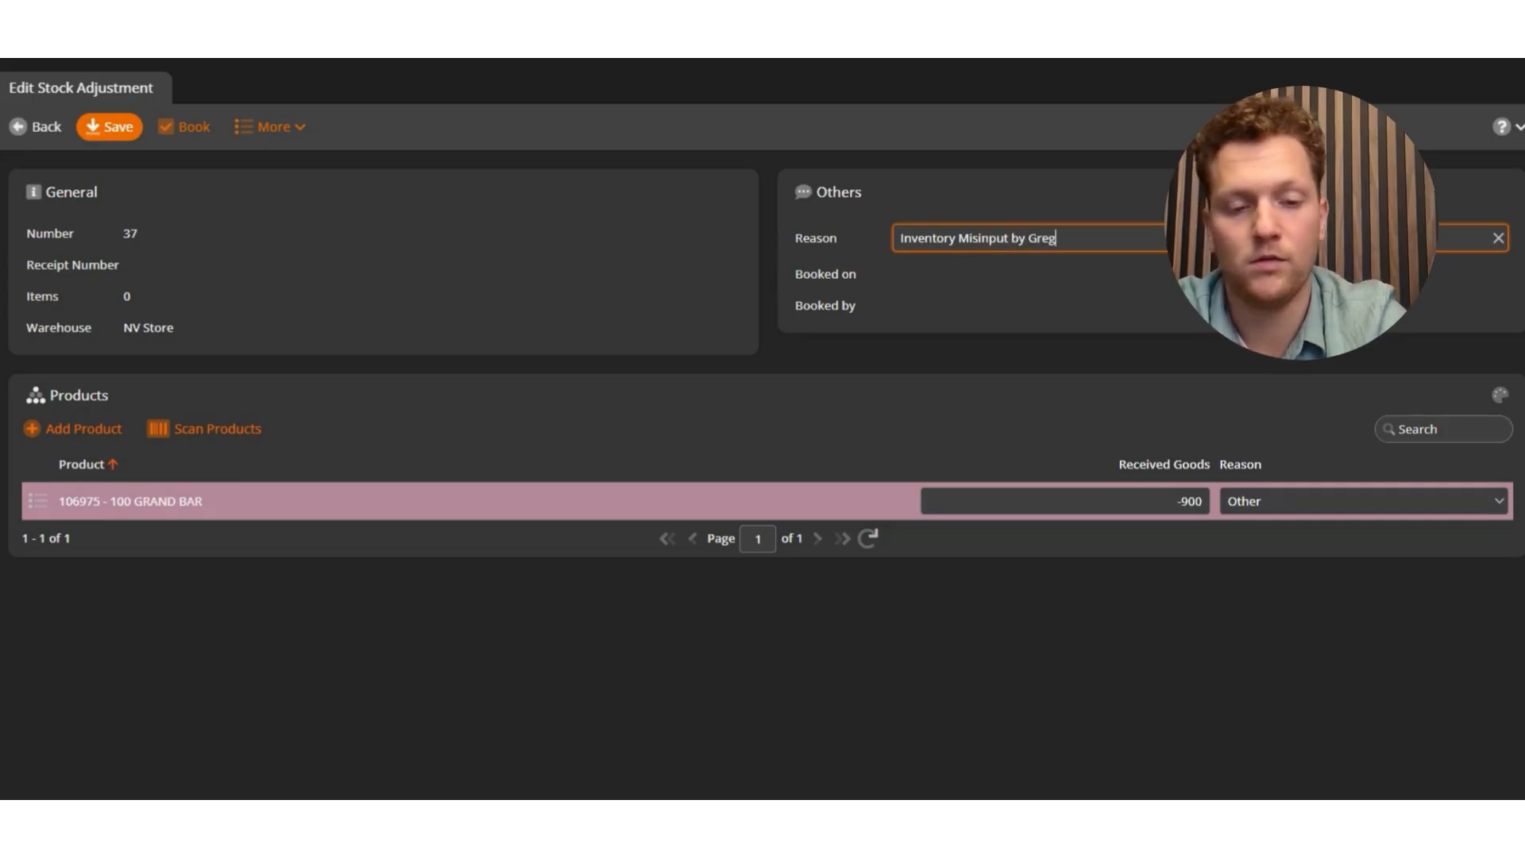
pyautogui.click(1128, 393)
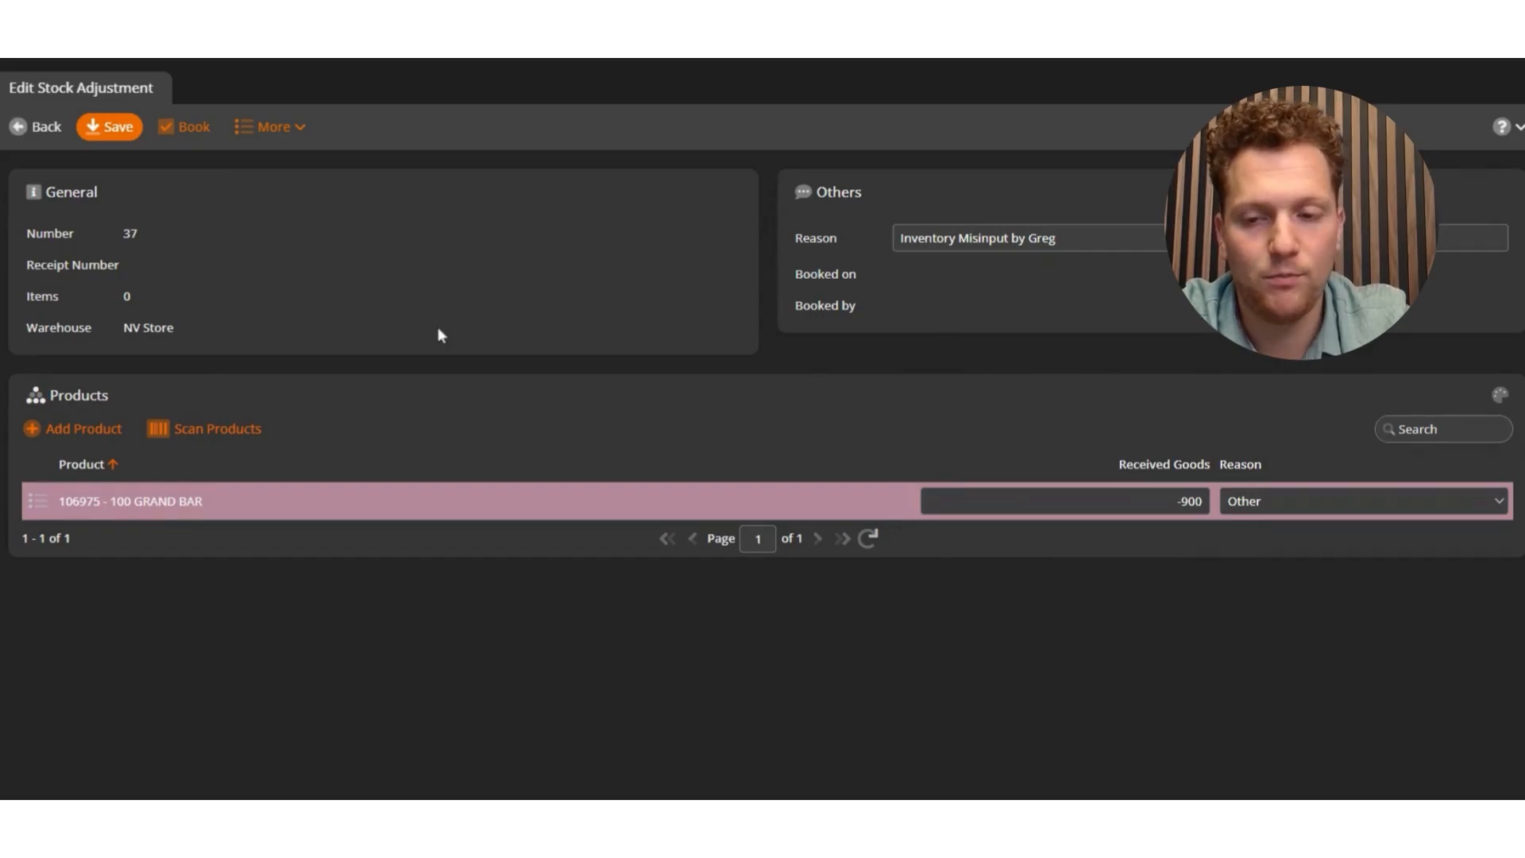
# Clear the received goods of 100 GRAND BAR and the general reason text of the stock adjustment.
pyautogui.click(1200, 508)
pyautogui.hotkey('ctrl', 'a')
pyautogui.press('BackSpace')
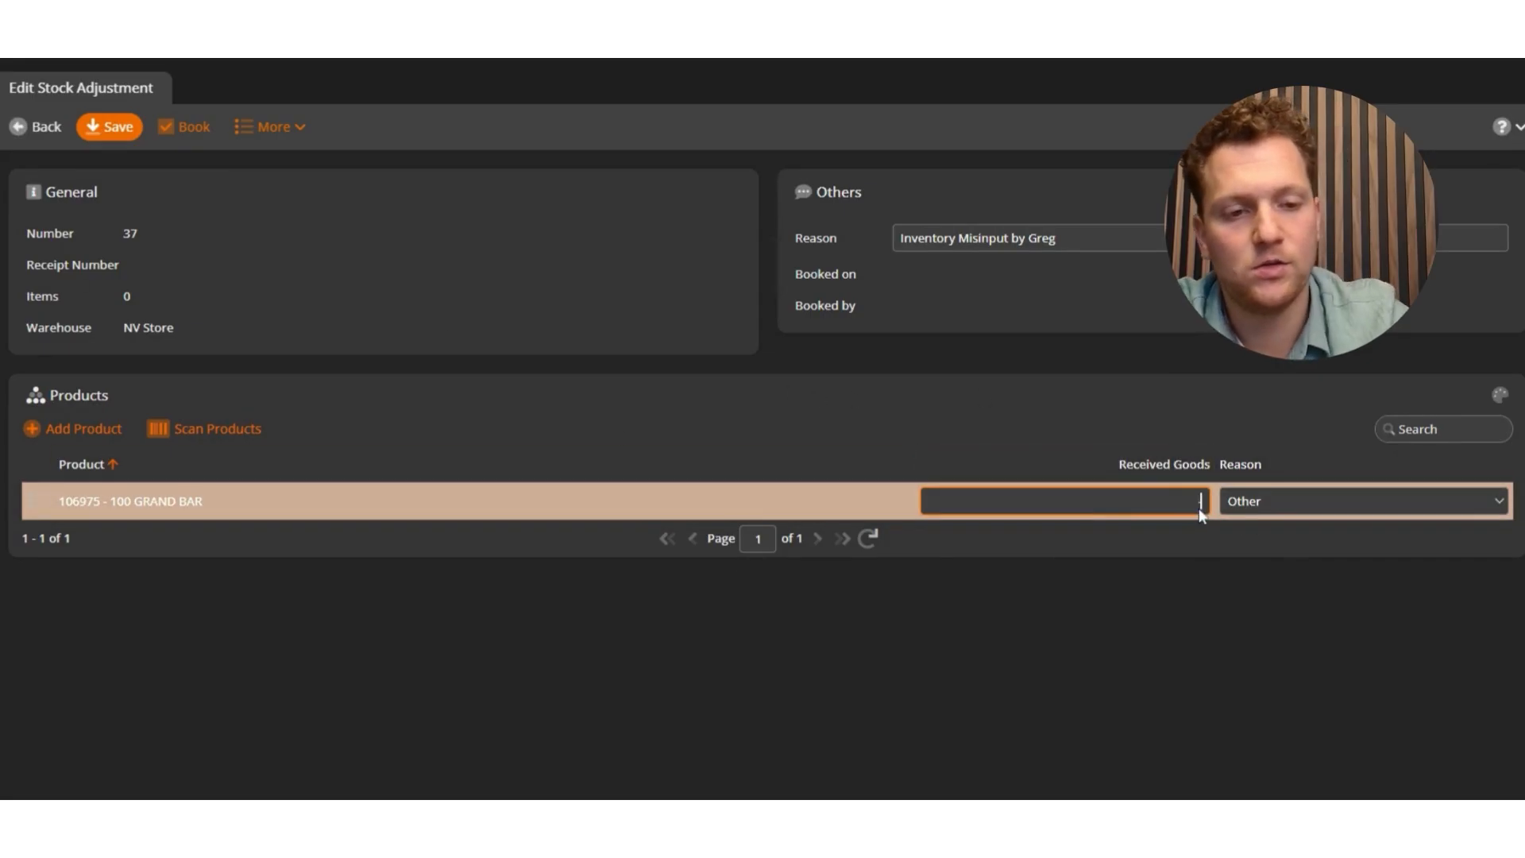
pyautogui.doubleClick(983, 238)
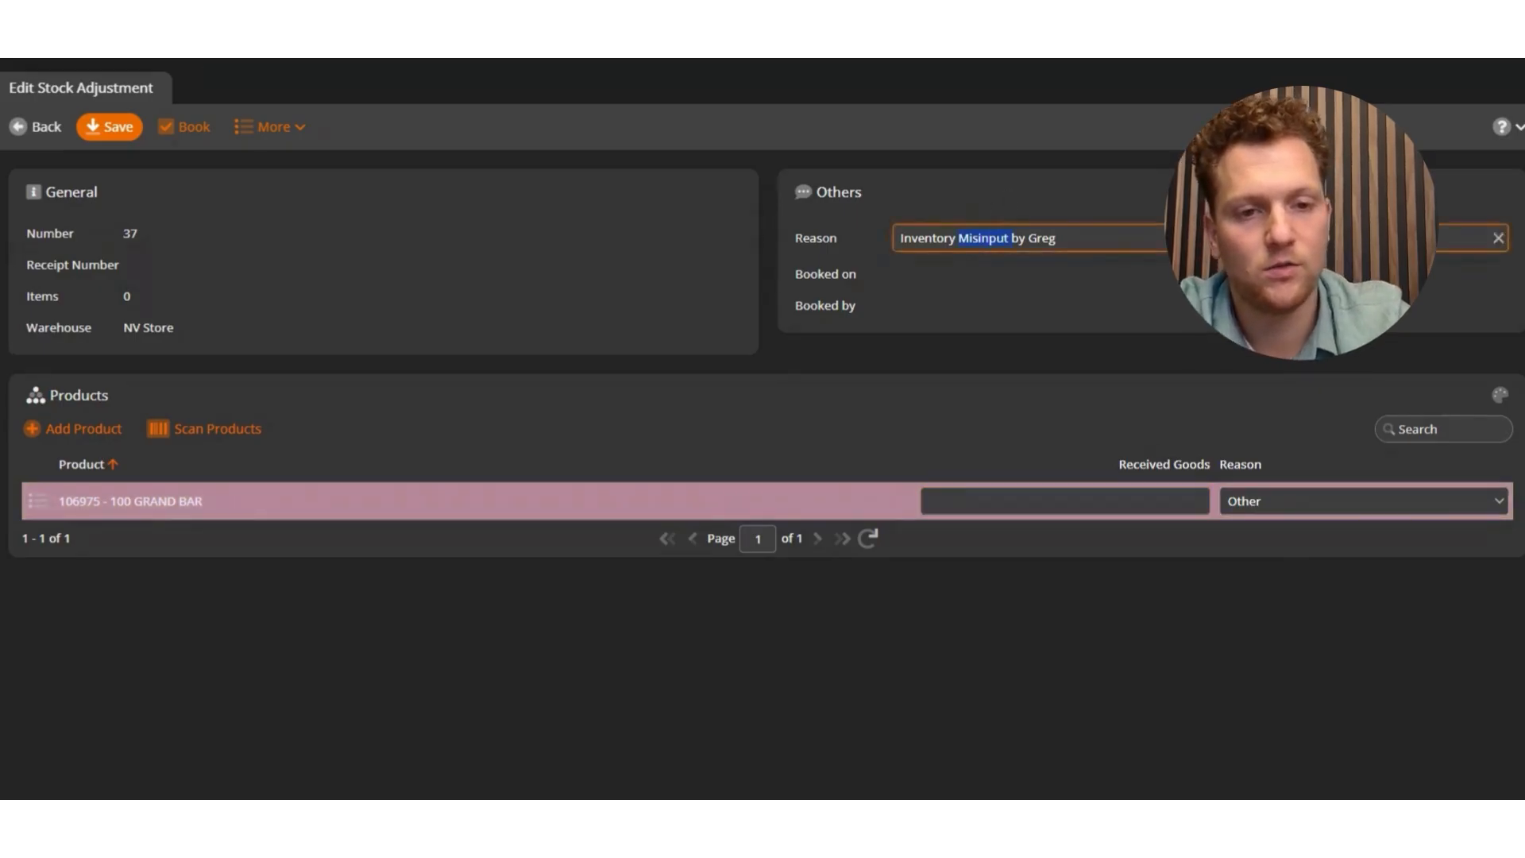
pyautogui.hotkey('ctrl', 'a')
pyautogui.press('BackSpace')
# Set the reason for 100 GRAND BAR to Theft with received goods of -1.
pyautogui.click(1313, 512)
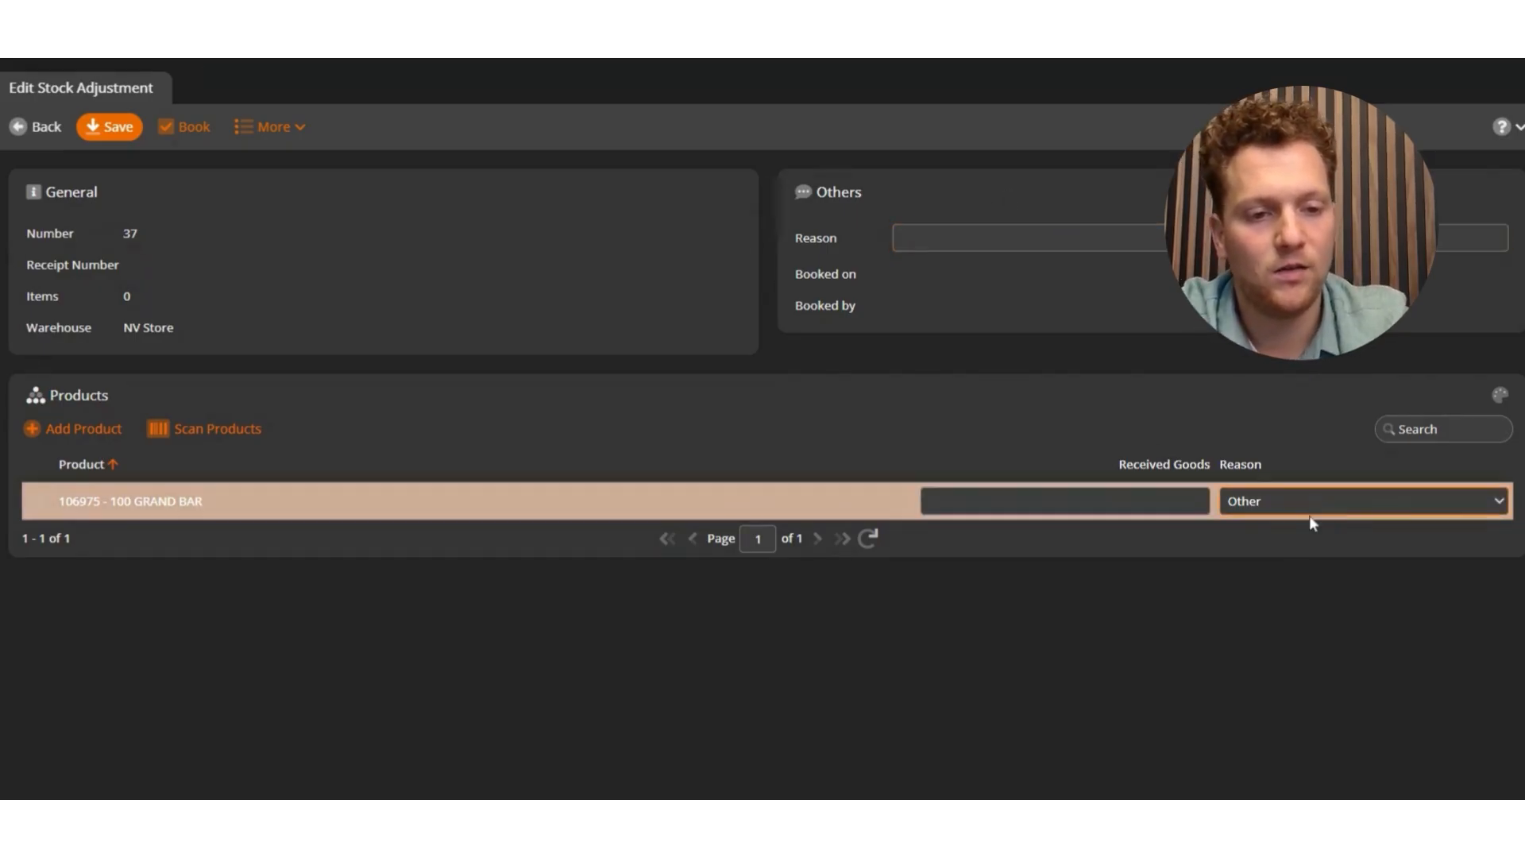
pyautogui.click(1241, 529)
pyautogui.write('-1')
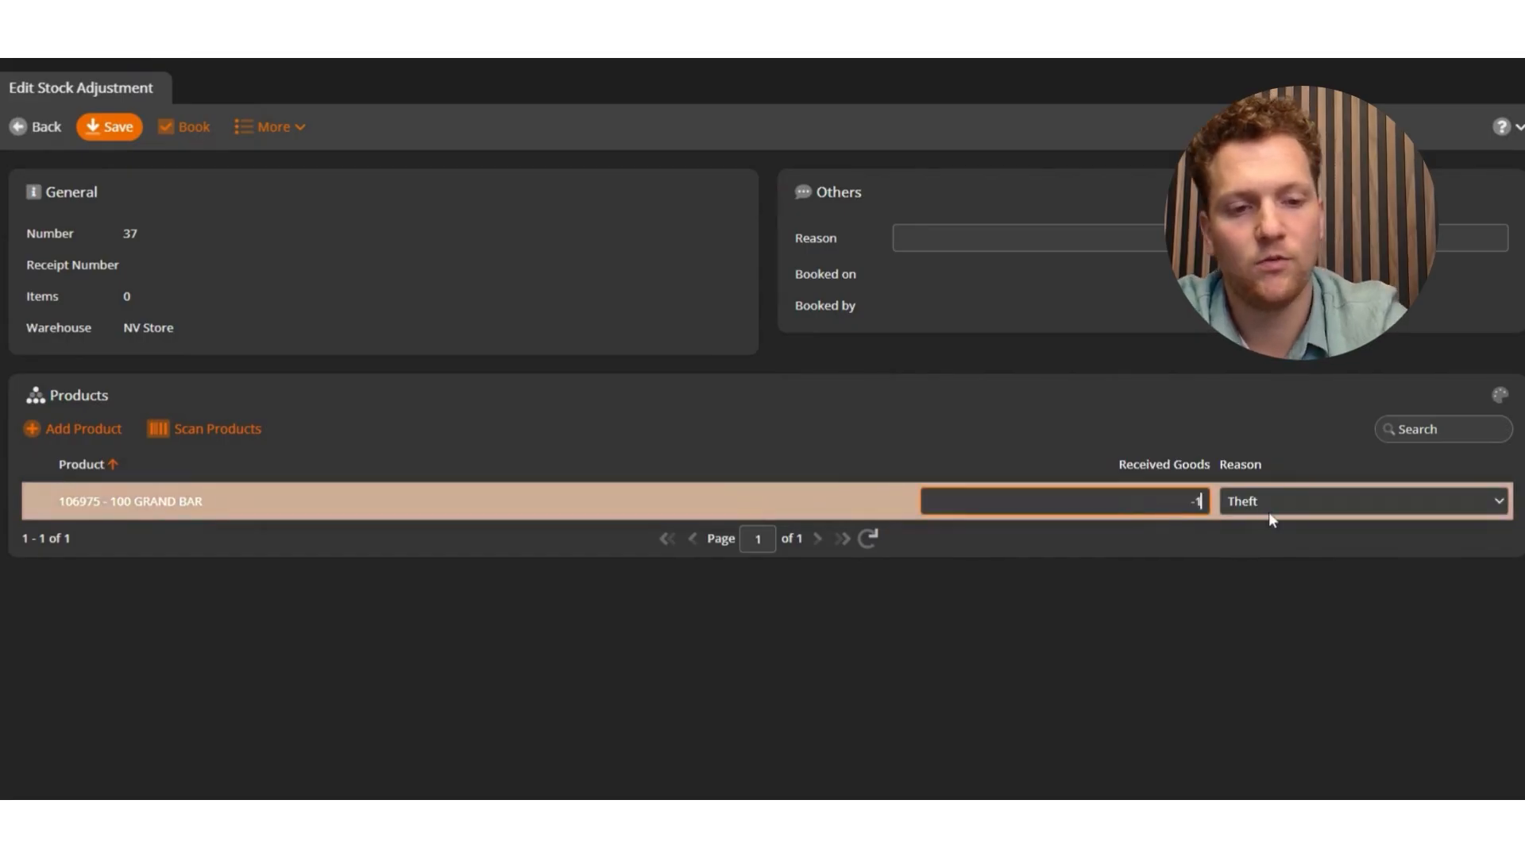
# Try the reasons Expired, Breakage and Personal Use in turn for 100 GRAND BAR.
pyautogui.click(1280, 499)
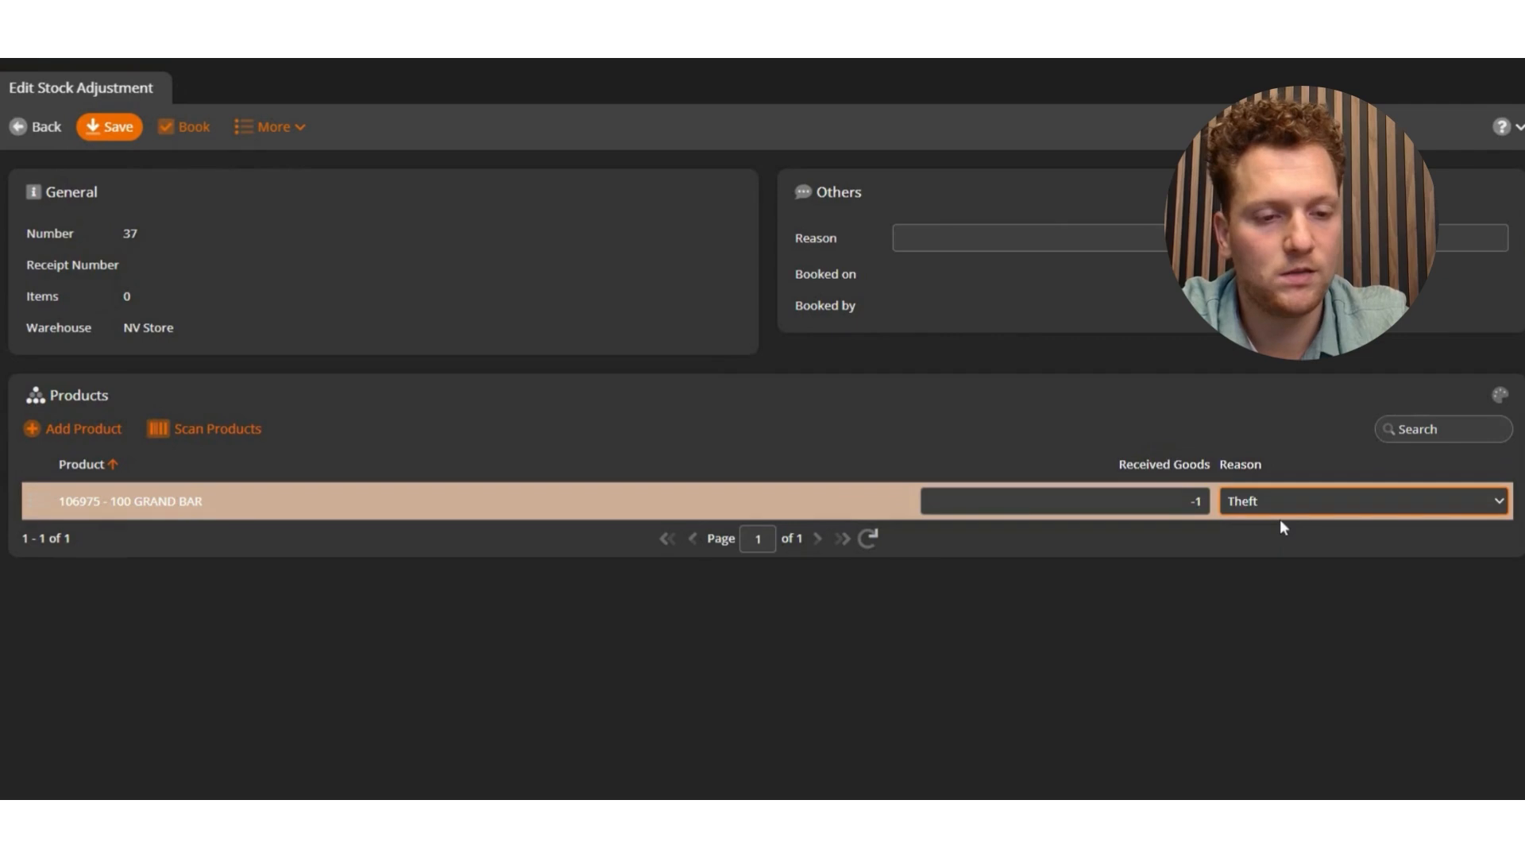
pyautogui.click(1271, 546)
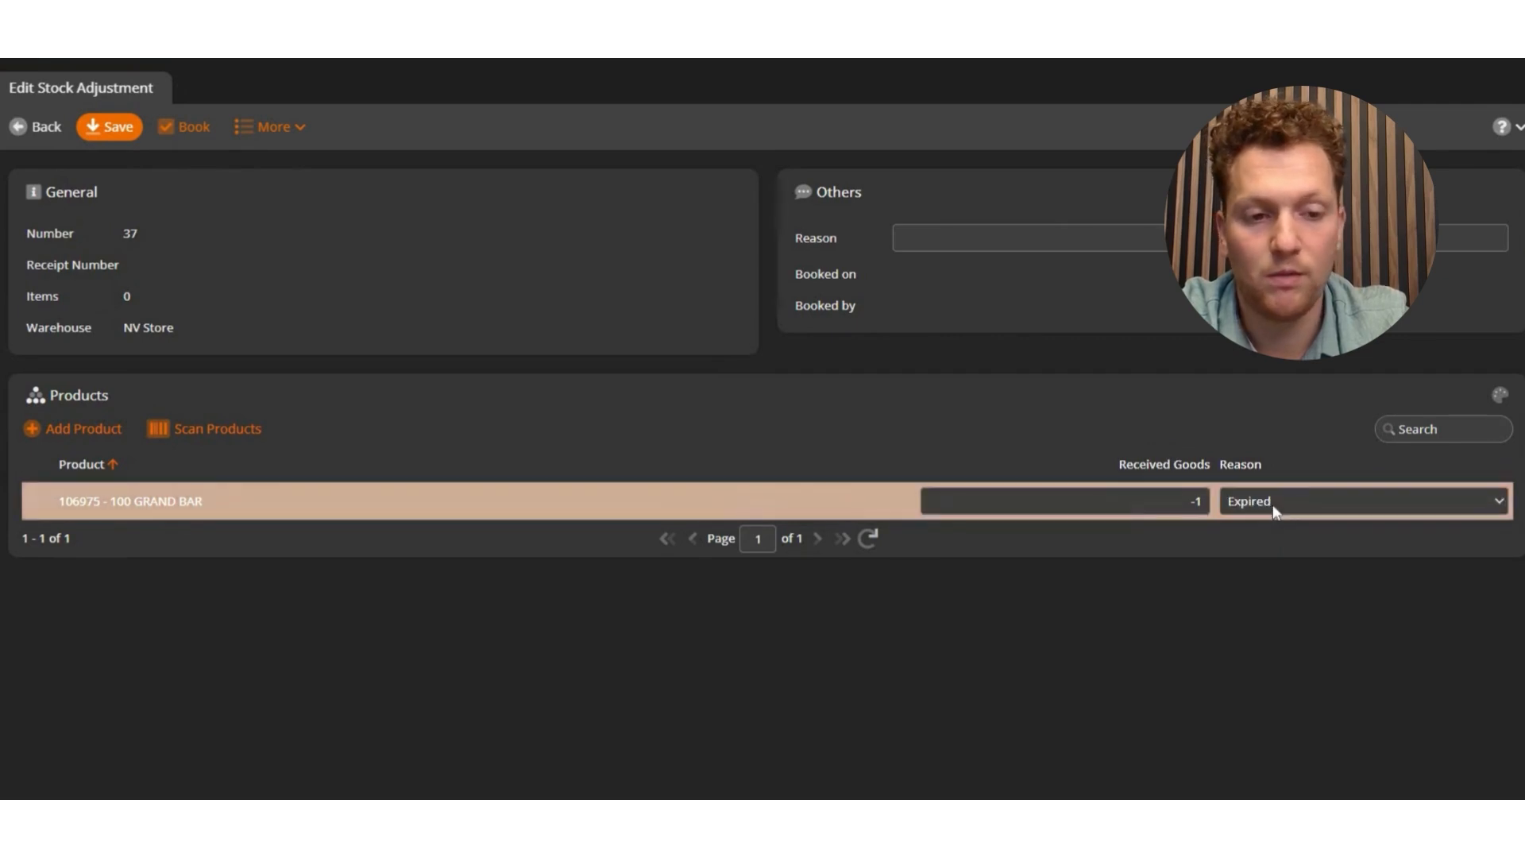
pyautogui.click(1237, 569)
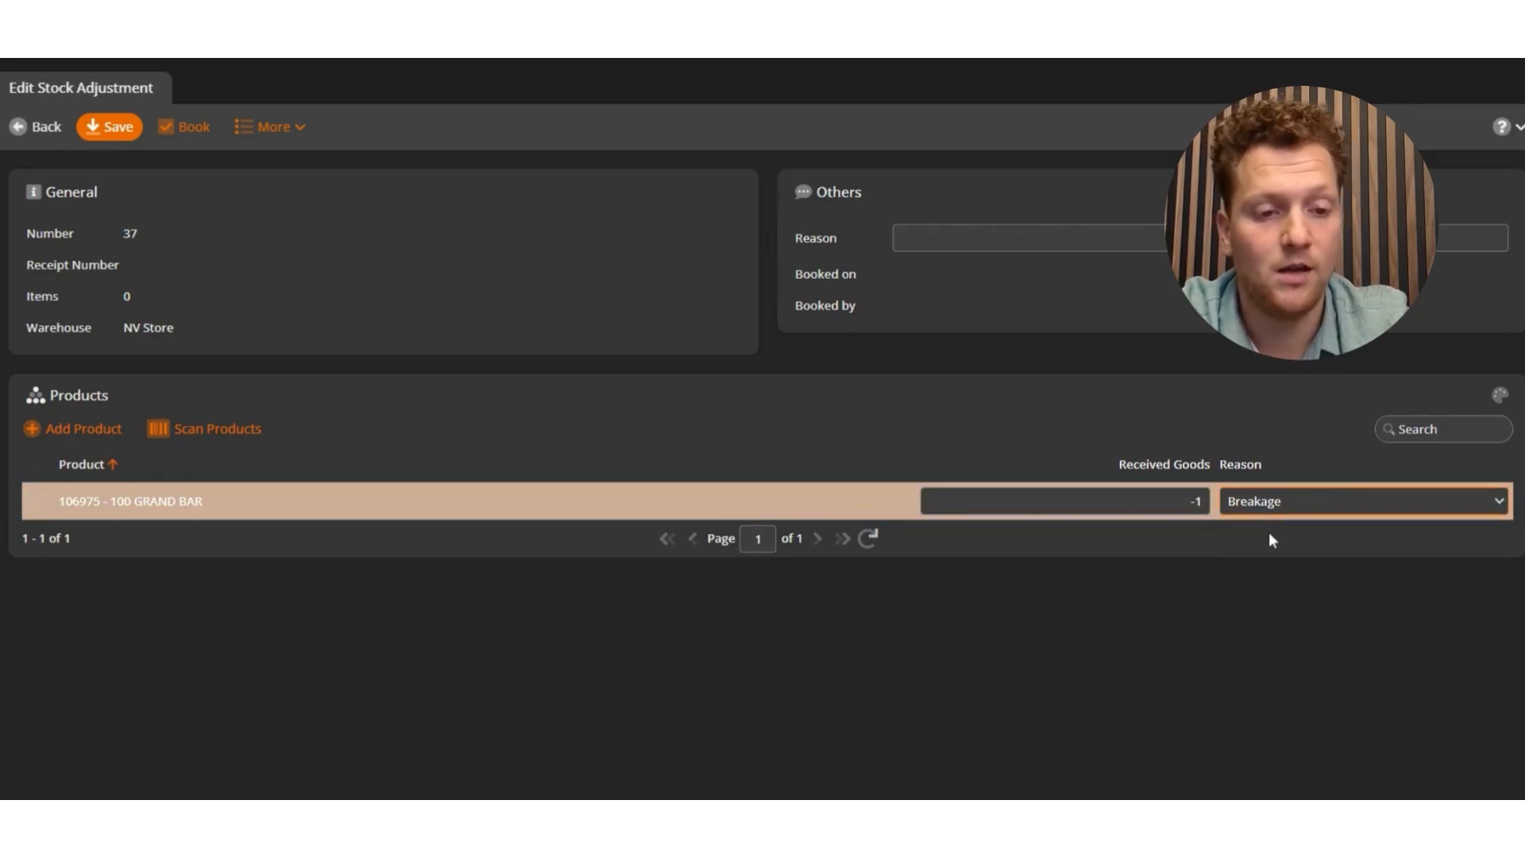
pyautogui.click(1271, 649)
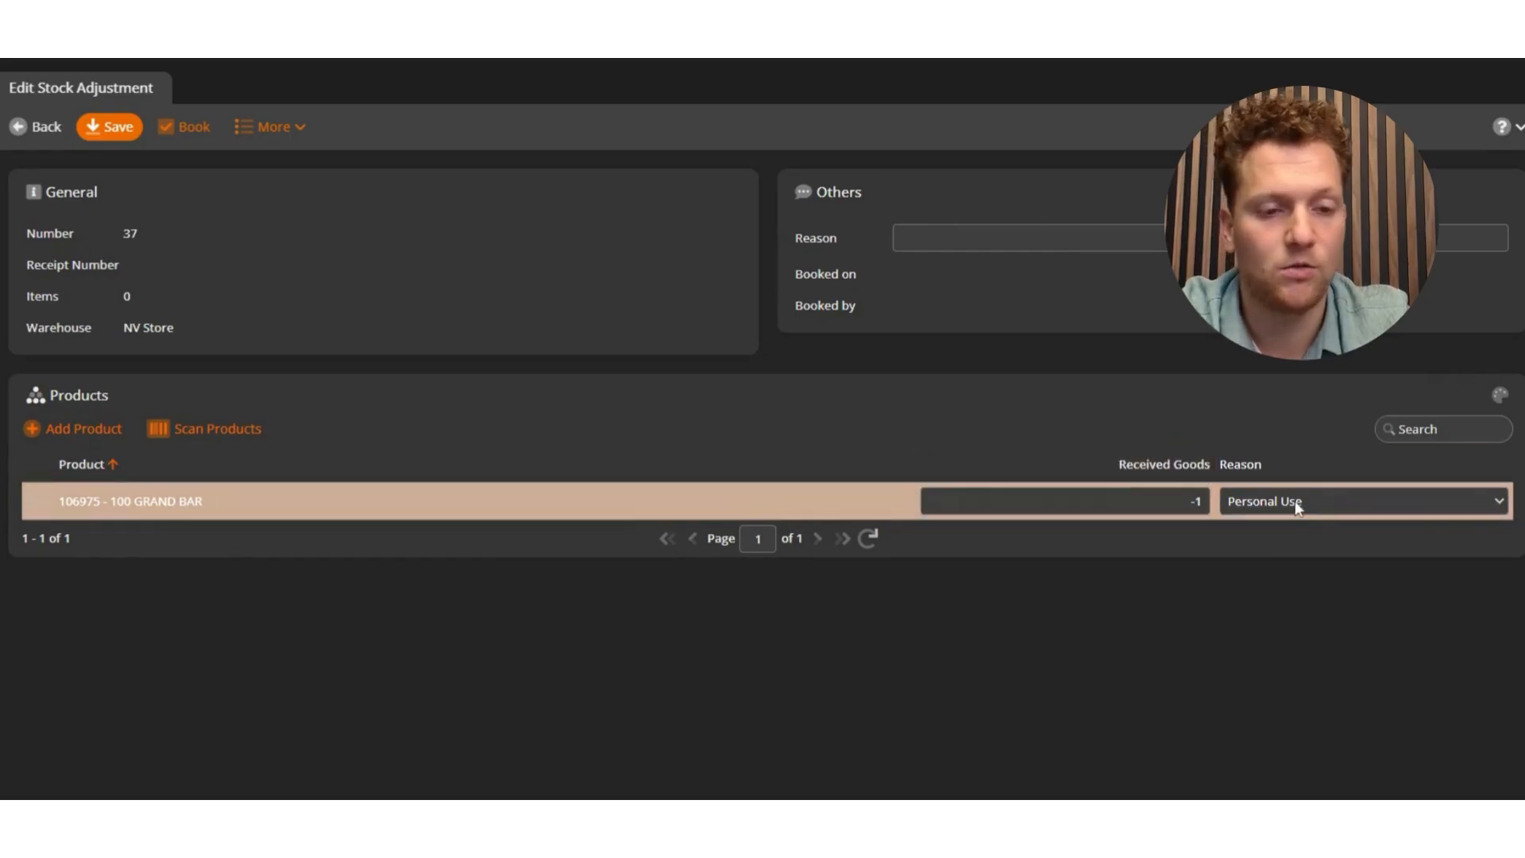
# Set the reason for 100 GRAND BAR to Transfer and its received goods to 1.
pyautogui.click(1231, 615)
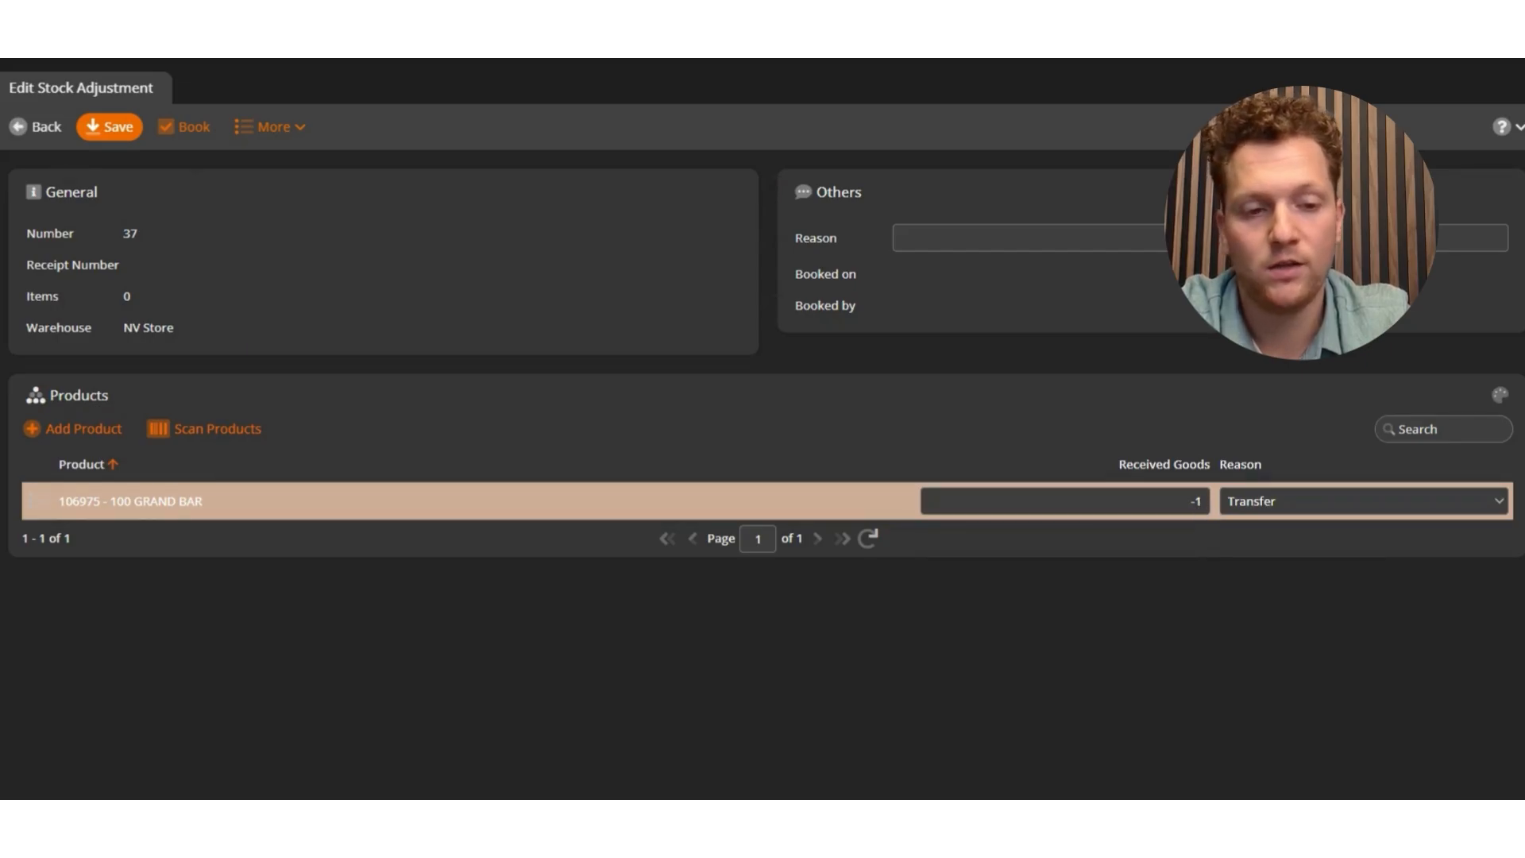
pyautogui.click(1201, 502)
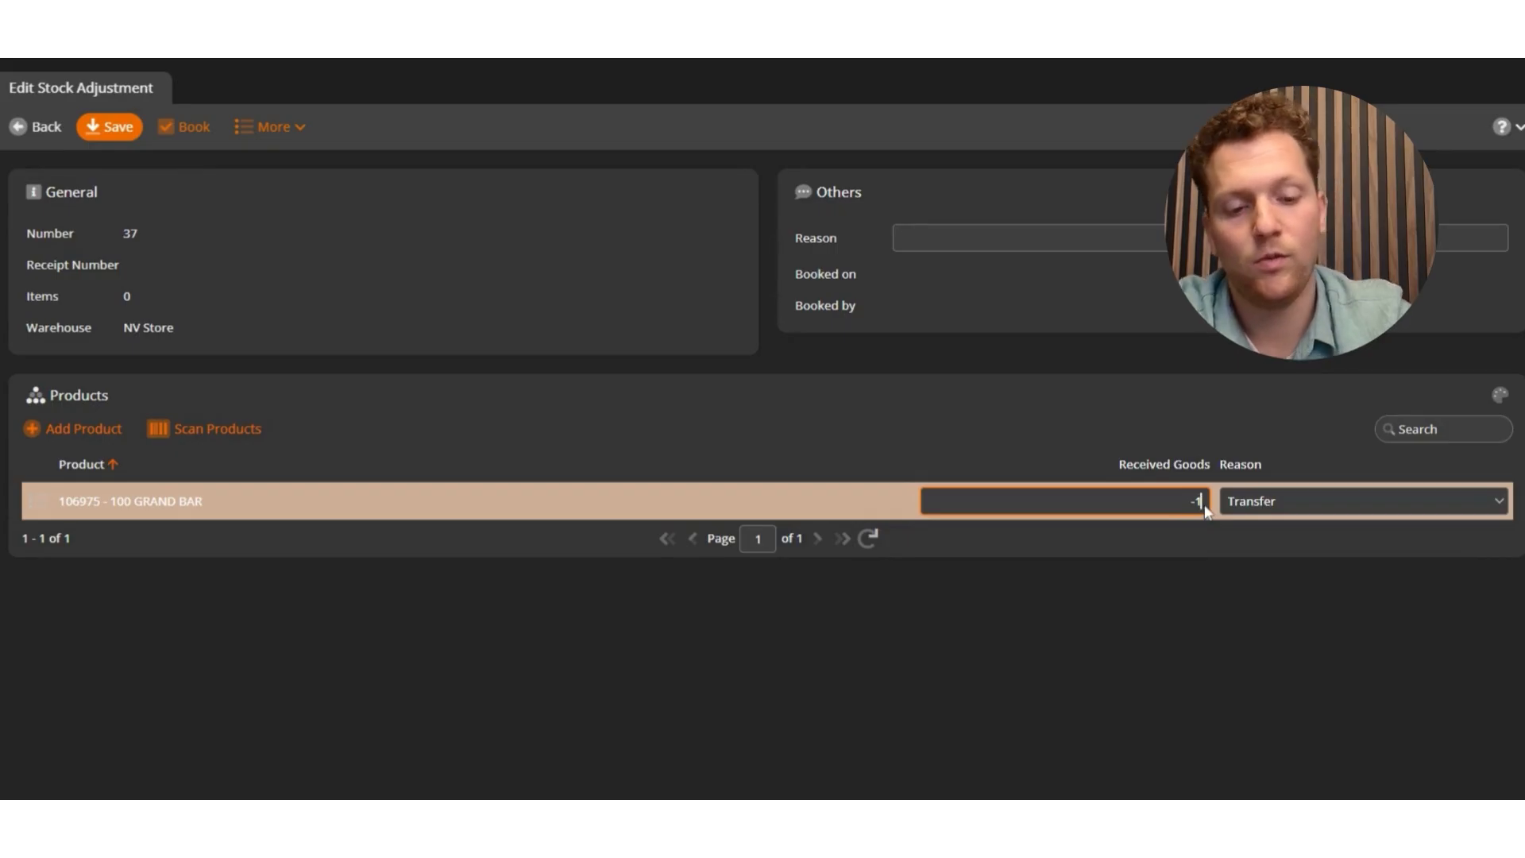
pyautogui.click(1183, 542)
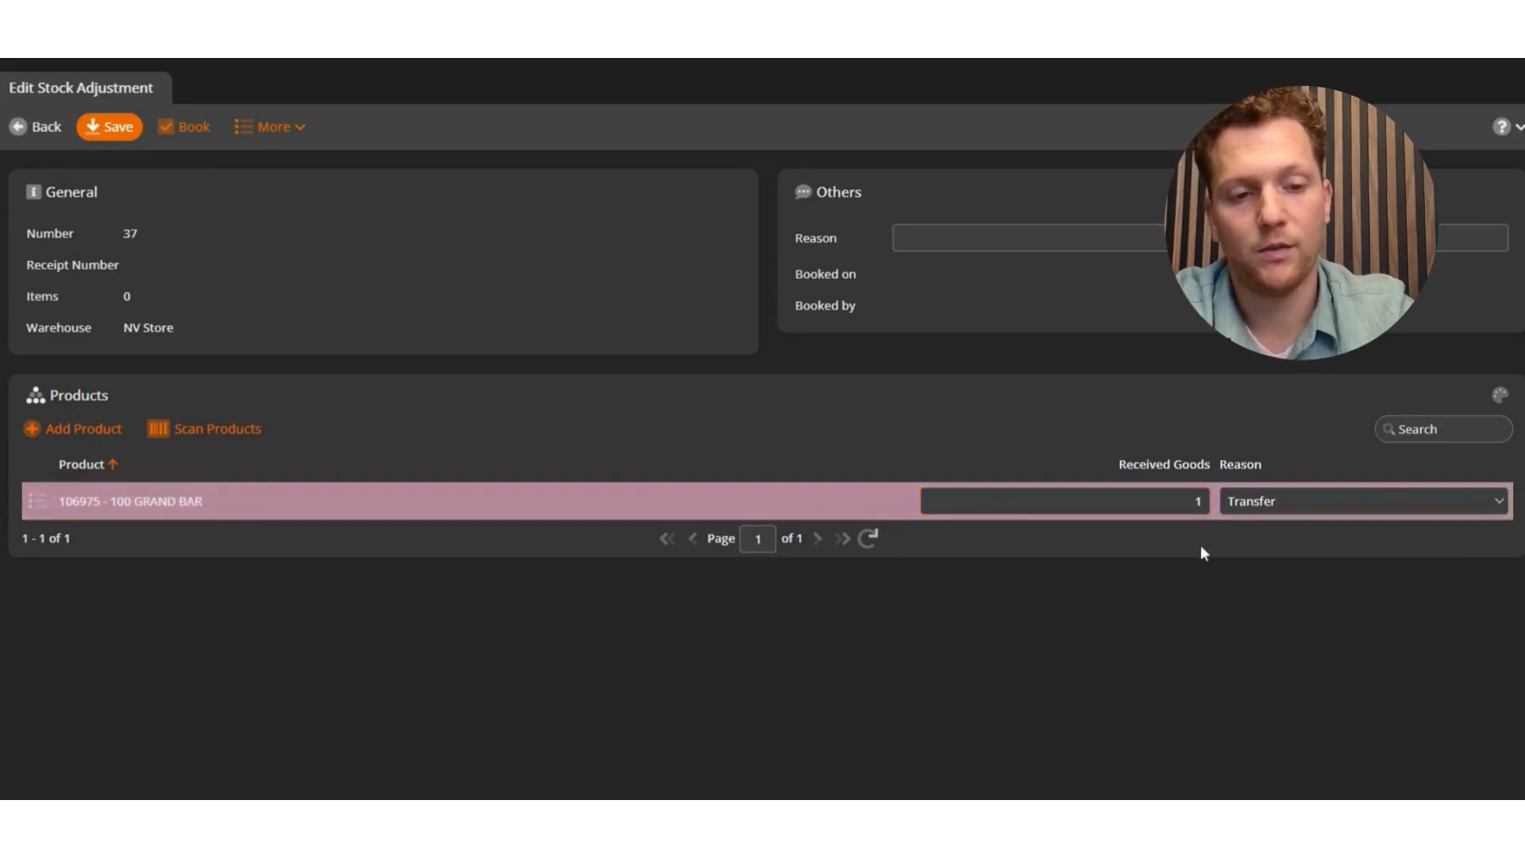